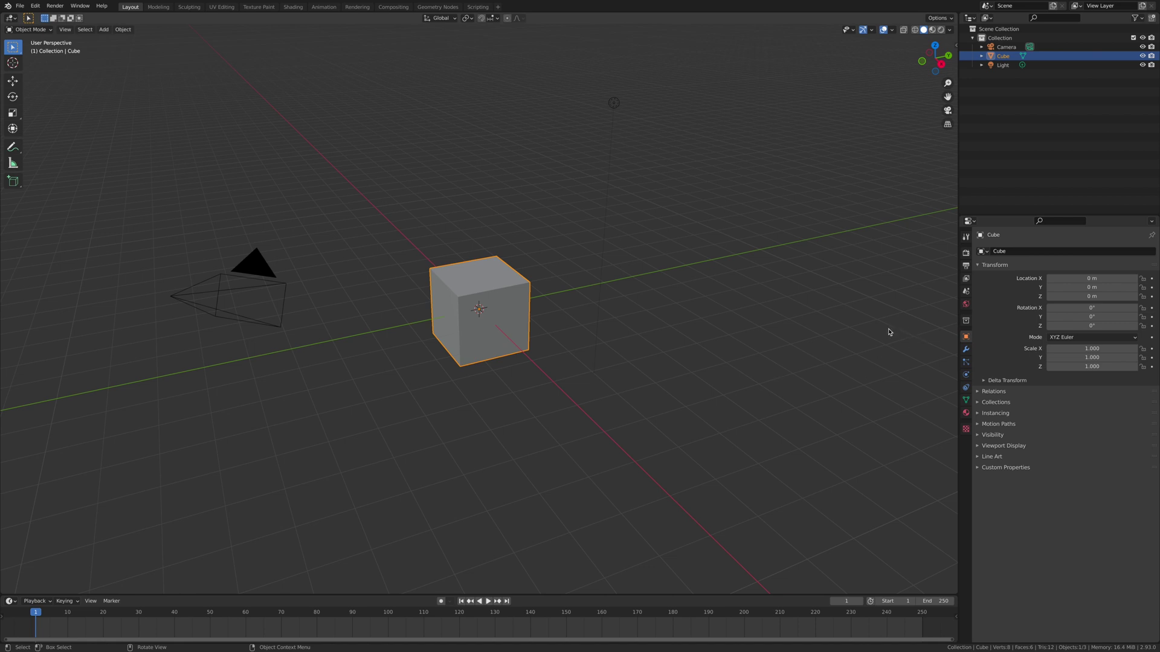
Step: Show the default scene's render settings, currently on the Eevee engine
left_click(965, 253)
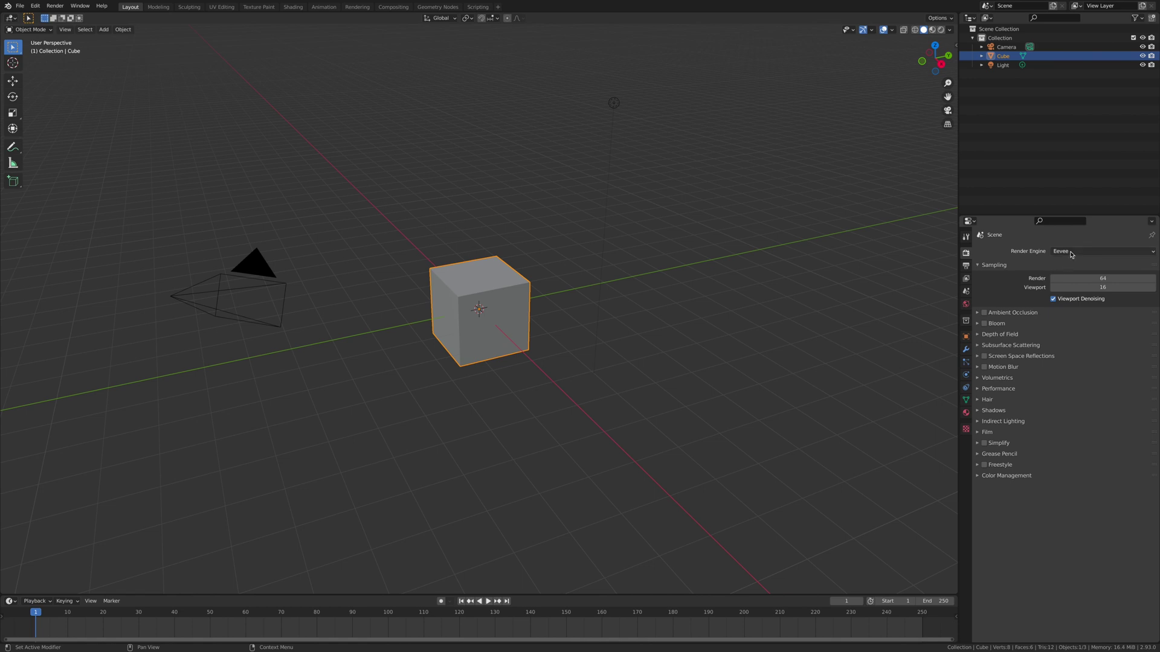
Step: Set the render engine to Cycles on GPU Compute, then box-select the camera, cube and light
left_click(1071, 255)
left_click(1065, 282)
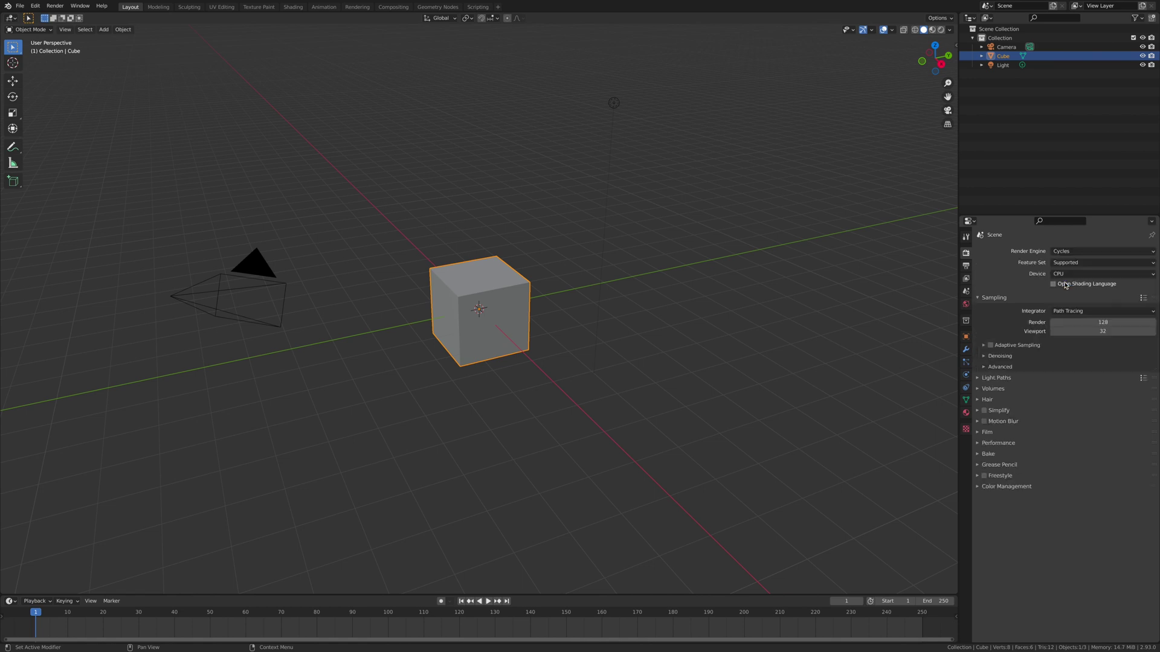
left_click(1073, 274)
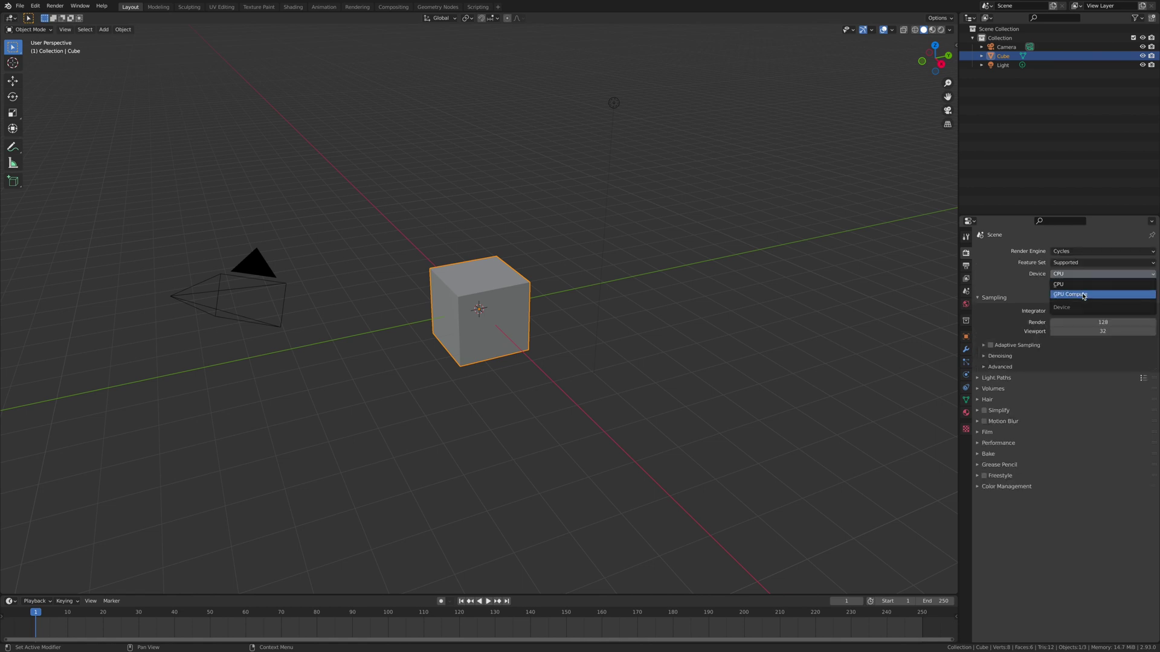
left_click(1084, 295)
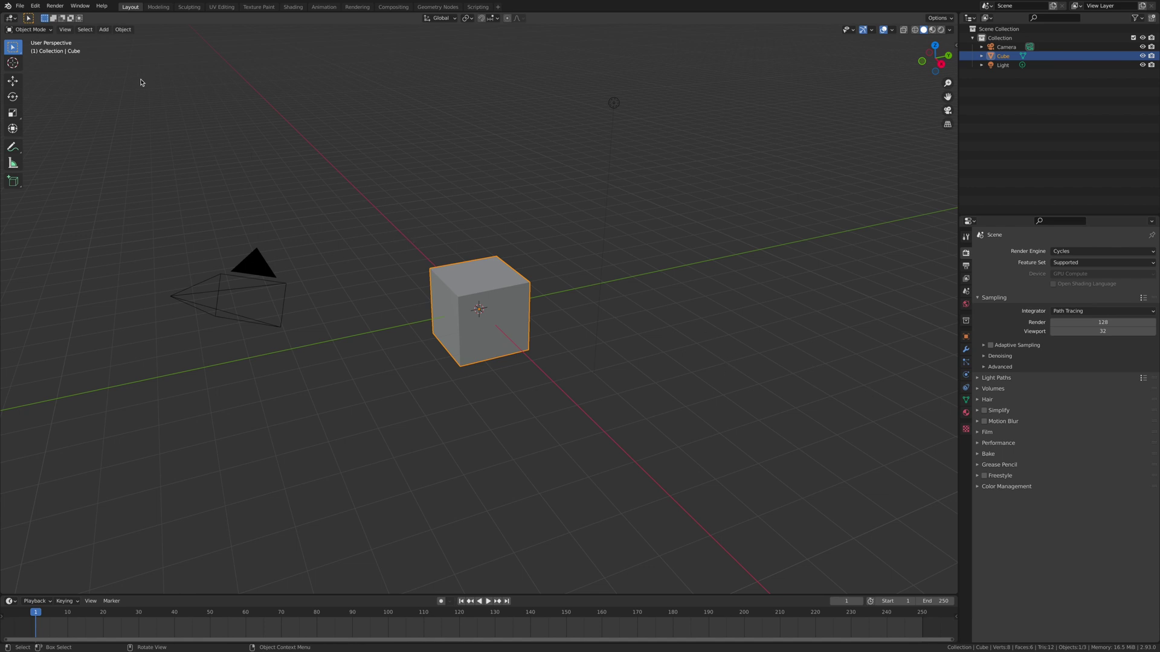
left_click_drag(143, 55, 843, 456)
Step: Delete the default camera, cube and light and add a plane at the origin
right_click(455, 279)
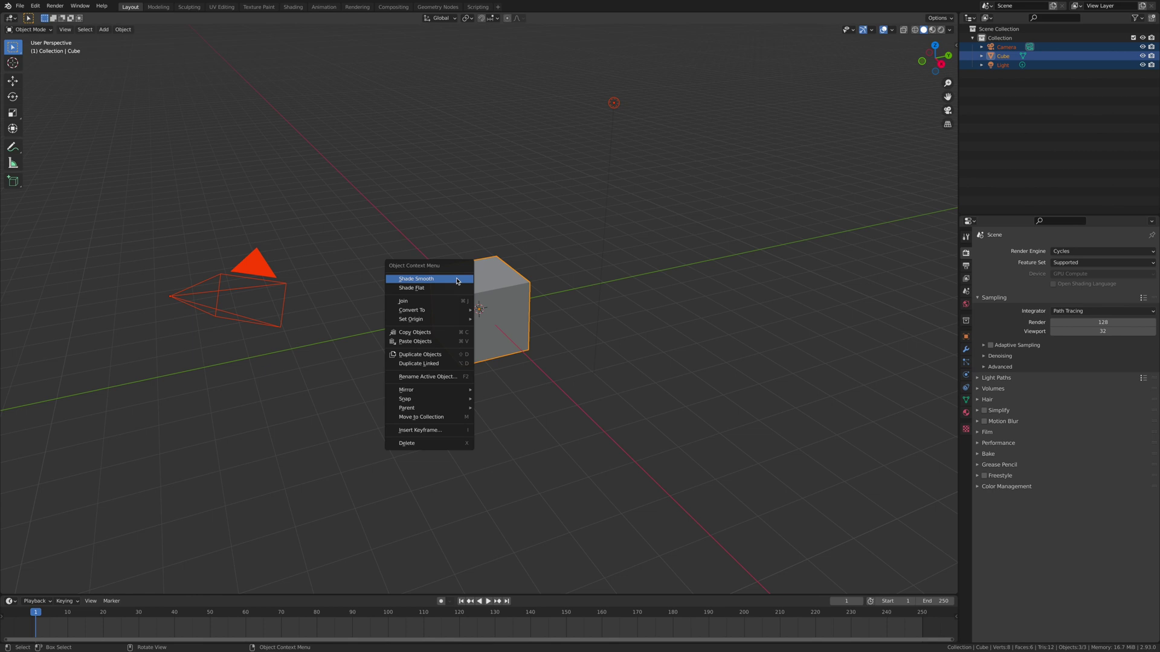
left_click(432, 444)
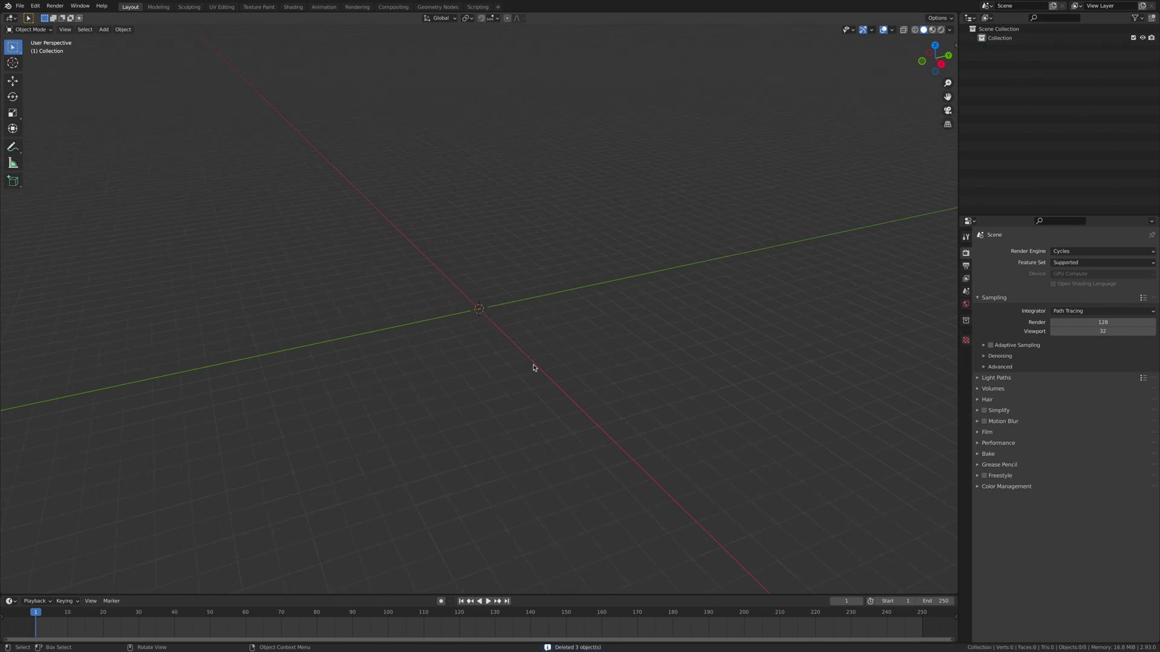
key("shift+a")
mouse_move(534, 366)
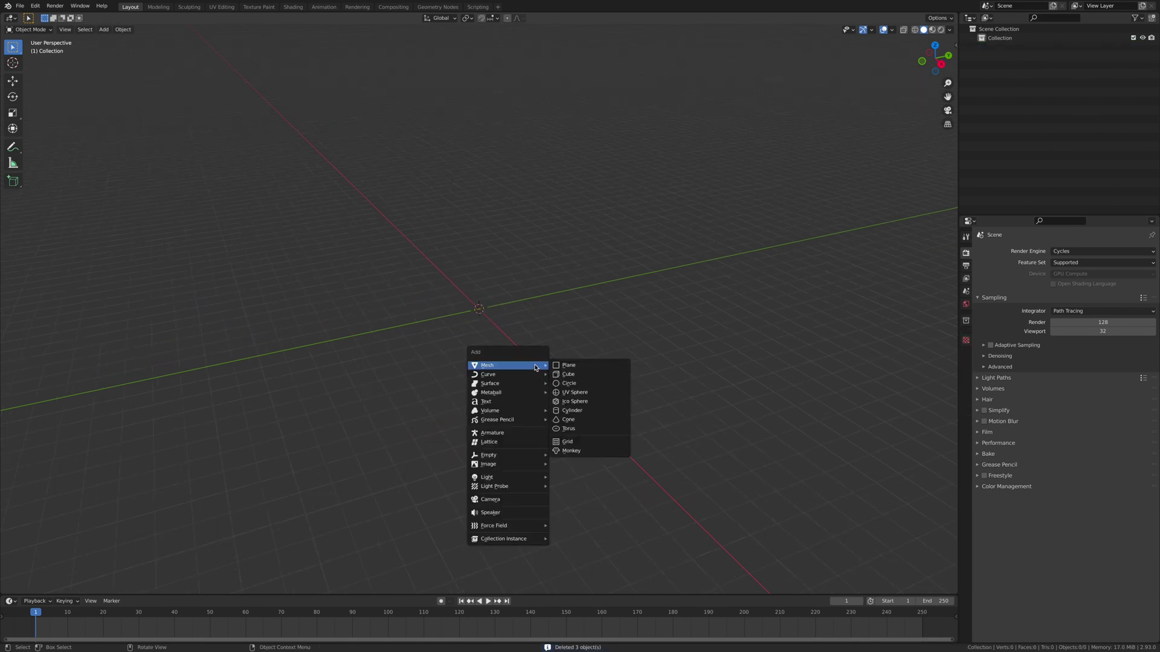
left_click(570, 366)
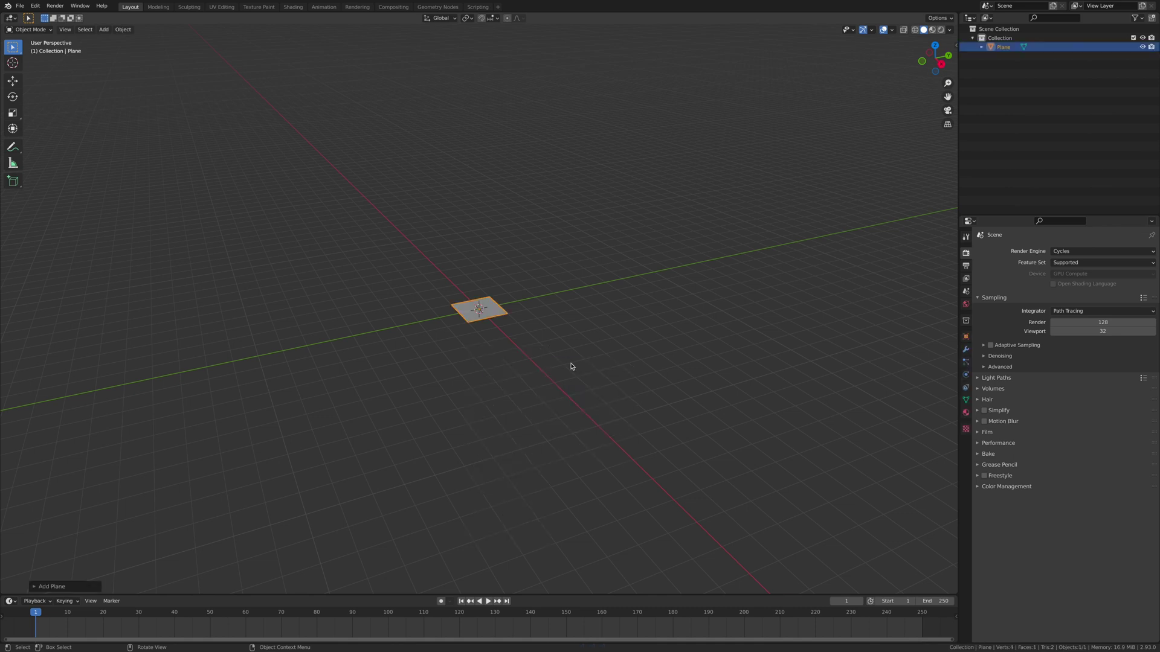
Step: Scale the plane up by 8, apply its scale, and deselect it
type("s")
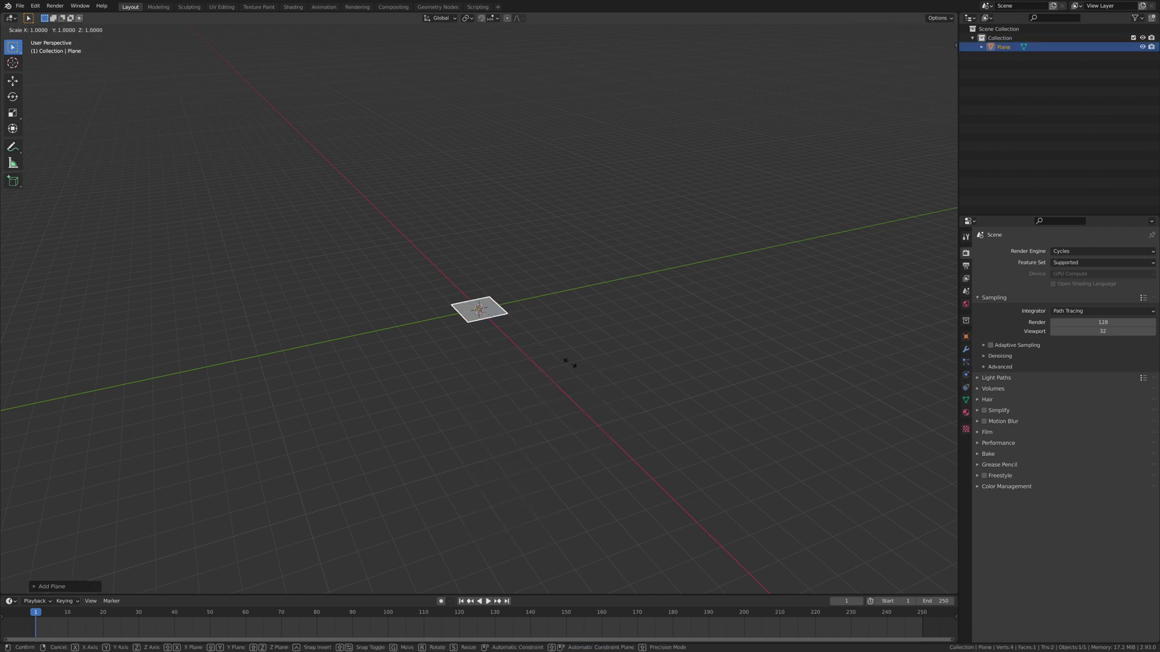
type("8")
key("Return")
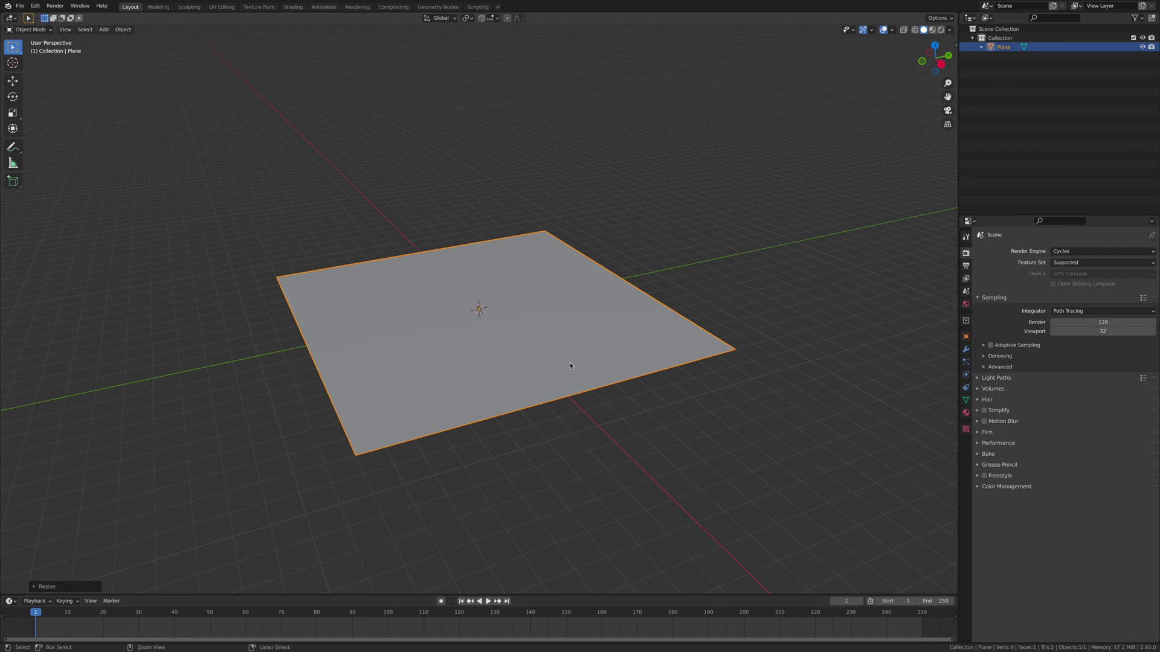
key("ctrl+a")
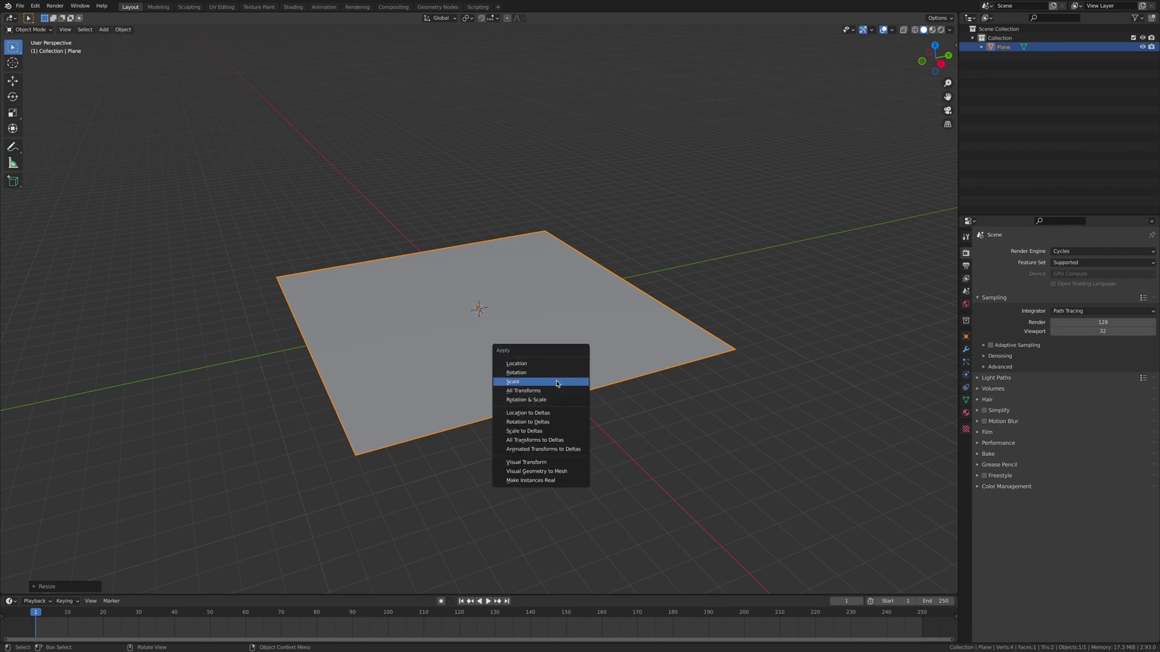
left_click(557, 382)
left_click(726, 232)
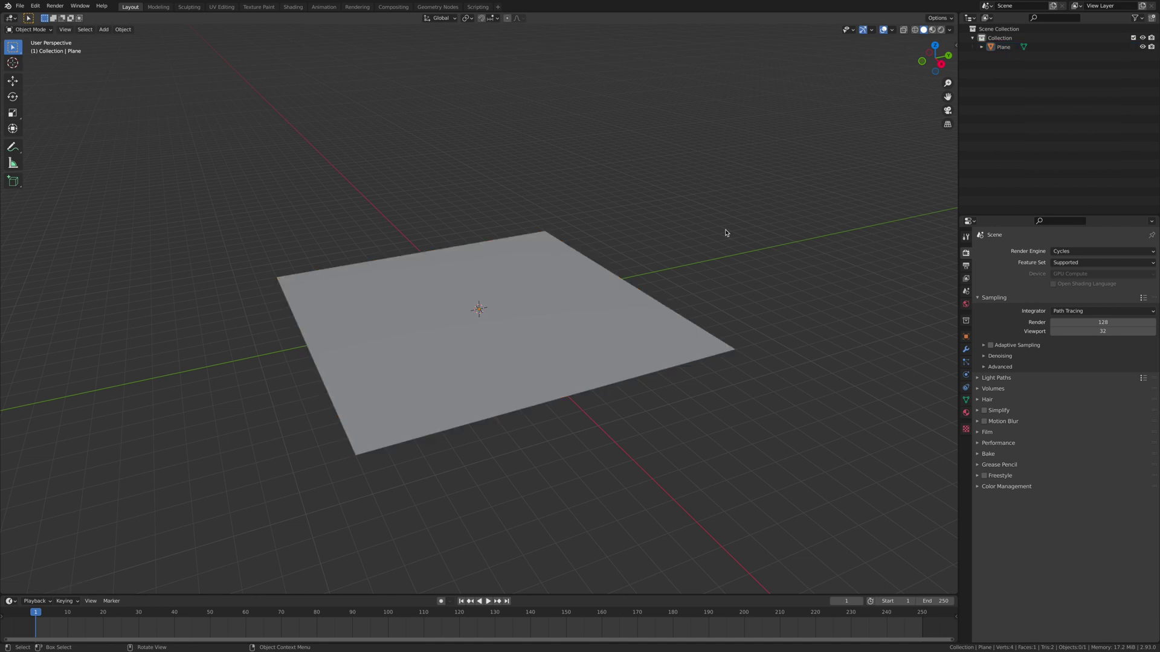
Step: Add a cube, move it up along Z onto the plane, and show its material settings
key("shift+a")
mouse_move(727, 233)
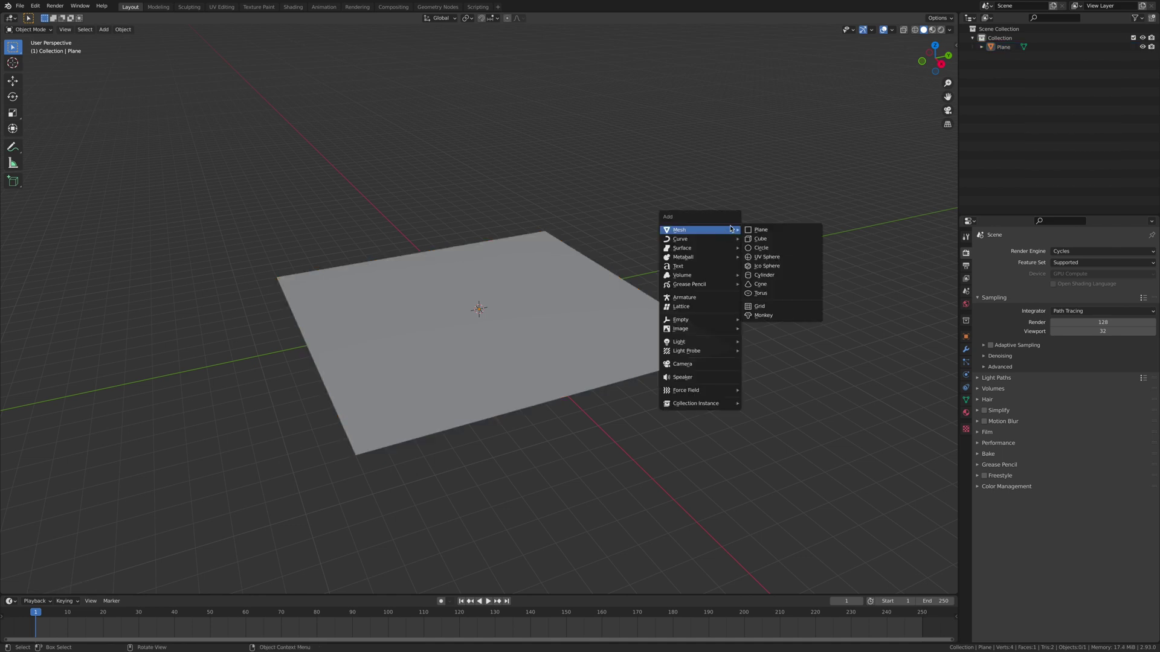
left_click(766, 242)
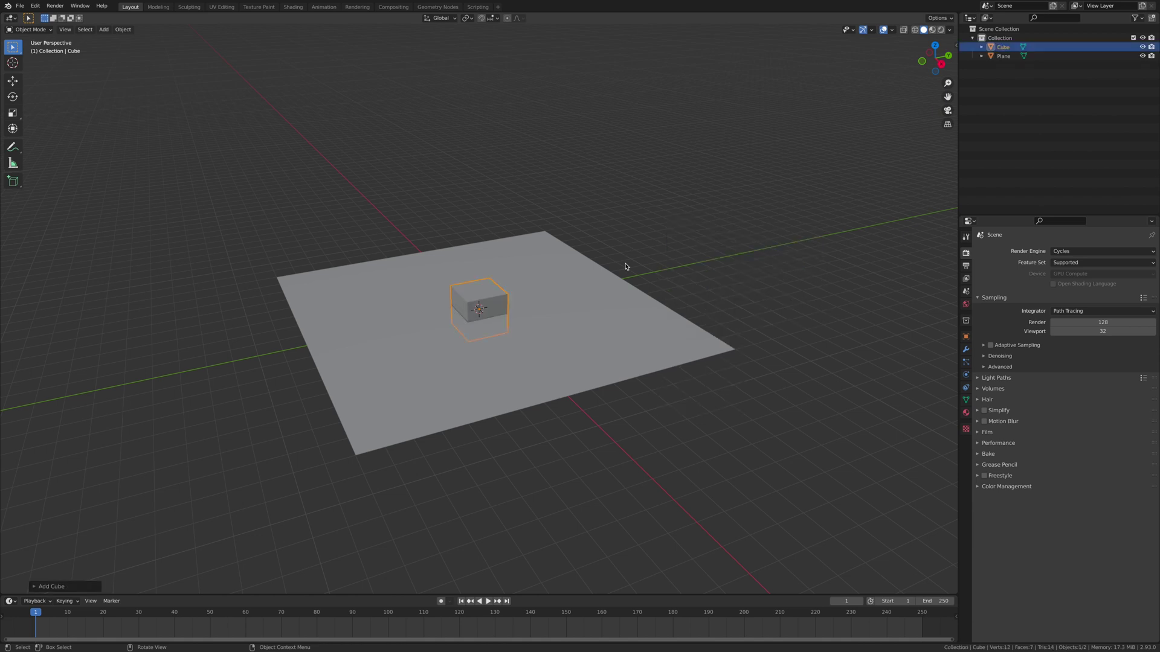
key("g")
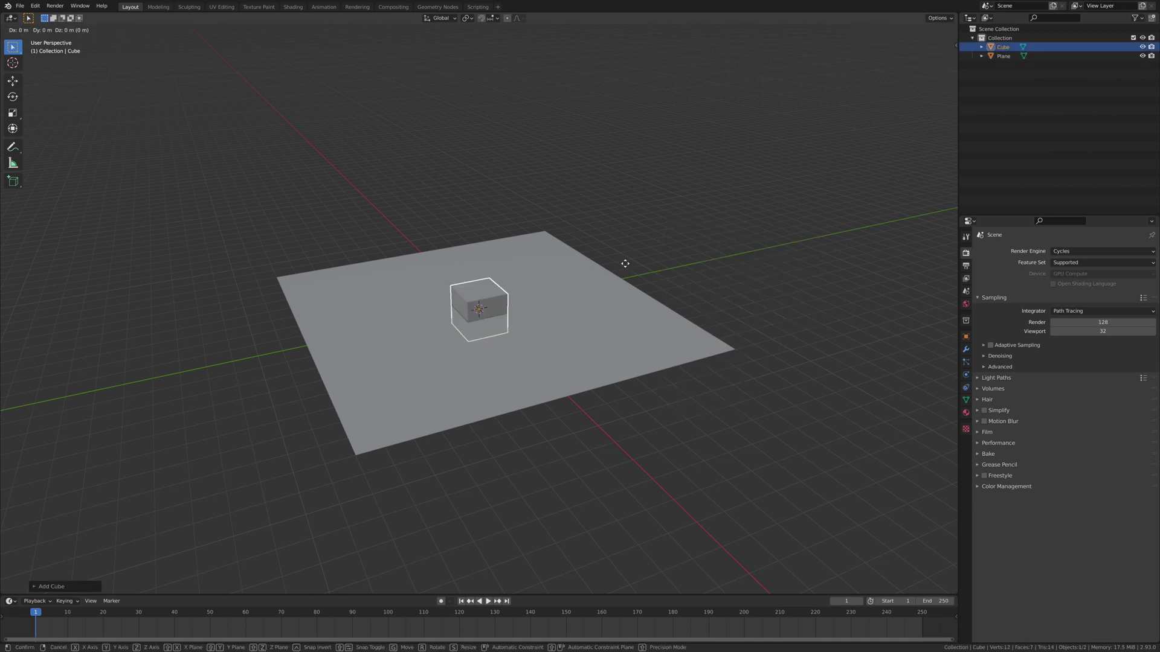
key("z")
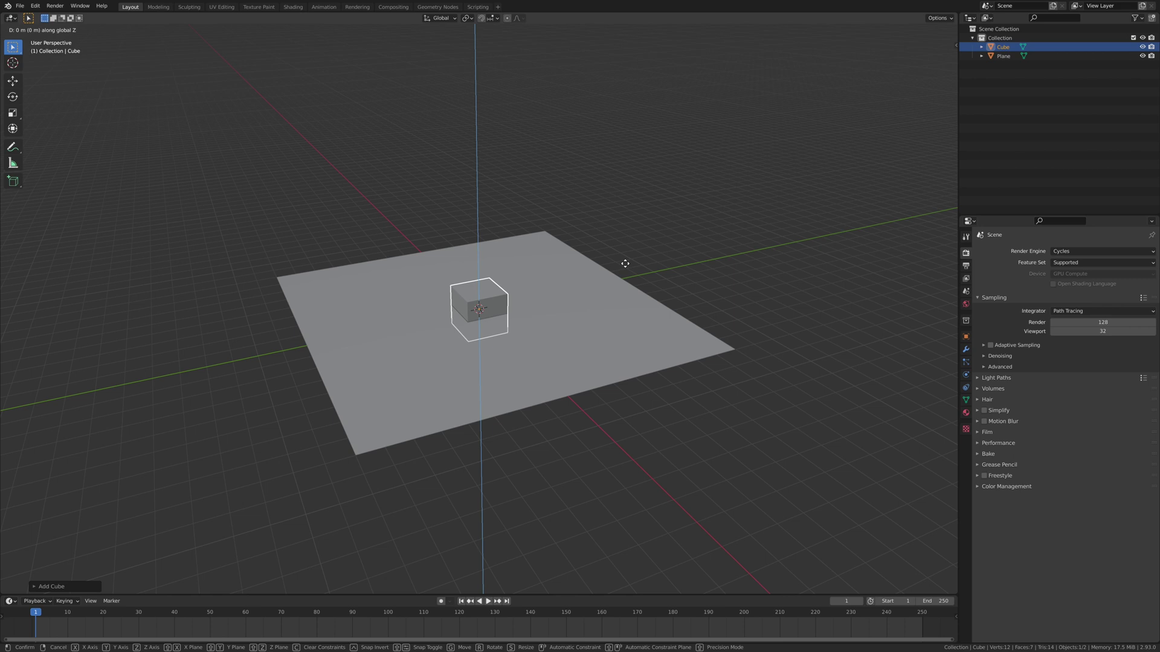
left_click(625, 278)
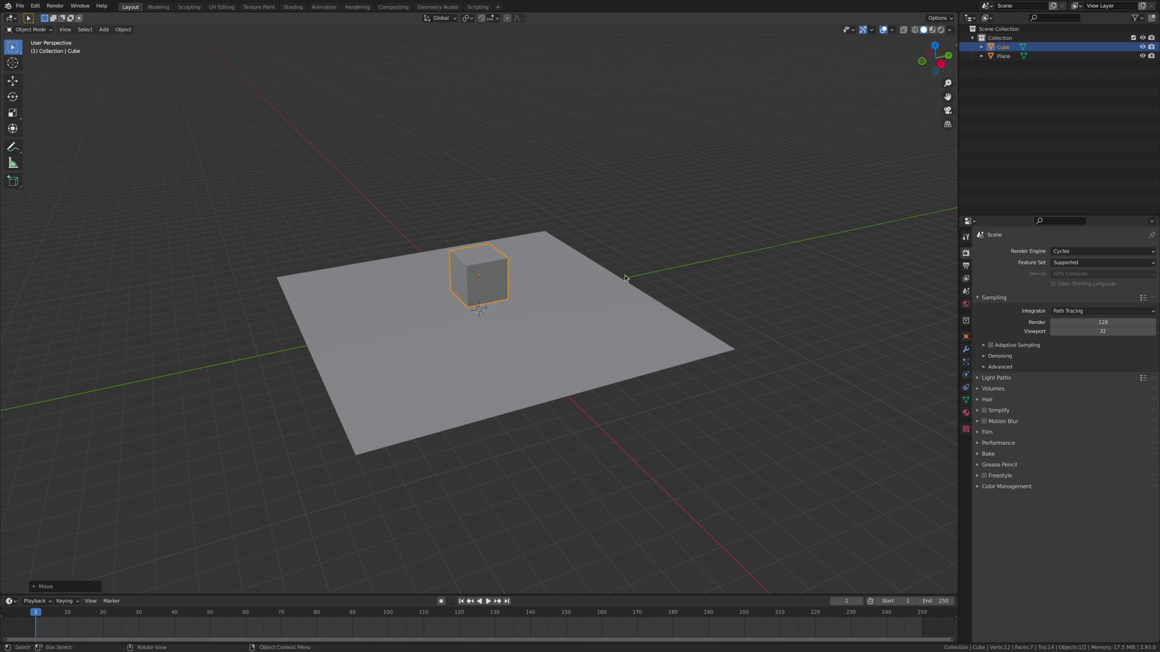
left_click_drag(933, 58, 938, 71)
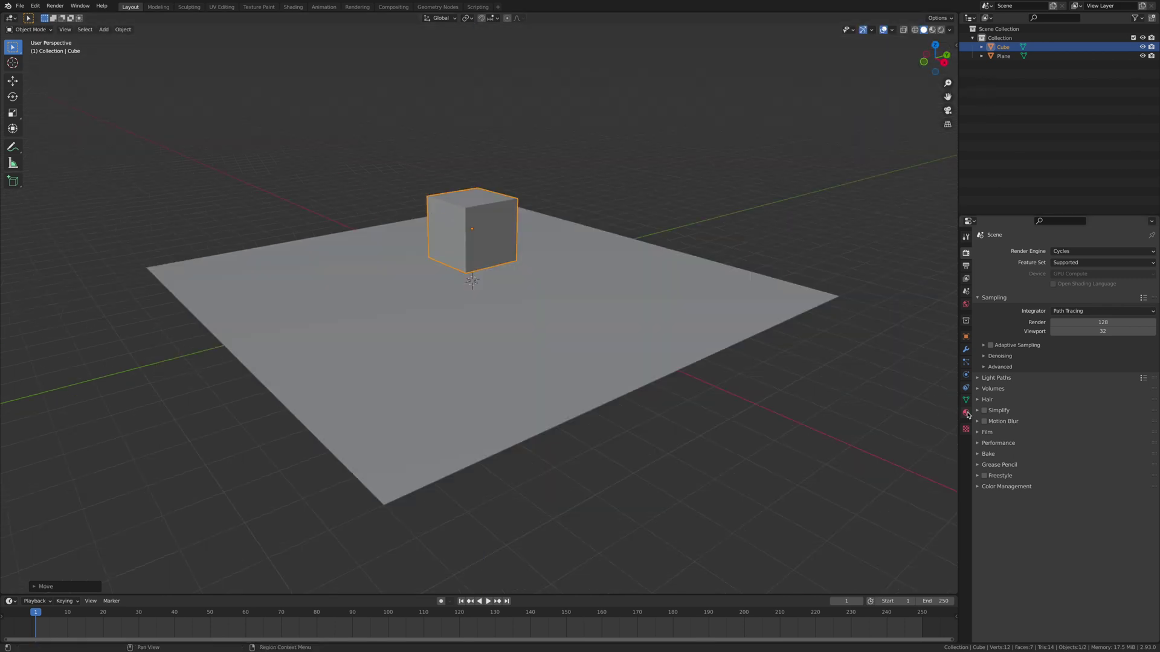
scroll(943, 242, "up", 3)
left_click(966, 413)
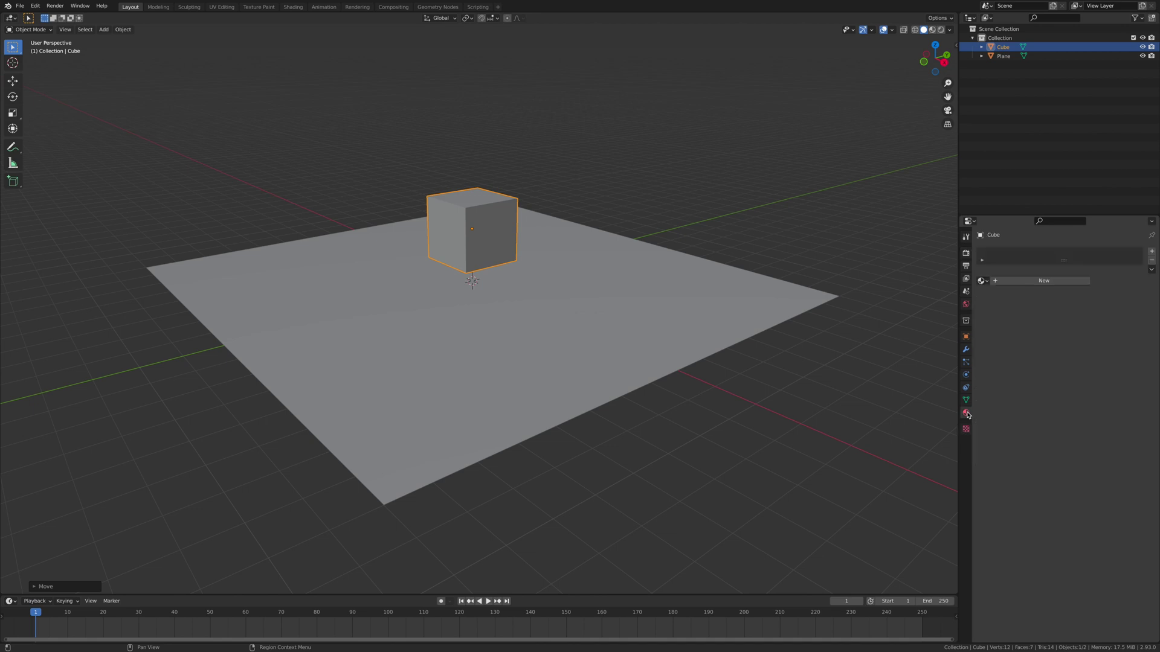
Step: Create Material.001 with Transmission 1.000 and Roughness 0.160, then switch to Material Preview shading
left_click(1014, 284)
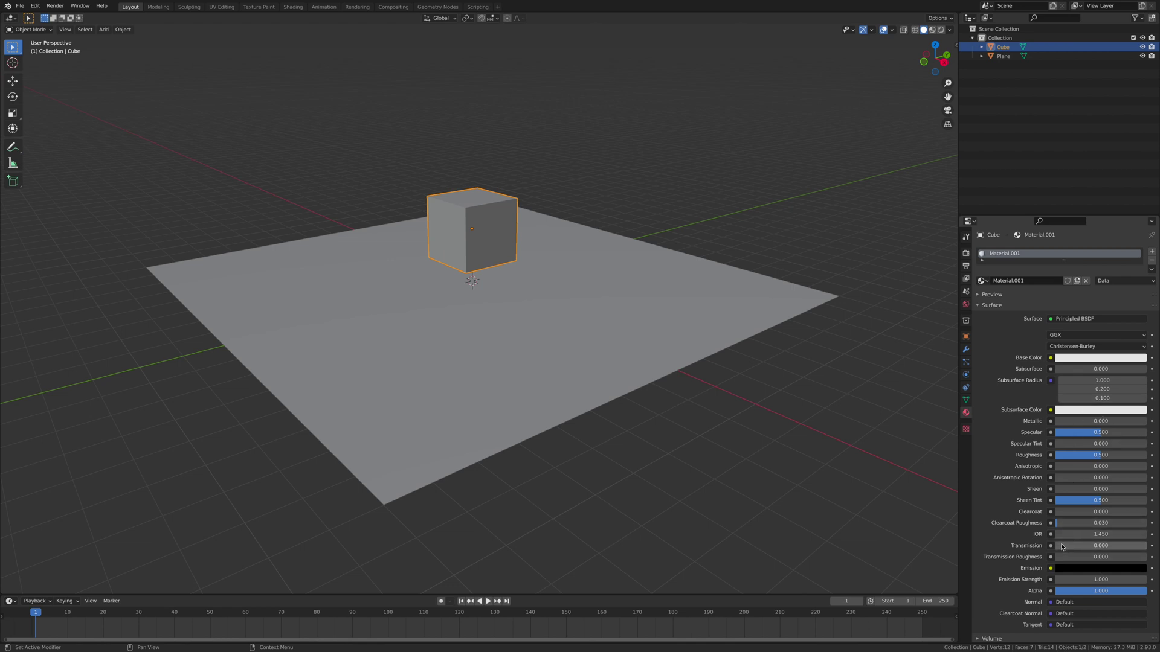
left_click_drag(1062, 547, 1147, 546)
left_click_drag(1094, 456, 1070, 456)
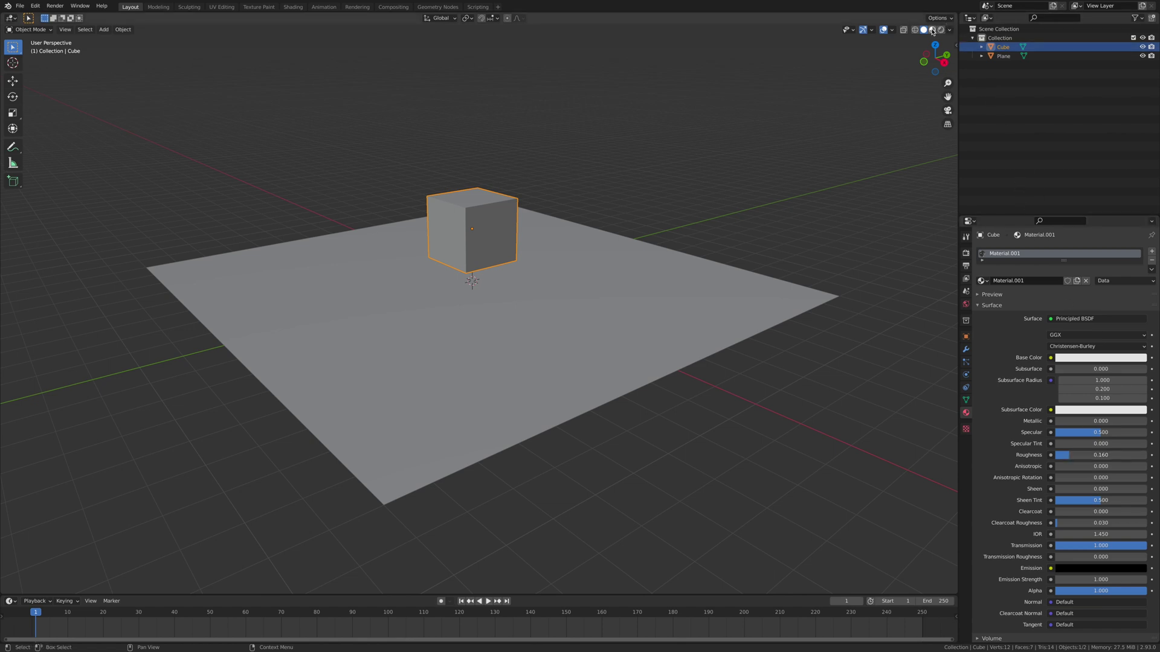
left_click(932, 31)
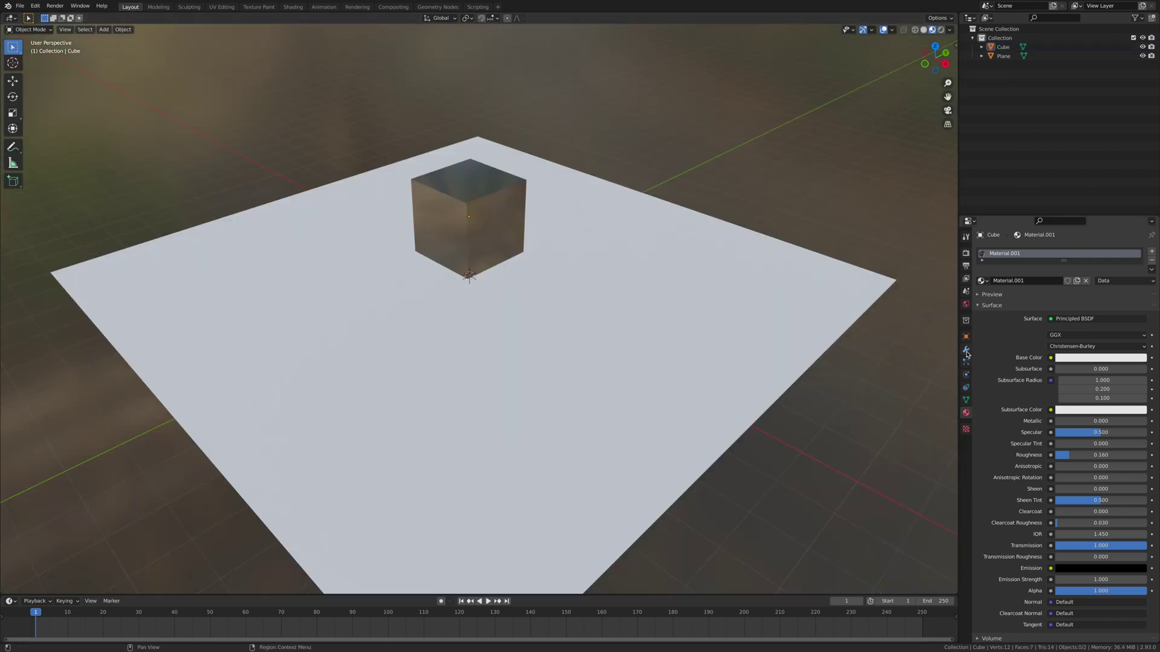
Step: Add a Solidify modifier to the cube with 0.1 m thickness
left_click(966, 349)
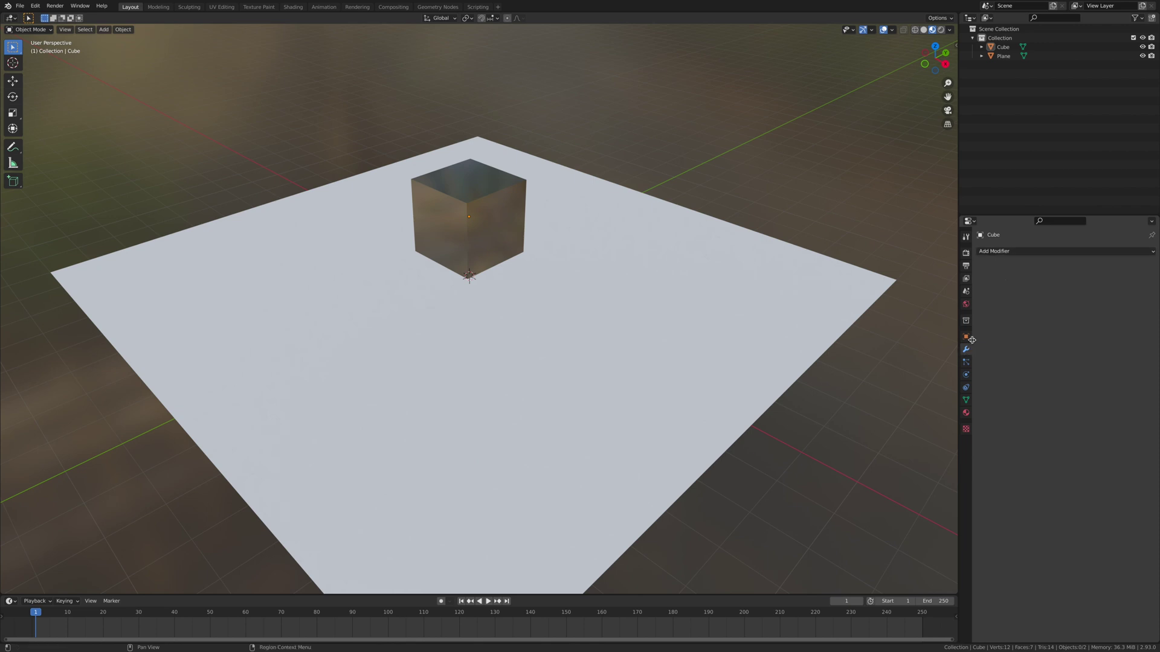
left_click(1012, 252)
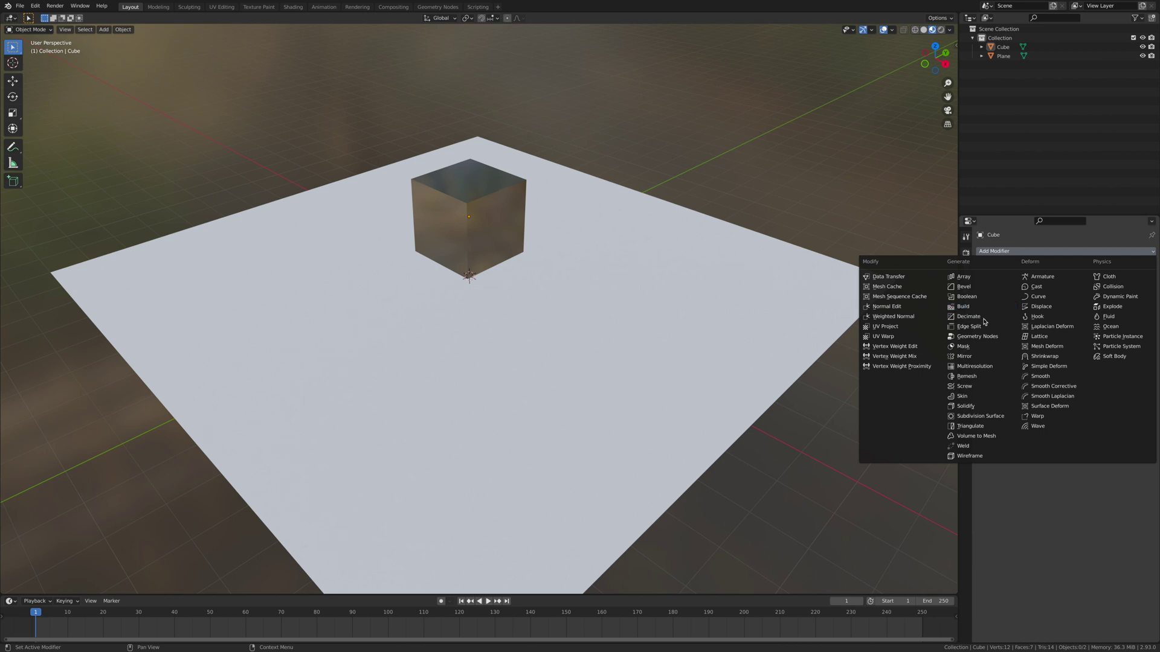
left_click(979, 407)
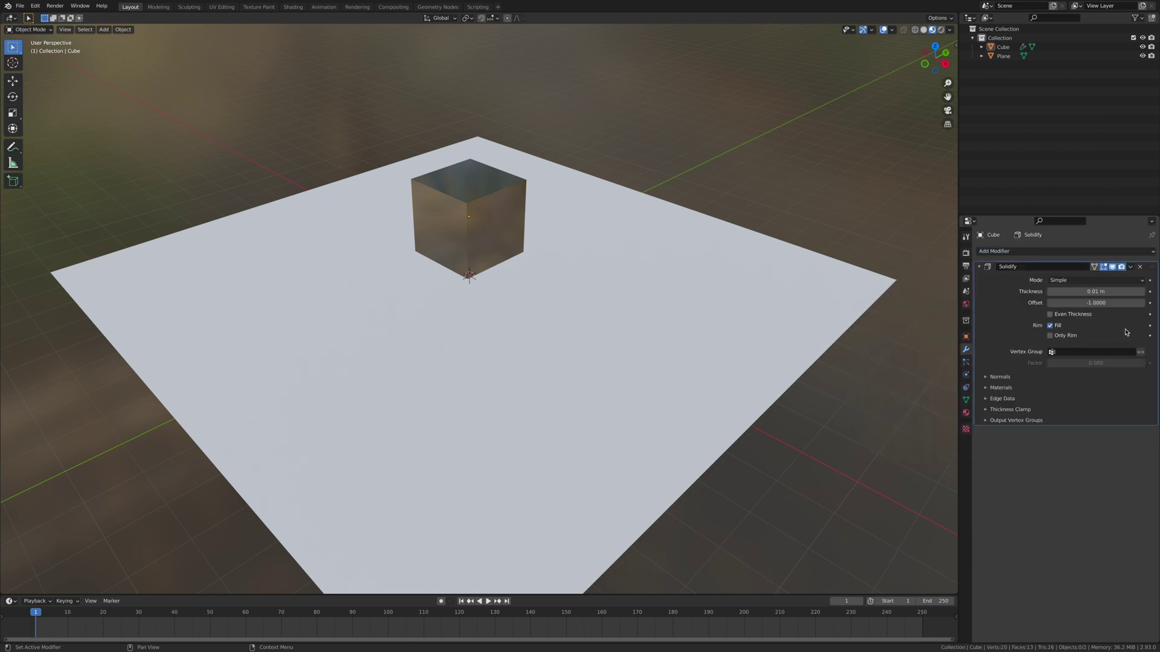
left_click(1095, 292)
key("ctrl+a")
key("Return")
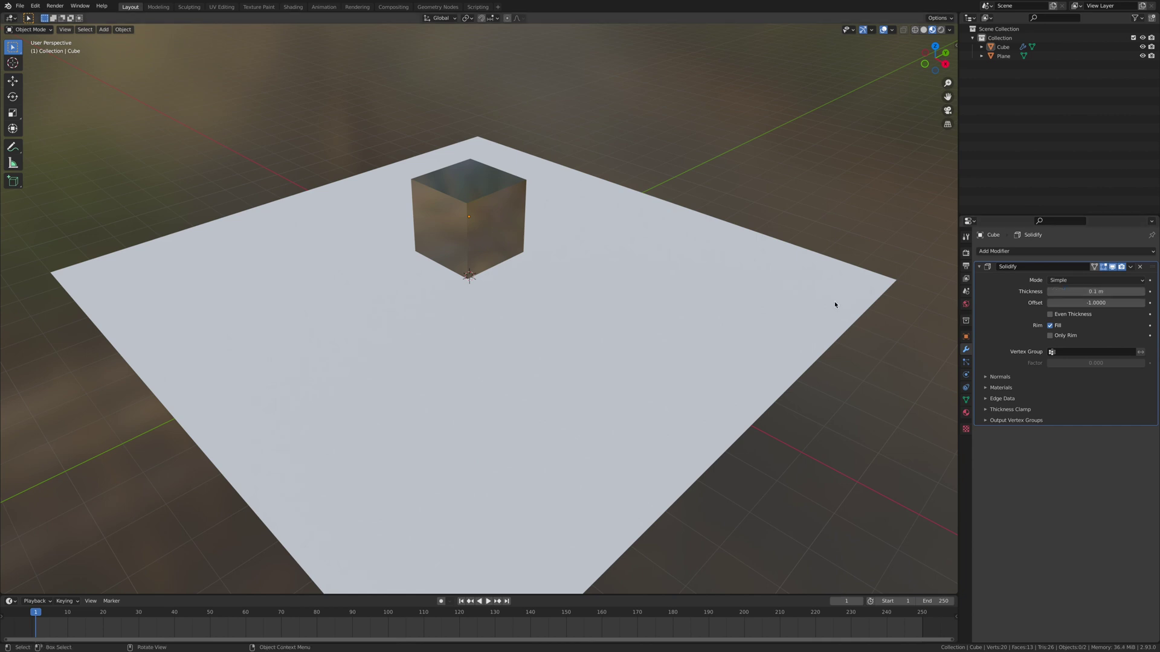
scroll(517, 242, "up", 1)
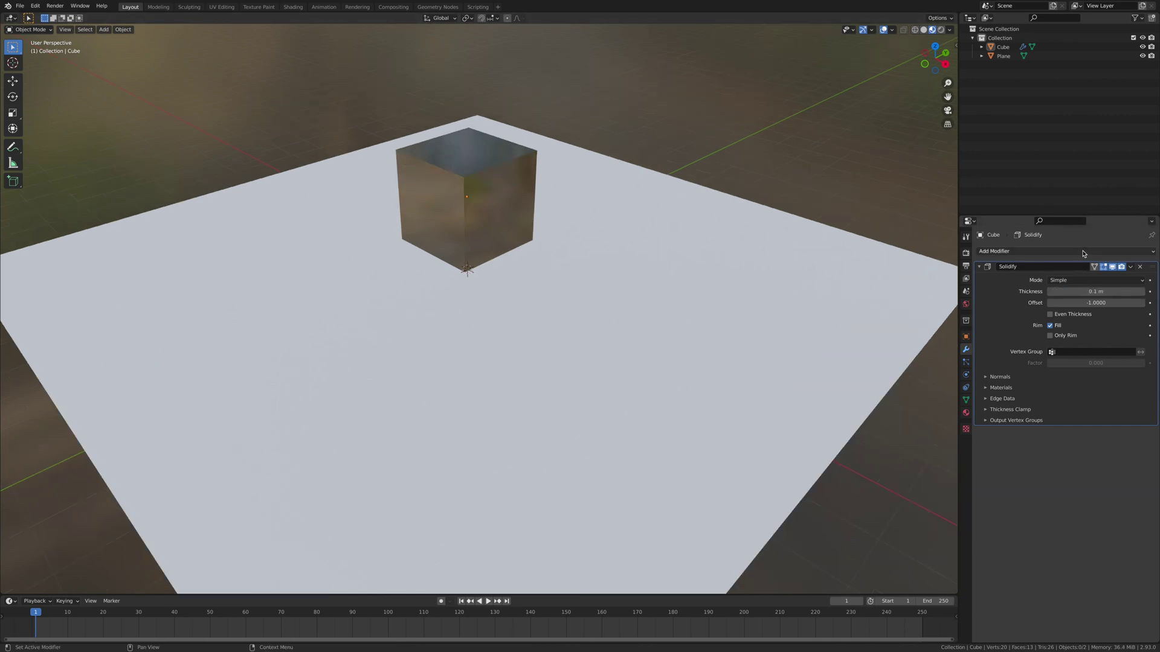
Step: Add a Bevel modifier with 0.02 m amount and 4 segments
left_click(1056, 255)
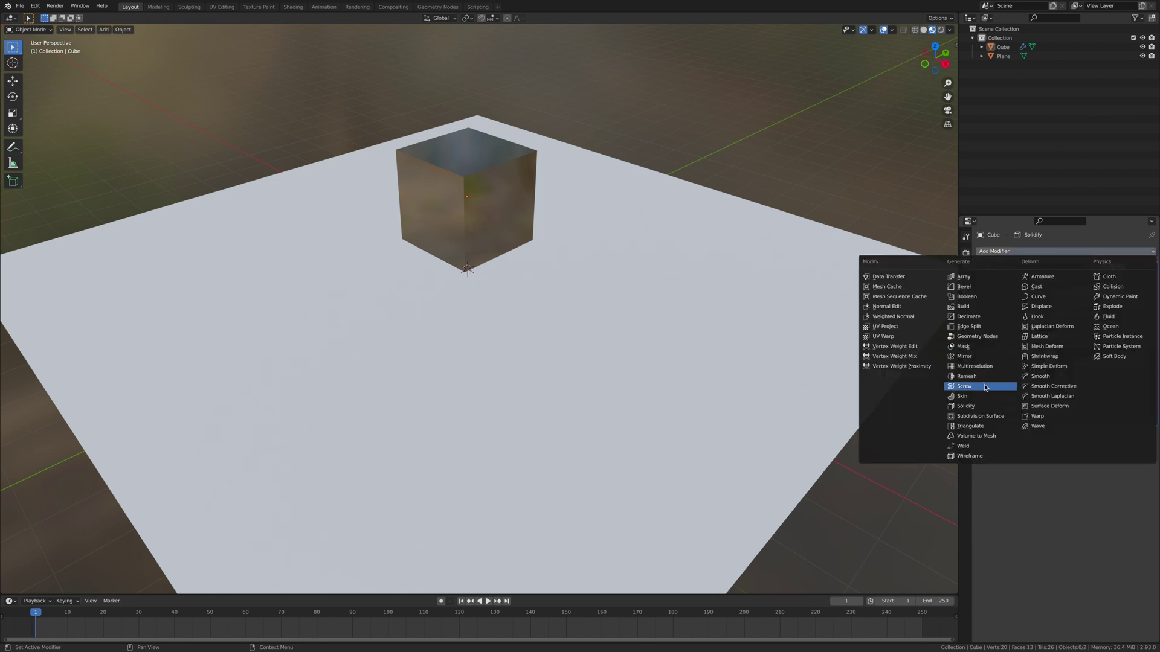
left_click(965, 286)
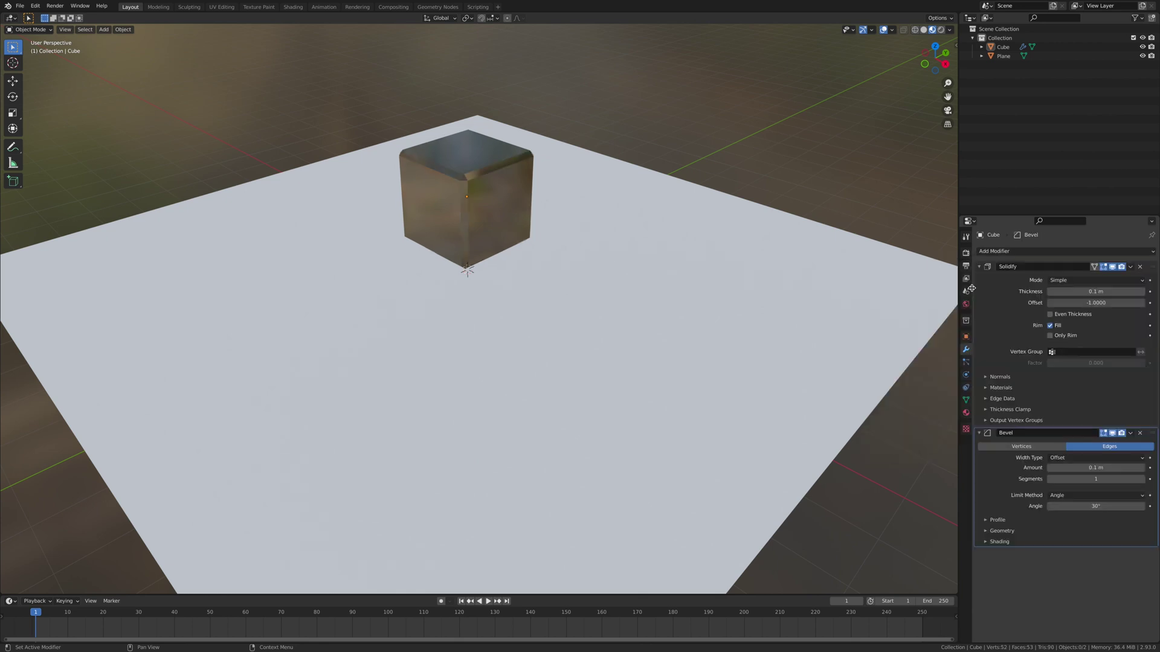
mouse_move(1136, 468)
left_mouse_down()
mouse_move(1112, 469)
mouse_move(1136, 468)
left_mouse_up()
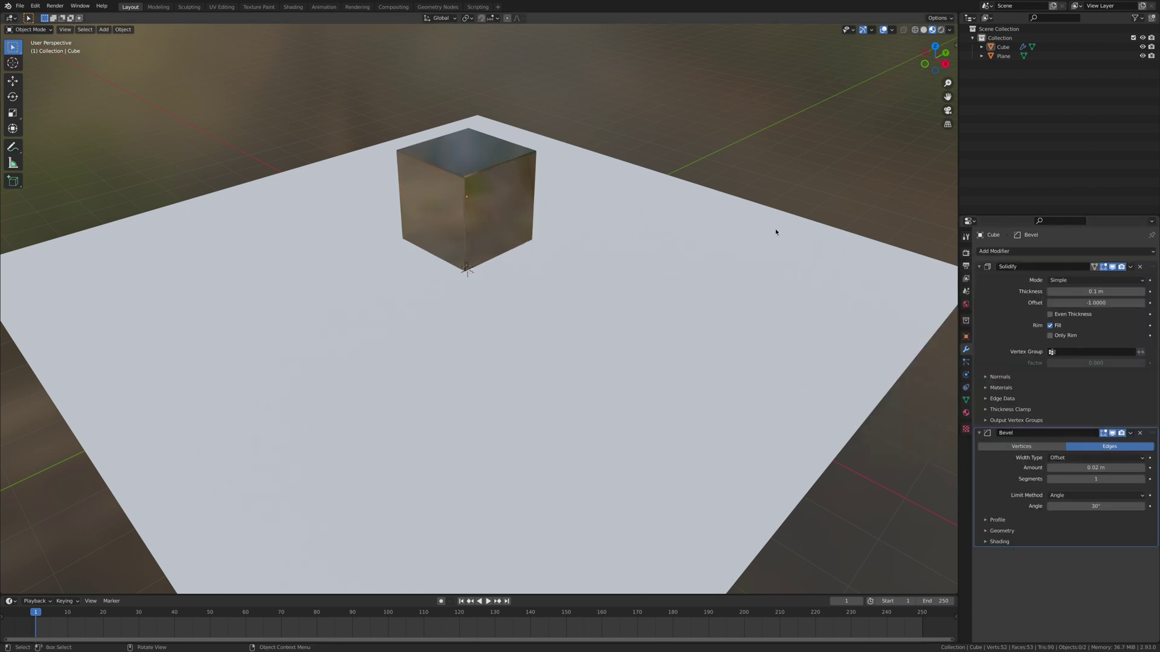
scroll(538, 260, "up", 3)
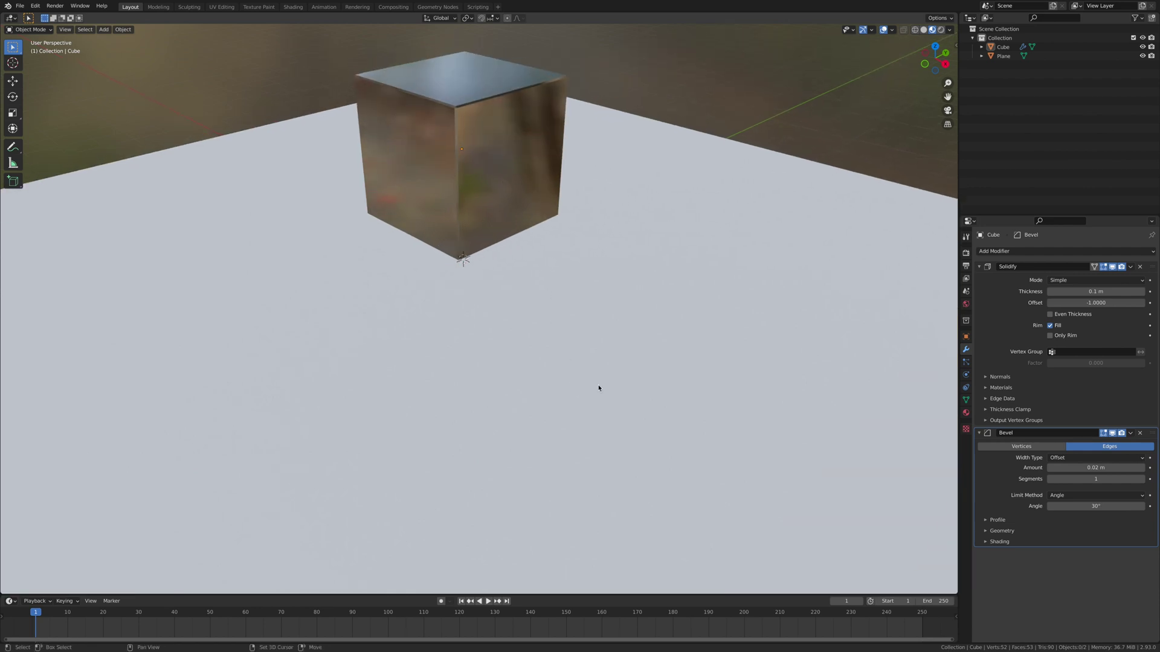
left_click(1144, 480)
left_click(1144, 480)
left_click(1144, 480)
middle_click_drag(525, 152, 527, 180, "shift")
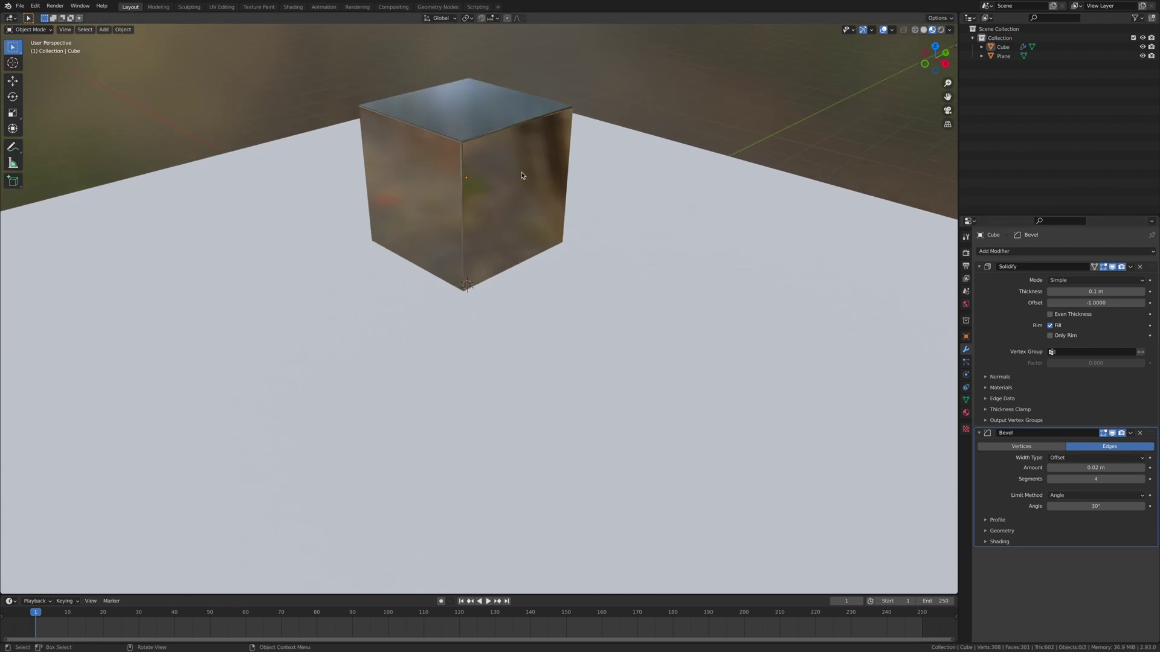
Step: Preview the cube rendered with HDRI lighting instead of scene lights and world, then return to Material Preview
left_click(941, 29)
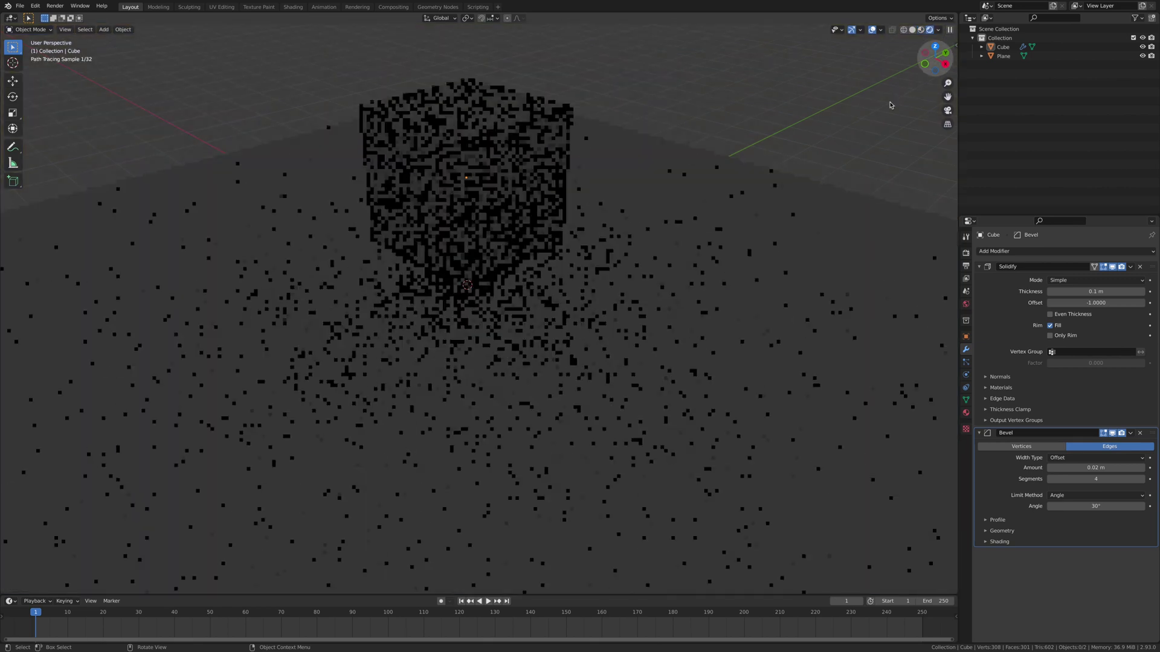
left_click(939, 30)
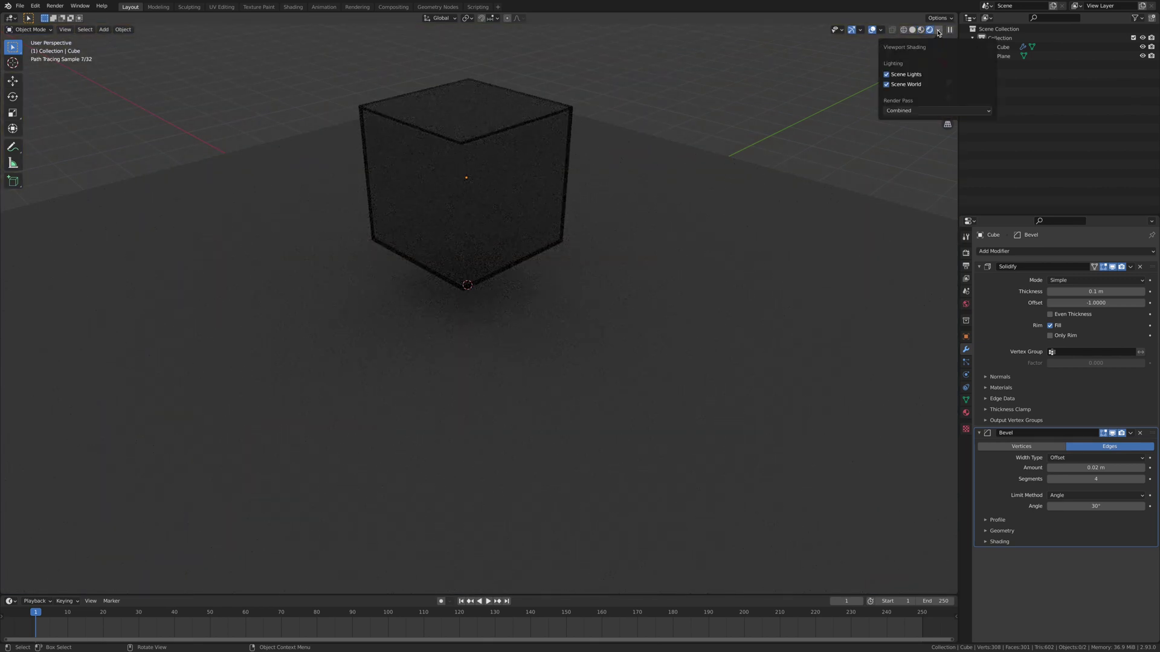
left_click(885, 74)
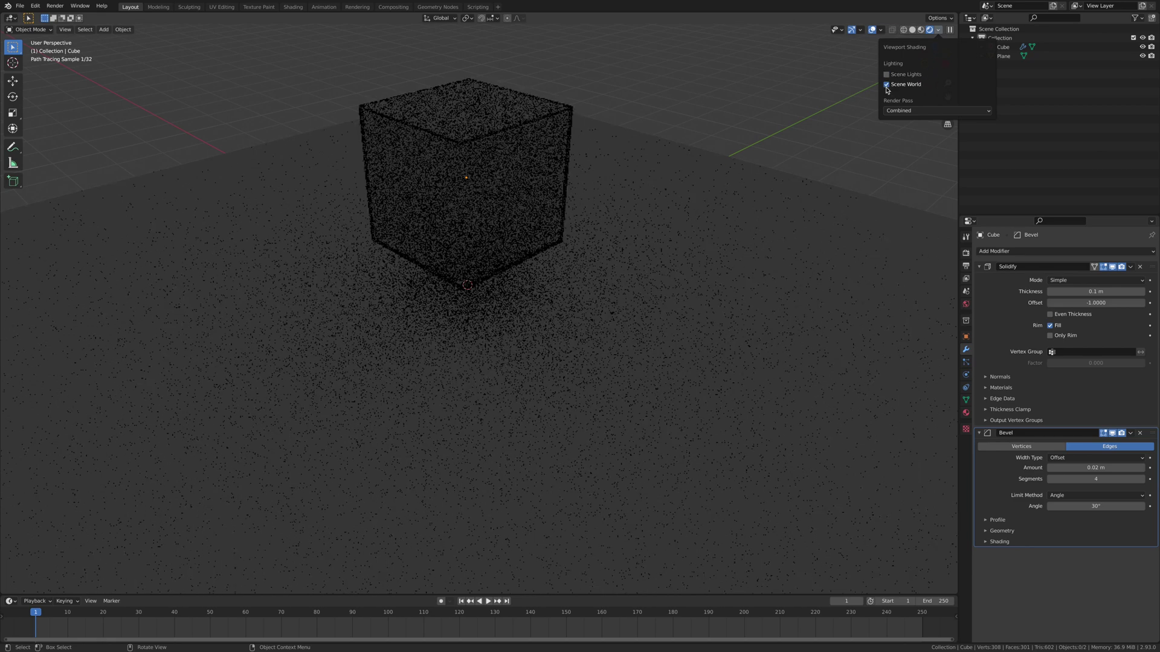
left_click(887, 84)
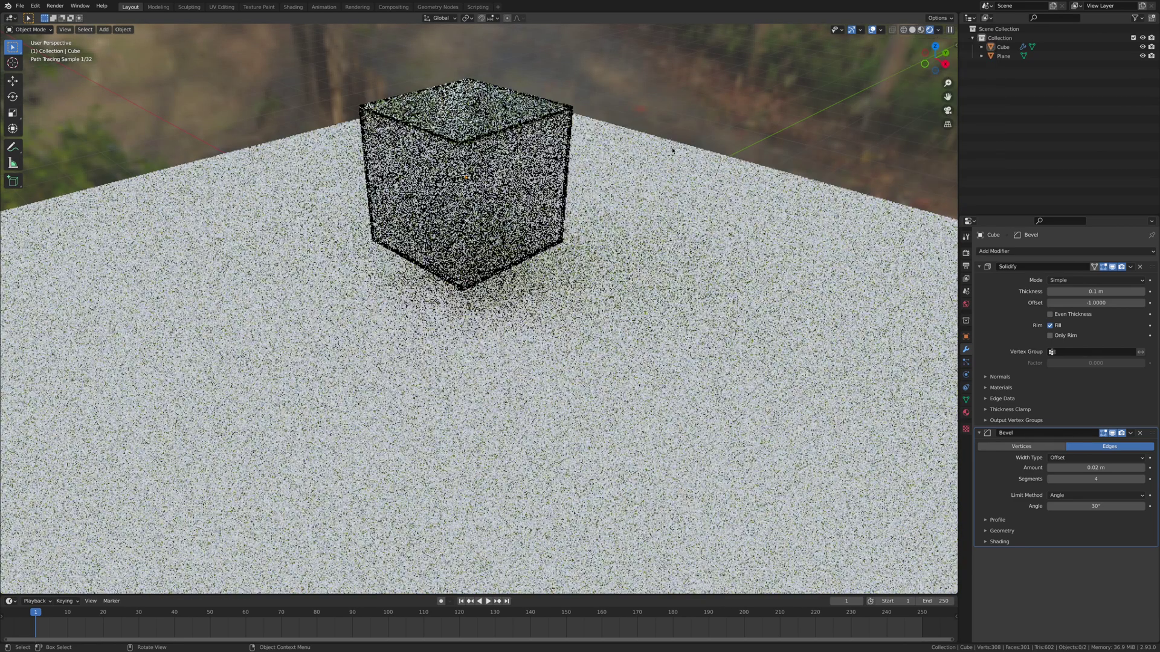
key("z")
key("2")
left_click(503, 177)
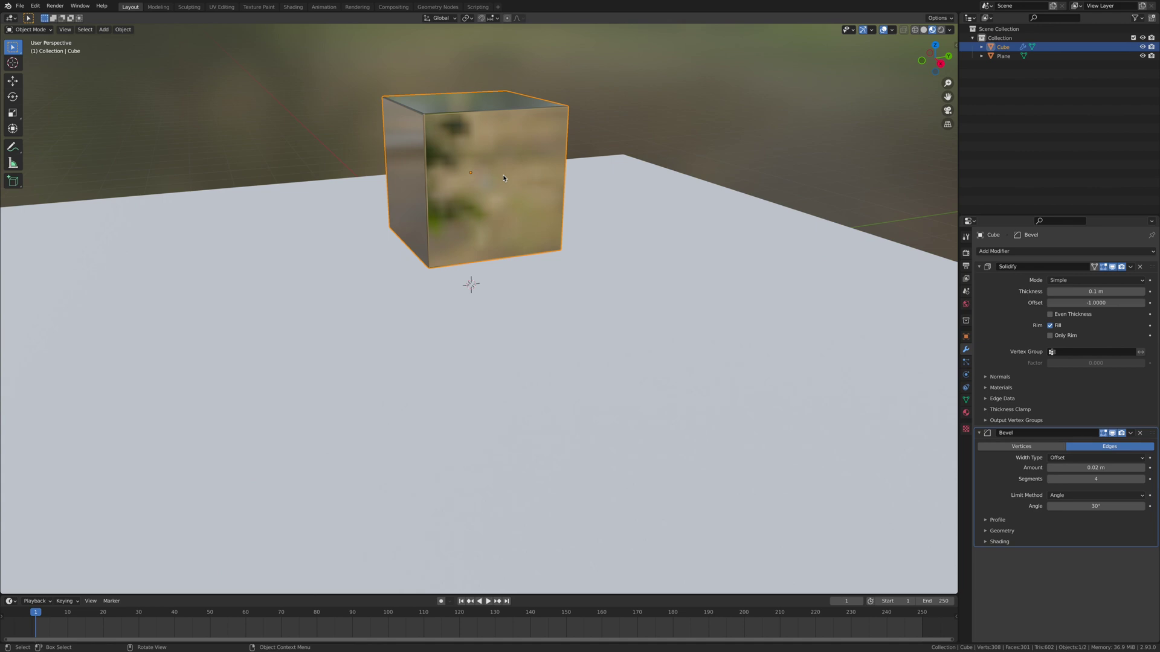
right_click(504, 177)
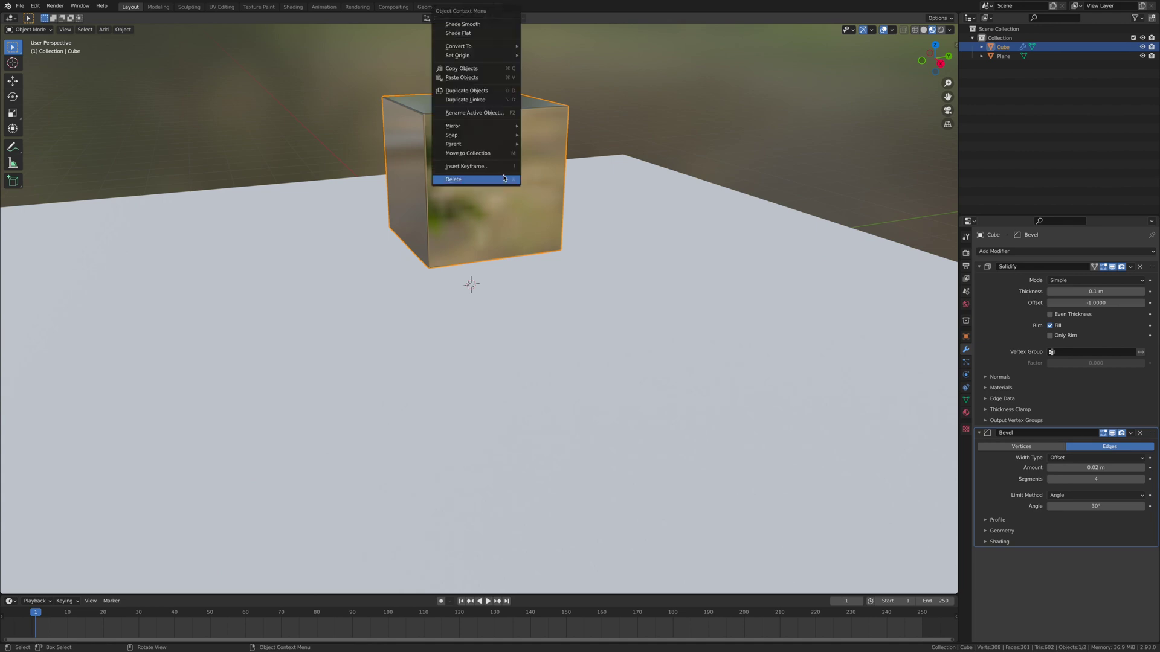
Step: Shade the cube smooth and duplicate it as Cube.001 scaled to about 0.418
left_click(476, 24)
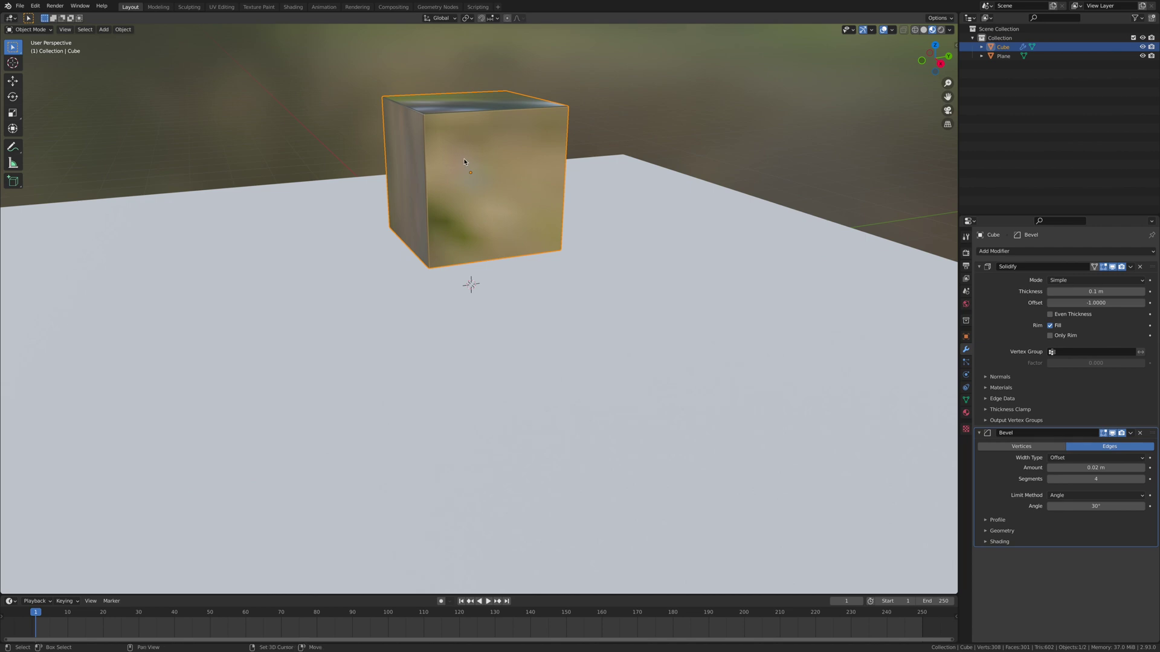
key("shift+d")
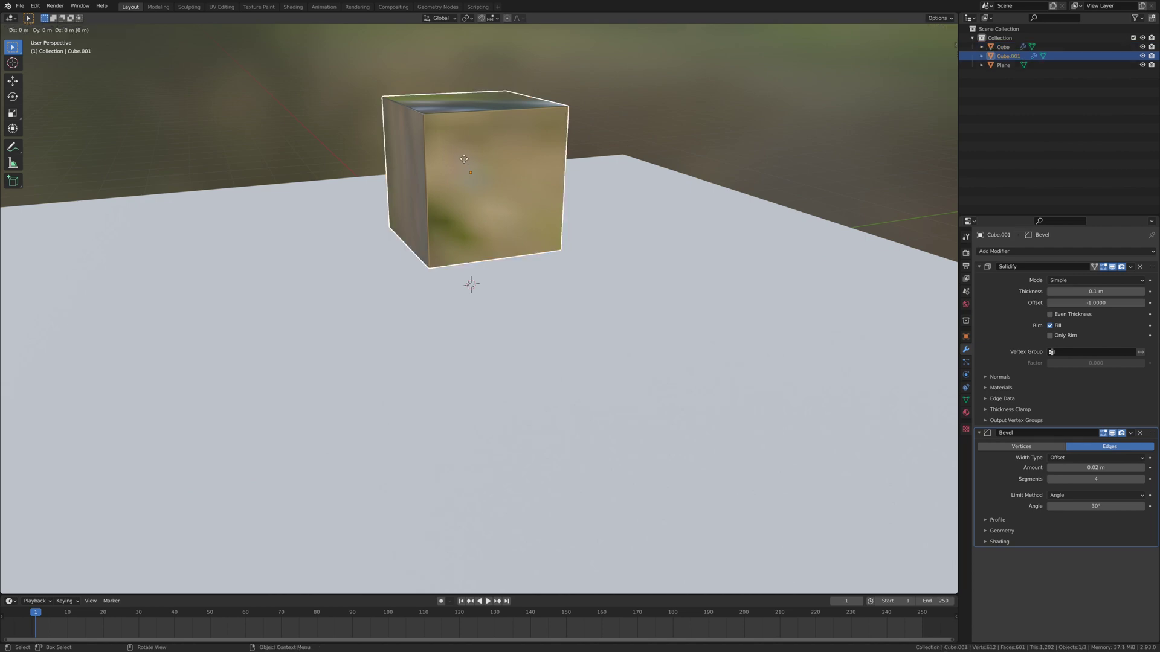
key("s")
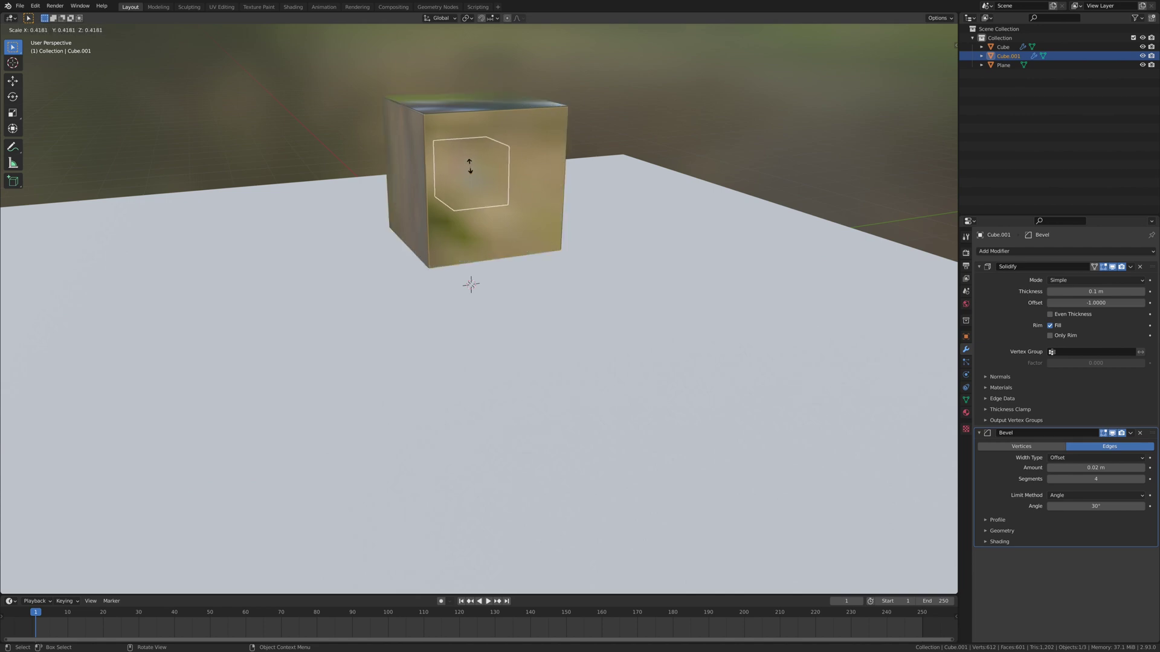
left_click(470, 166)
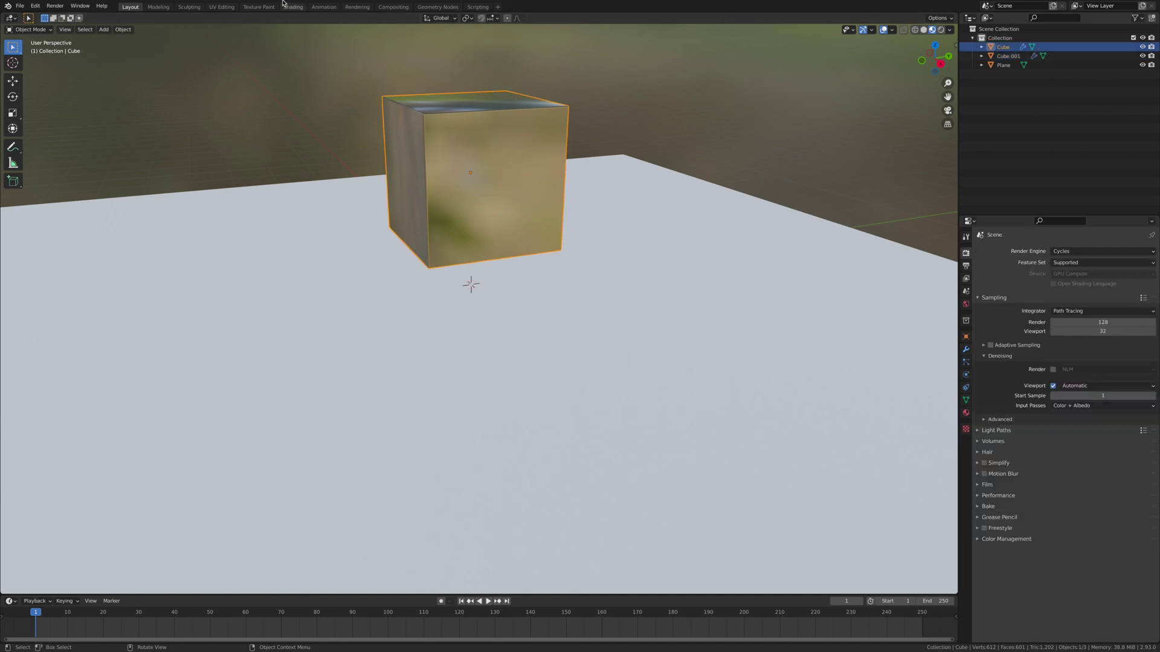
Step: In the Shading workspace, insert a Mix Shader between the Principled BSDF and Material Output
left_click(294, 7)
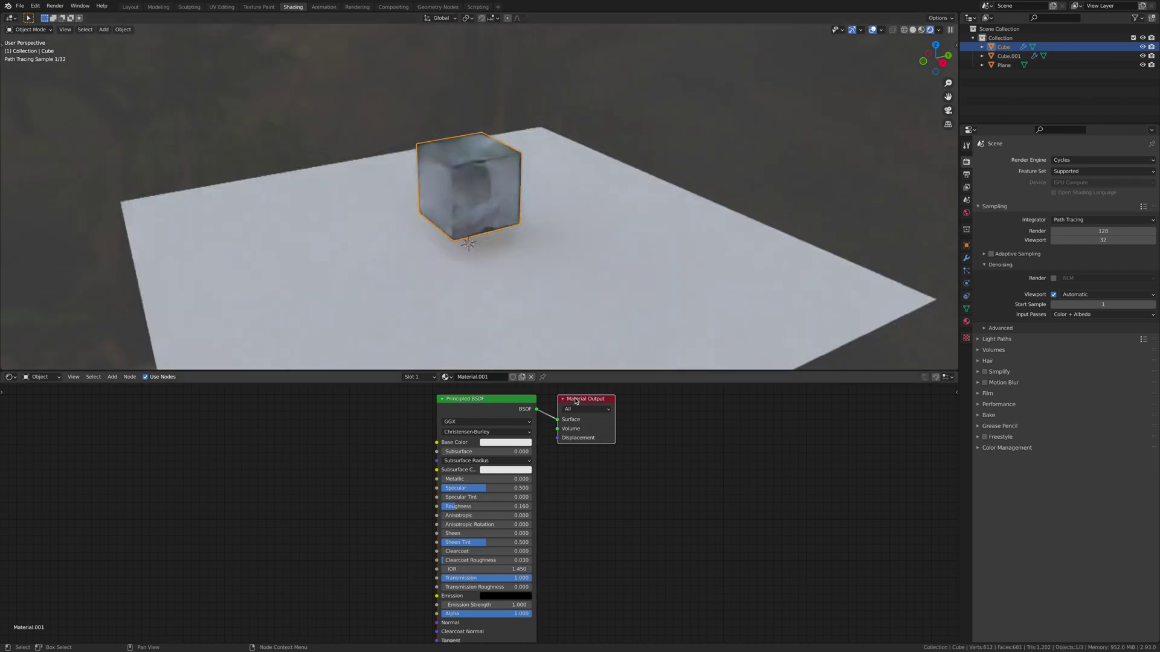
left_click_drag(575, 401, 691, 426)
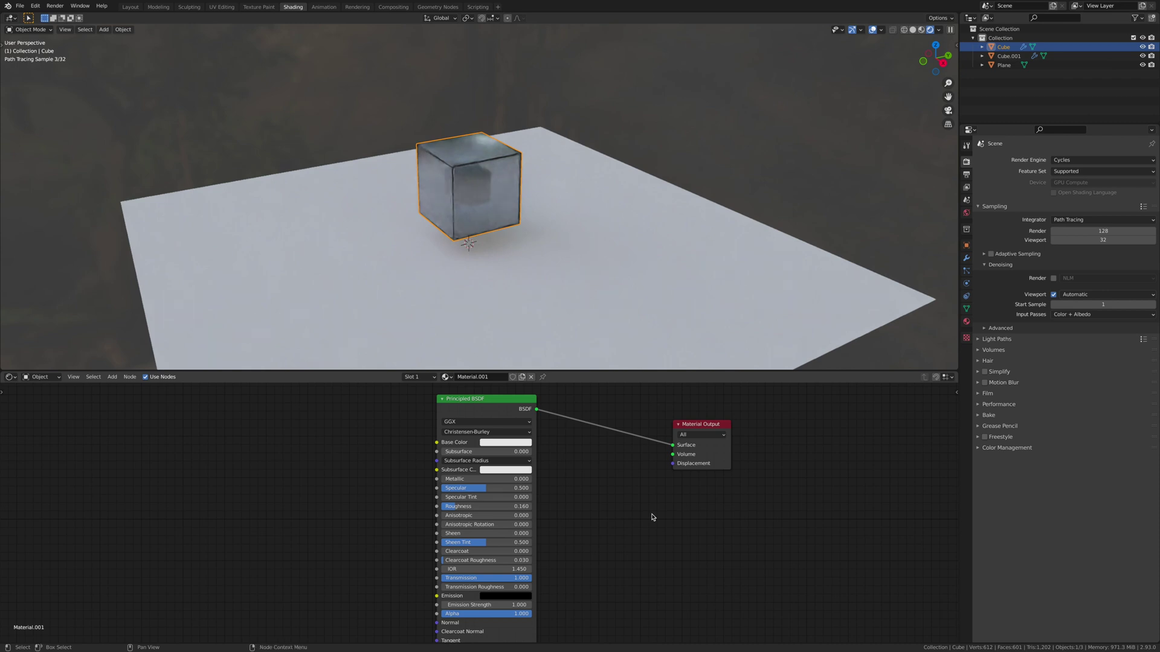
key("shift+a")
left_click(652, 514)
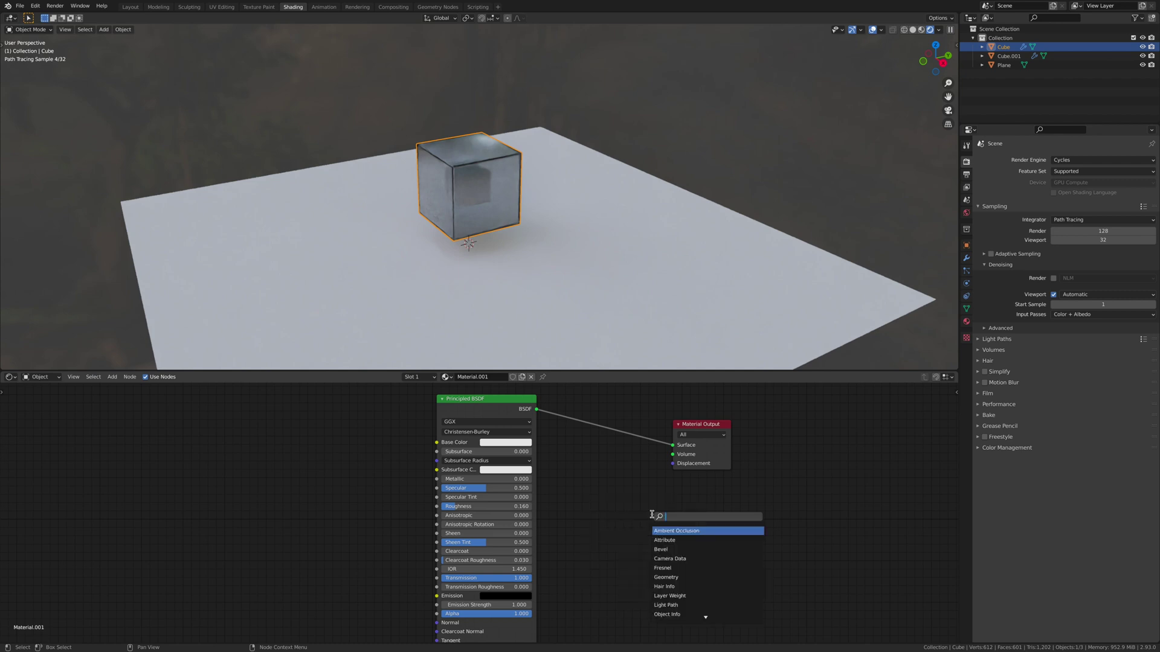
type("mix")
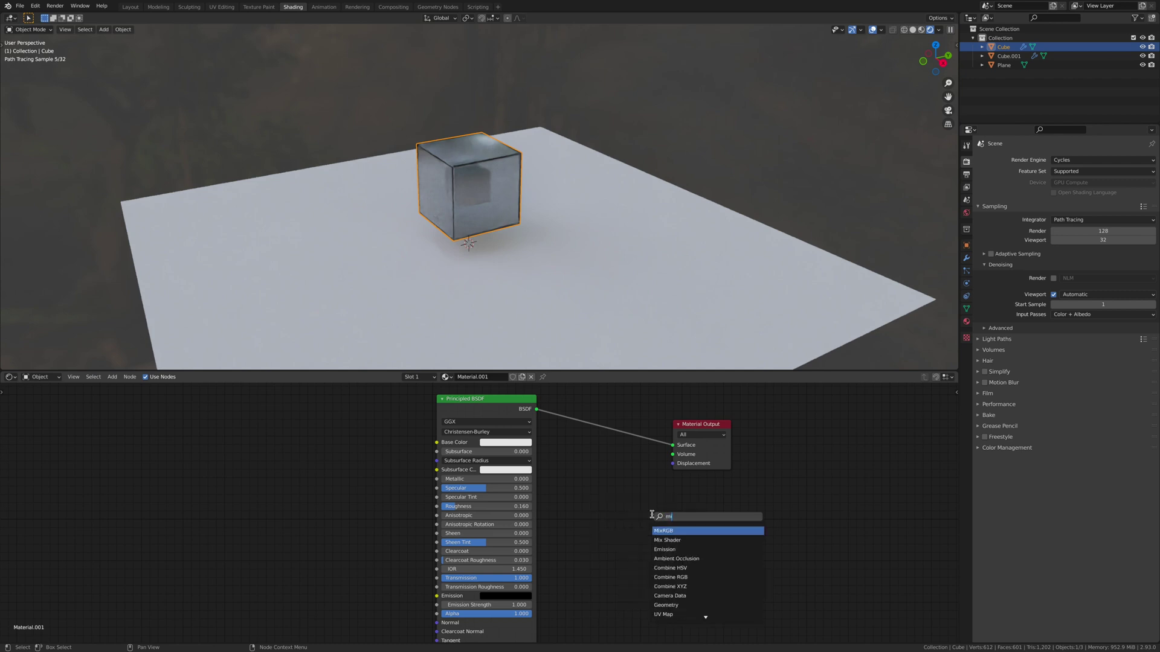
left_click(673, 540)
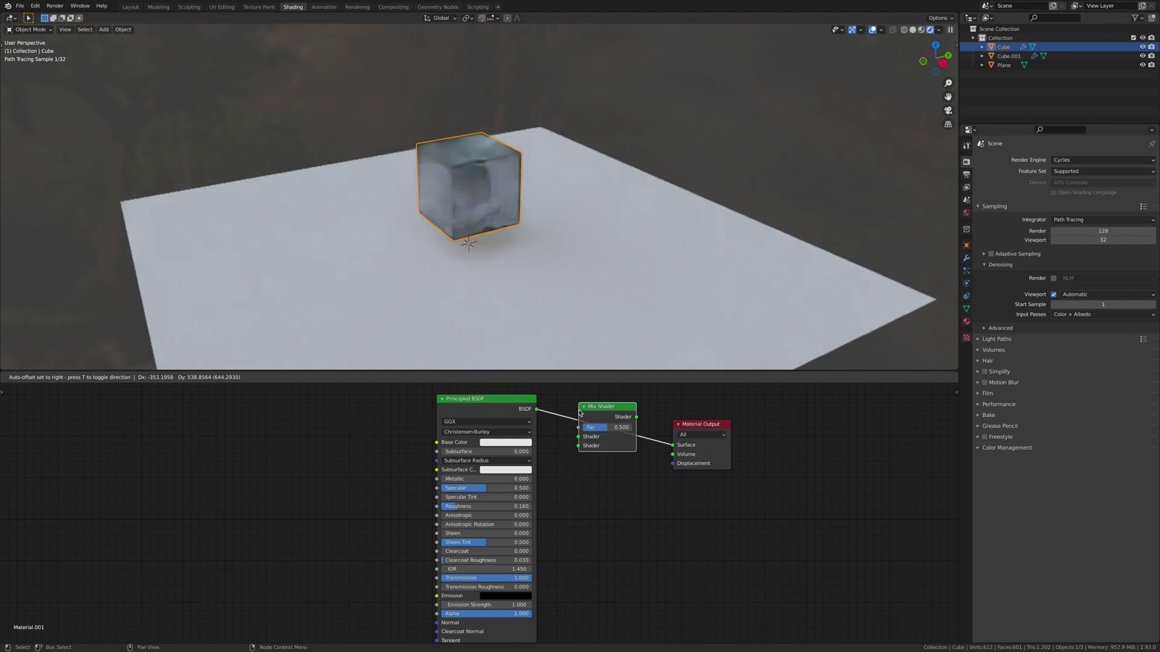
left_click(538, 411)
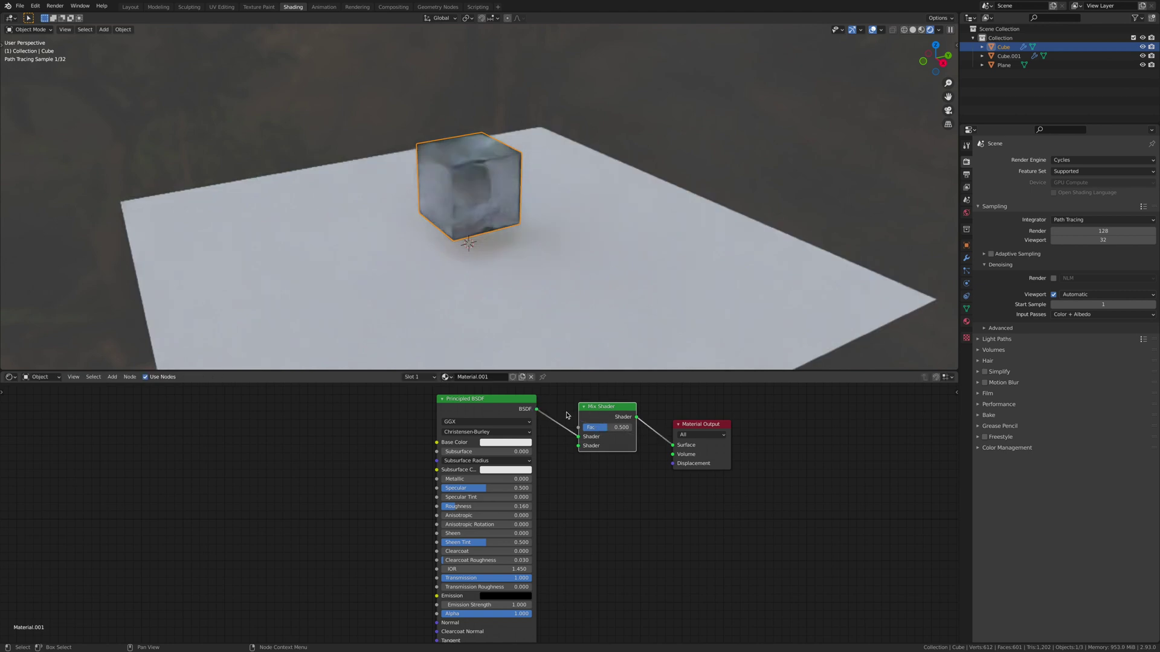
left_click(676, 548)
Step: Feed a blue Emission node with strength 50 into the Mix Shader's second shader input
key("shift+a")
left_click(675, 547)
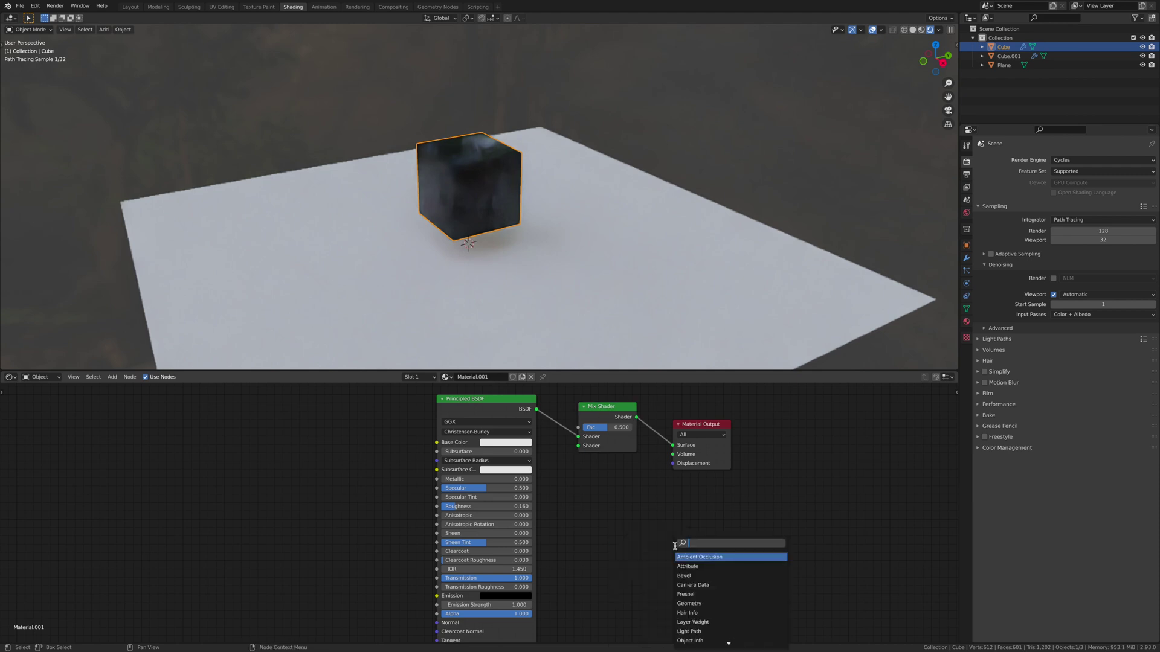
type("em")
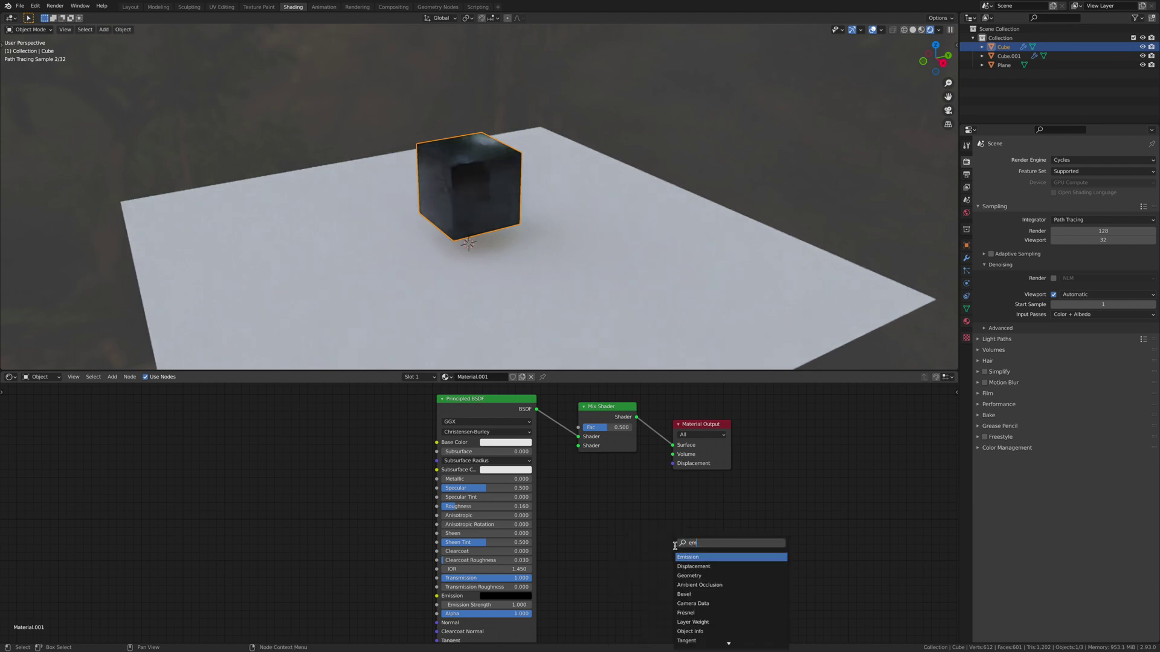
left_click(695, 557)
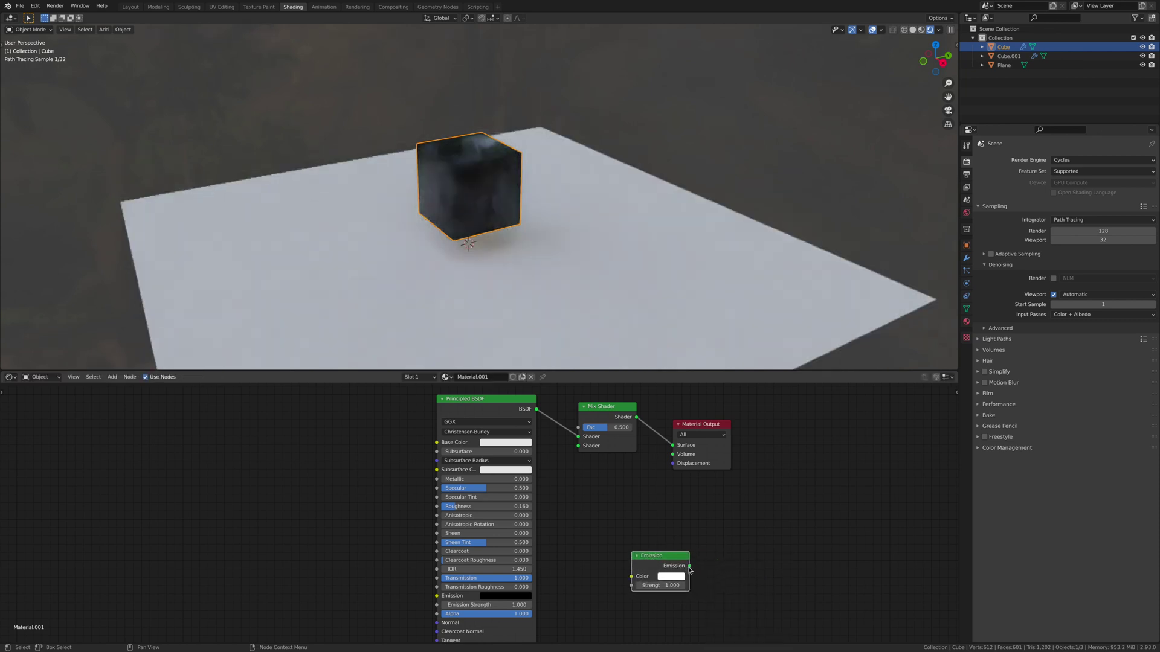
left_click_drag(689, 567, 577, 448)
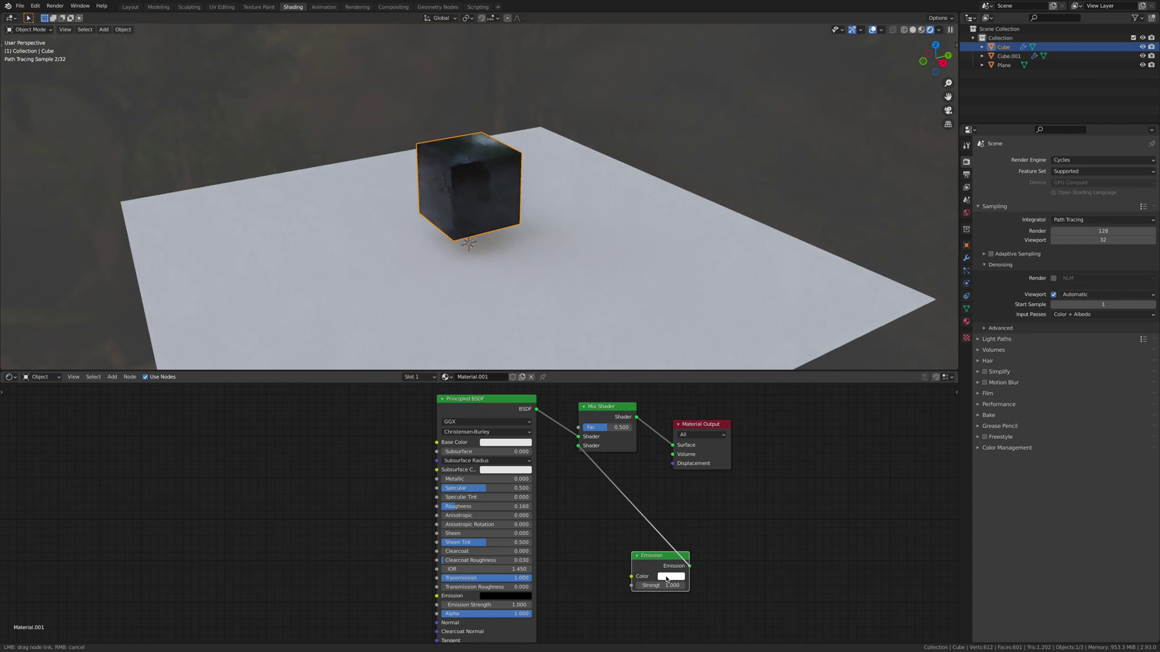
left_click(666, 585)
key("BackSpace")
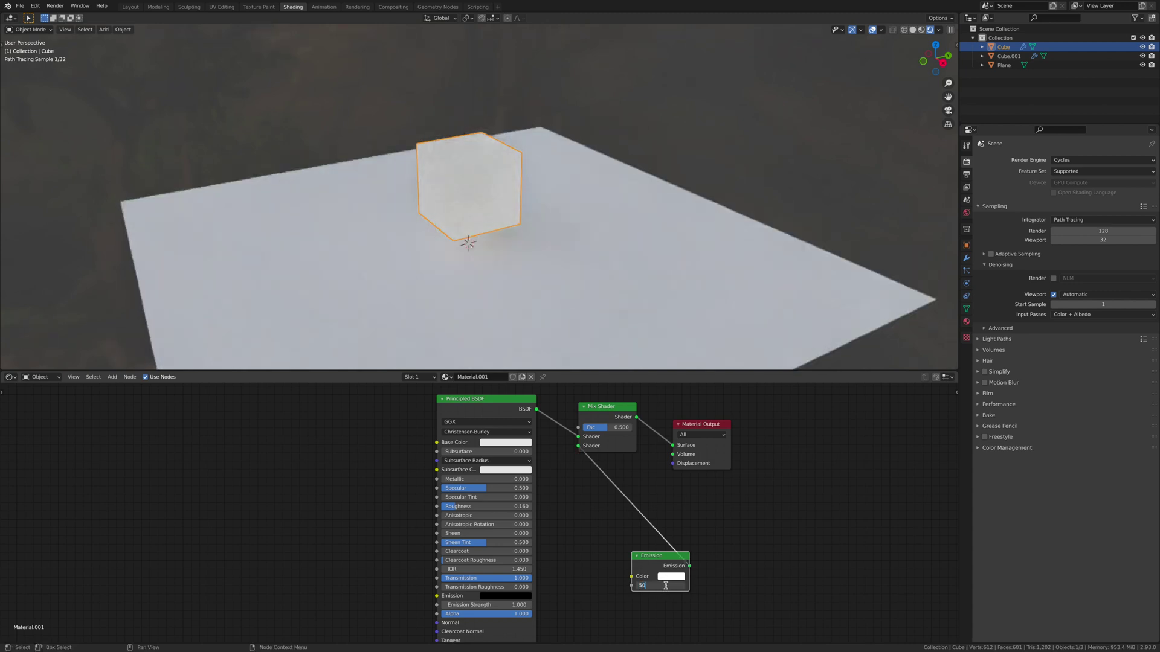
type("50")
key("Return")
left_click(670, 577)
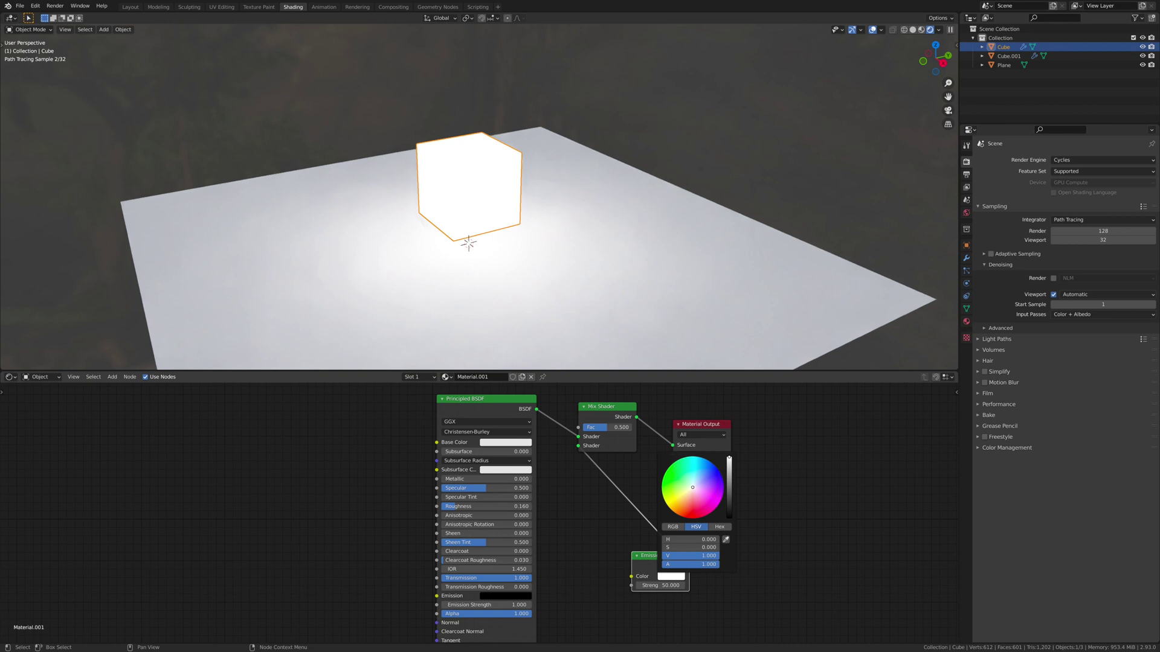
left_click(714, 472)
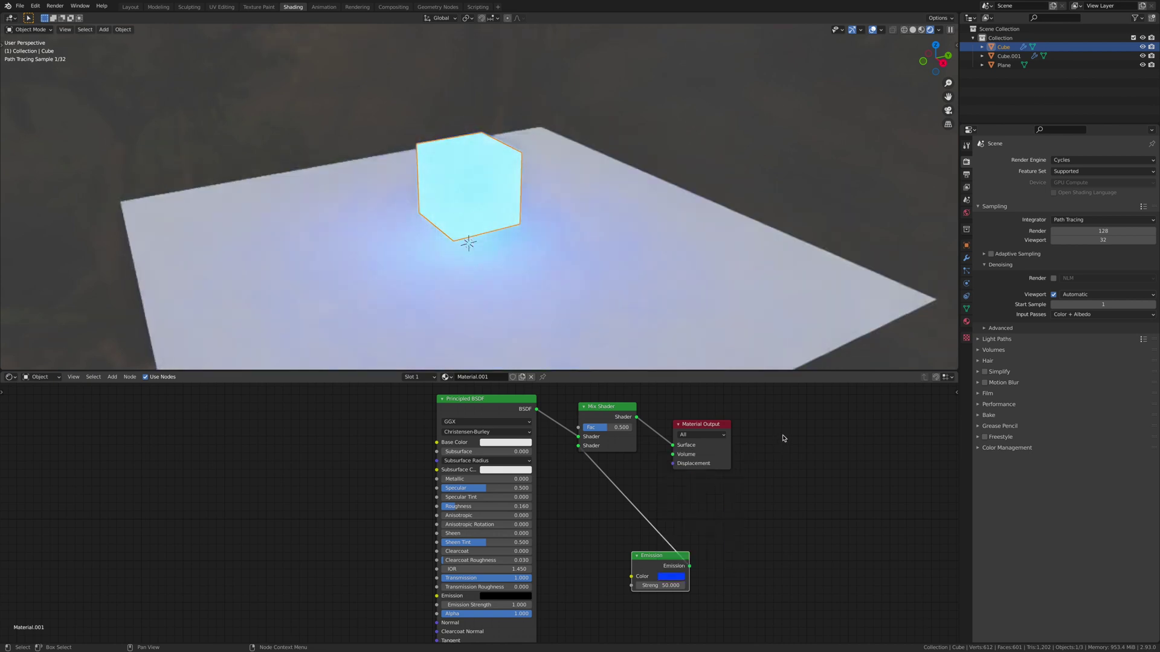
Step: Add a ColorRamp left of the Principled BSDF and connect its Color to the Mix Shader Fac
scroll(771, 517, "down", 1)
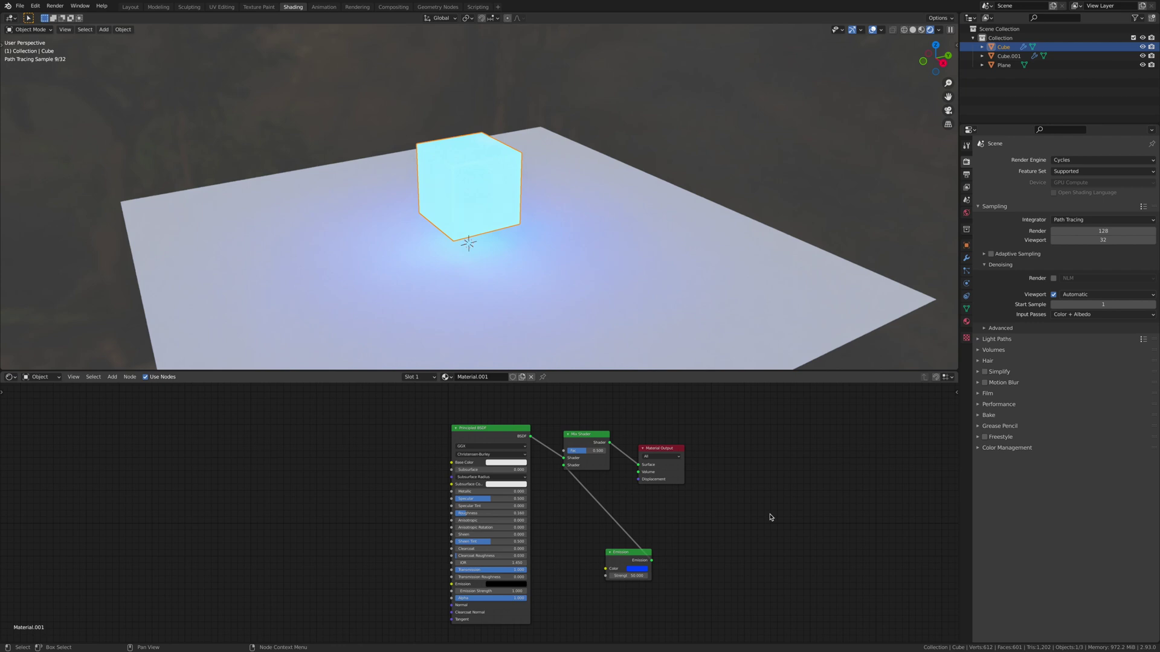
key("shift+a")
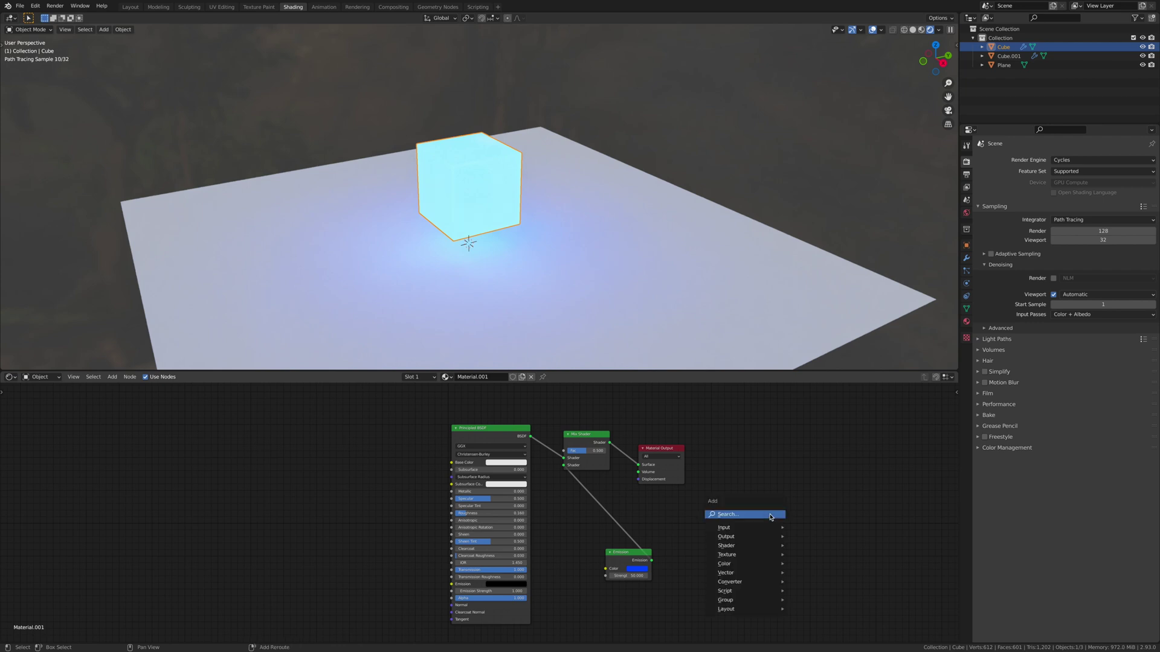
left_click(771, 518)
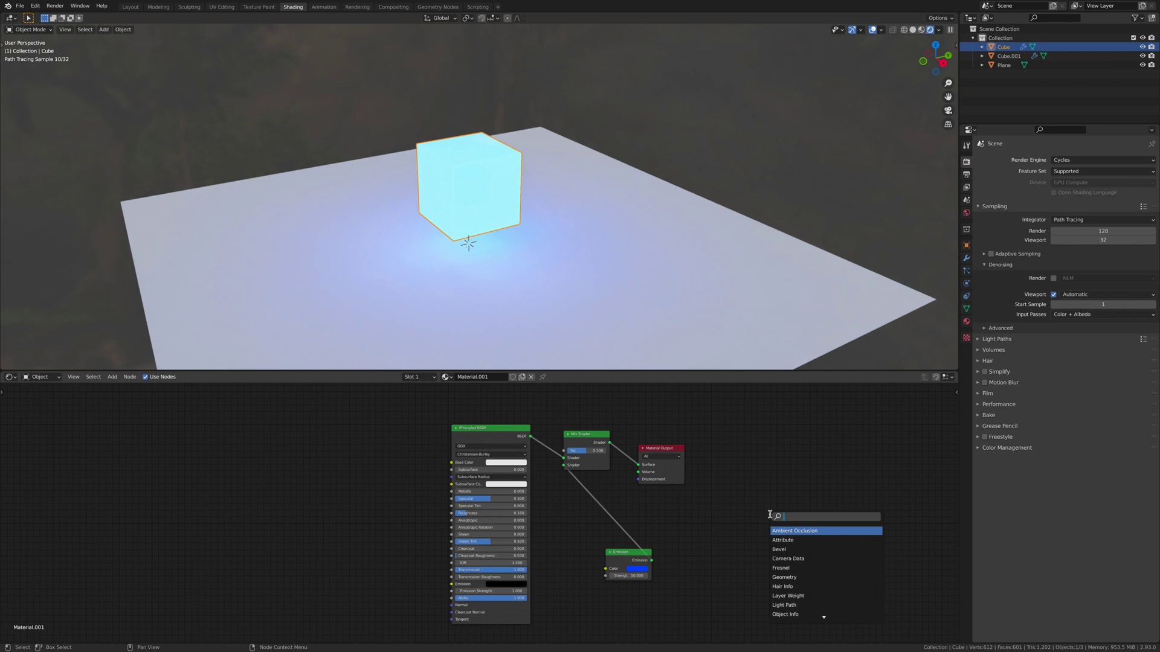
type("colo")
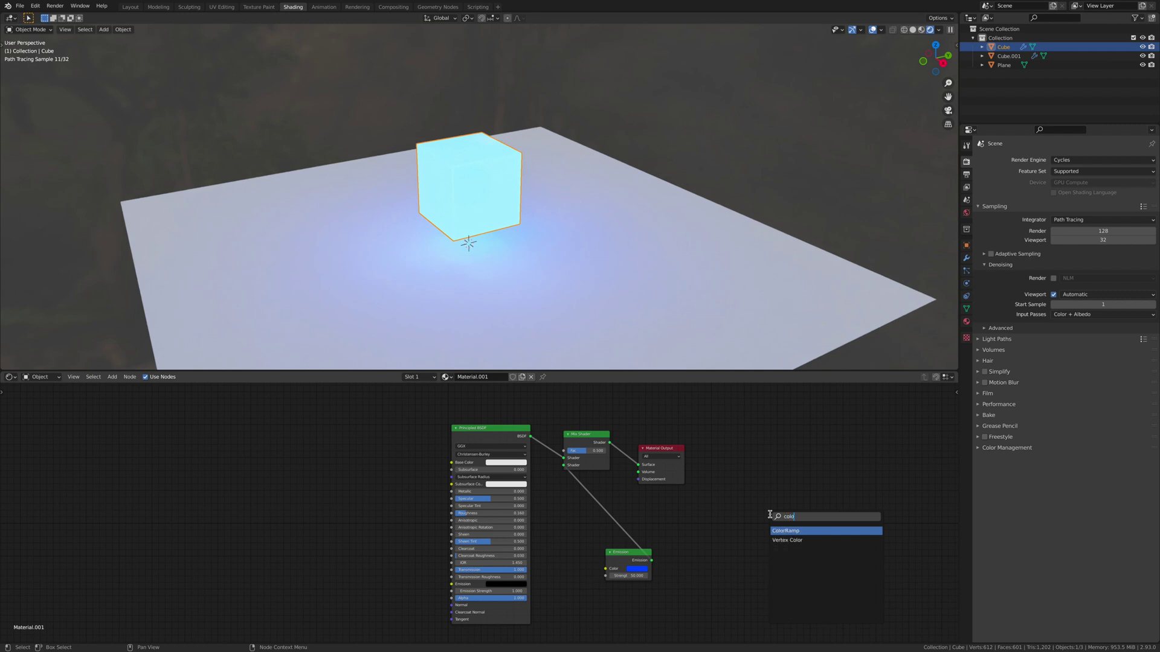
left_click(804, 531)
left_click(430, 410)
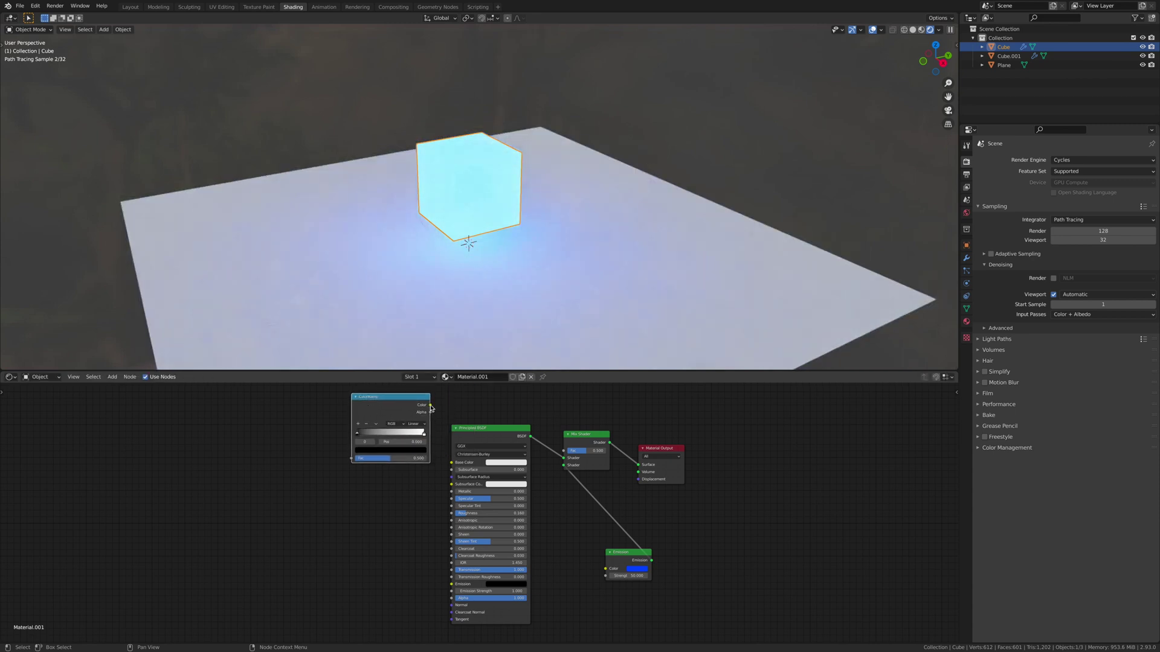
left_click_drag(431, 407, 571, 453)
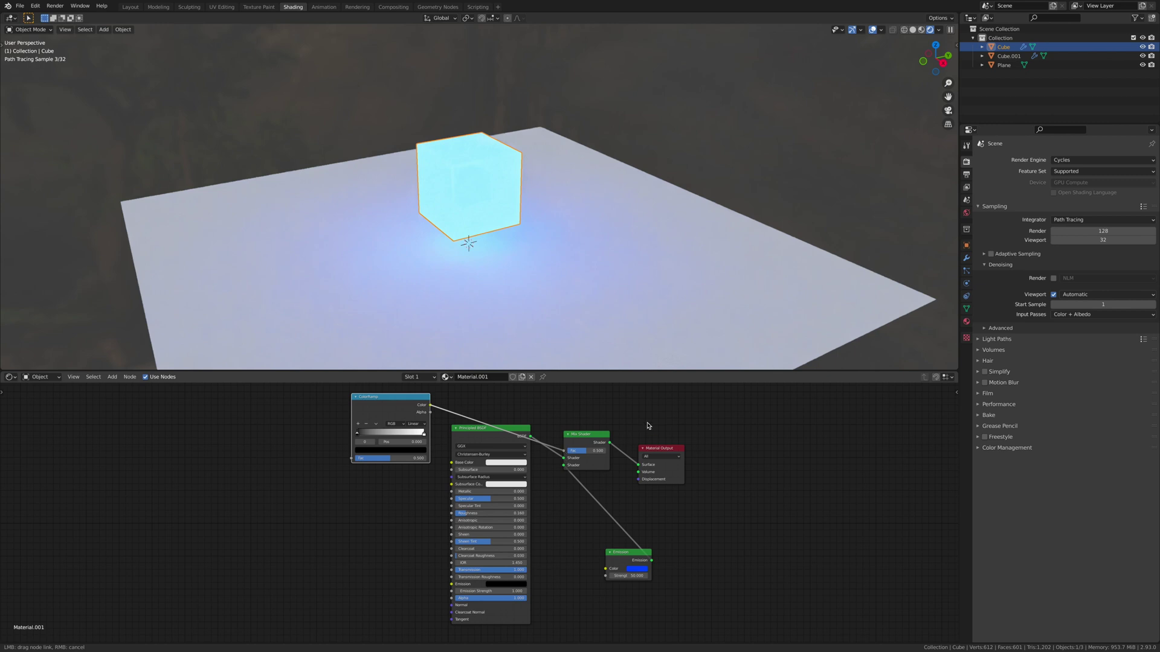
left_click_drag(648, 426, 610, 432)
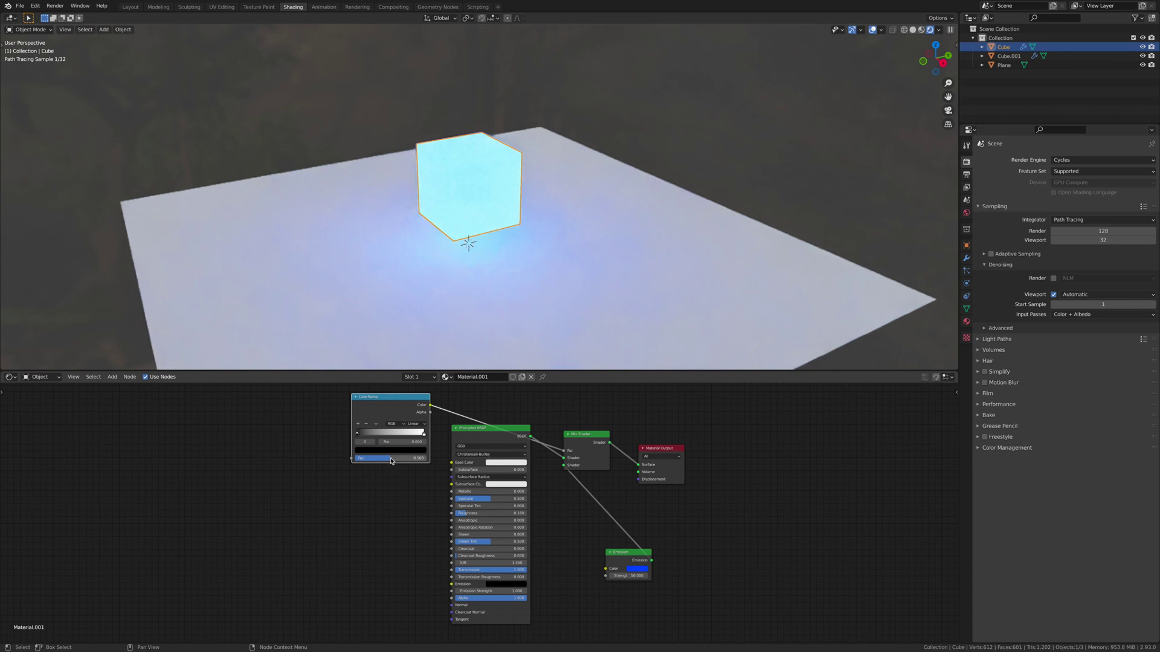
left_click(308, 495)
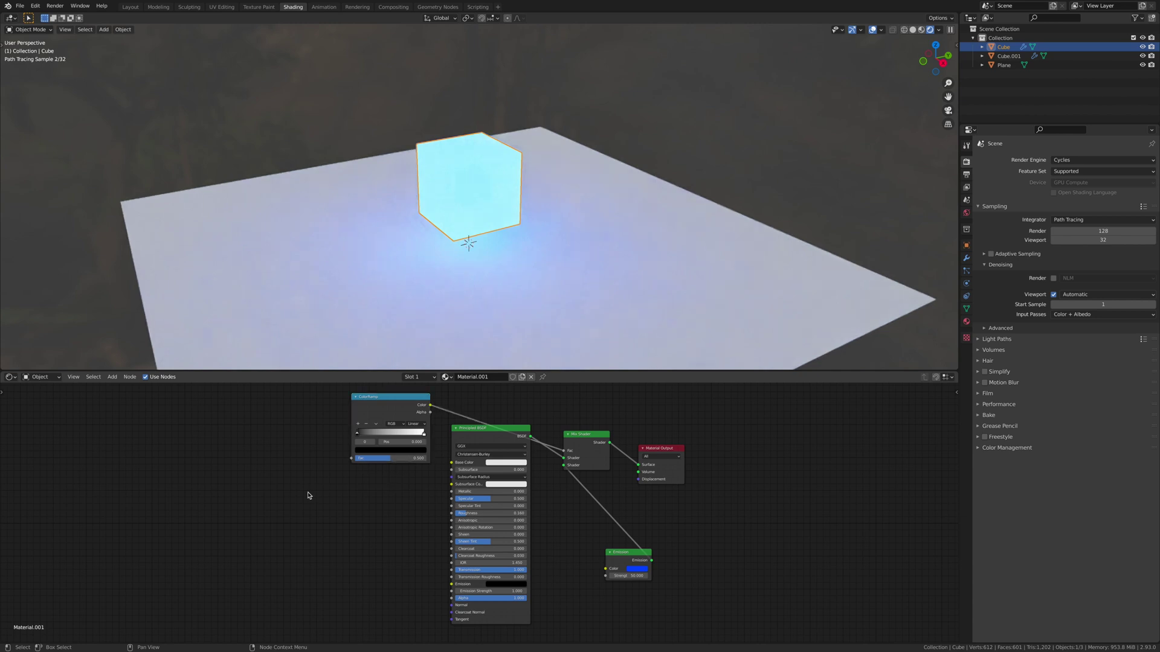
Step: Add a Layer Weight node and connect its Fresnel output to the ColorRamp Fac
key("shift+a")
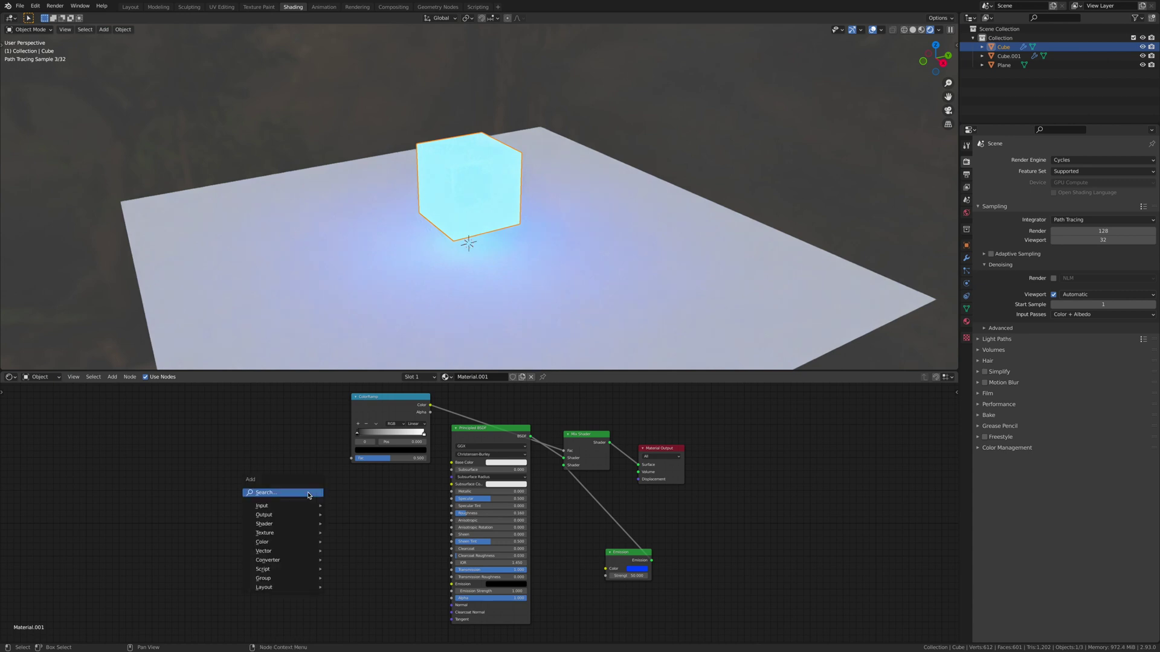
left_click(308, 494)
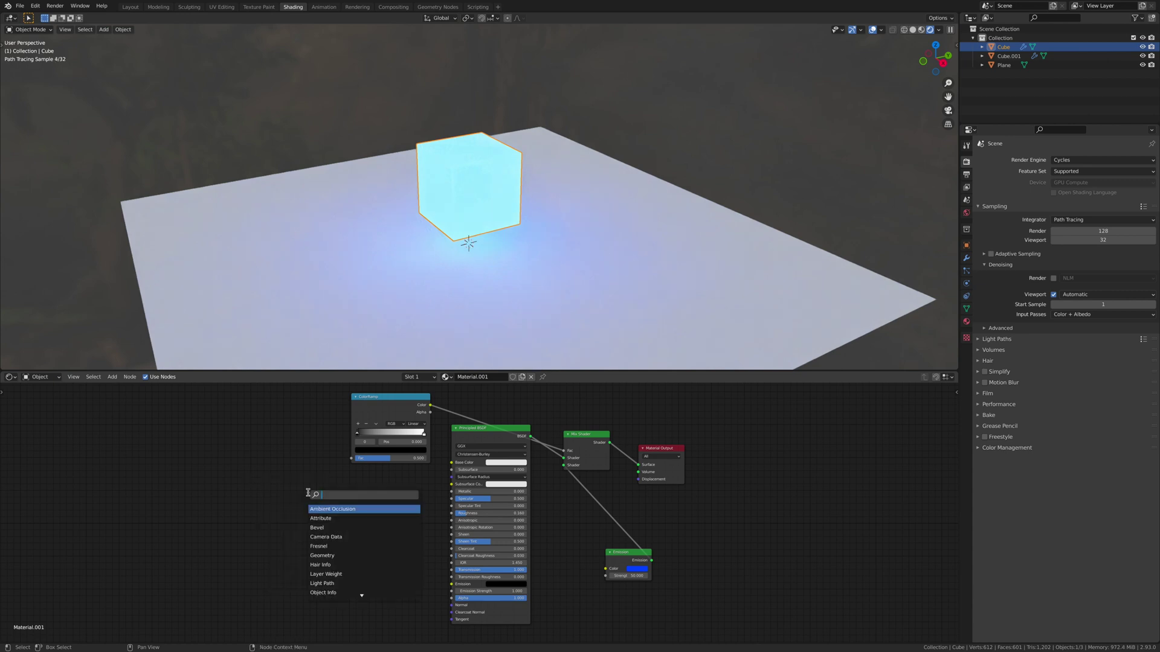
type("layer")
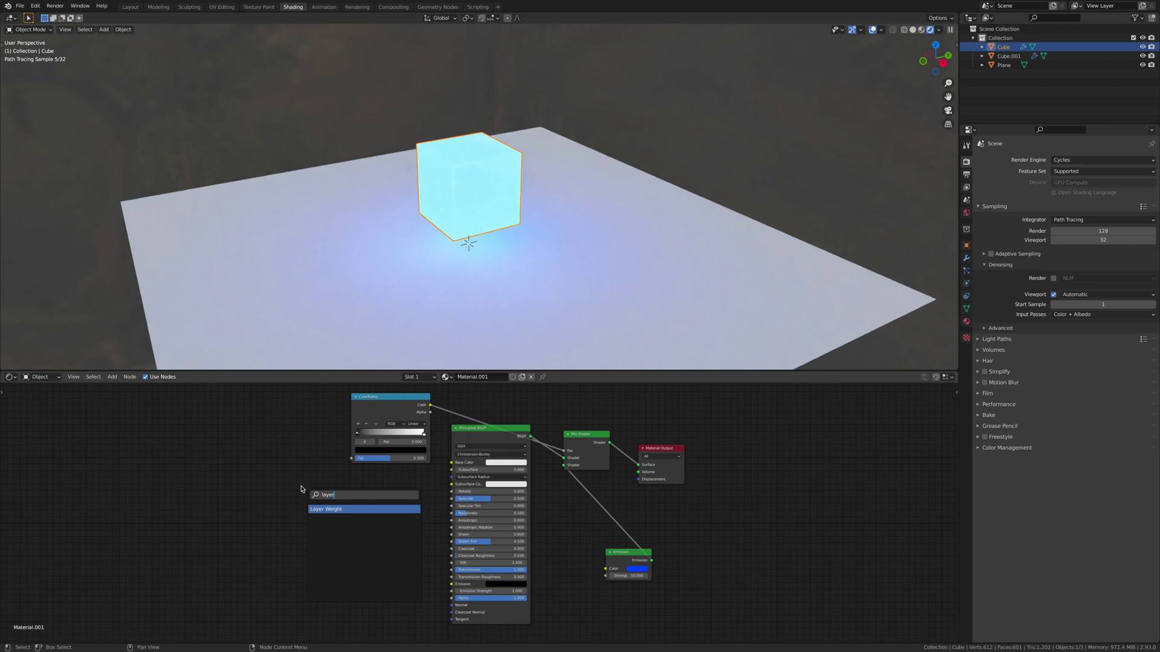
left_click(323, 511)
left_click(255, 439)
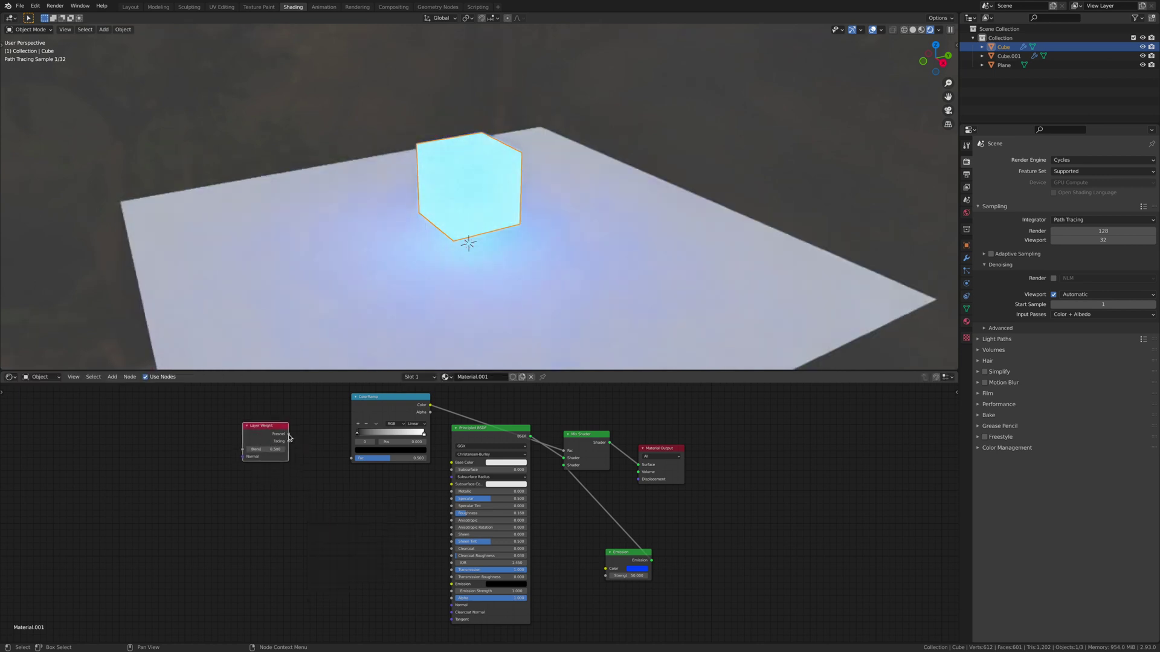
left_click_drag(289, 435, 355, 461)
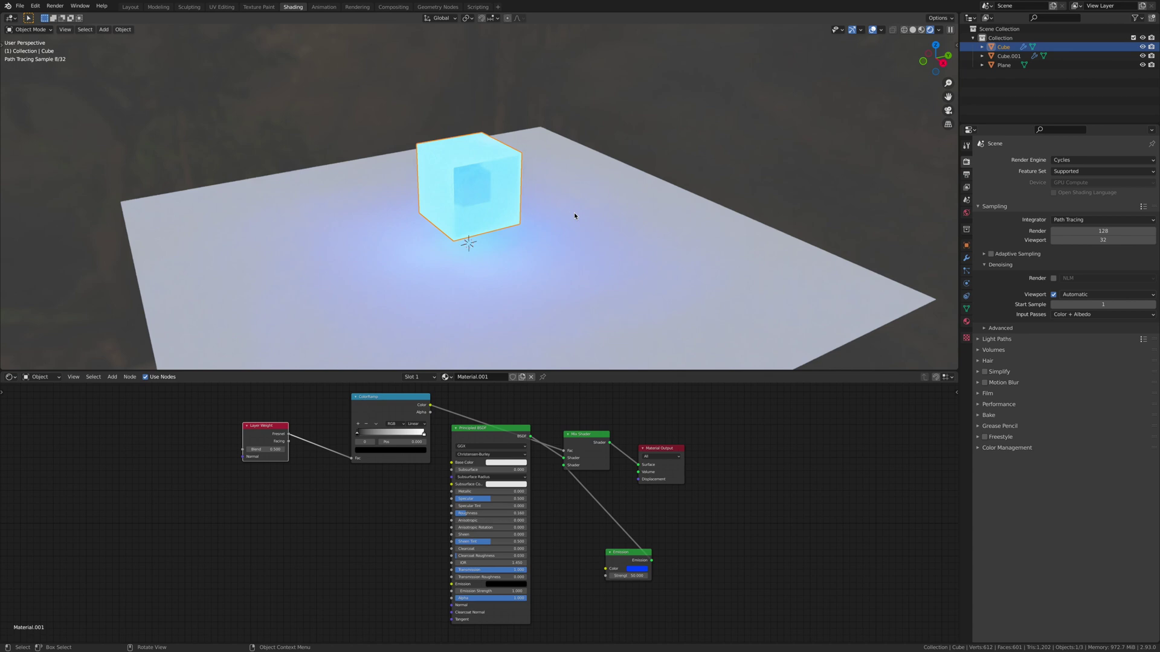
Step: Set the Layer Weight Blend to 0.100 and lighten the Emission colour to light blue
left_click(522, 161)
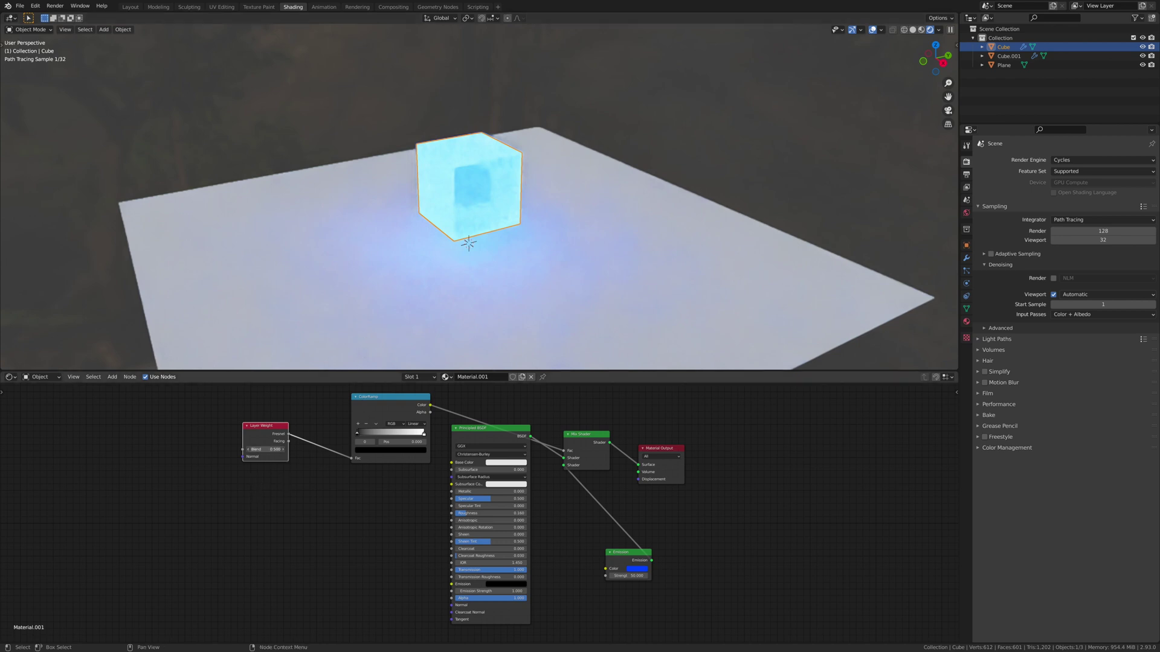
left_click_drag(266, 449, 230, 449)
scroll(497, 84, "up", 5)
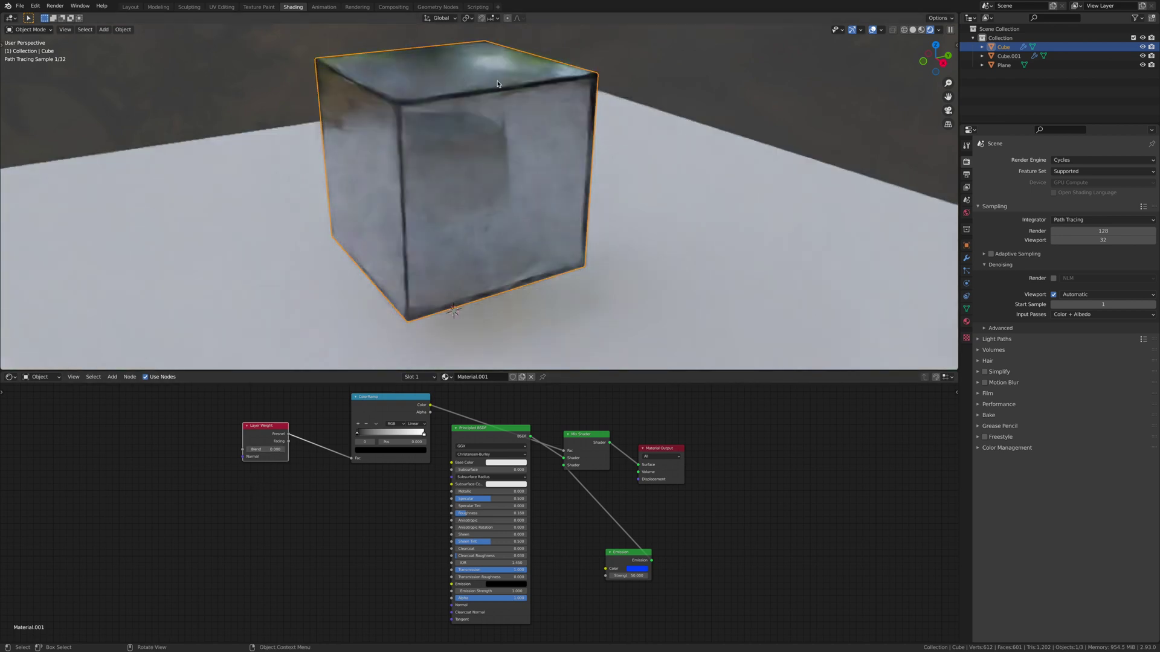
left_click(284, 451)
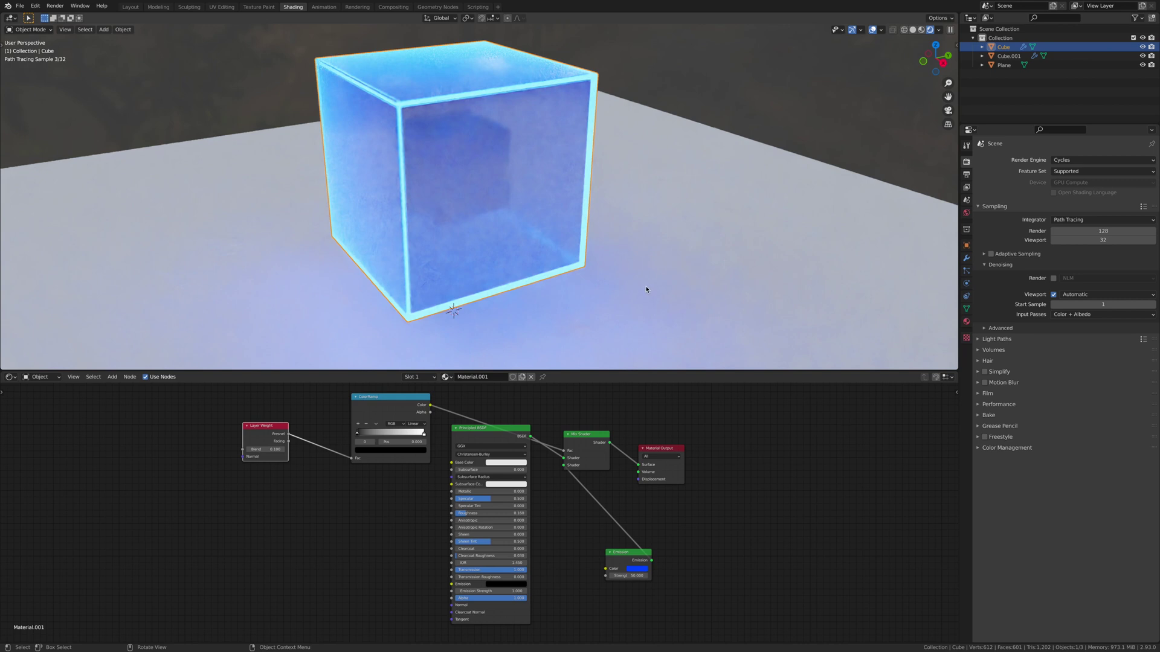
left_click(637, 568)
left_click(651, 493)
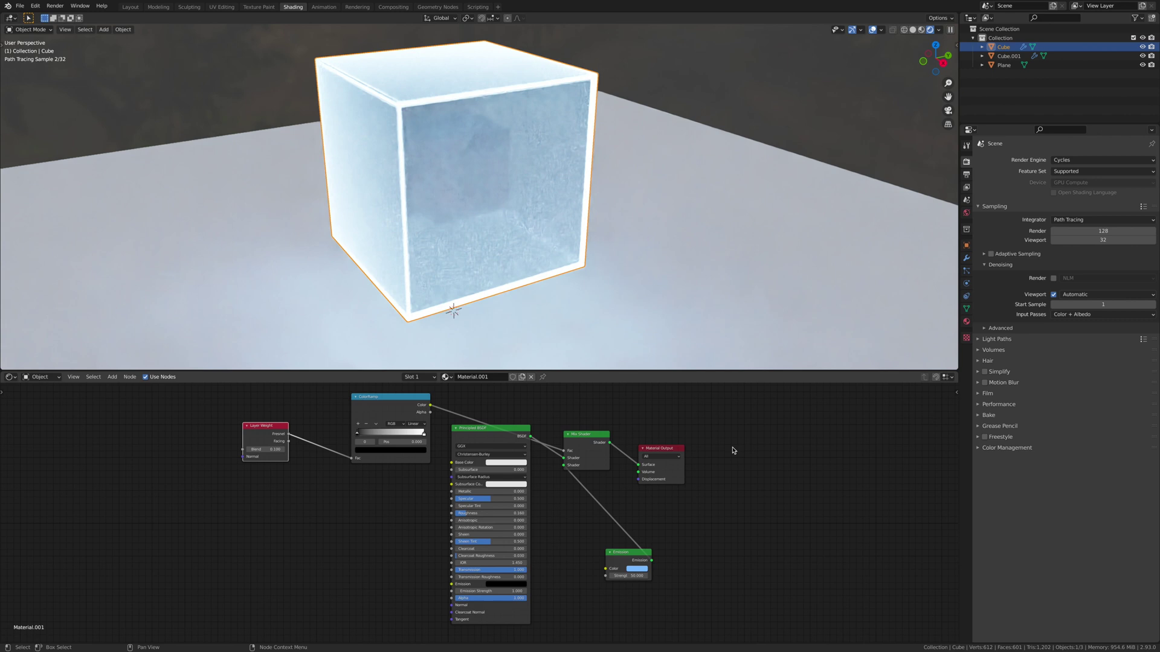
left_click(375, 400)
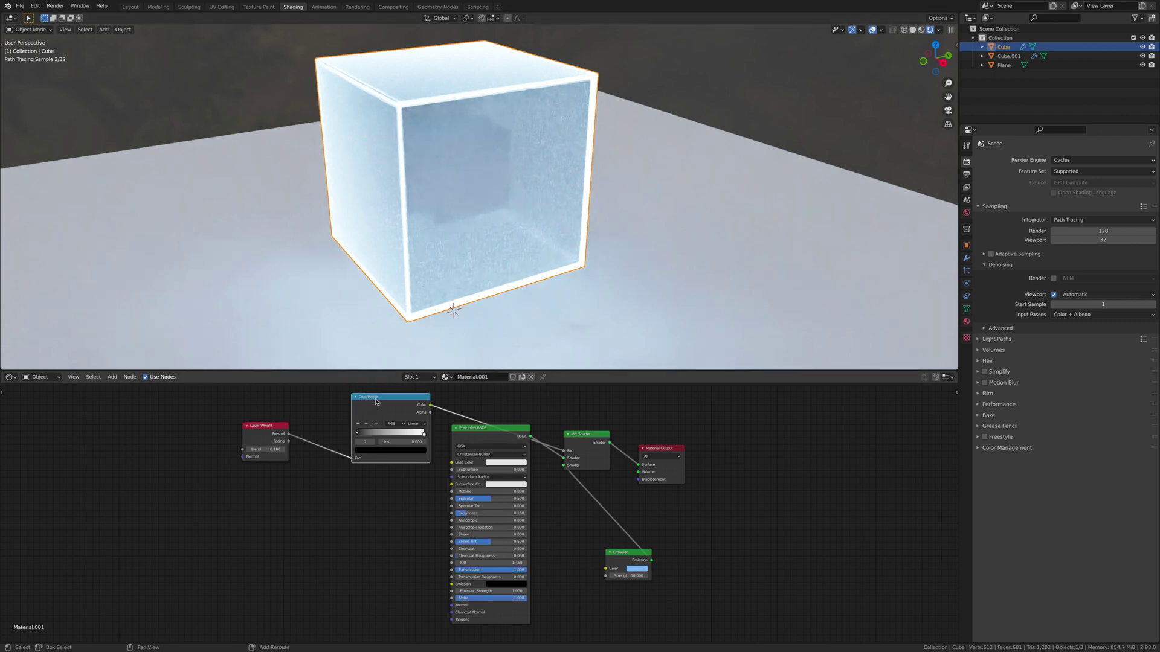
Step: Duplicate the ColorRamp and connect the copy to the Principled BSDF Roughness
key("shift+d")
left_click(354, 503)
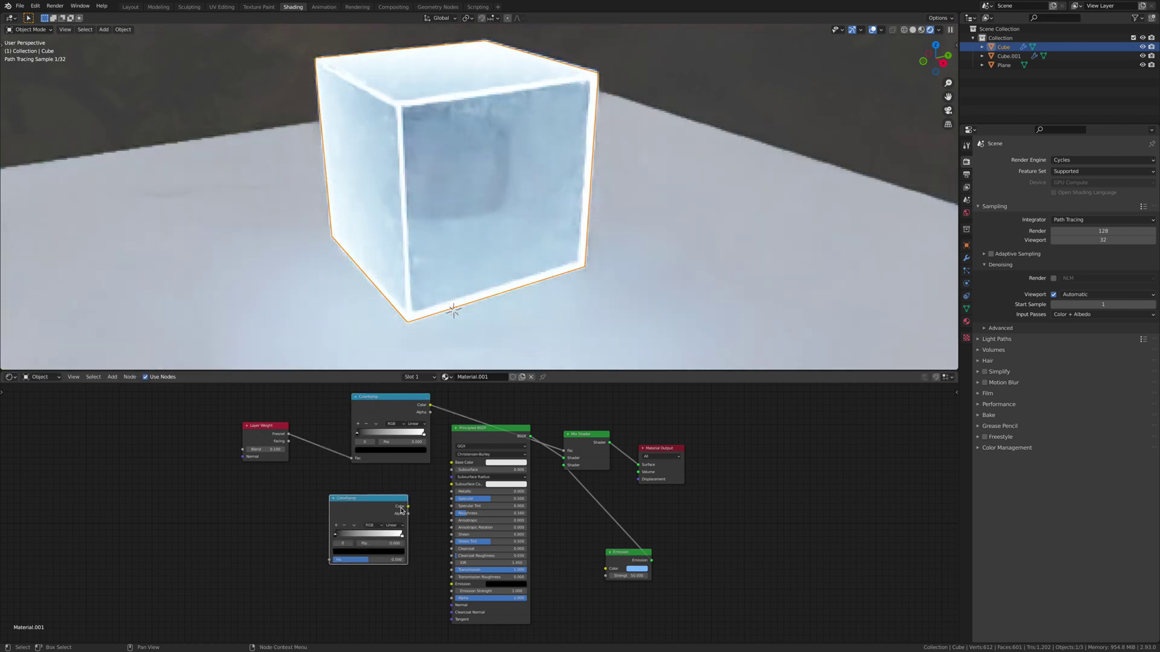
left_click_drag(409, 509, 458, 513)
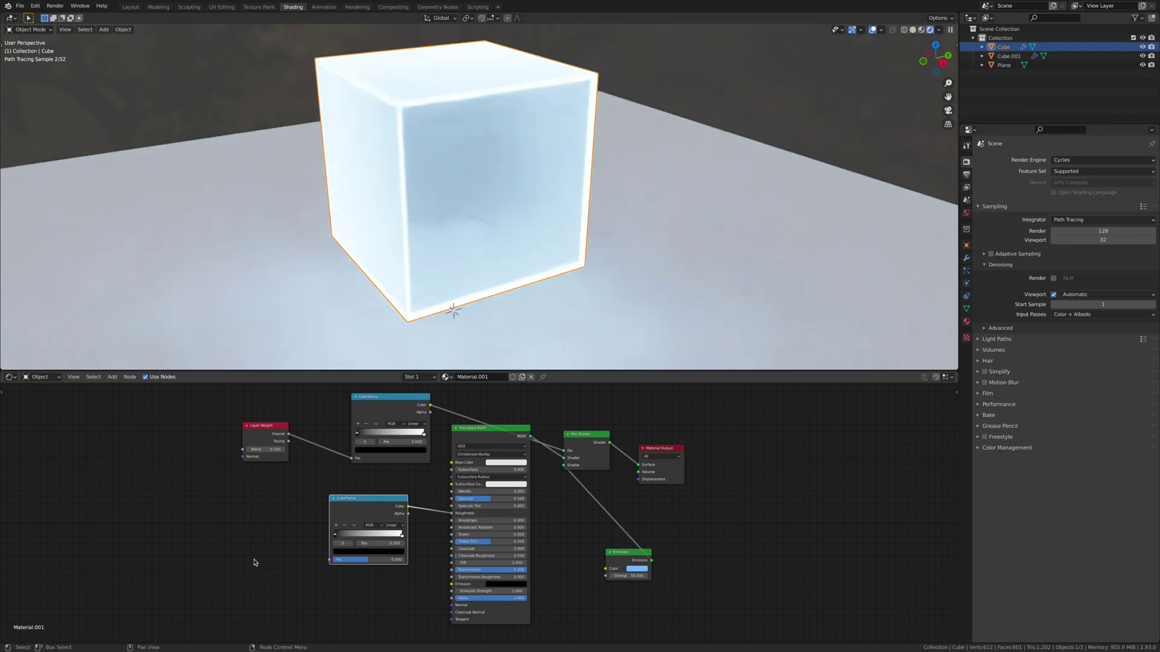
Step: Add a Noise Texture node left of the new ColorRamp
key("shift+a")
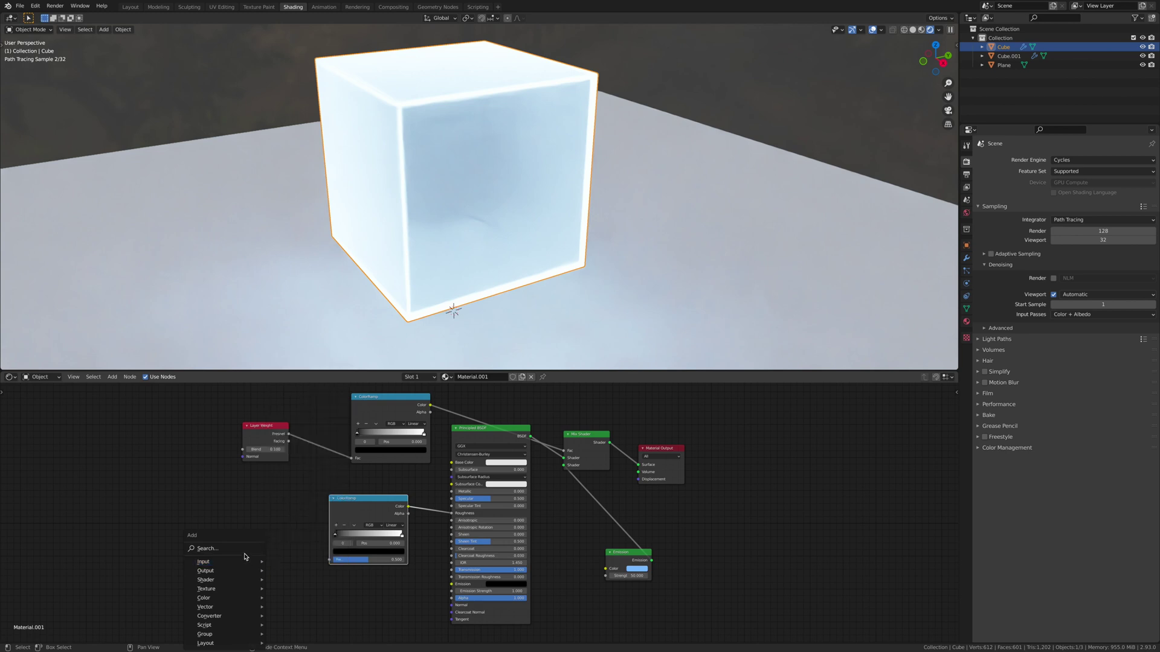
left_click(242, 550)
type("no")
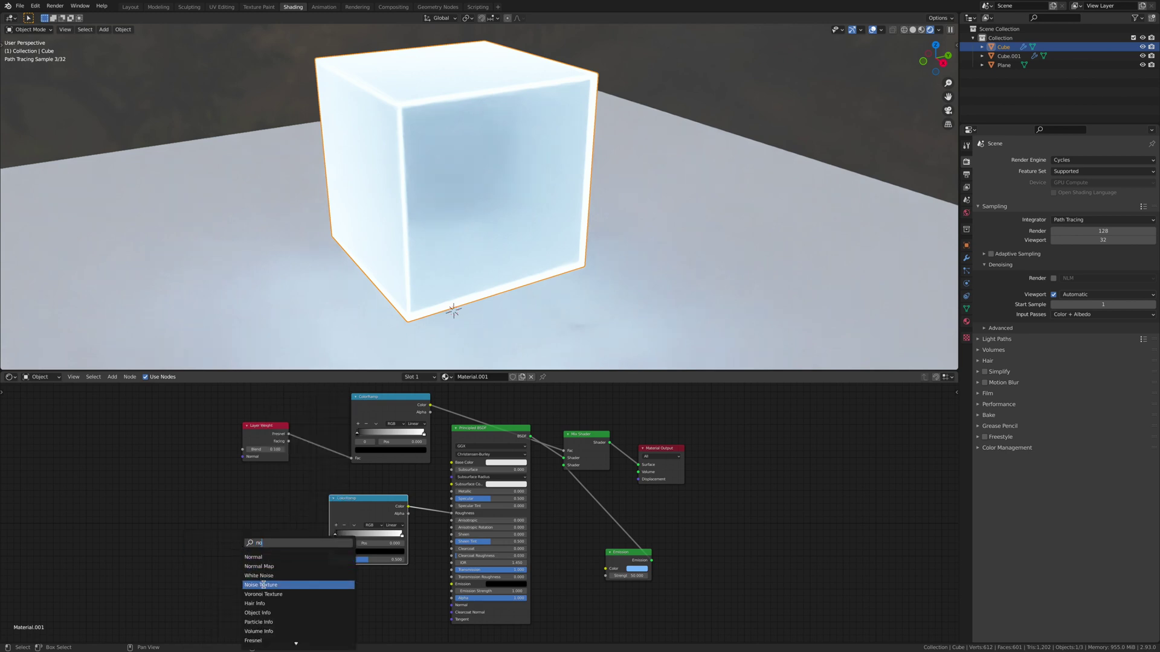
left_click(259, 583)
left_click(245, 558)
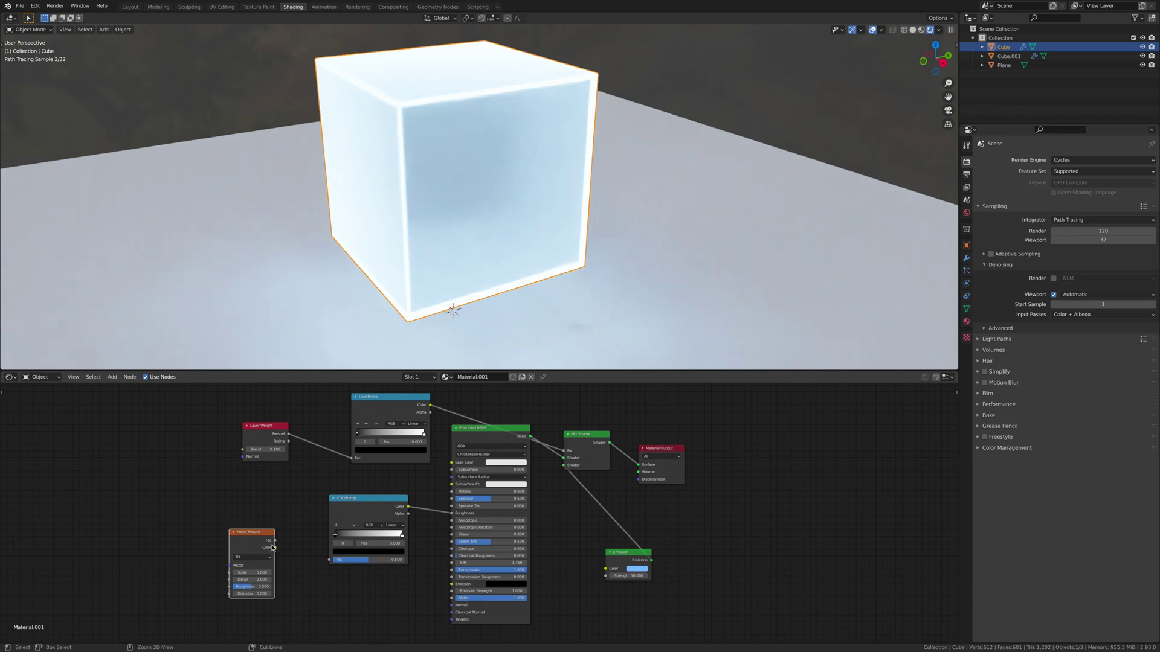
Step: Add Texture Coordinate and Mapping nodes to the Noise Texture, and confirm Node Wrangler is enabled in Preferences
key("ctrl+t")
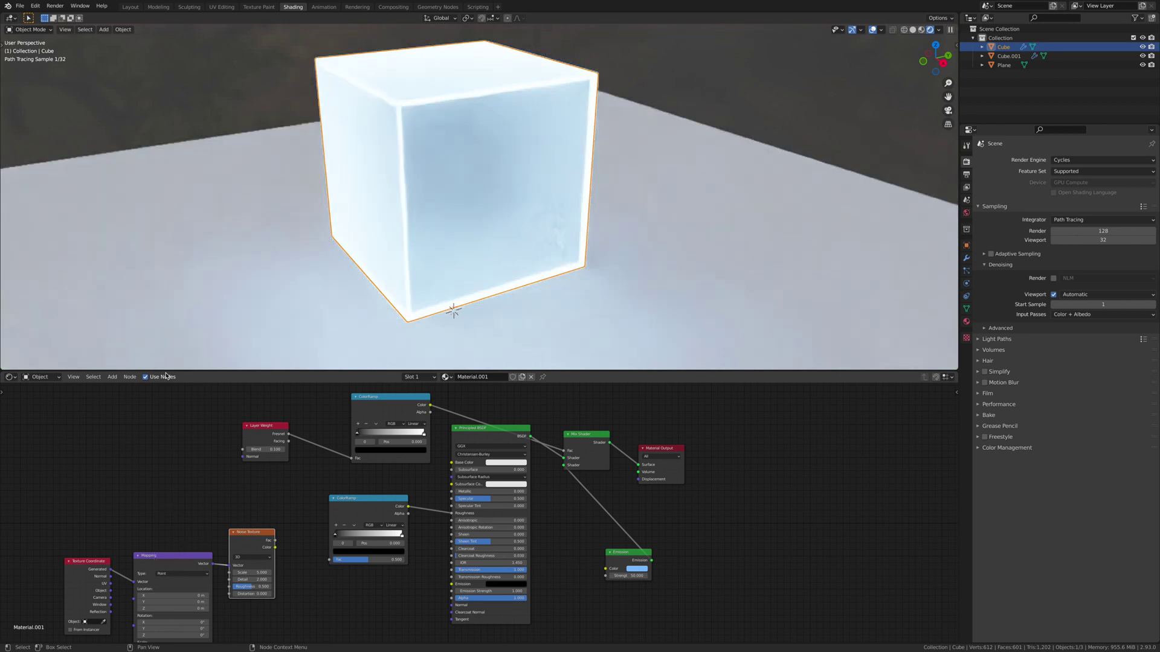
left_click(22, 6)
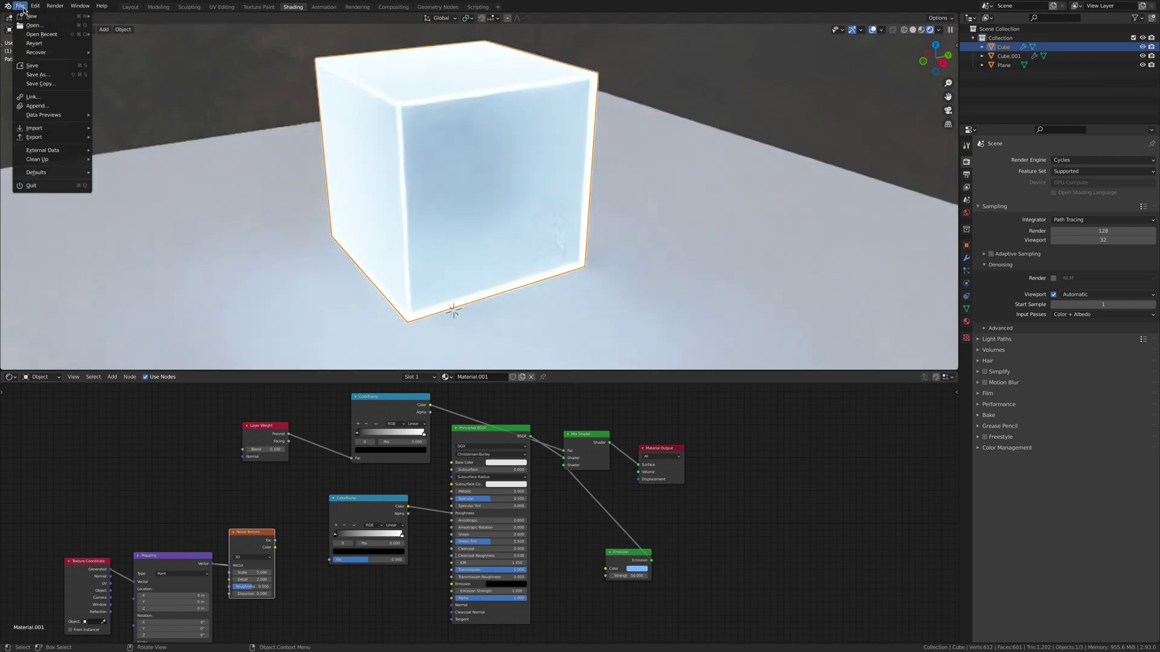
mouse_move(35, 7)
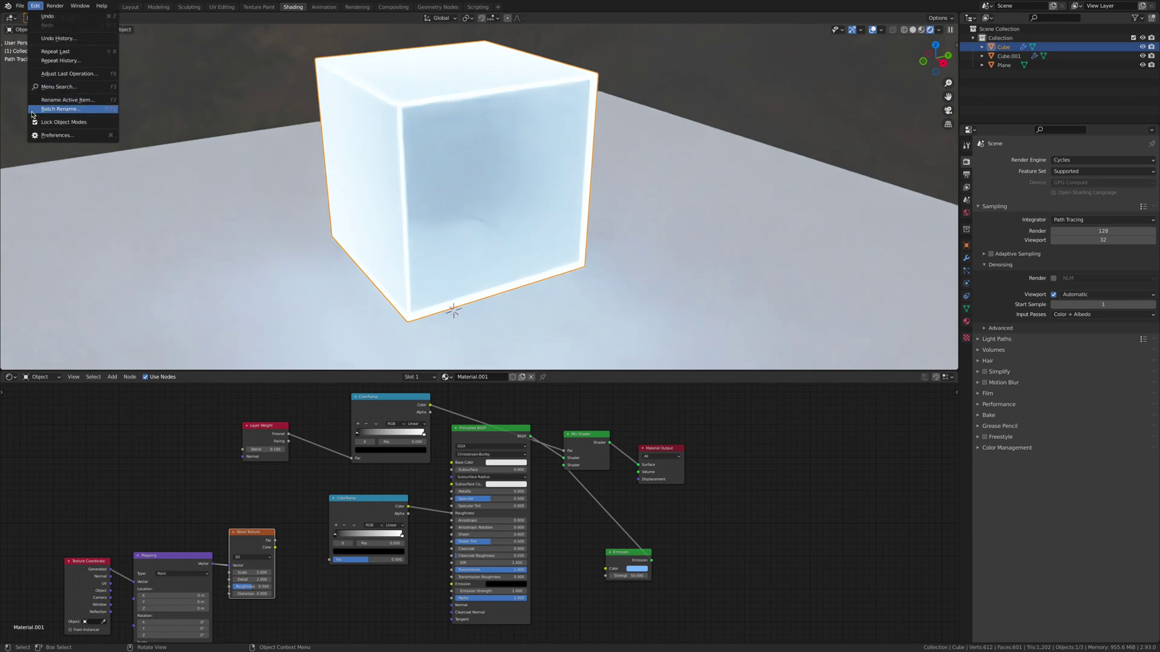
left_click(48, 137)
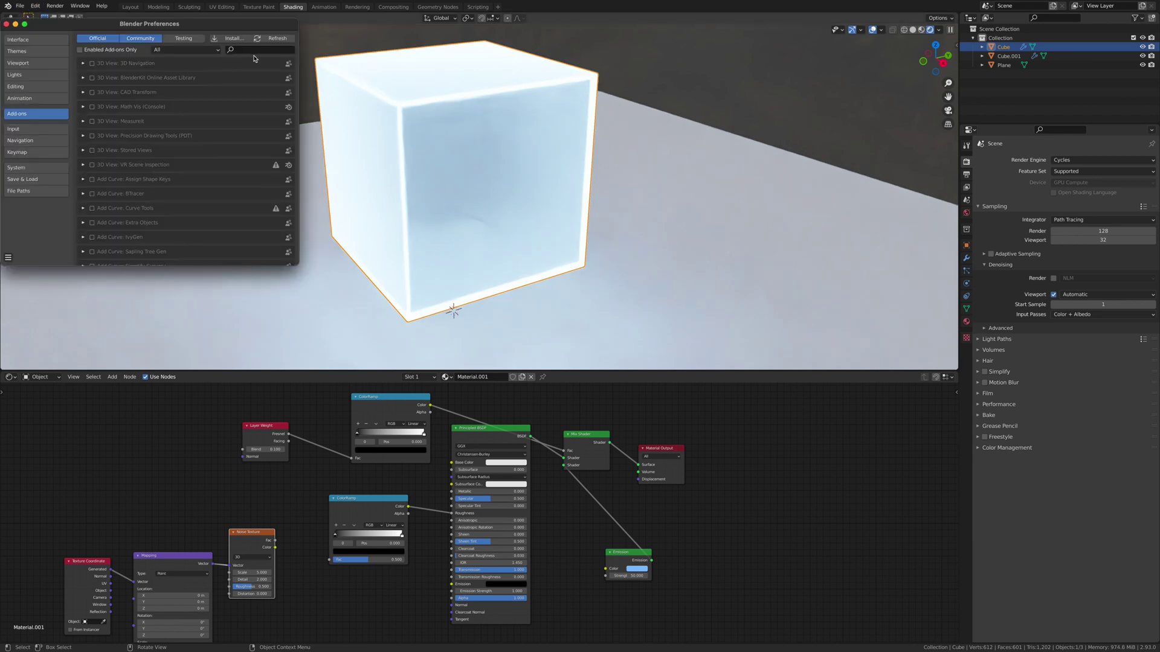
left_click(249, 50)
type("node")
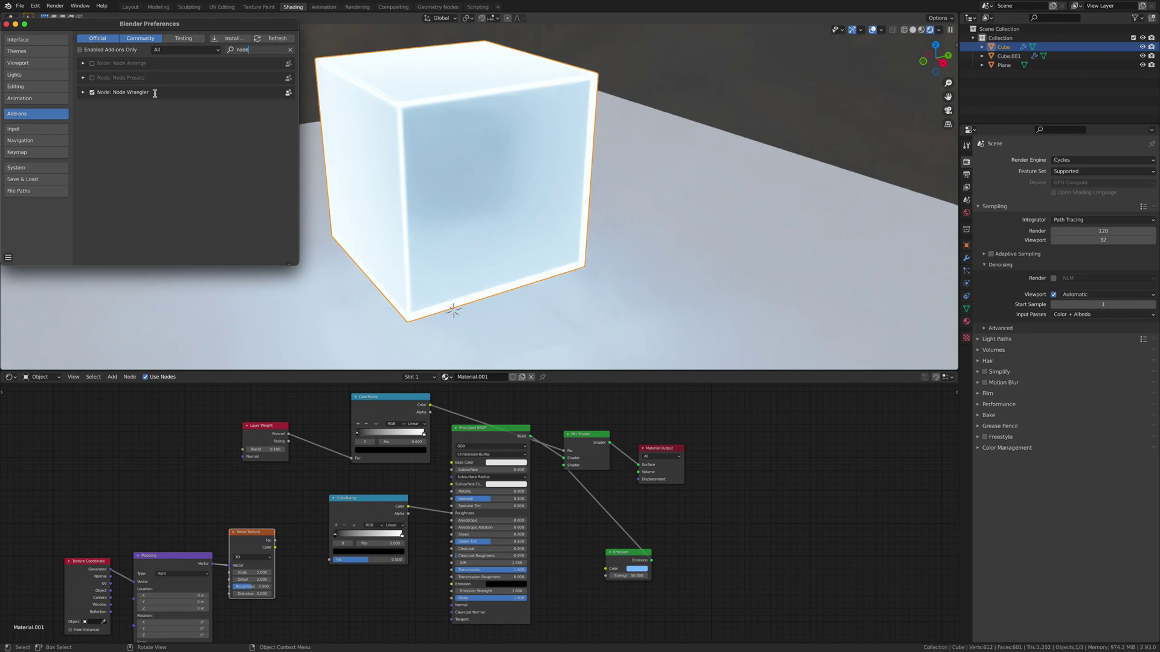
left_click(6, 24)
scroll(189, 539, "down", 1)
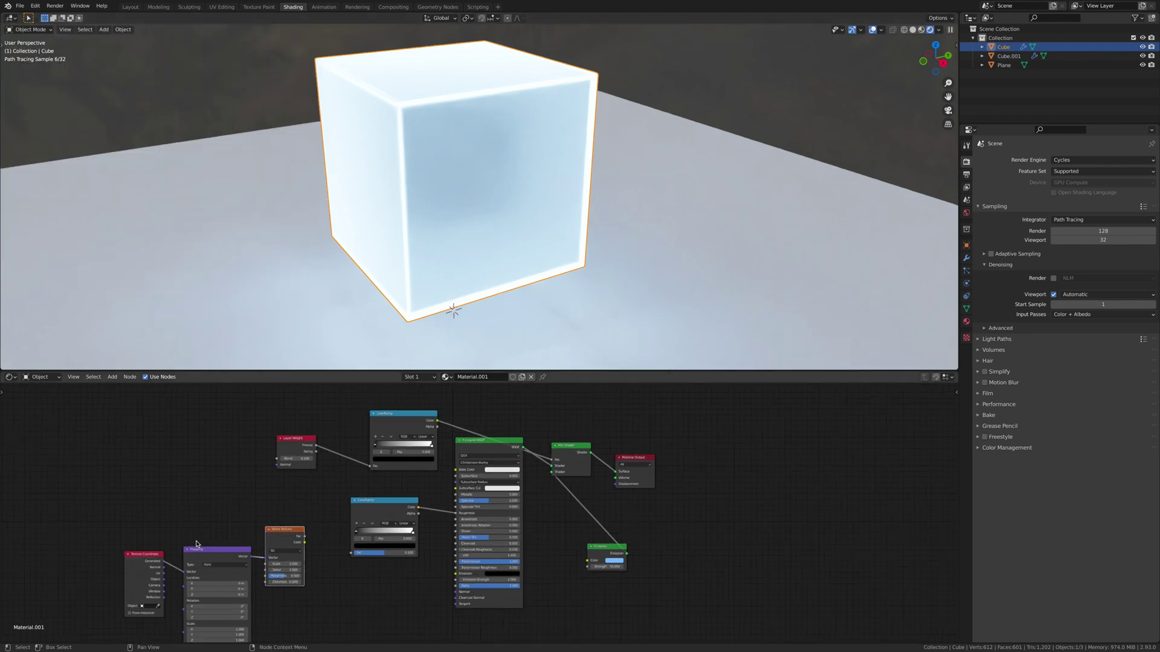
Step: Link Texture Coordinate Object to Mapping and the Noise Fac to the second ColorRamp
middle_click_drag(221, 430, 230, 620)
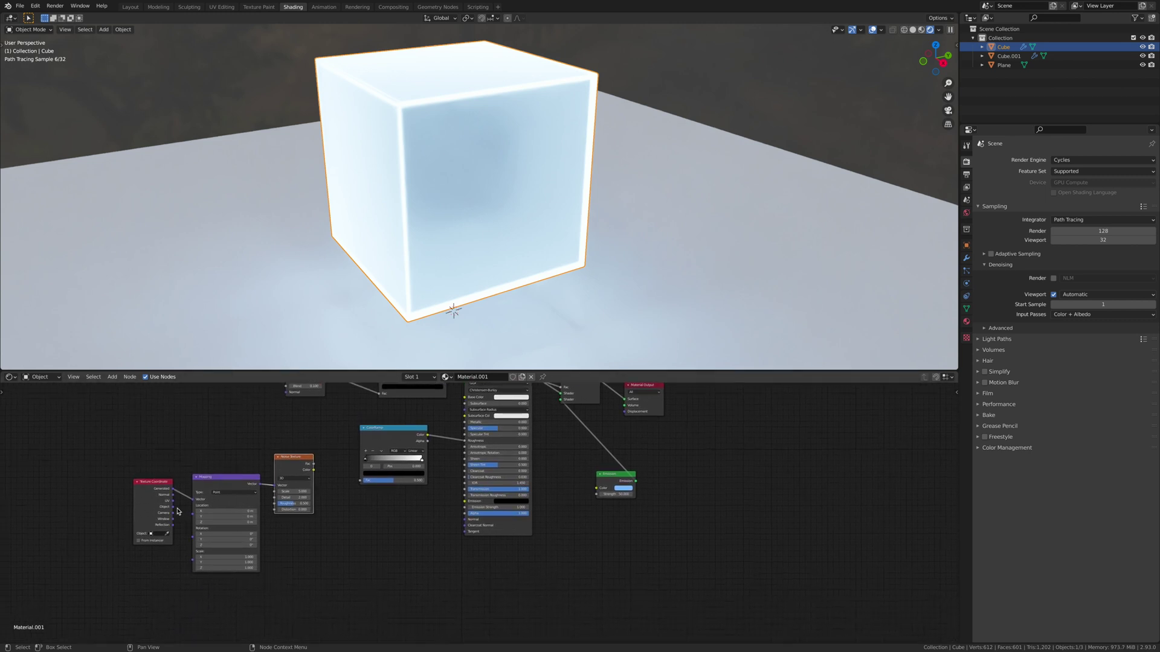
left_click_drag(172, 507, 193, 499)
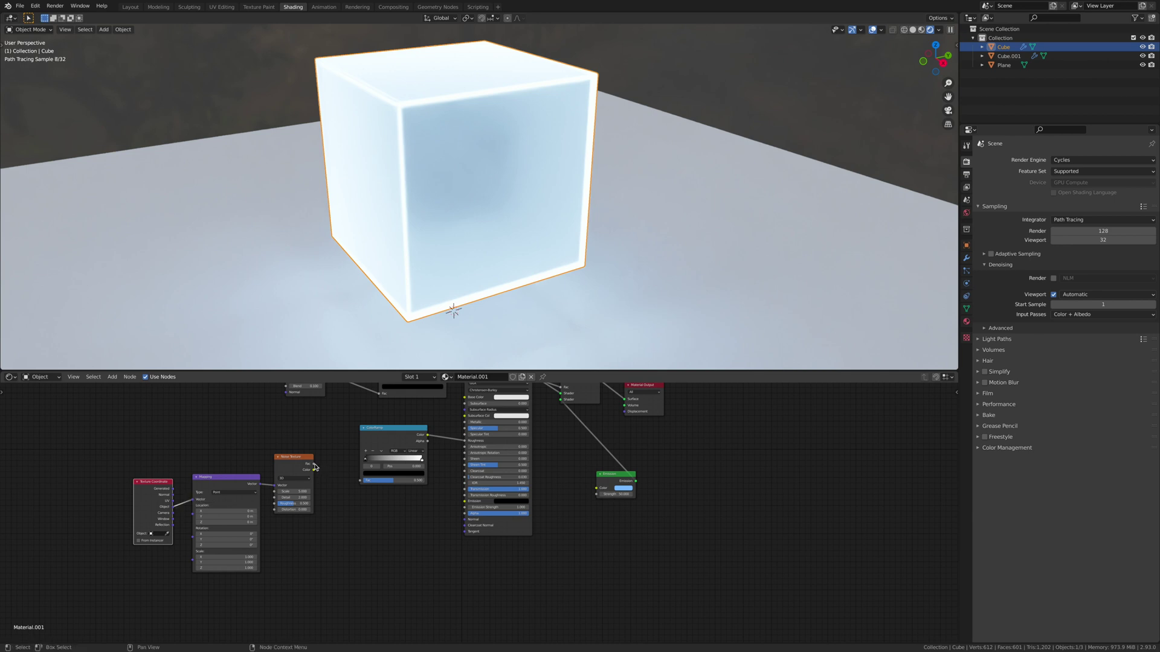
left_click_drag(314, 467, 366, 504)
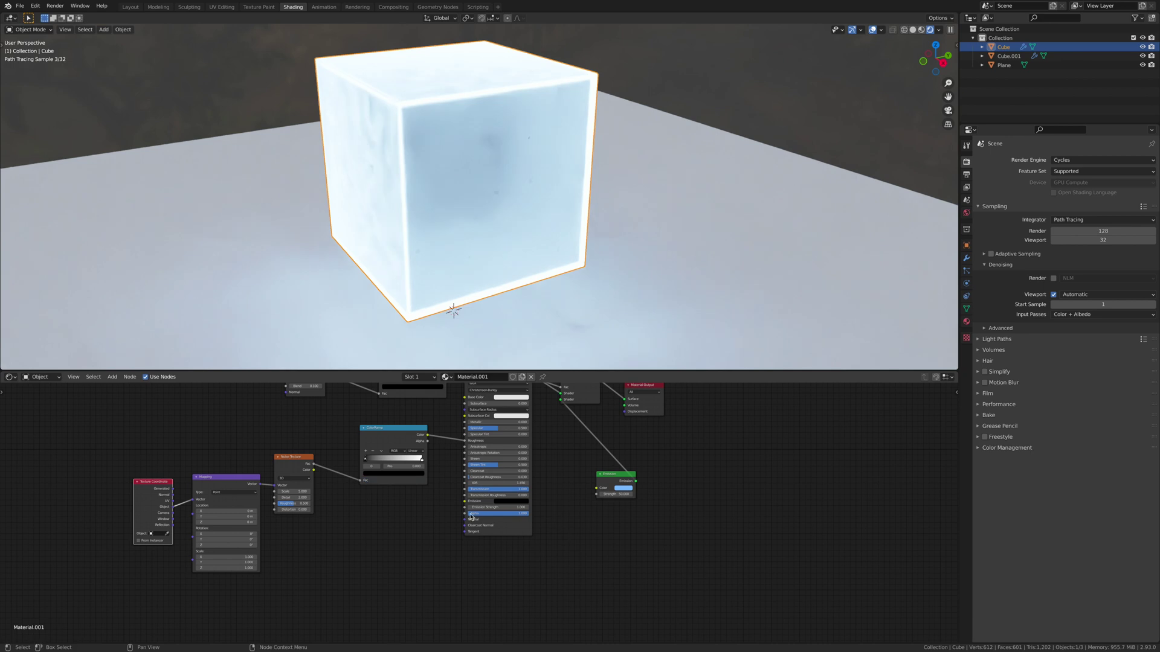
Step: Set the Noise Texture to Scale 2, Detail 16 and Roughness 0.65
left_click(307, 494)
key("Tab")
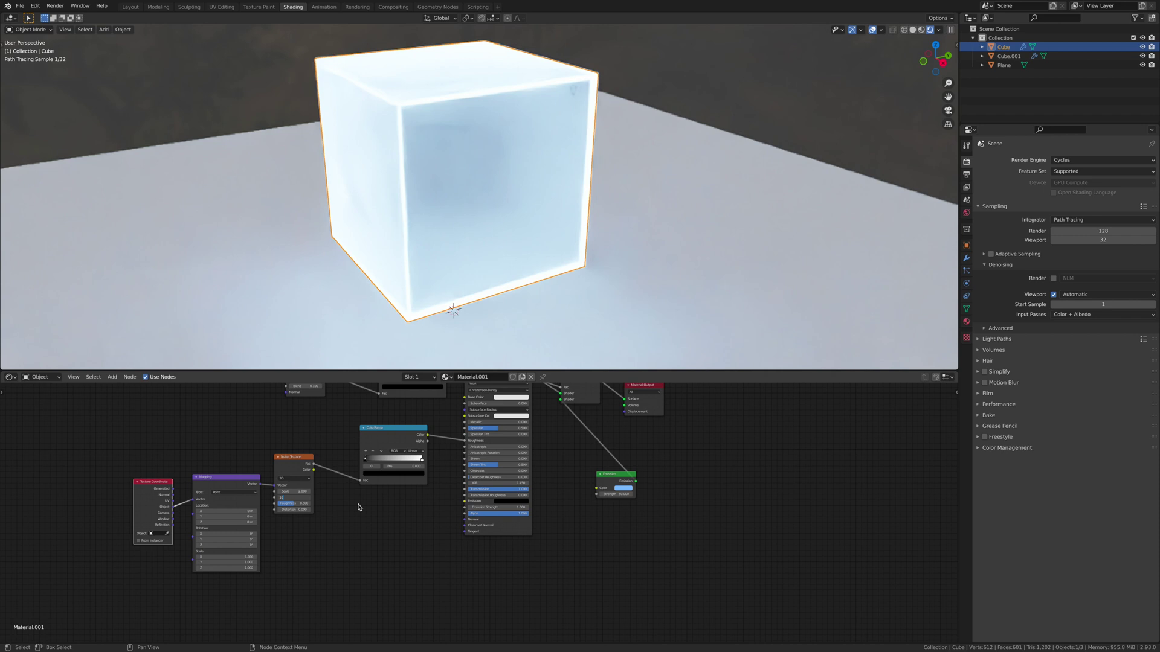
key("Return")
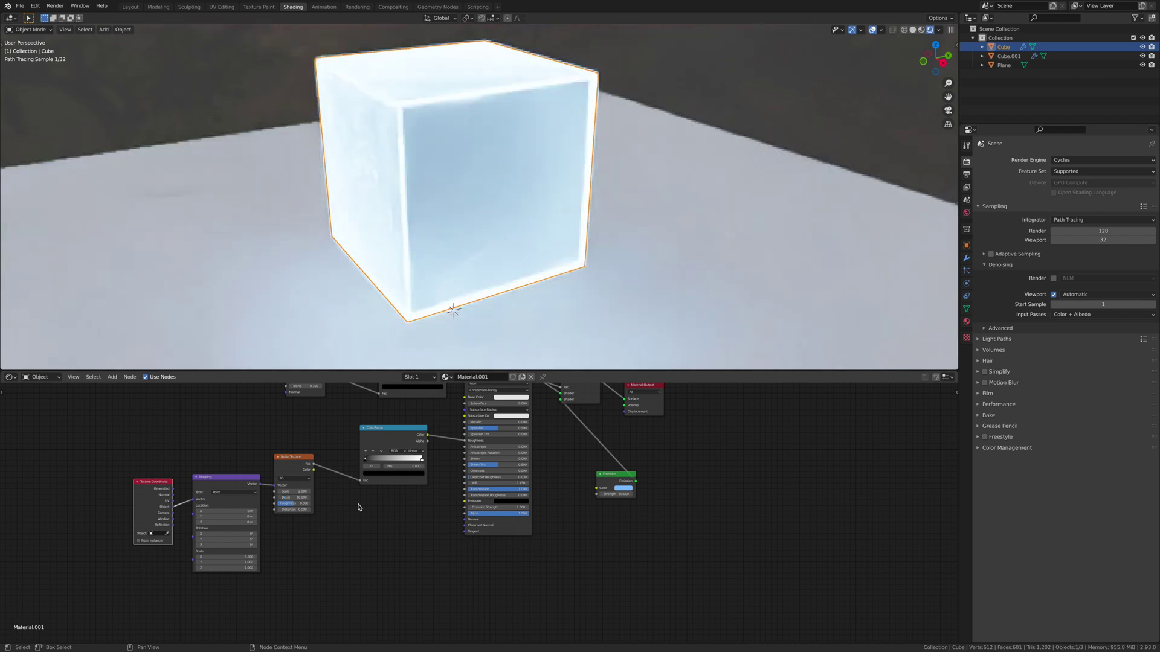
left_click(301, 503)
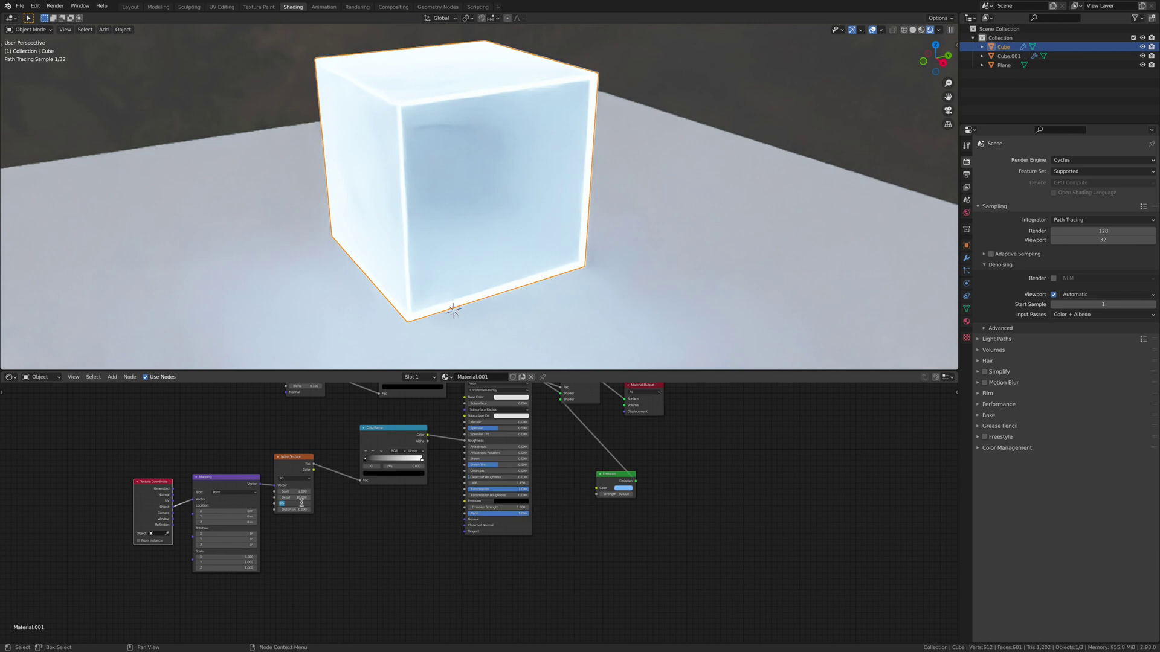
key("BackSpace")
key("Return")
Step: Tighten the ramp by moving the black stop to about 0.44 and the white stop left
left_click_drag(366, 462, 390, 459)
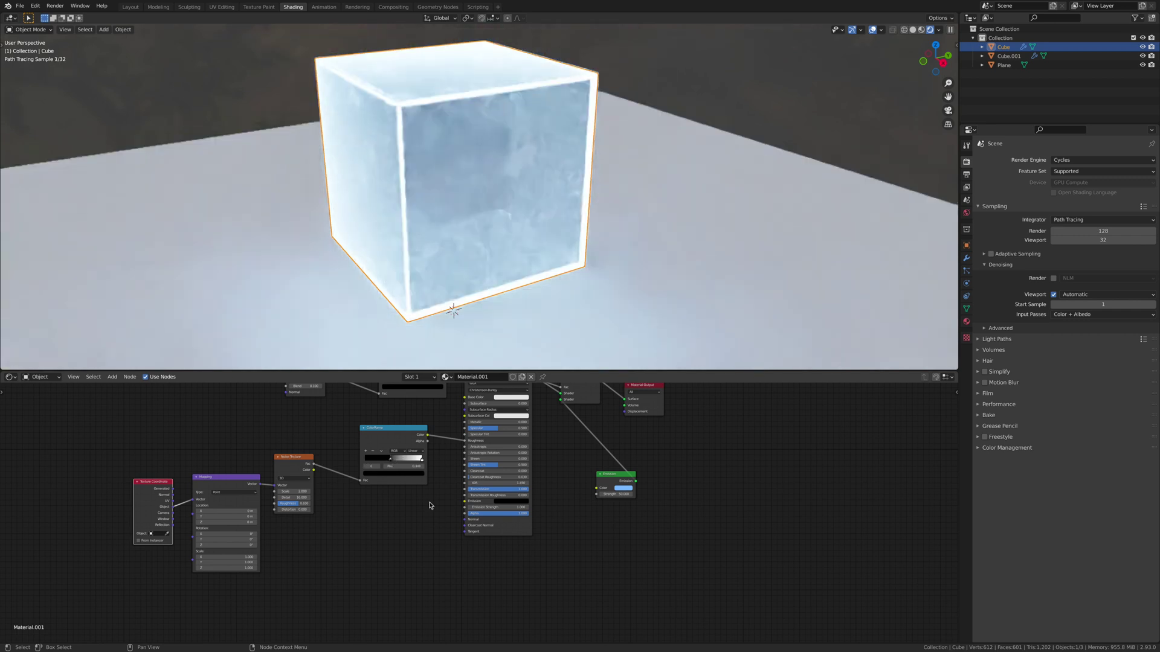
left_click(419, 460)
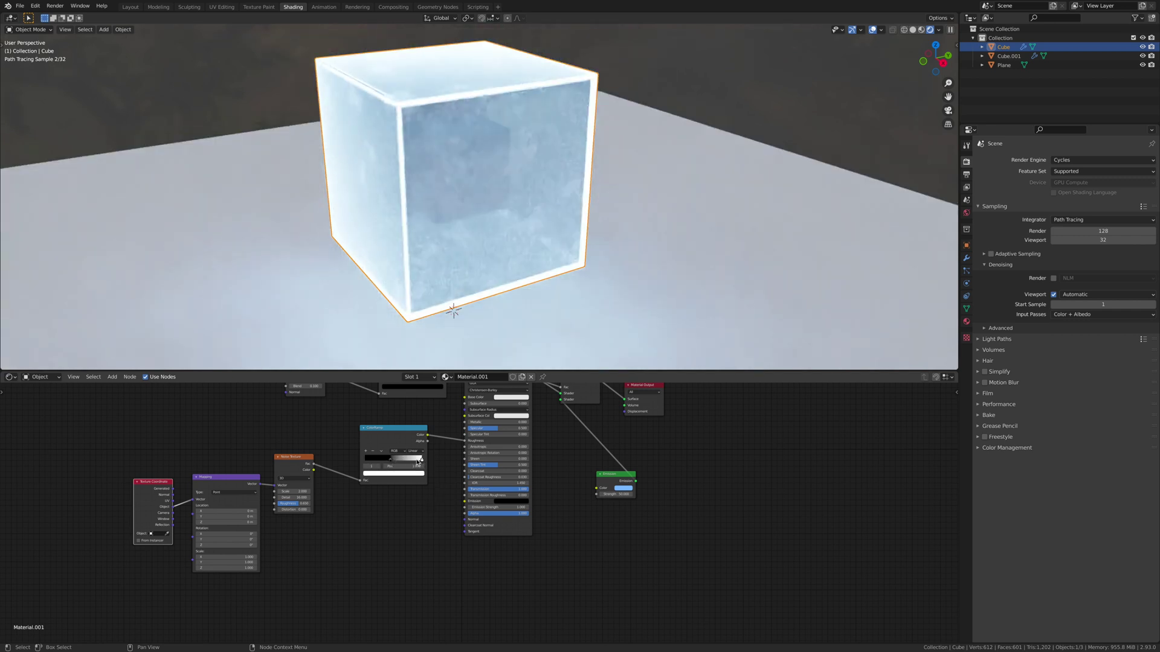
left_click_drag(416, 463, 408, 463)
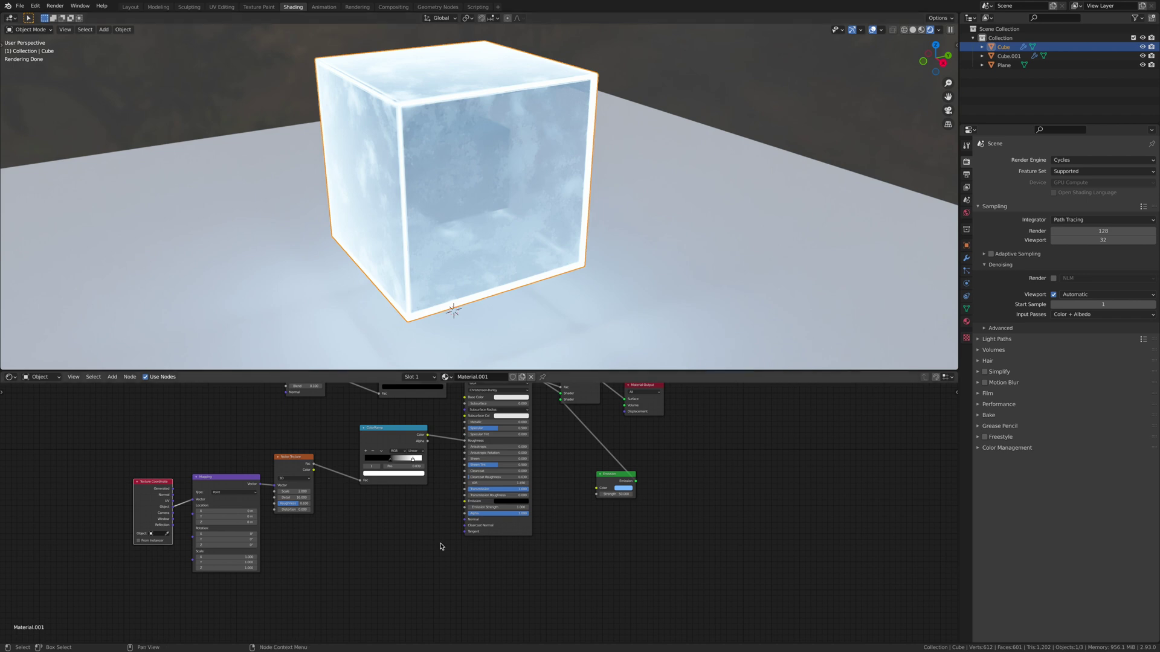
Step: Add a Bump node and connect it to the Principled BSDF Normal input
key("shift+a")
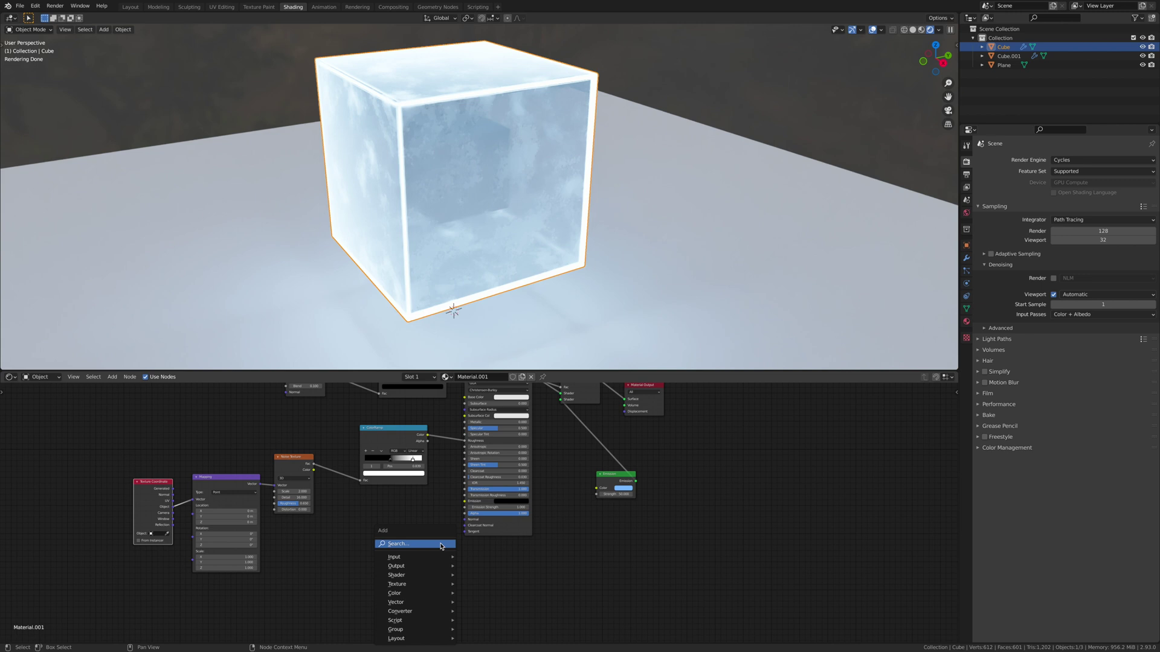
type("bump")
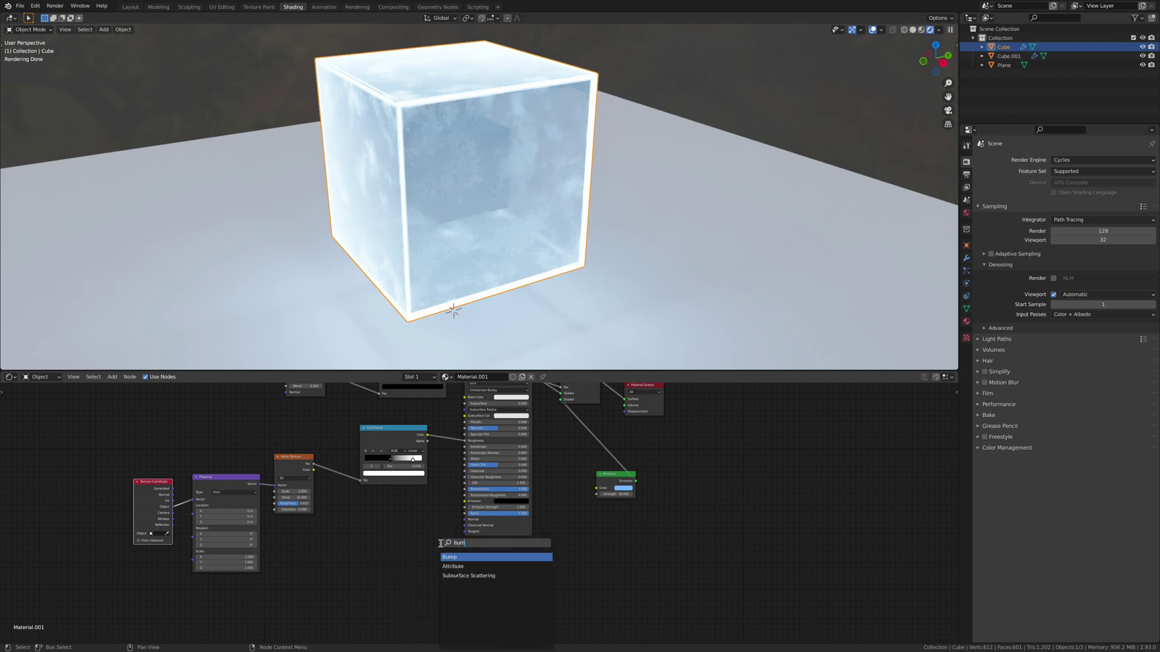
left_click(457, 557)
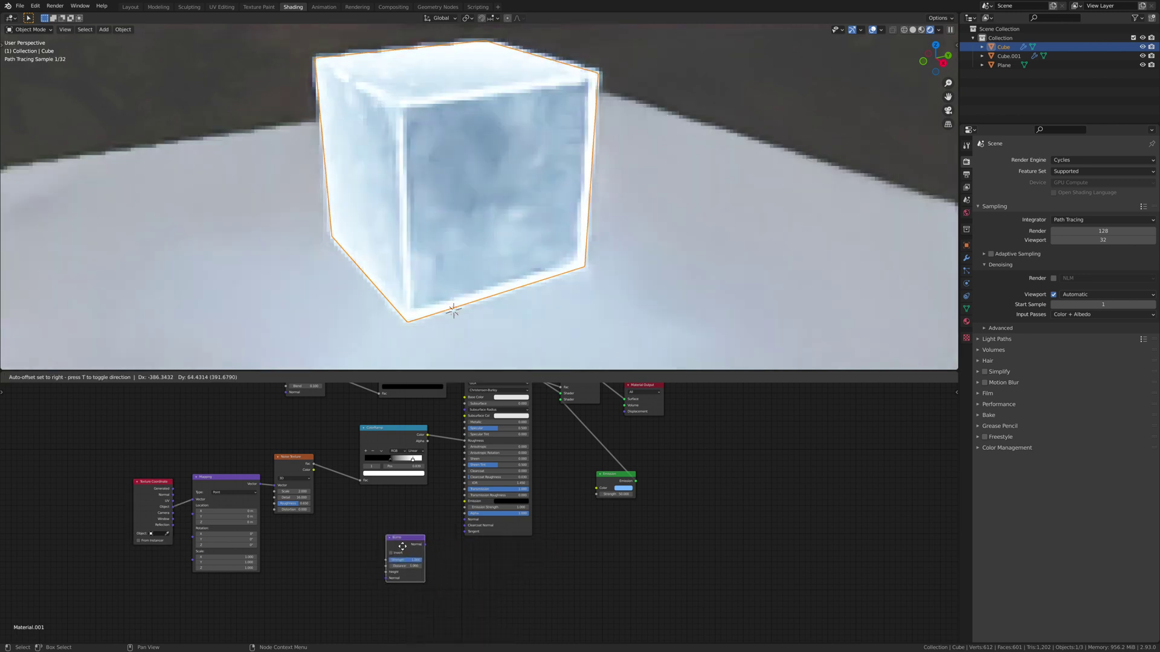
left_click(407, 526)
mouse_move(425, 523)
left_mouse_down()
mouse_move(466, 521)
mouse_move(423, 530)
left_mouse_up()
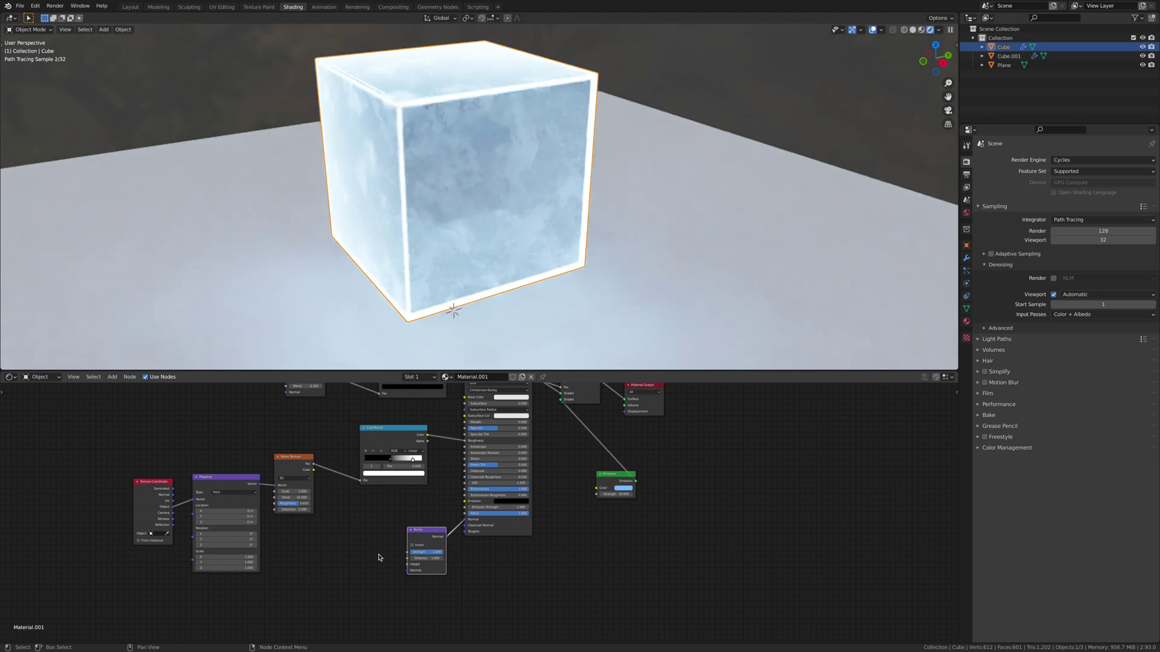
Step: Add a Musgrave Texture feeding Bump Height, driven by the Mapping vector
key("shift+a")
type("mu")
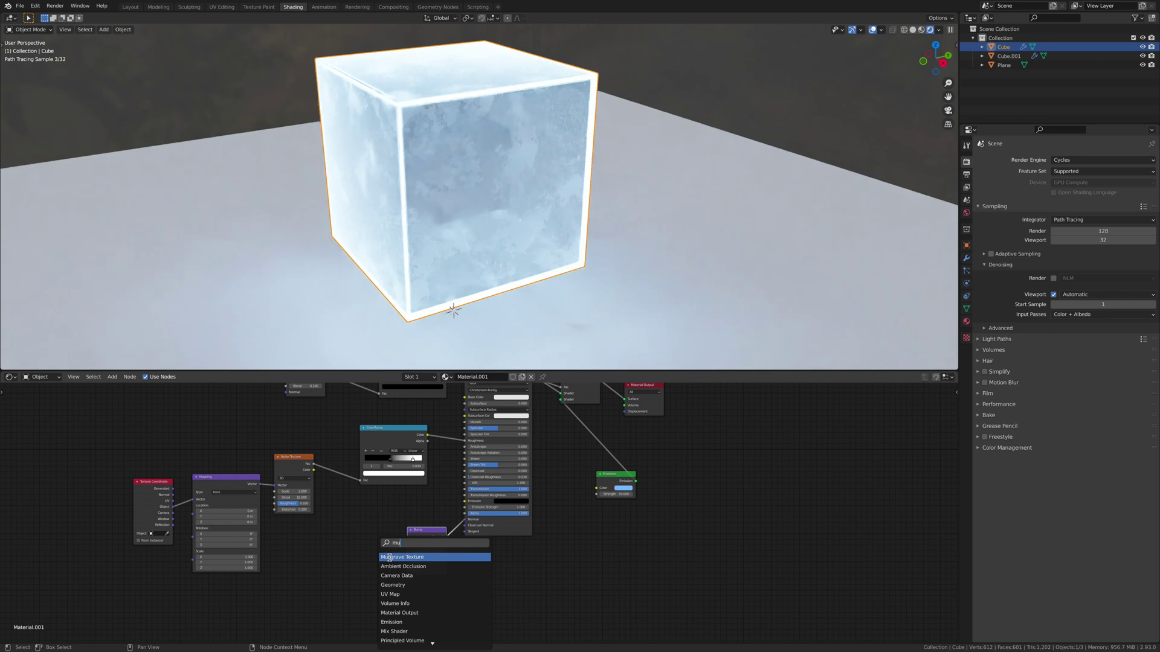
key("Return")
left_click(324, 563)
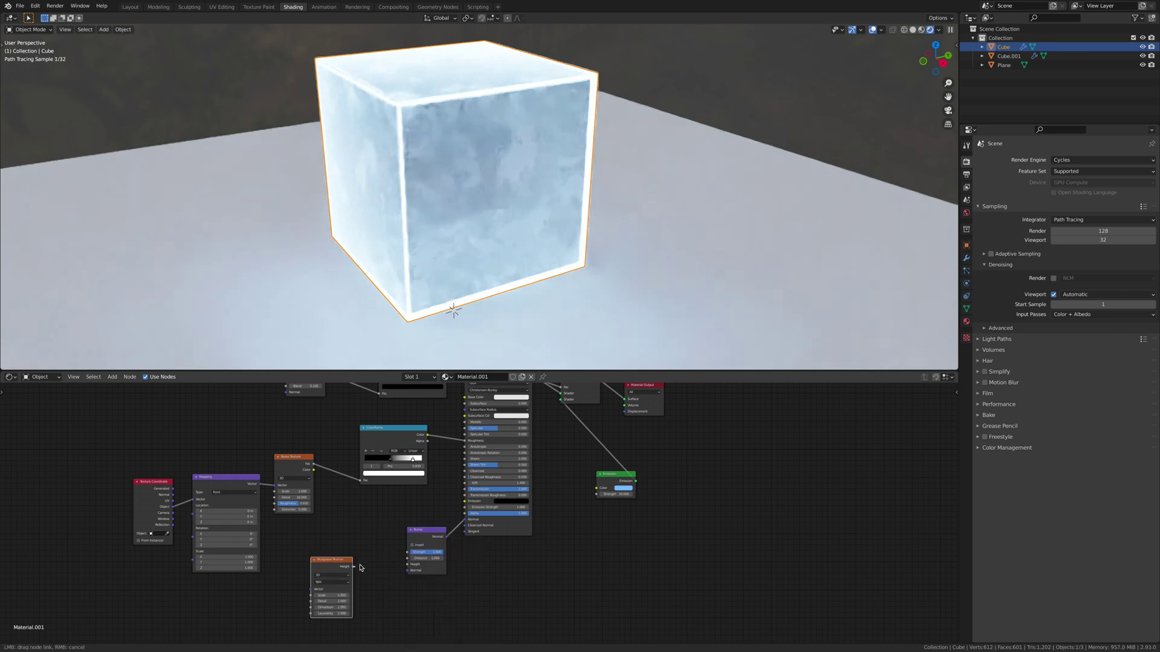
mouse_move(352, 566)
left_mouse_down()
mouse_move(407, 568)
mouse_move(362, 566)
left_mouse_up()
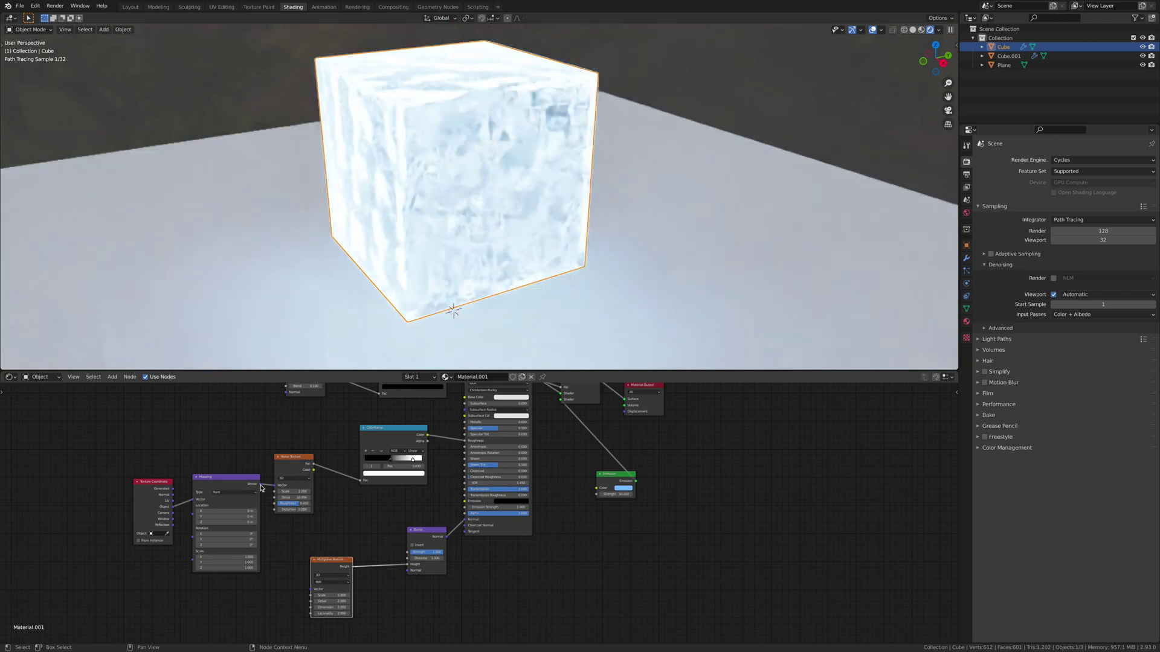
left_click_drag(260, 485, 310, 589)
Step: Set the Musgrave Scale to 3 and lower the Bump Strength
double_click(329, 595)
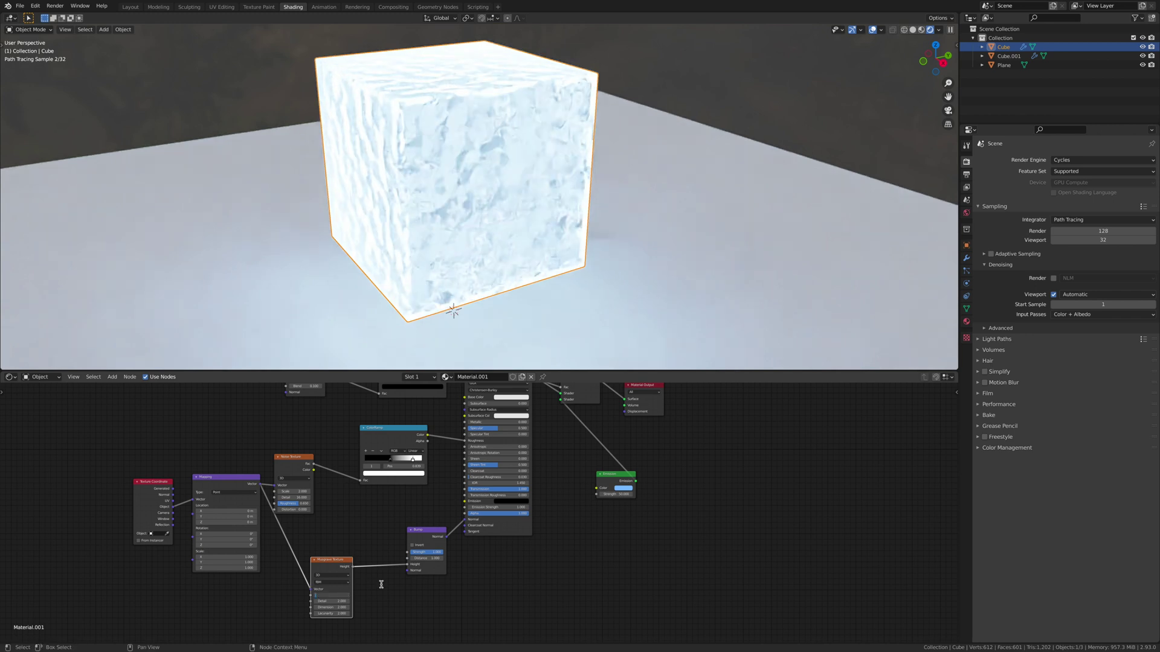
type("3")
key("Return")
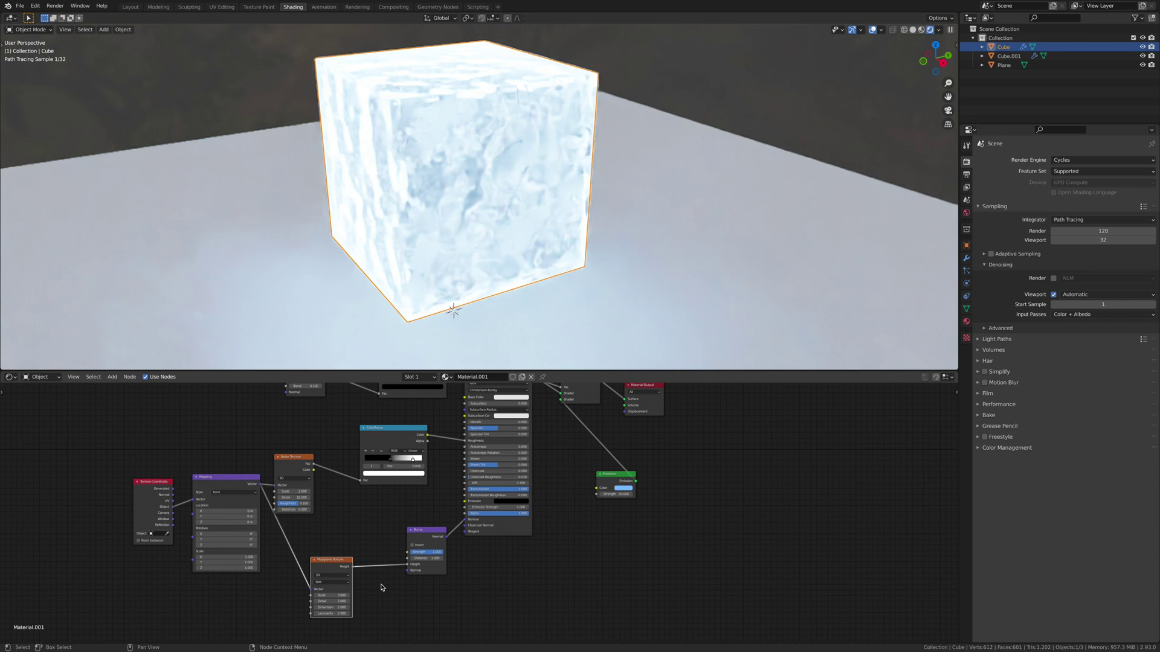
left_click(433, 551)
type("0")
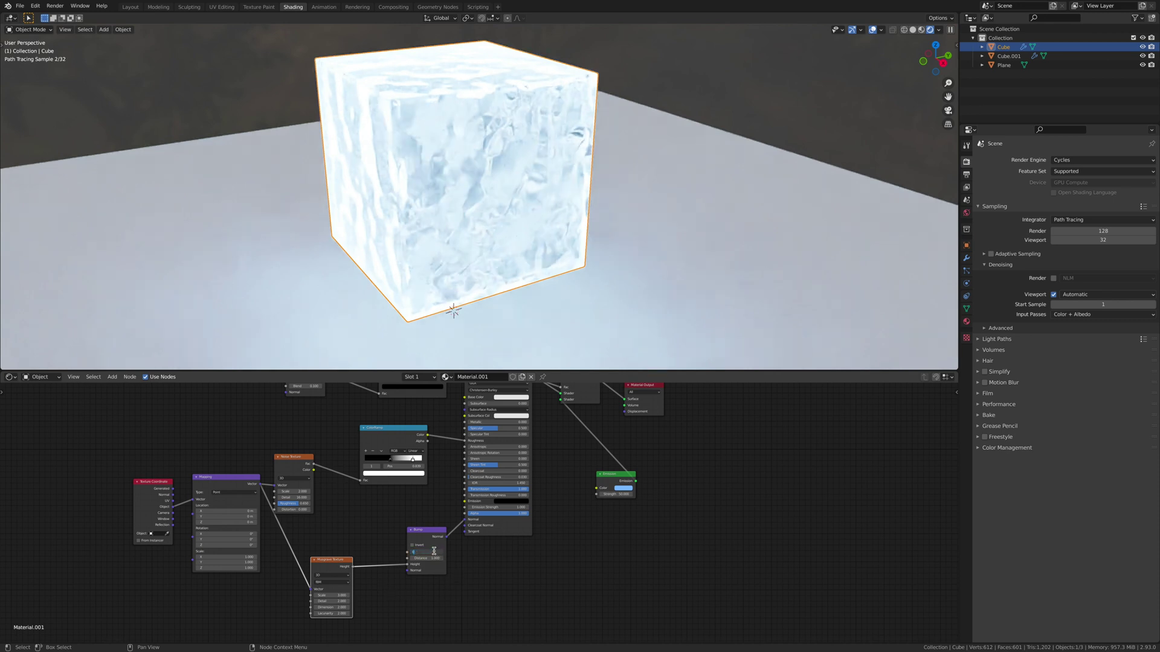
type(".")
key("Return")
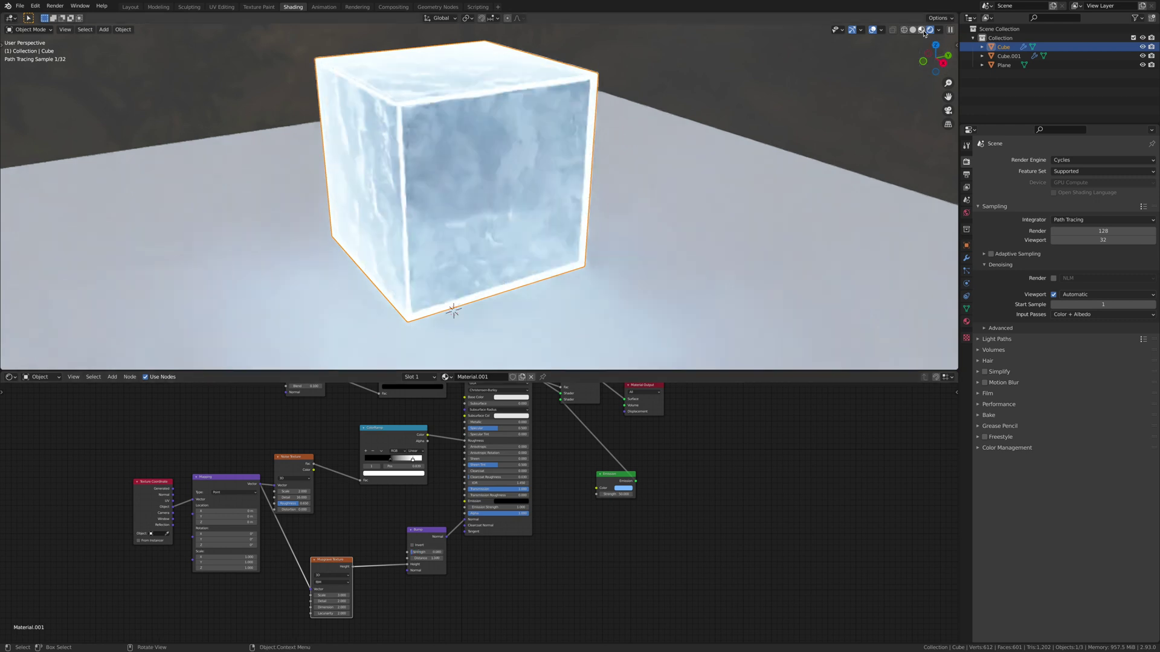
Step: Light the viewport preview with the Scene World instead of the default HDRI
left_click(939, 30)
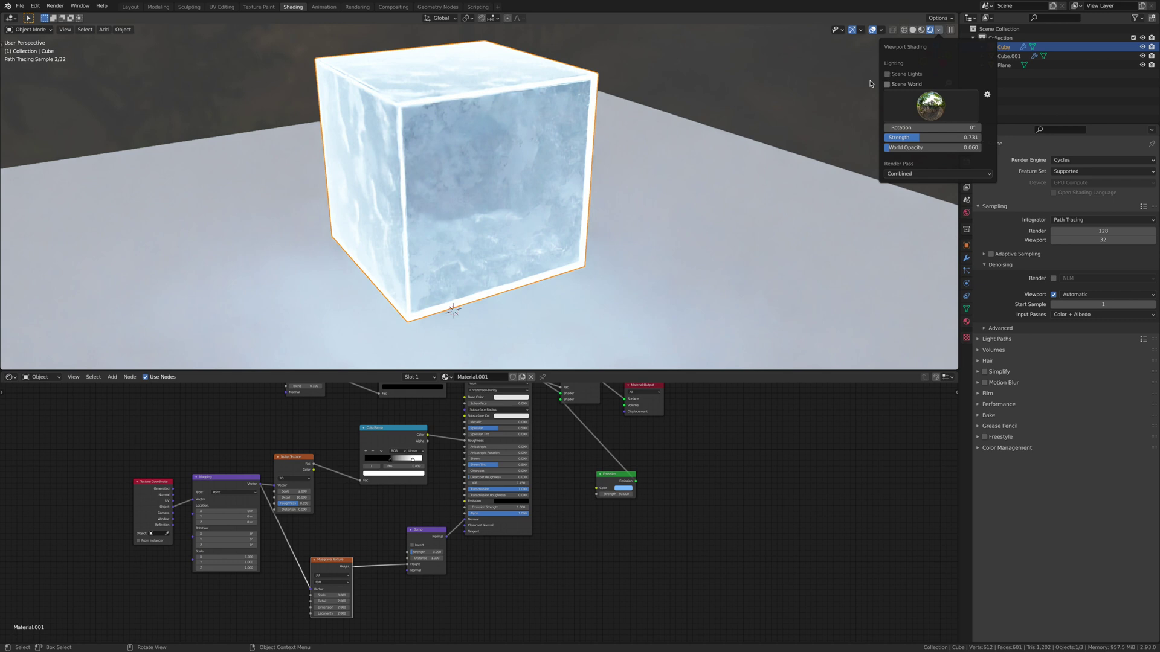
left_click(887, 84)
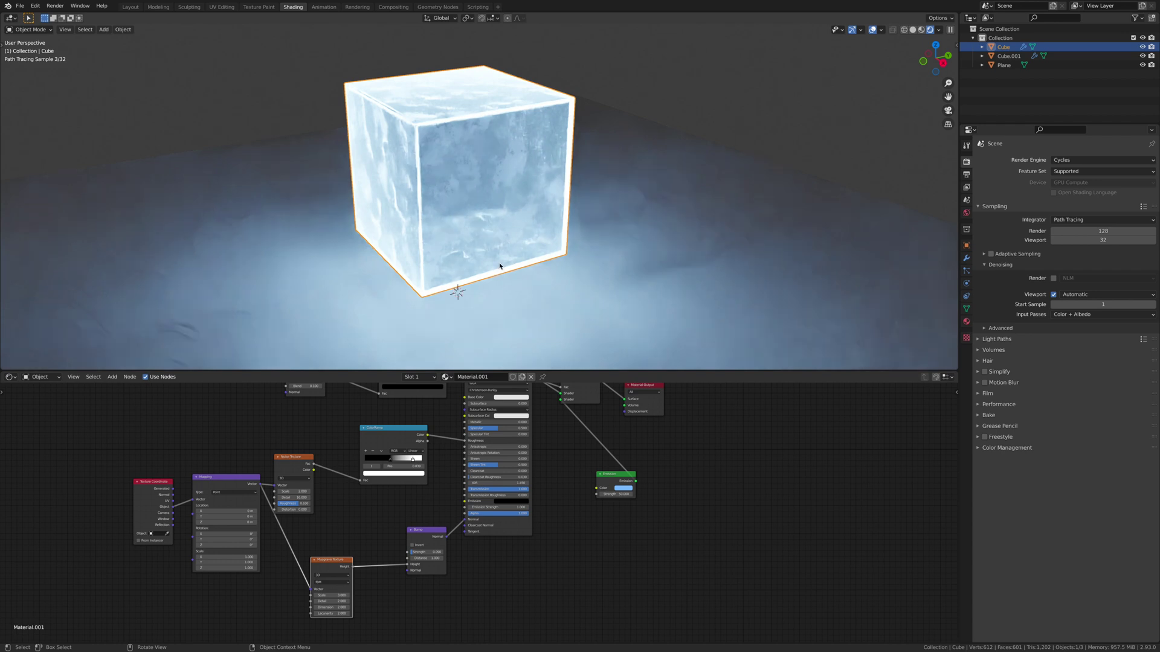
left_click(731, 310)
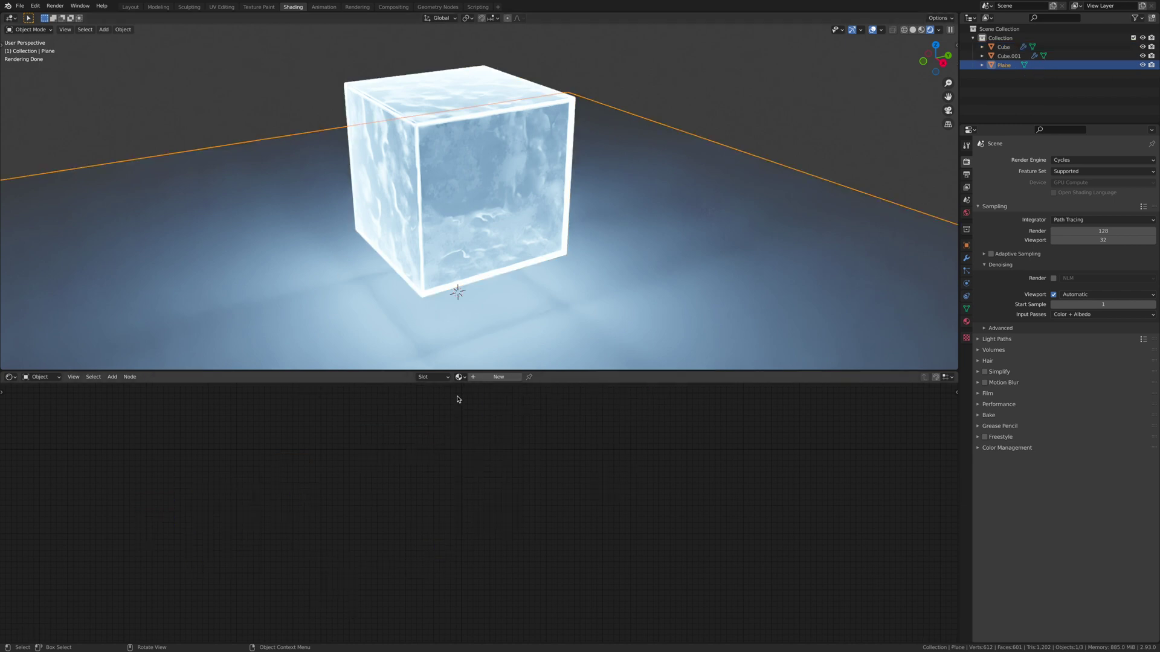
Step: Create a new plane material with Metallic 1 and wire a ColorRamp into its Principled BSDF
left_click(494, 377)
left_click_drag(484, 422, 526, 422)
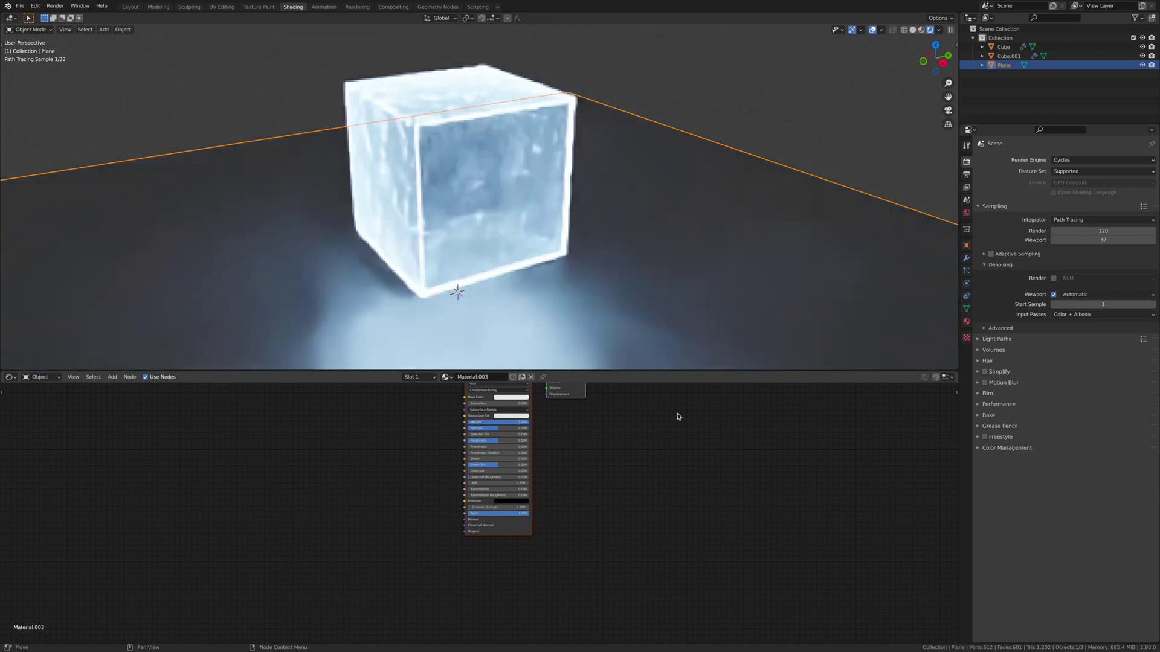
left_click(626, 444)
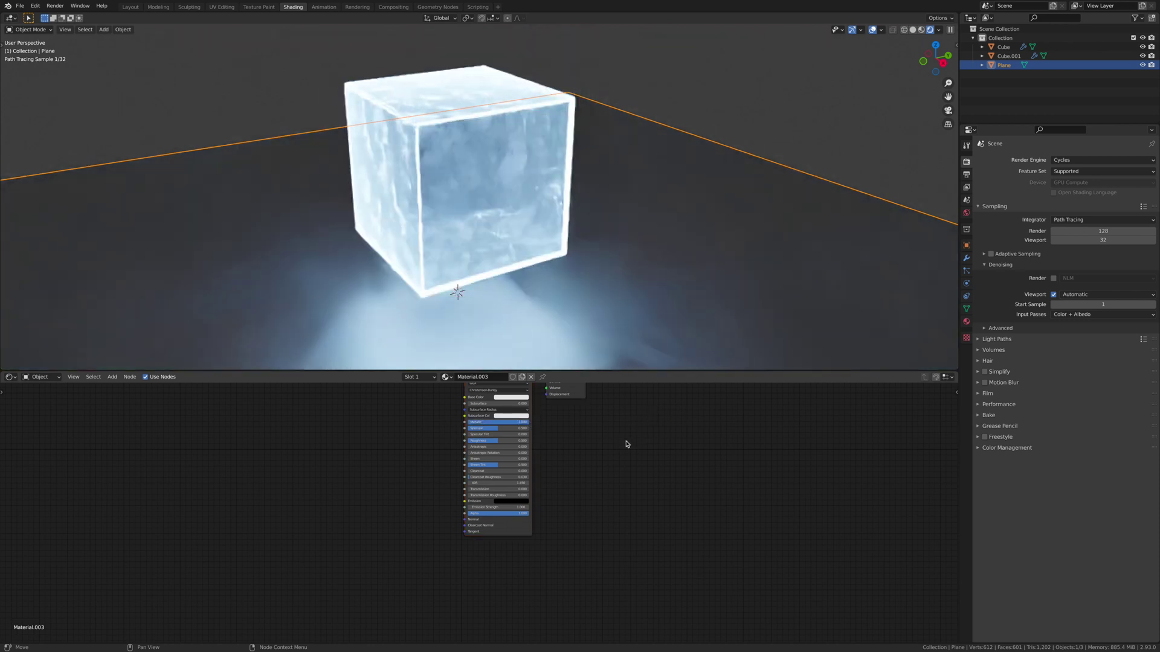
key("shift+a")
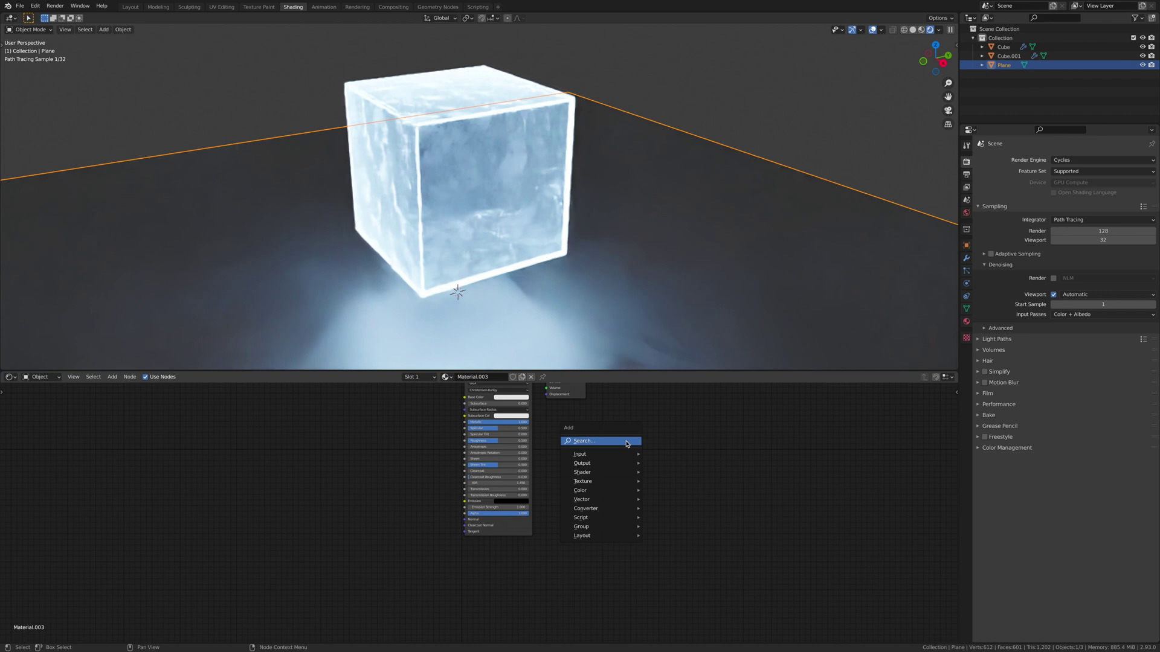
left_click(627, 442)
type("col")
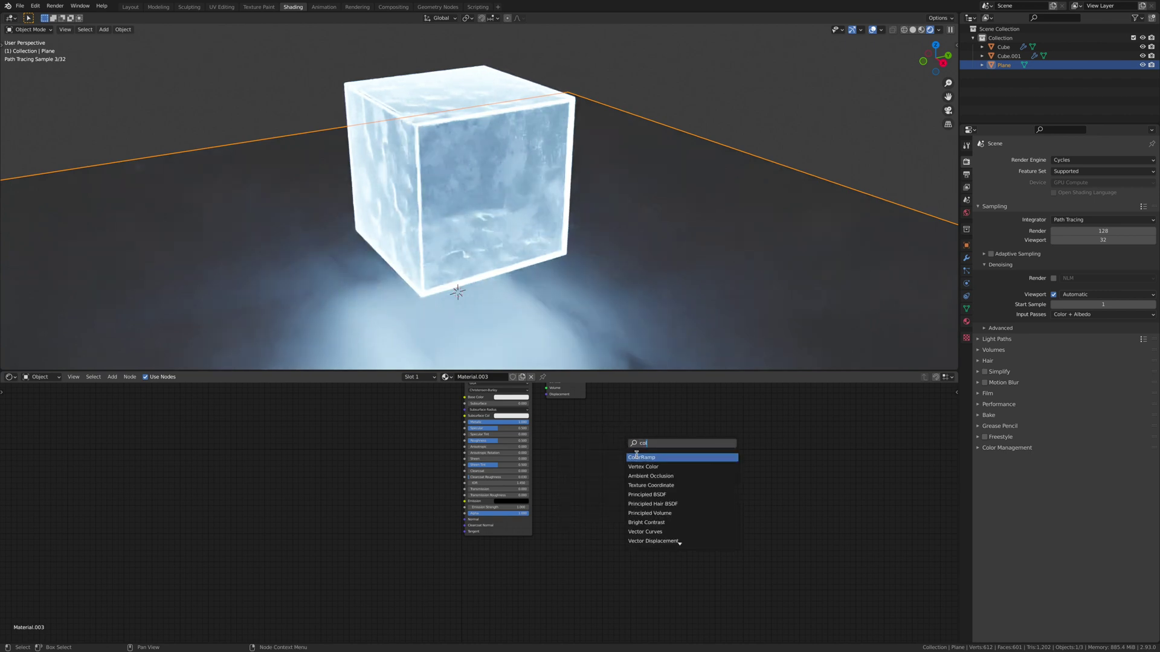
left_click(638, 457)
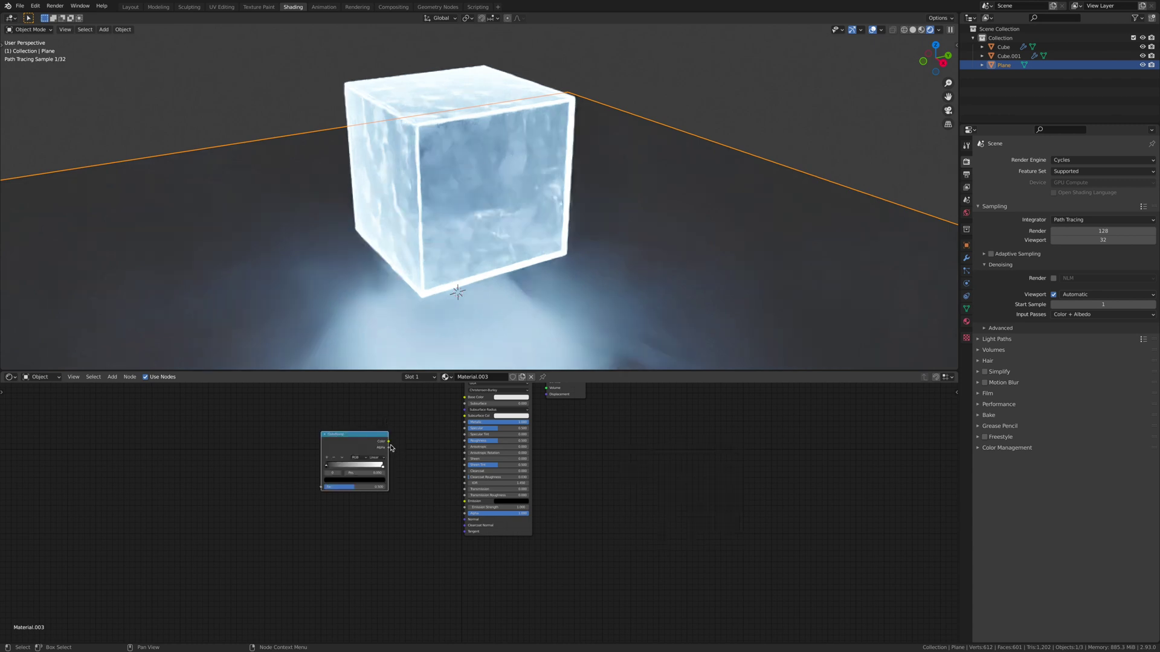
left_click_drag(389, 442, 465, 441)
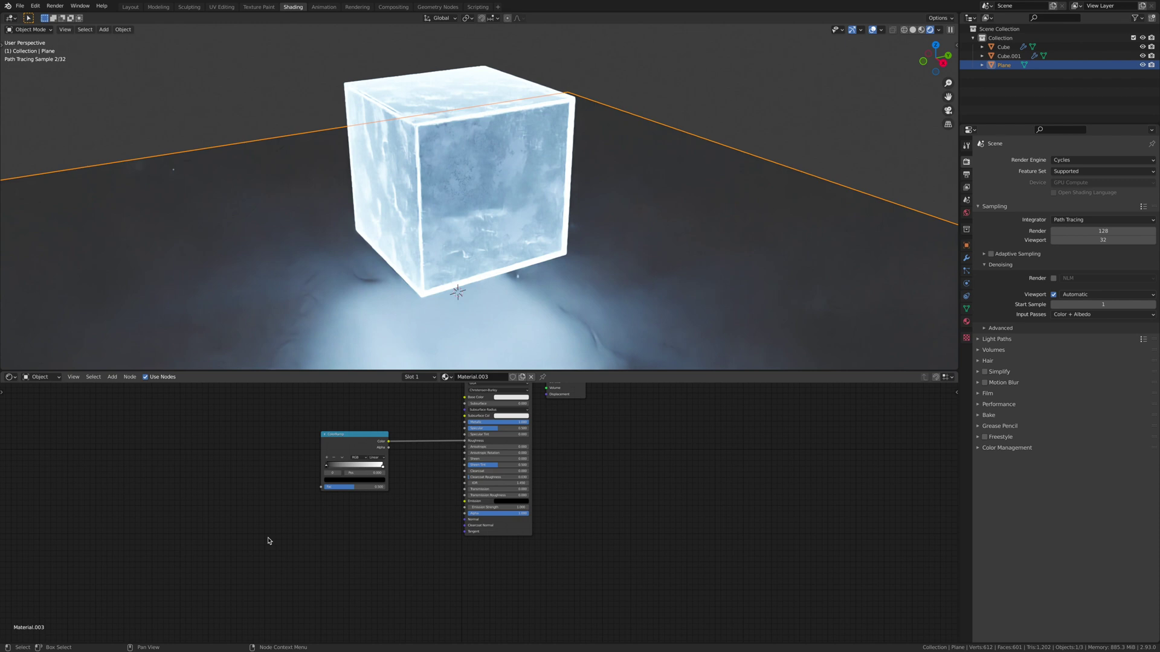
Step: Feed an Object-mapped Noise Texture at scale 0.5 into the floor's ColorRamp Fac
key("shift+a")
type("noise")
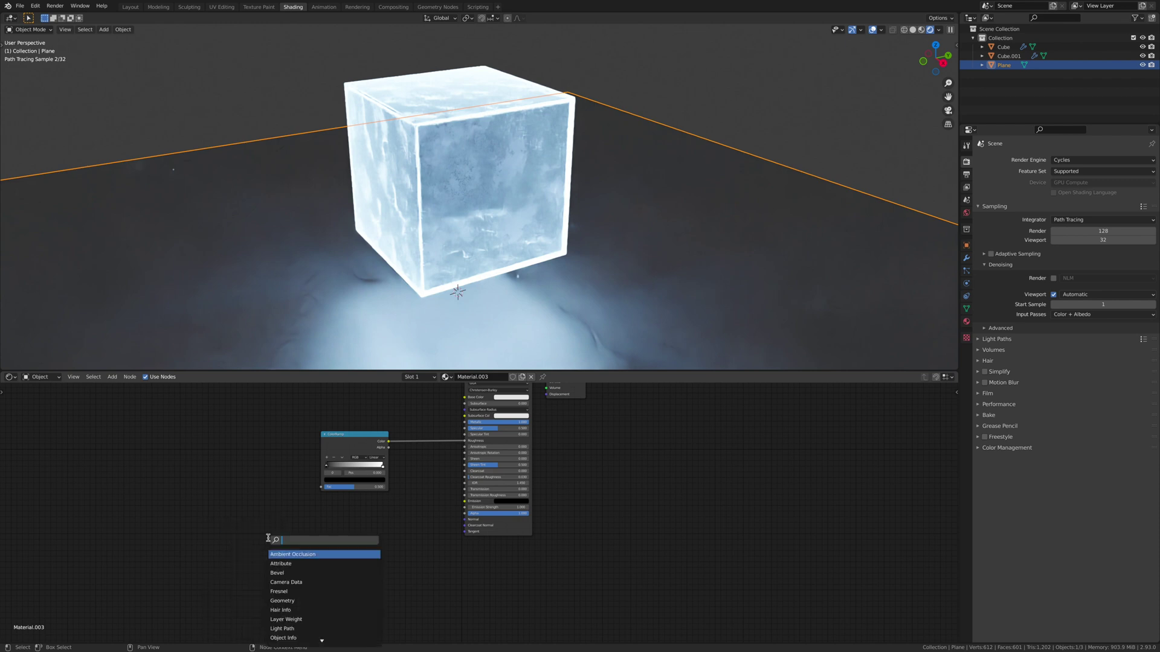
key("Return")
left_click_drag(243, 450, 322, 488)
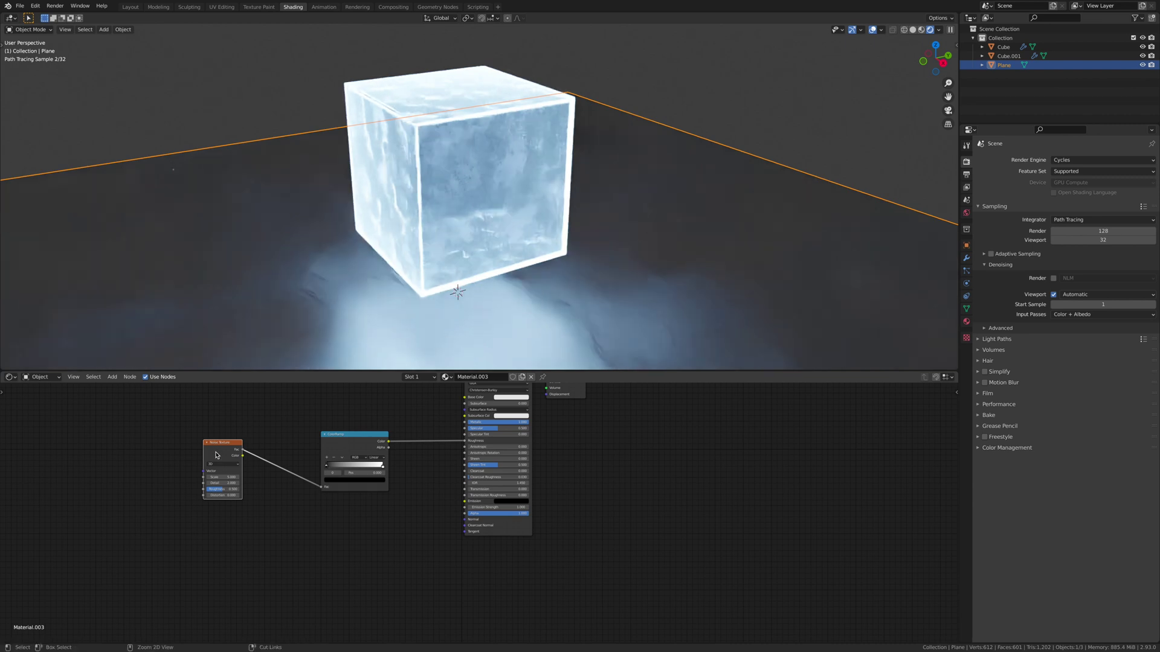
key("ctrl+t")
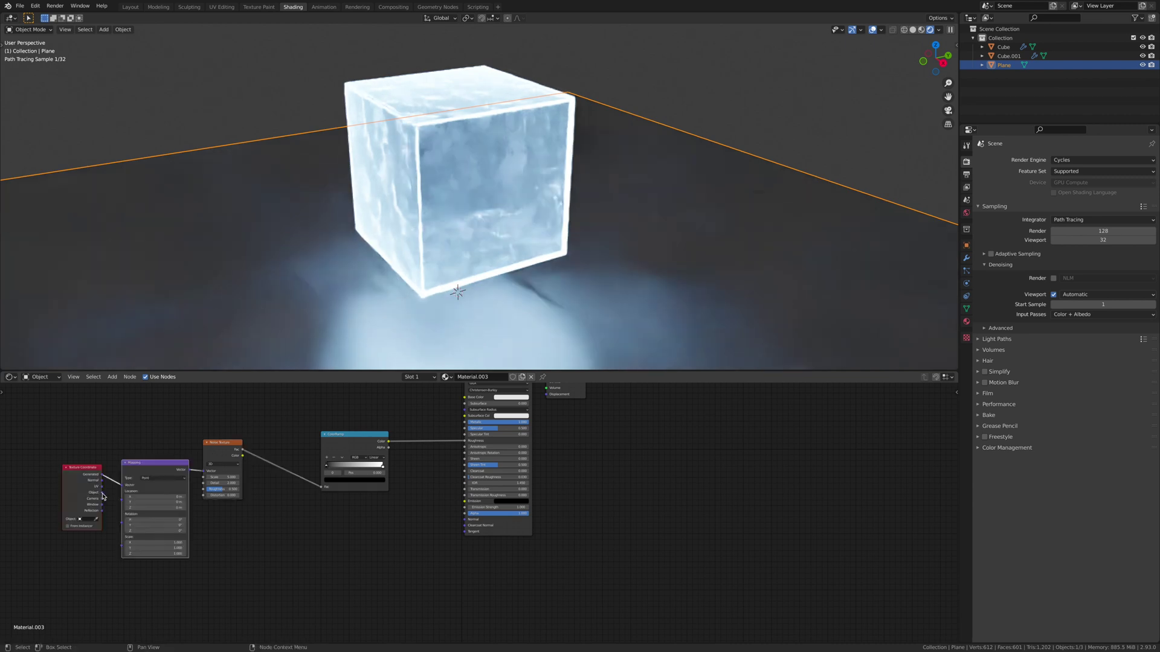
left_click_drag(102, 493, 121, 485)
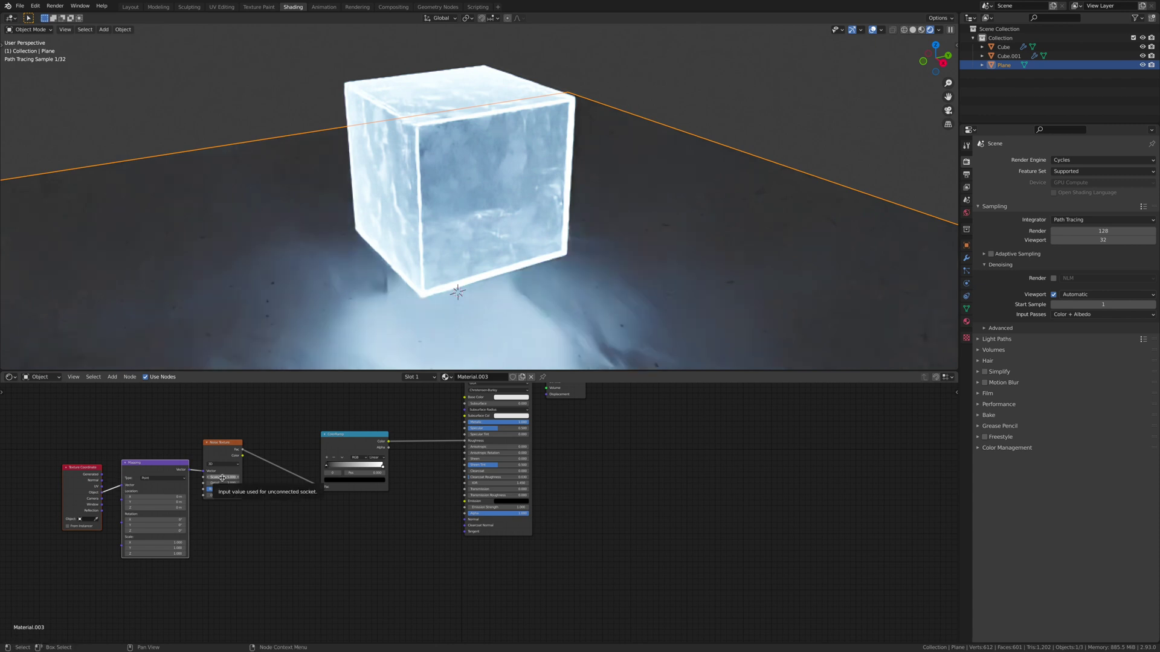
double_click(221, 478)
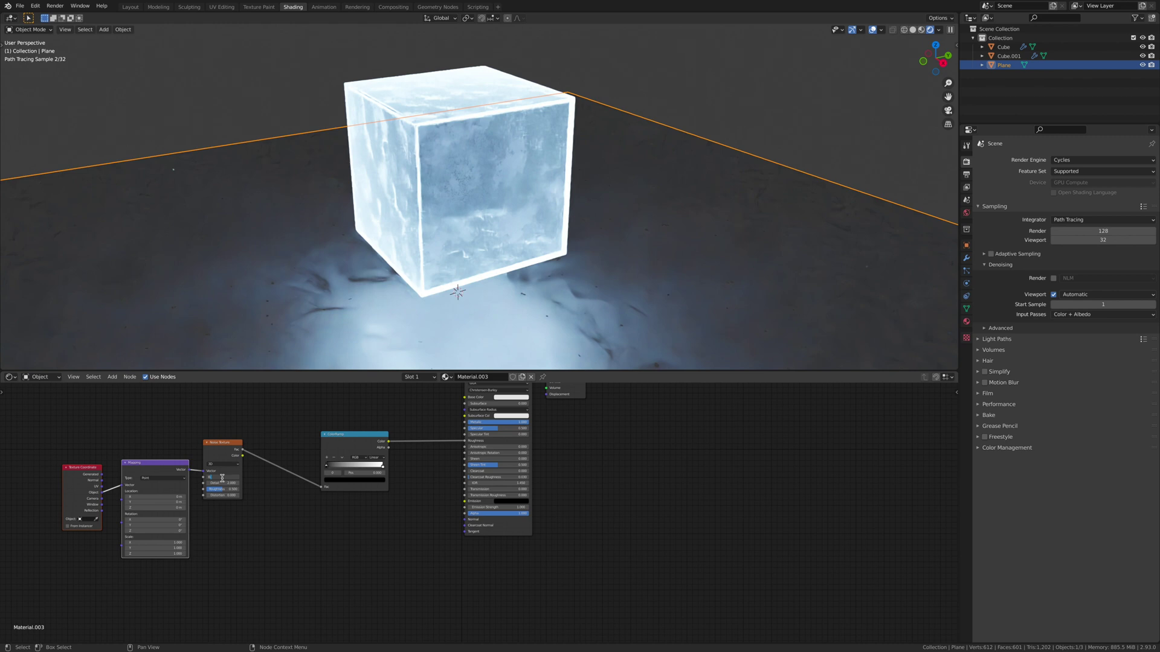
key("Return")
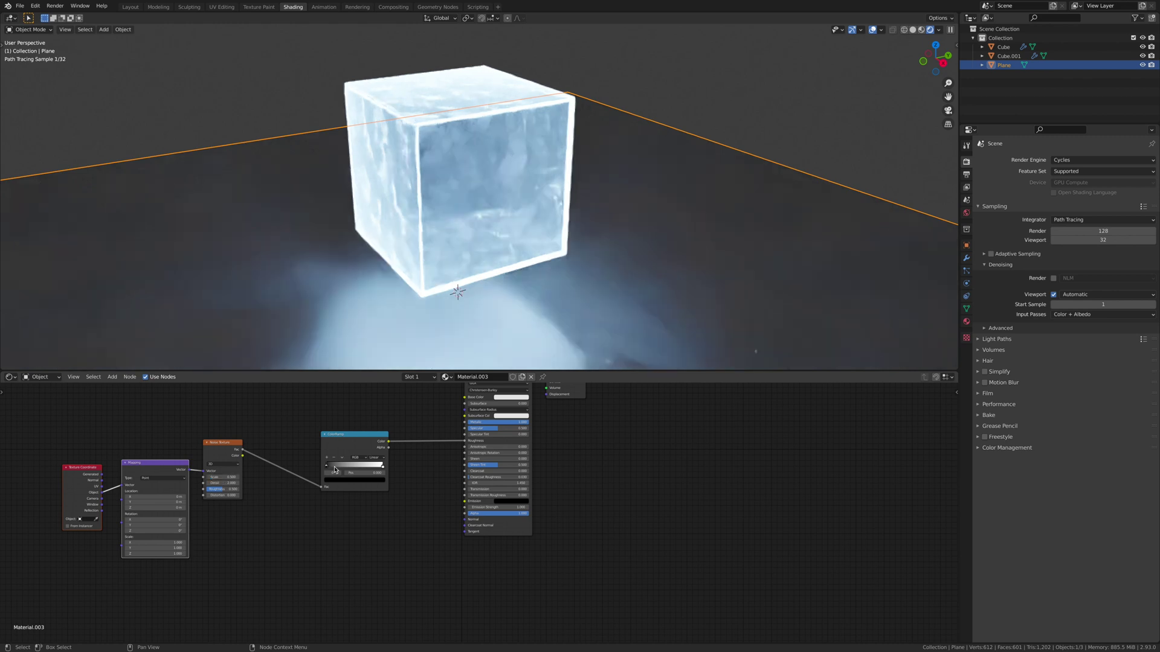
Step: Move the ramp's black stop to about 0.277, disable viewport denoising, and edit a stop colour
left_click_drag(334, 469, 344, 469)
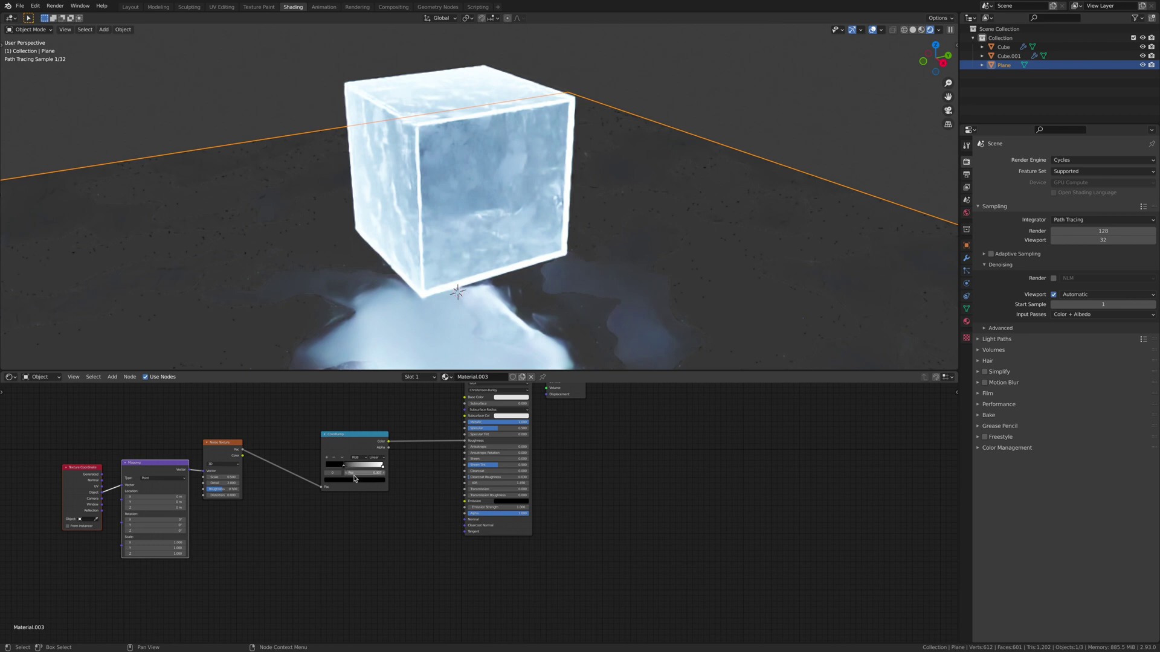
left_click(383, 469)
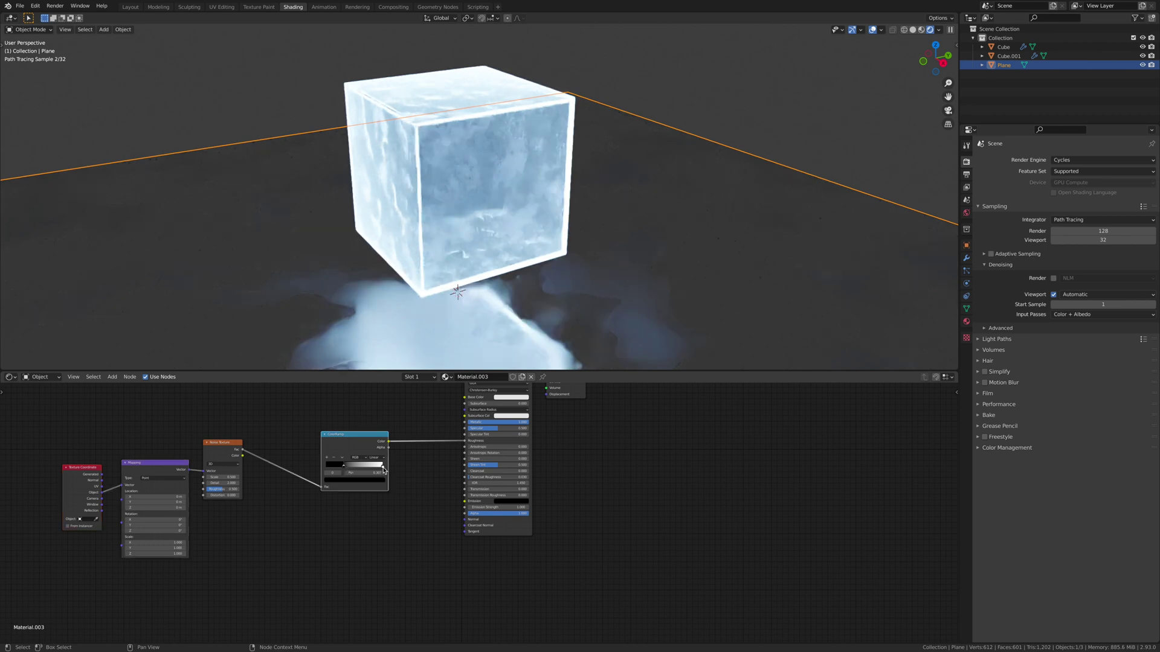
left_click(383, 470)
left_click(1055, 295)
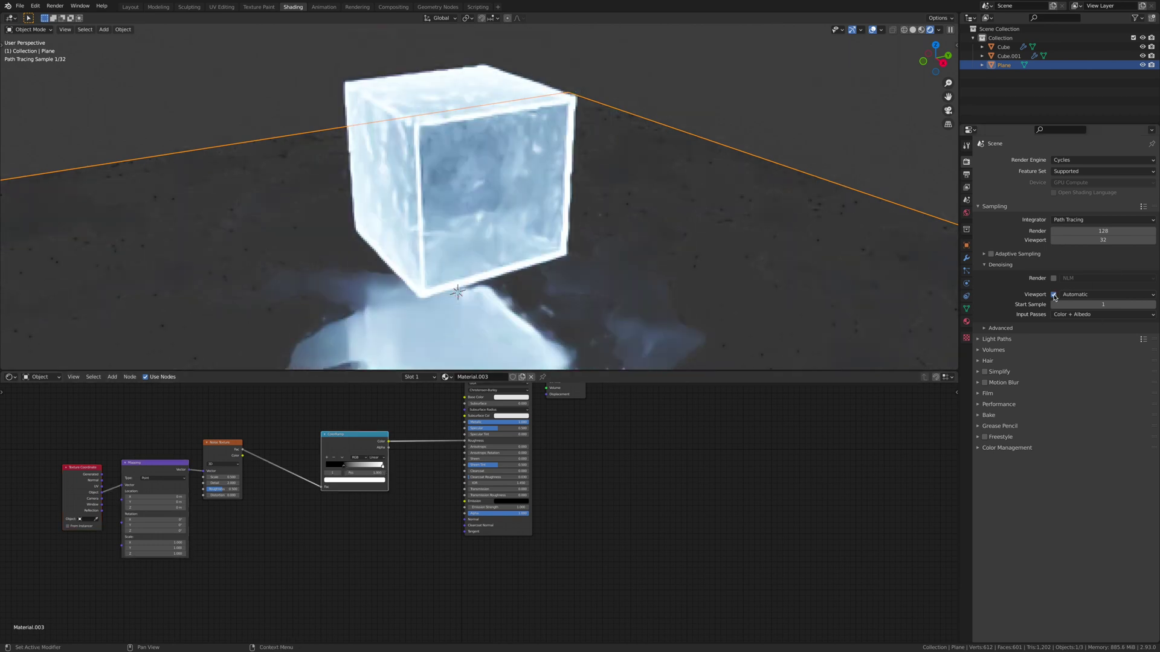
middle_click_drag(565, 319, 556, 301)
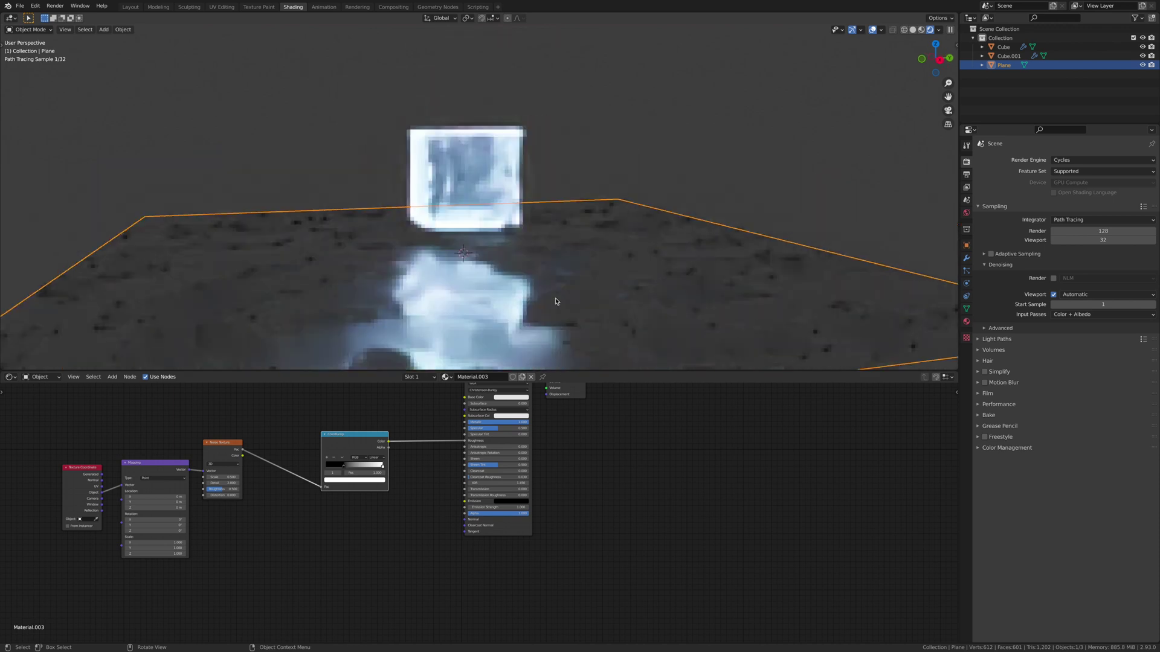
left_click(1054, 294)
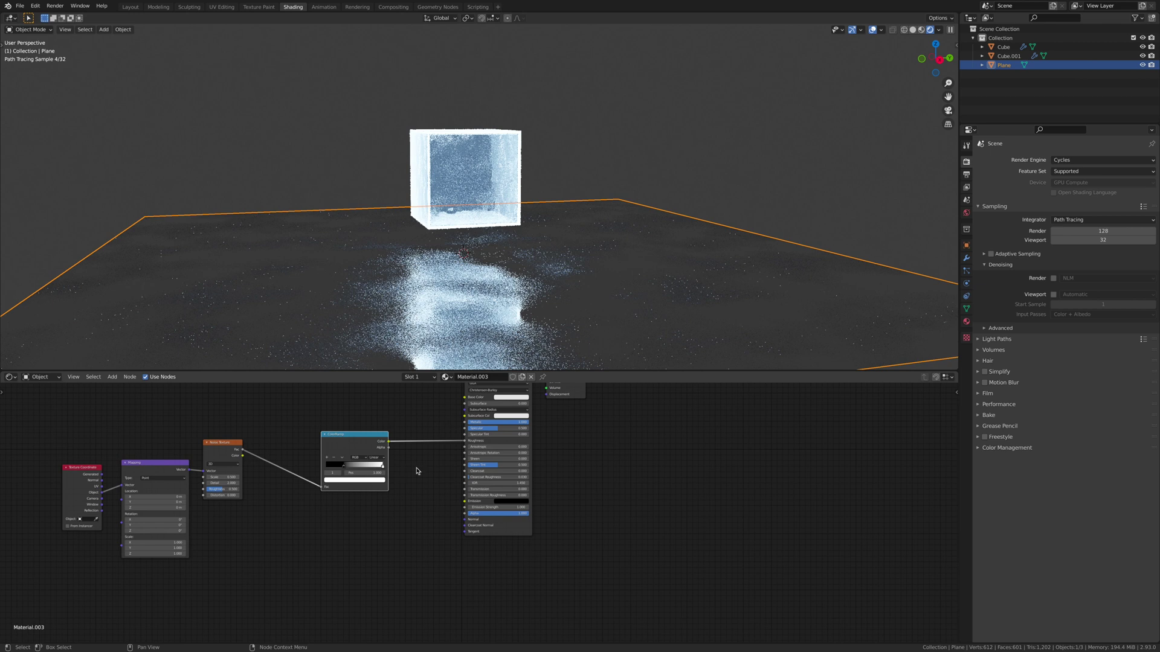
left_click(382, 482)
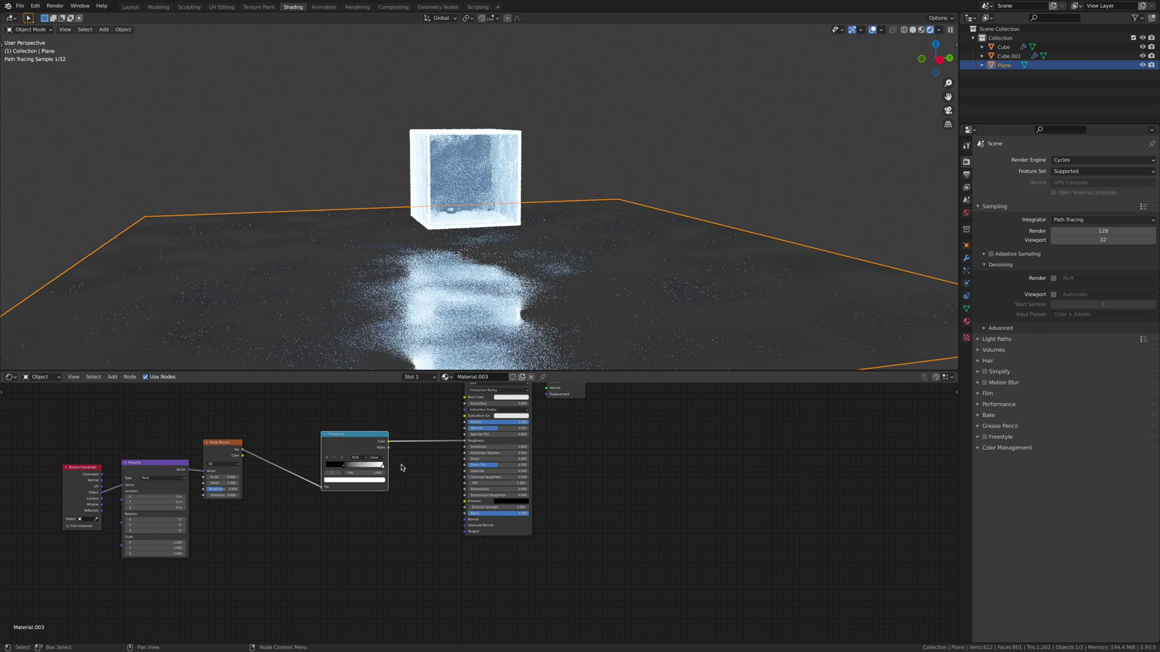
left_click(371, 482)
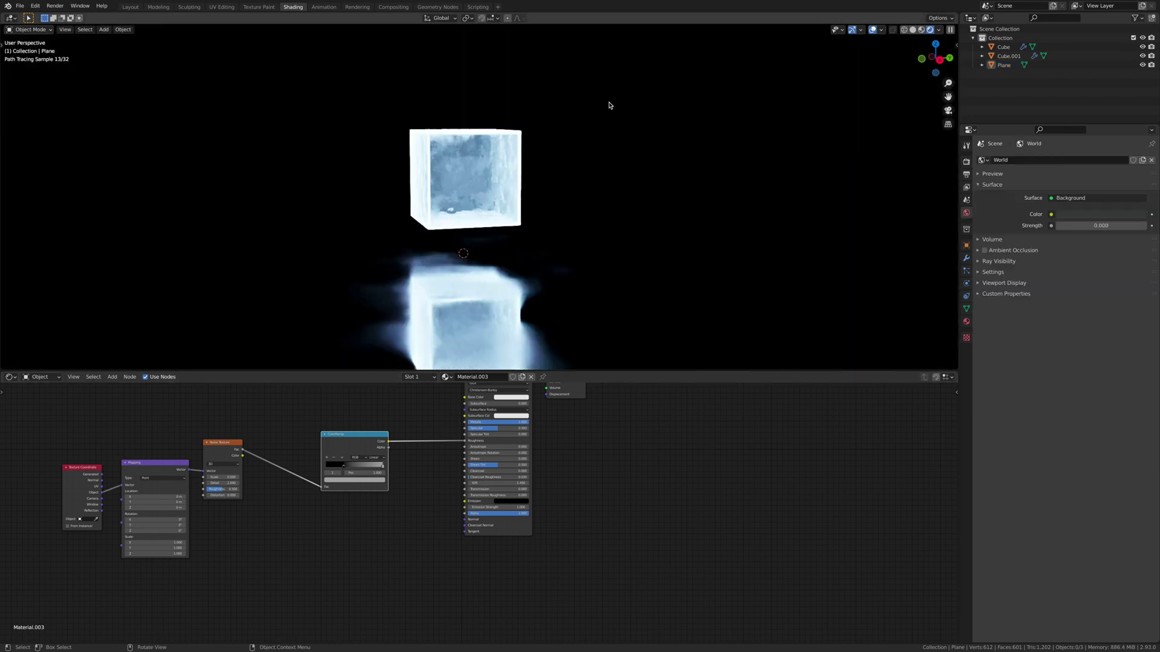
Step: In Layout, add a cube and scale it by 10 to enclose the plane and ice cube
left_click(137, 8)
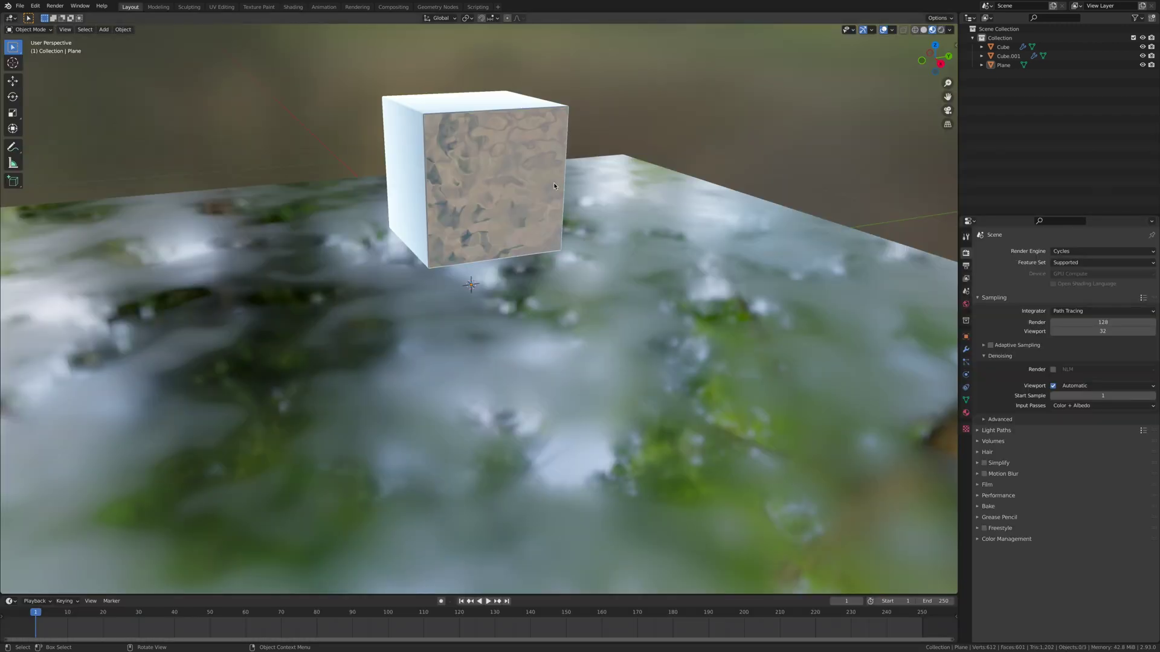
scroll(629, 184, "down", 5)
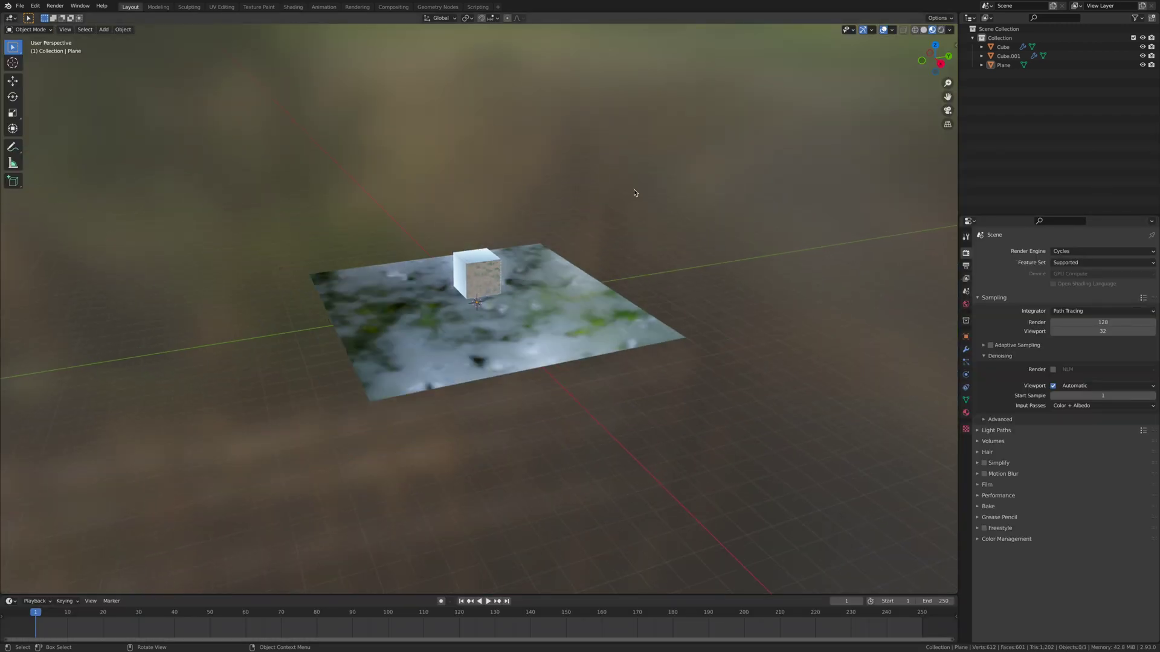
key("shift+a")
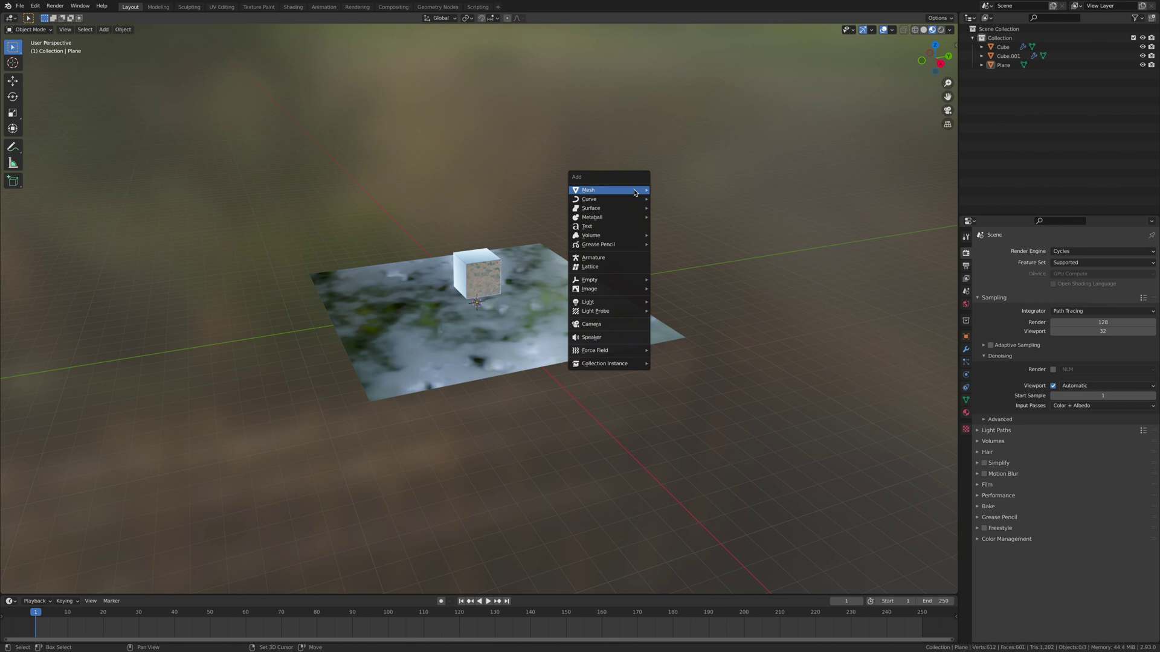
left_click(659, 200)
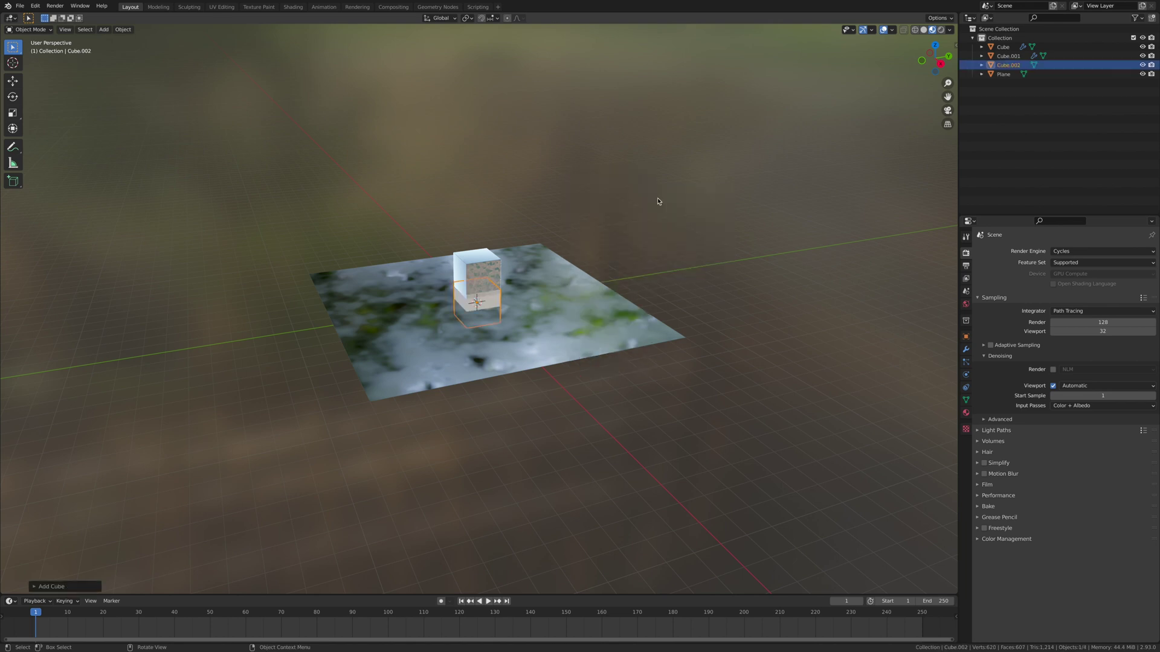
type("s10")
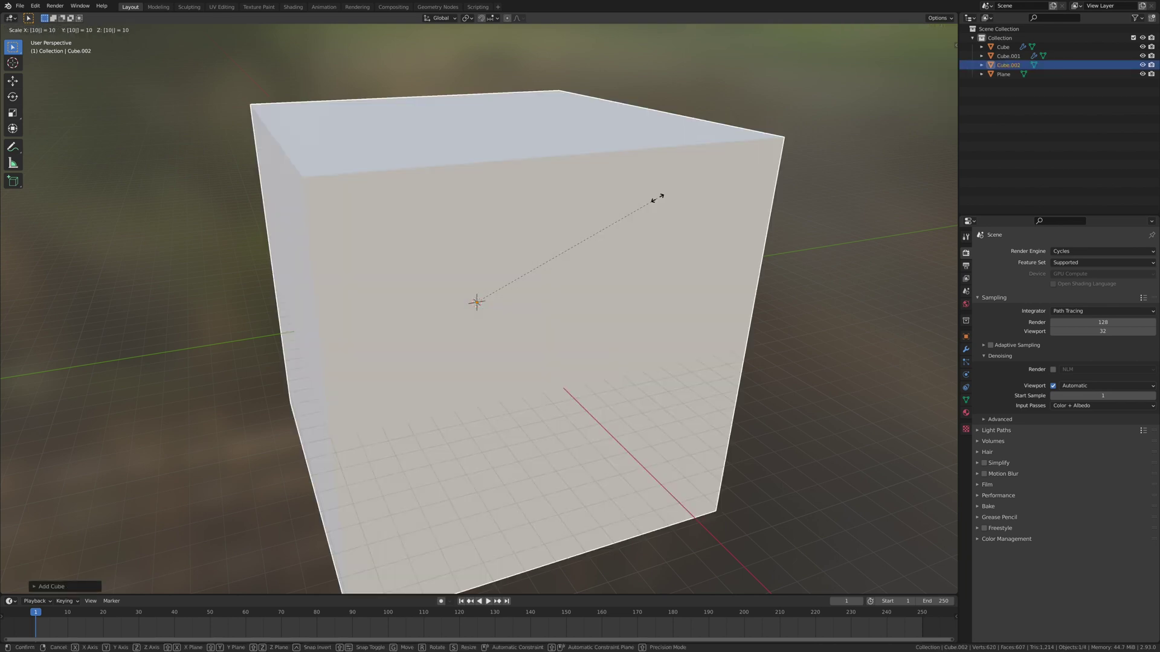
key("Return")
middle_click_drag(475, 244, 479, 429)
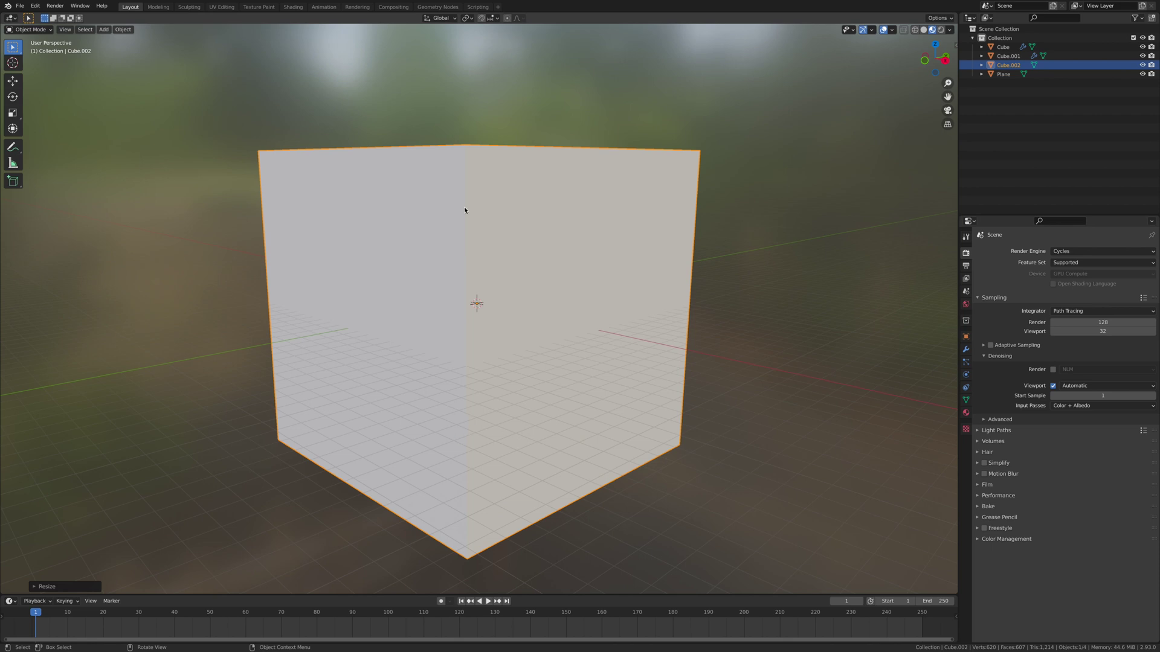
Step: In Shading with rendered preview, create a new material for the big cube and delete its Principled BSDF
left_click(293, 7)
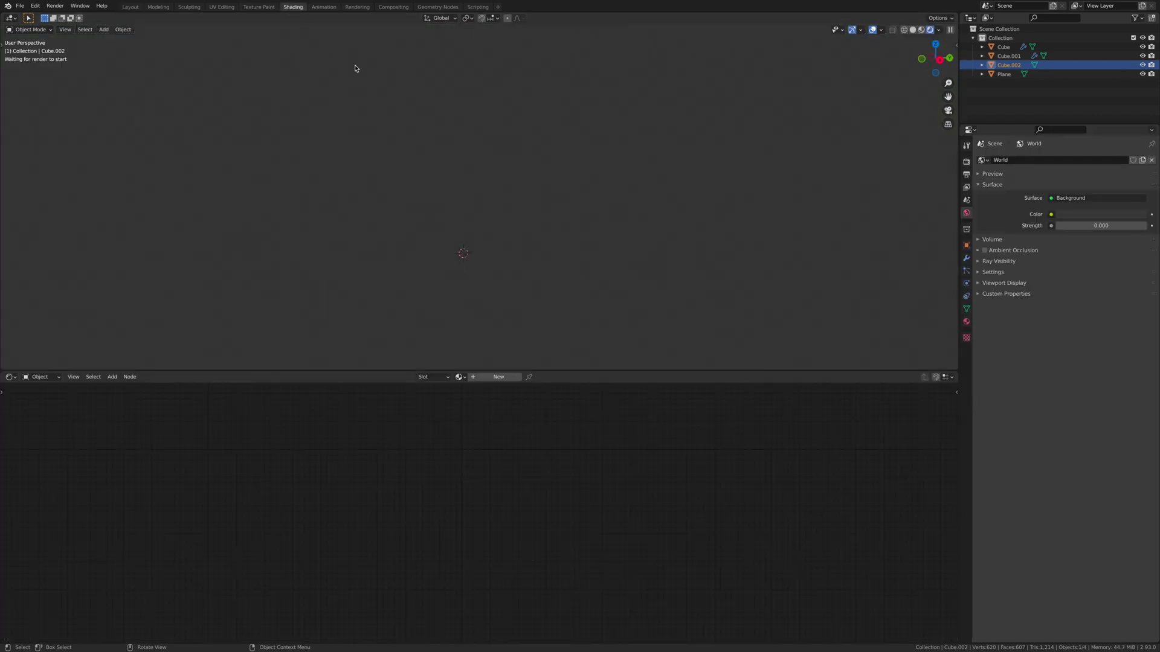
key("z")
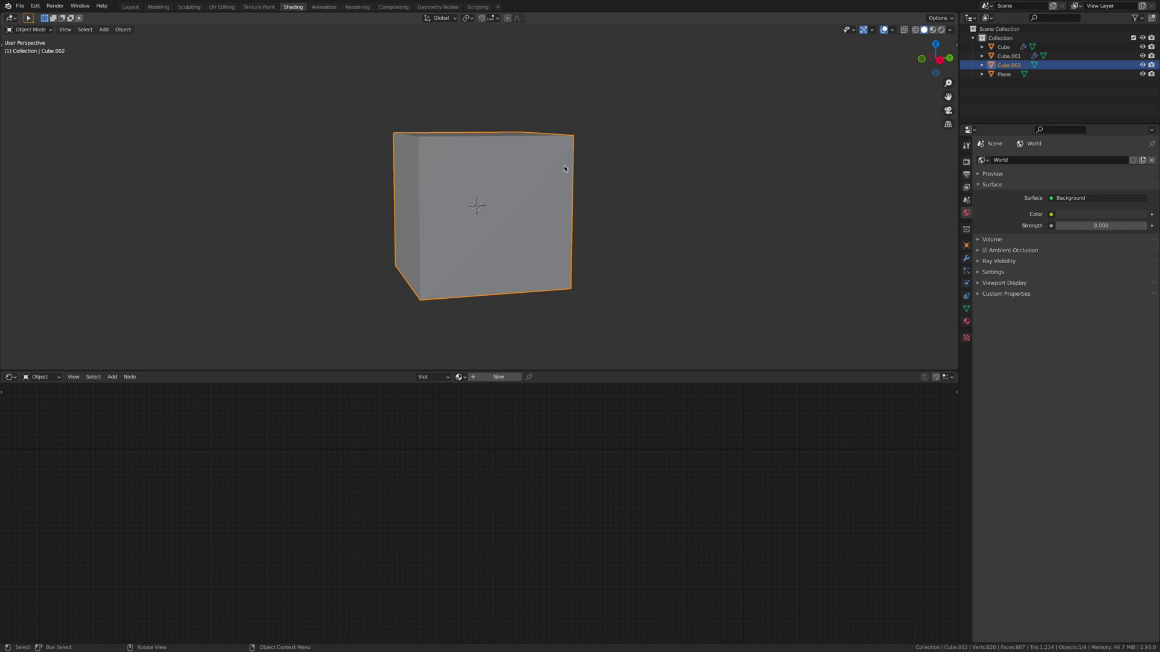
left_click(941, 30)
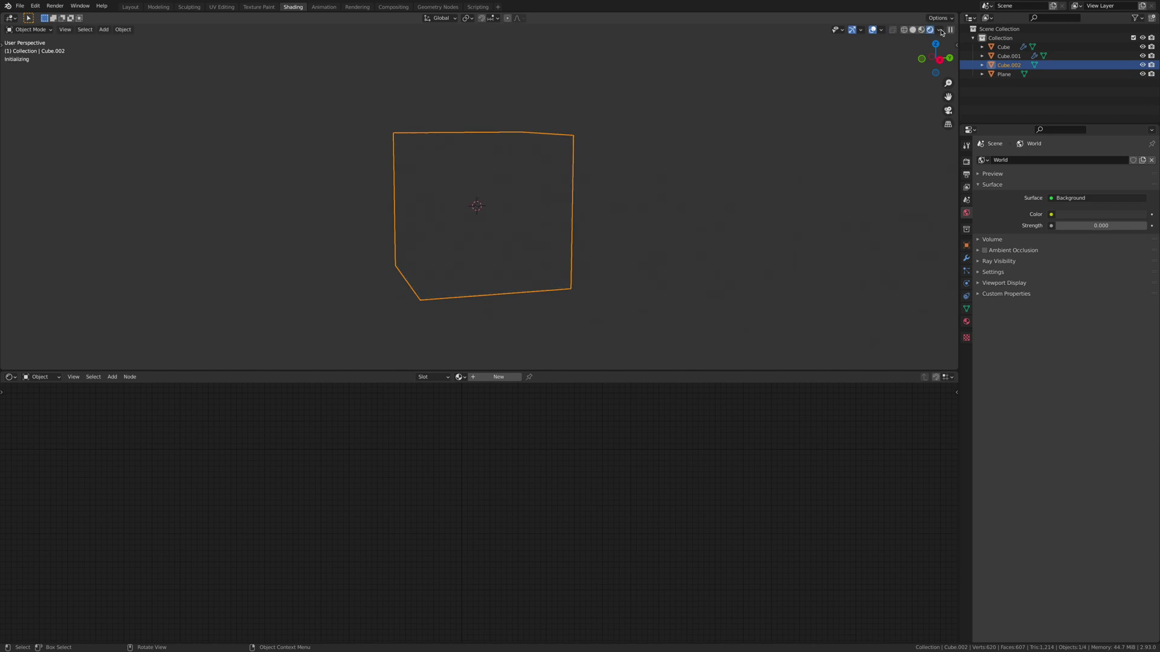
left_click(491, 377)
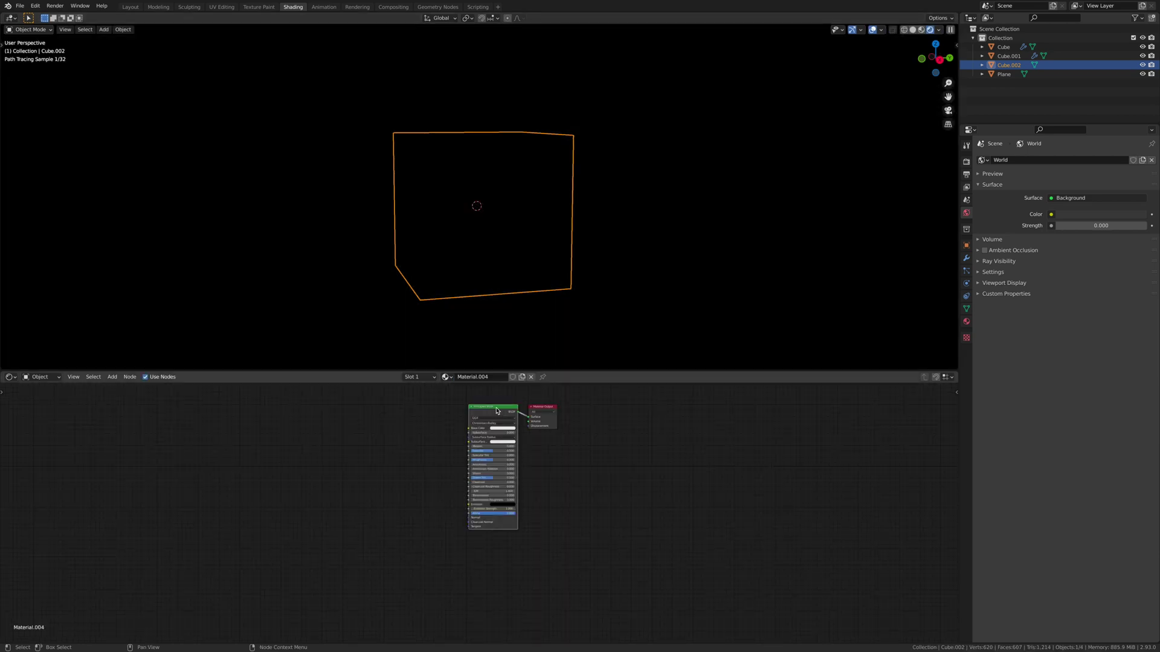
right_click(497, 411)
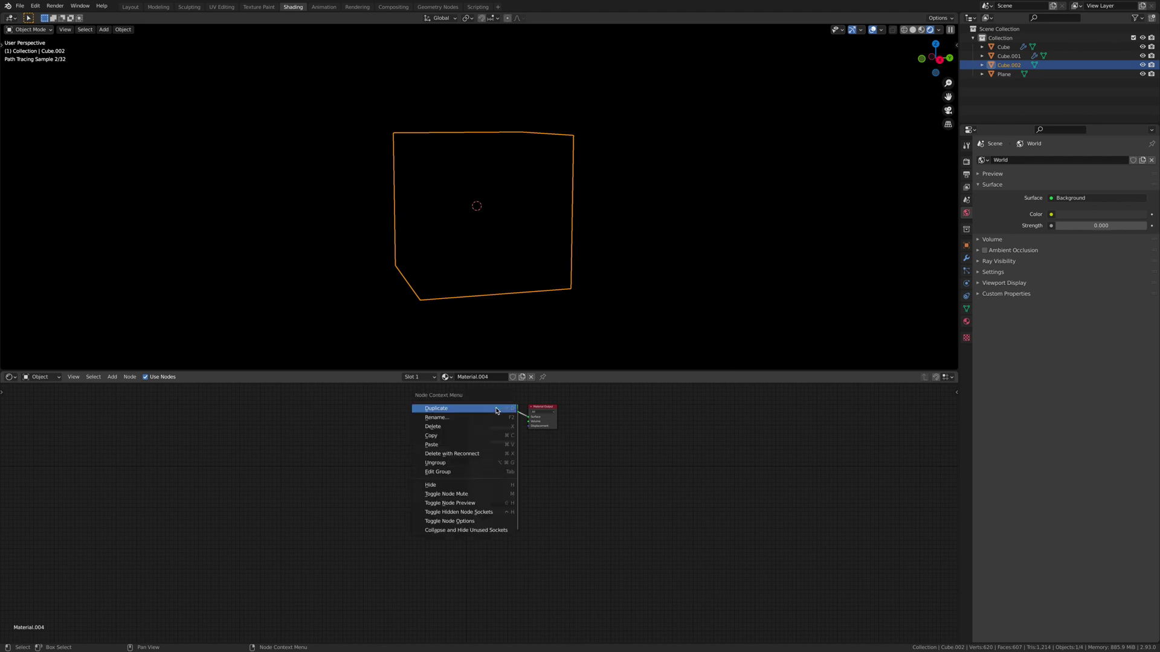
left_click(466, 434)
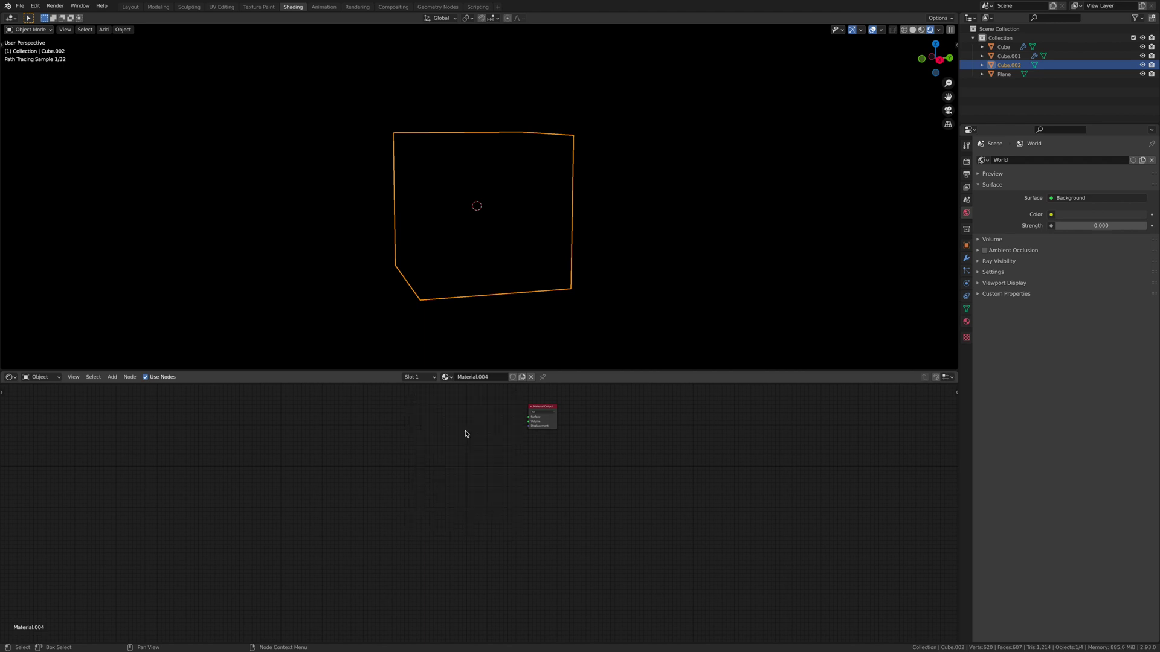
Step: Add a Principled Volume wired to the output's Volume input with Density 1.0
key("shift+a")
left_click(466, 431)
type("vol")
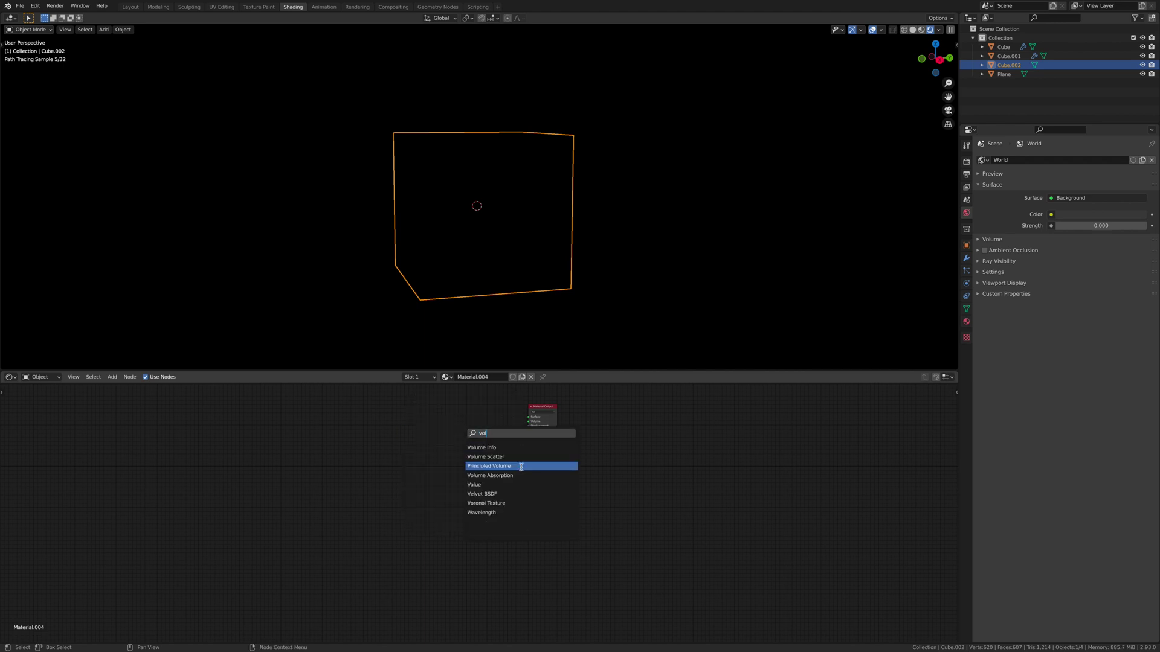
left_click(522, 470)
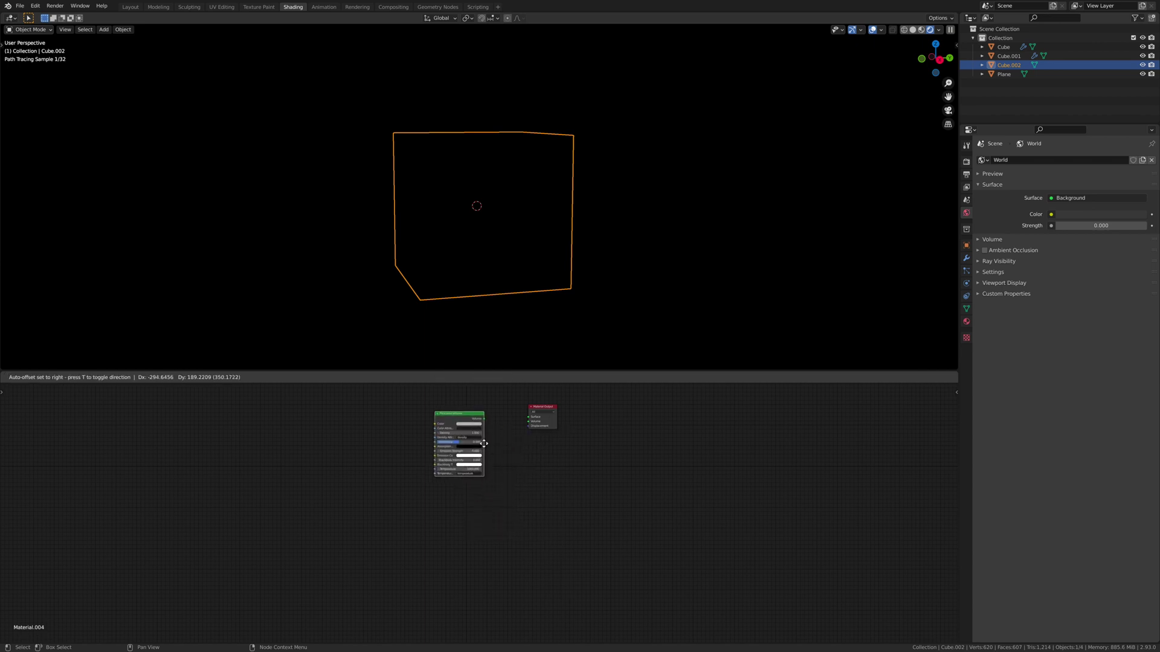
left_click(490, 427)
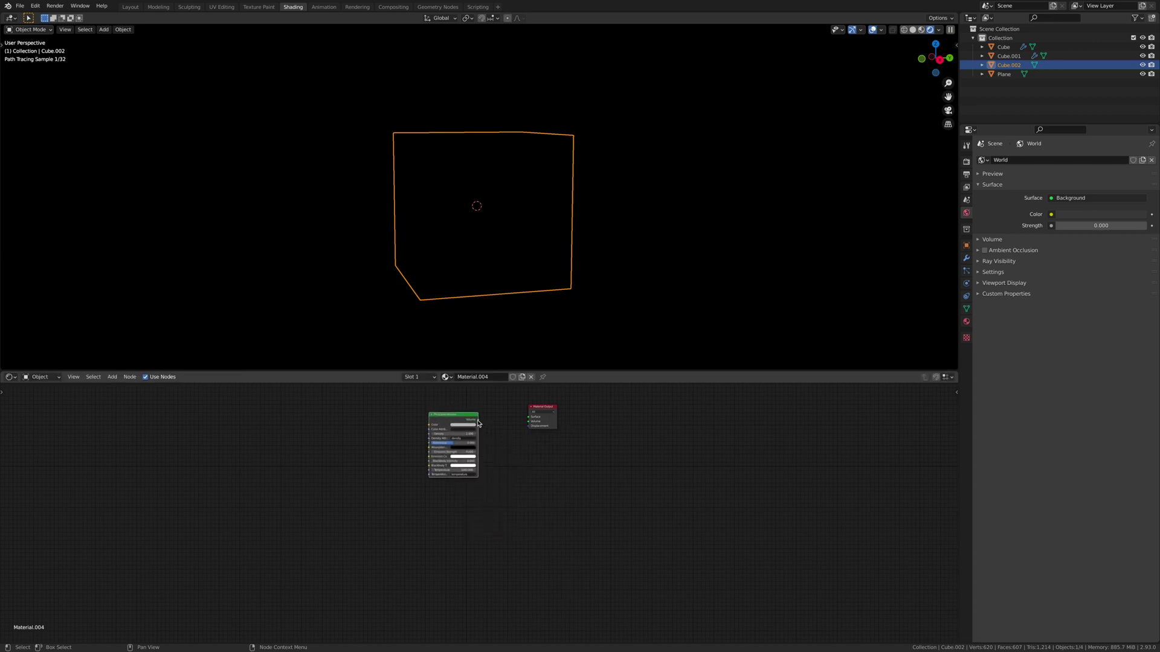
left_click_drag(478, 419, 528, 422)
left_click(465, 434)
type("1.0")
left_click(511, 335)
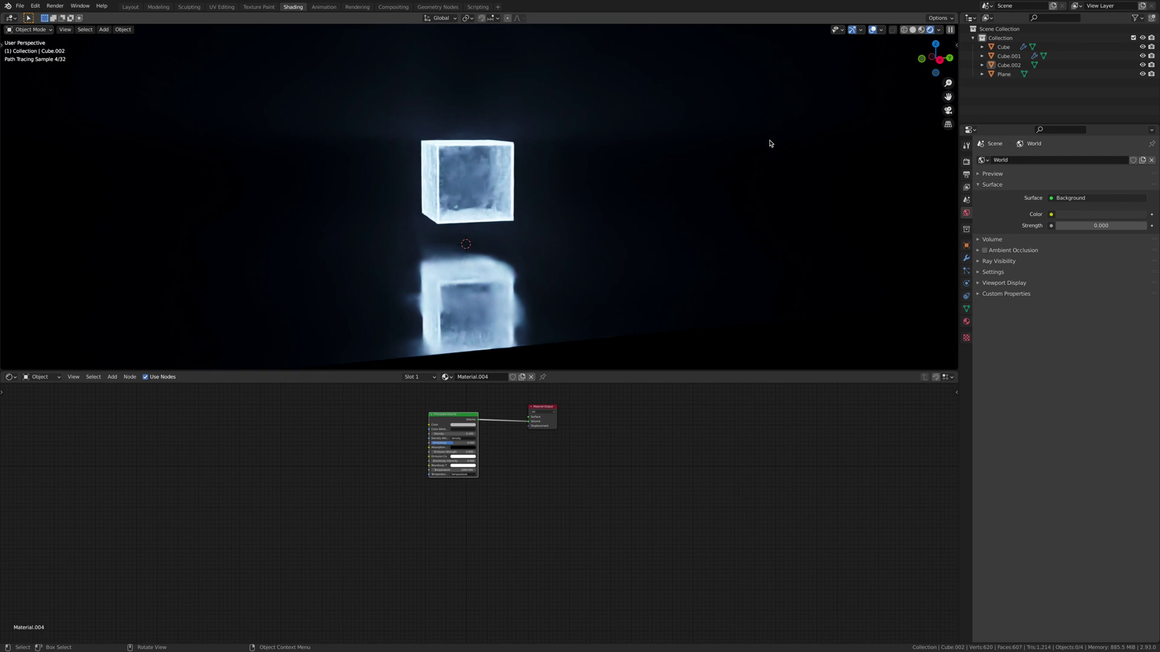
Step: Add an area light and raise it high above the ice cube along Z
key("shift+a")
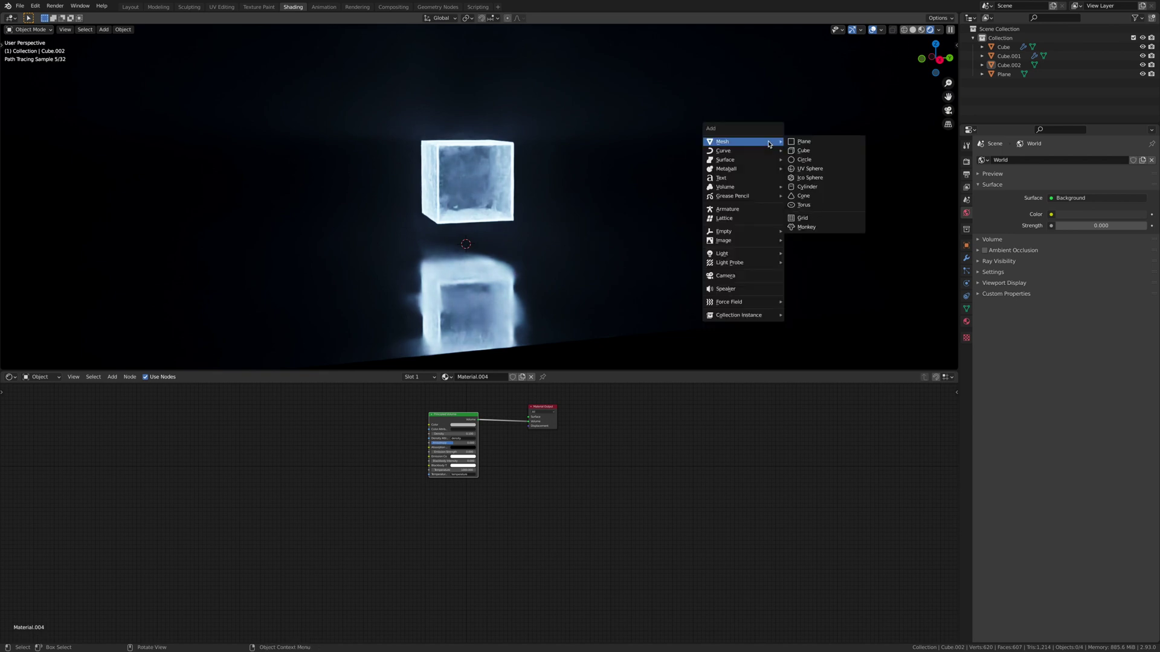
mouse_move(755, 254)
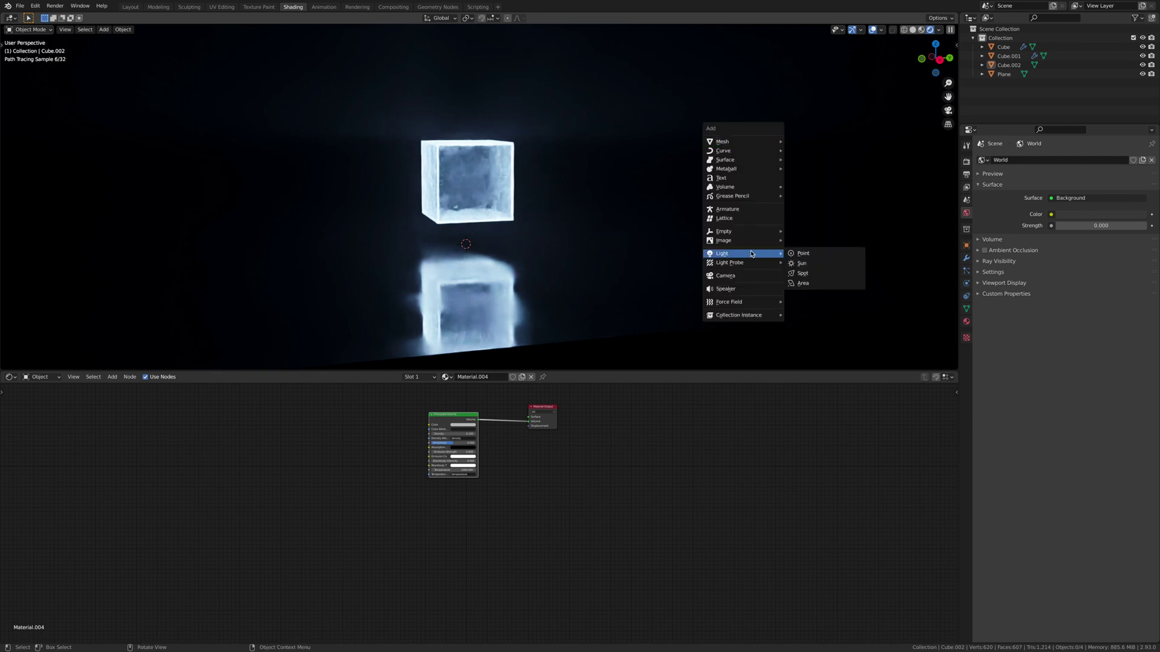
left_click(814, 283)
key("g")
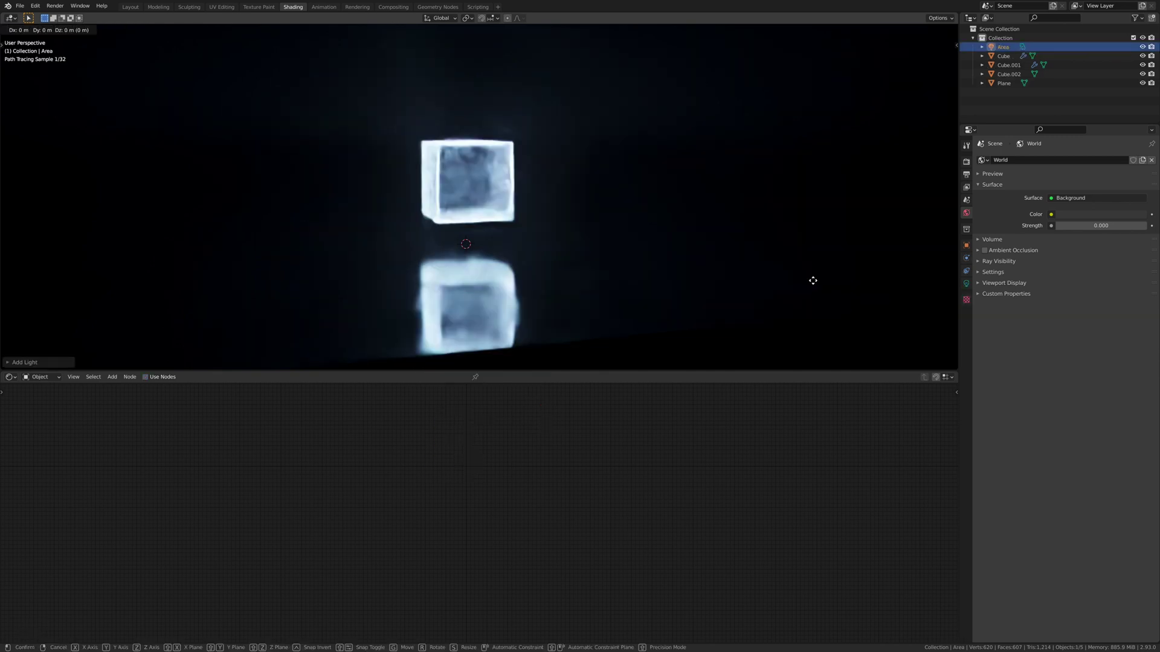
key("z")
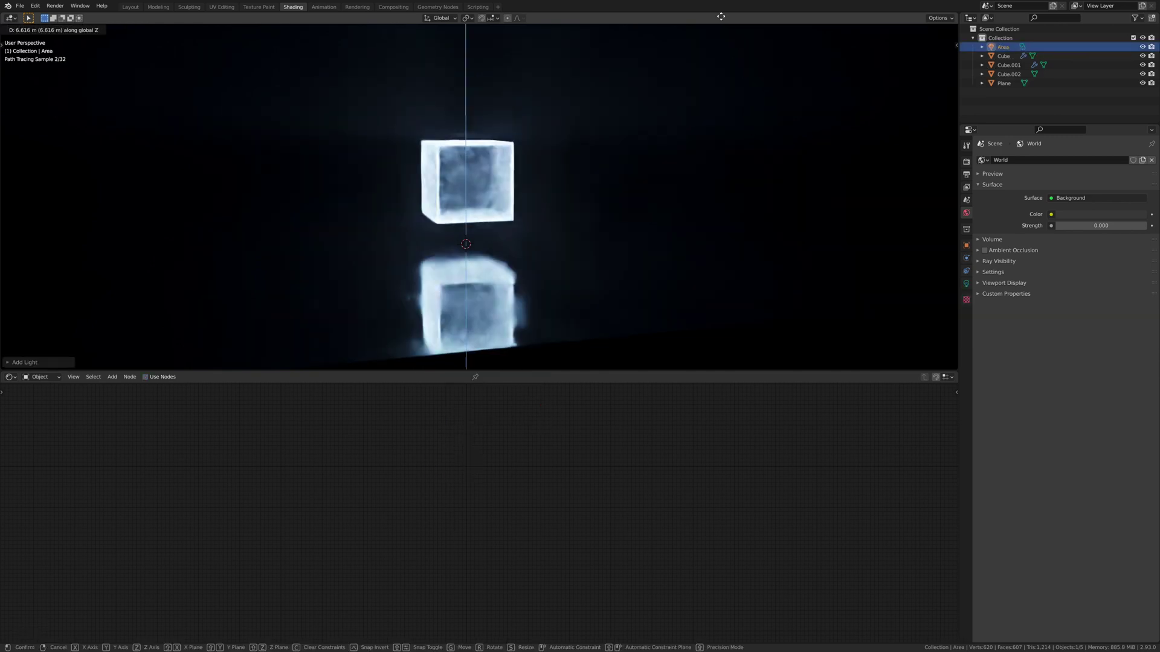
left_click(716, 2)
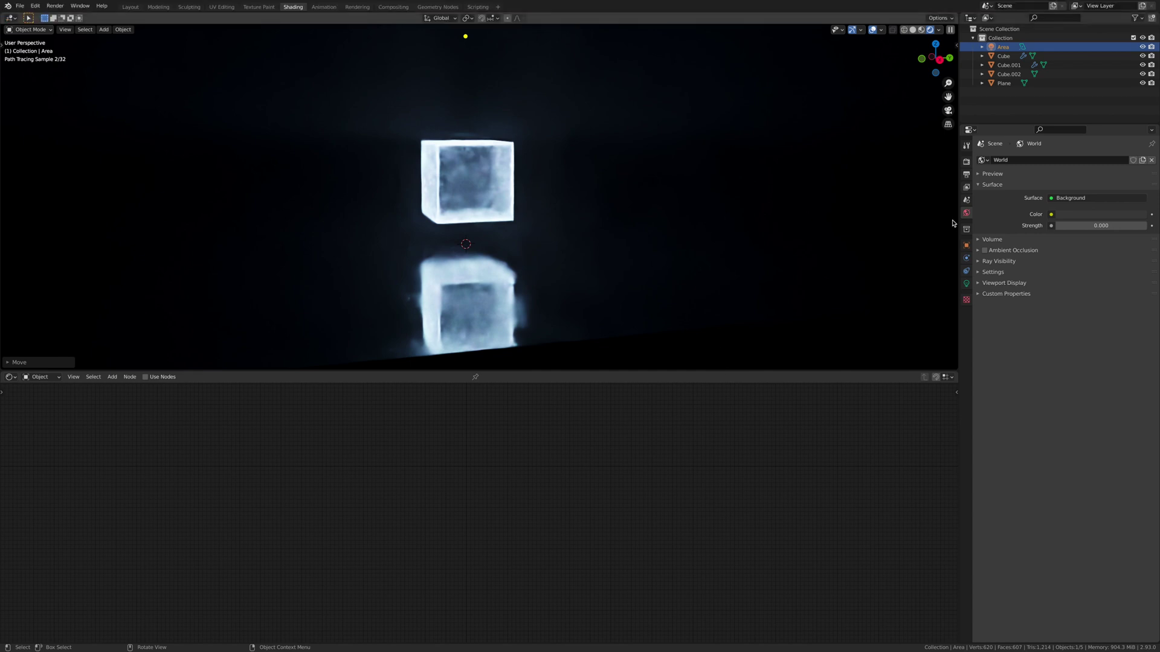
Step: Set the area light's power to 500 W and give it a cyan colour
left_click(966, 284)
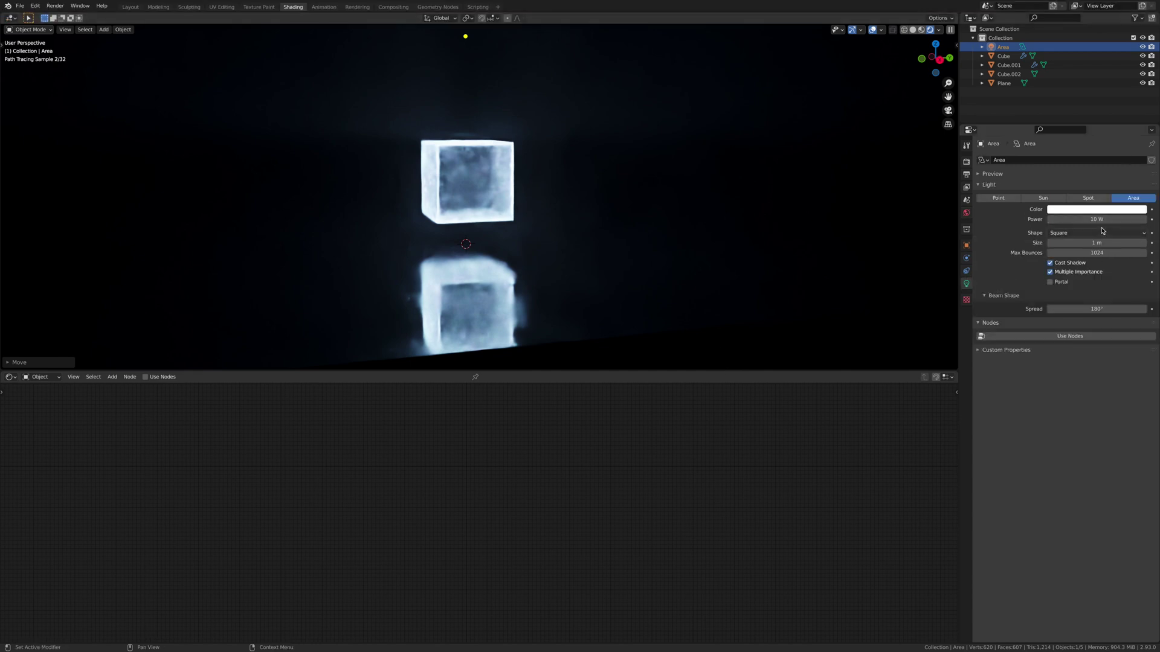
left_click(1083, 218)
key("BackSpace")
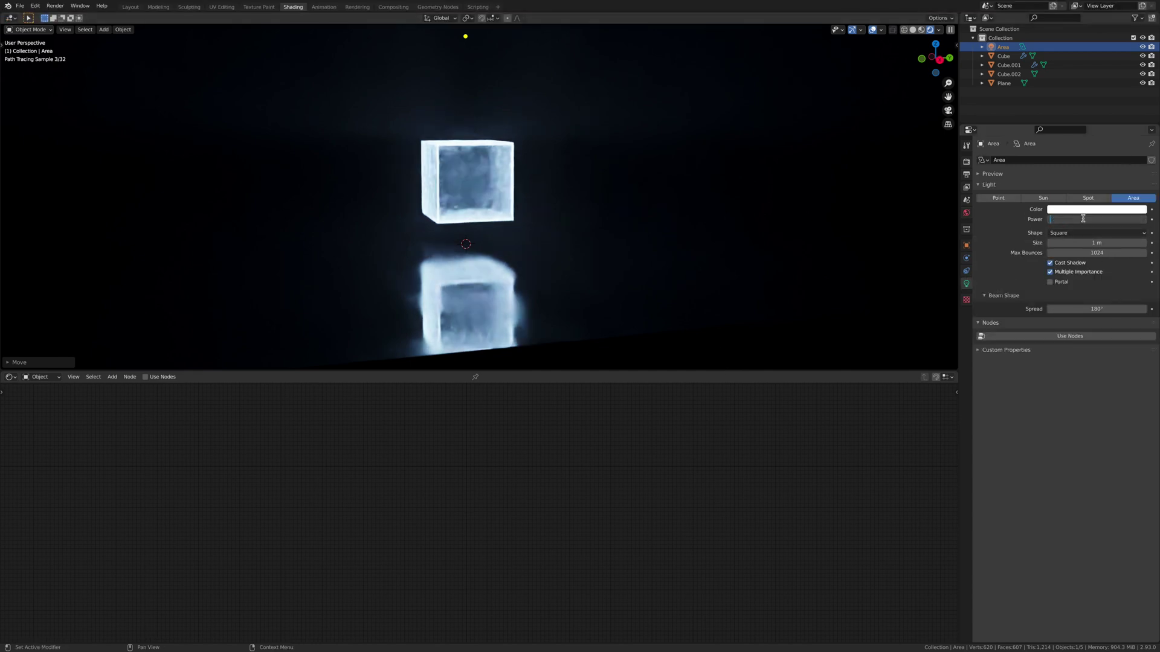
type("500")
key("Return")
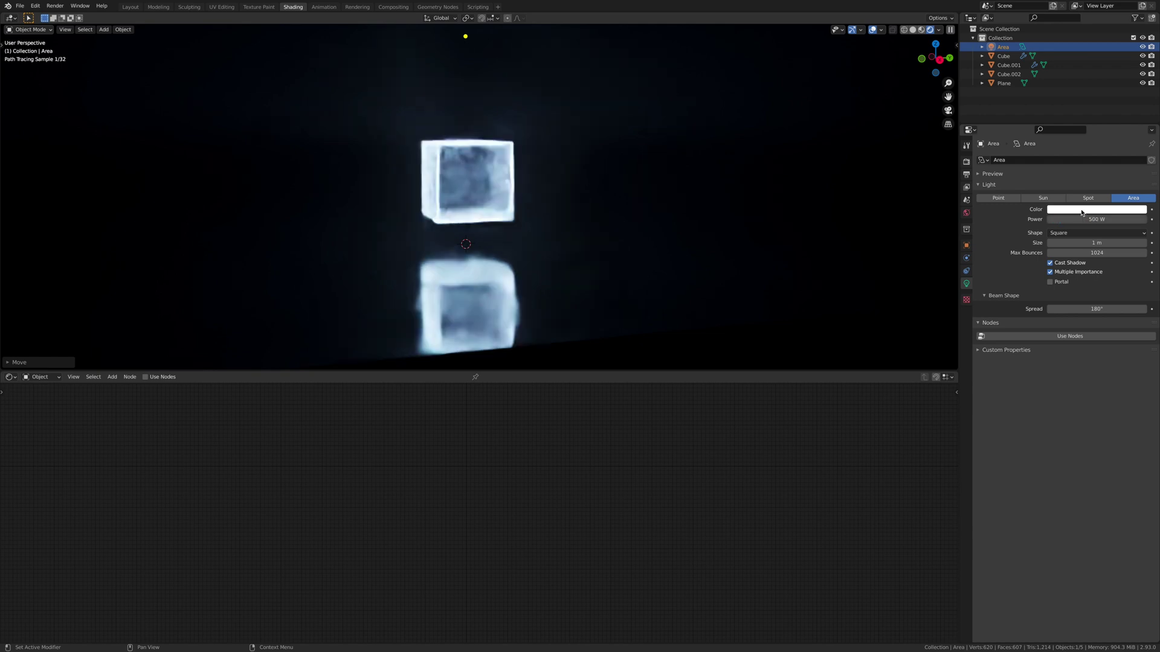
left_click(1082, 211)
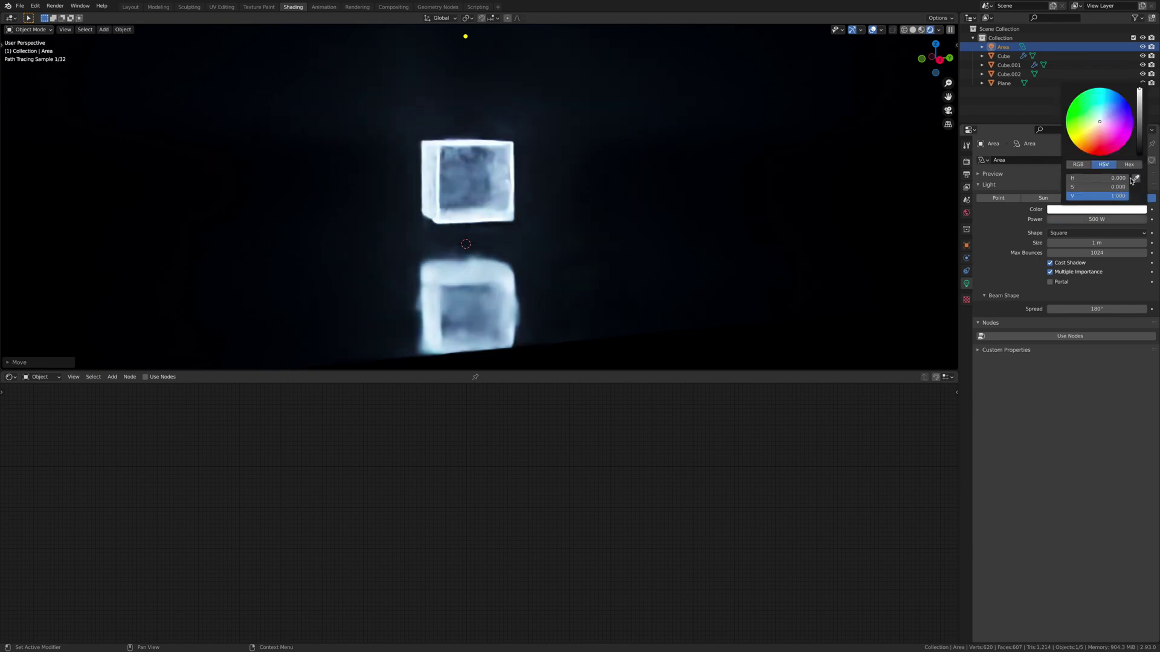
left_click(1101, 117)
left_click_drag(1101, 117, 1105, 107)
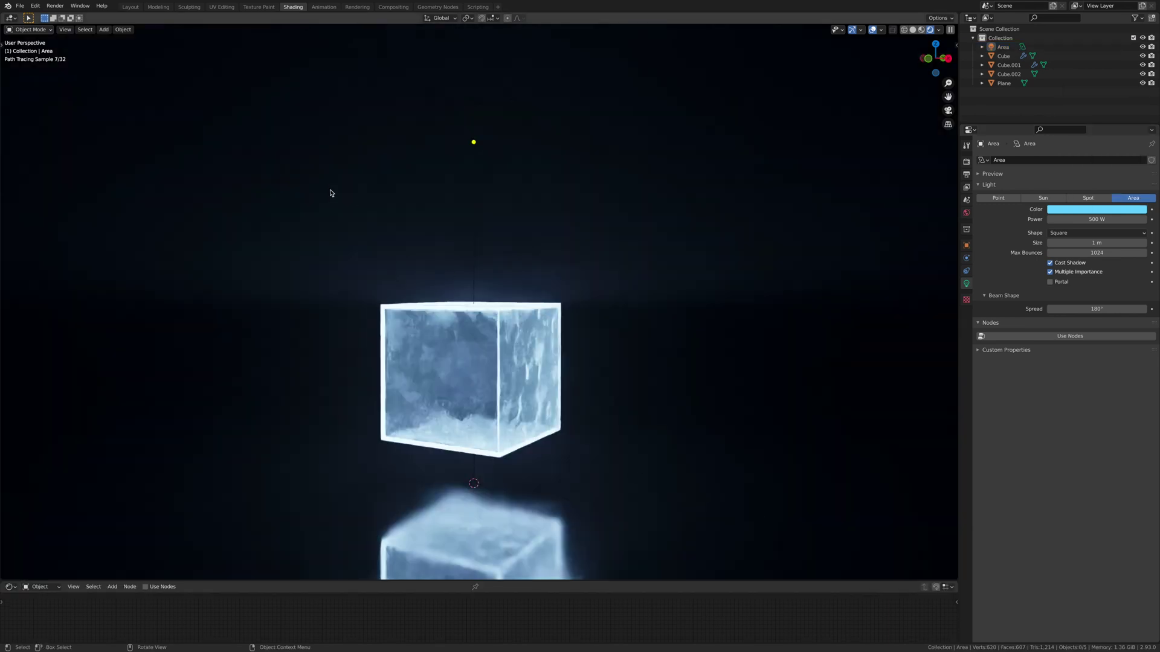
Step: Back in the modelling view, add a camera to the scene and deselect it
left_click(131, 7)
key("shift+a")
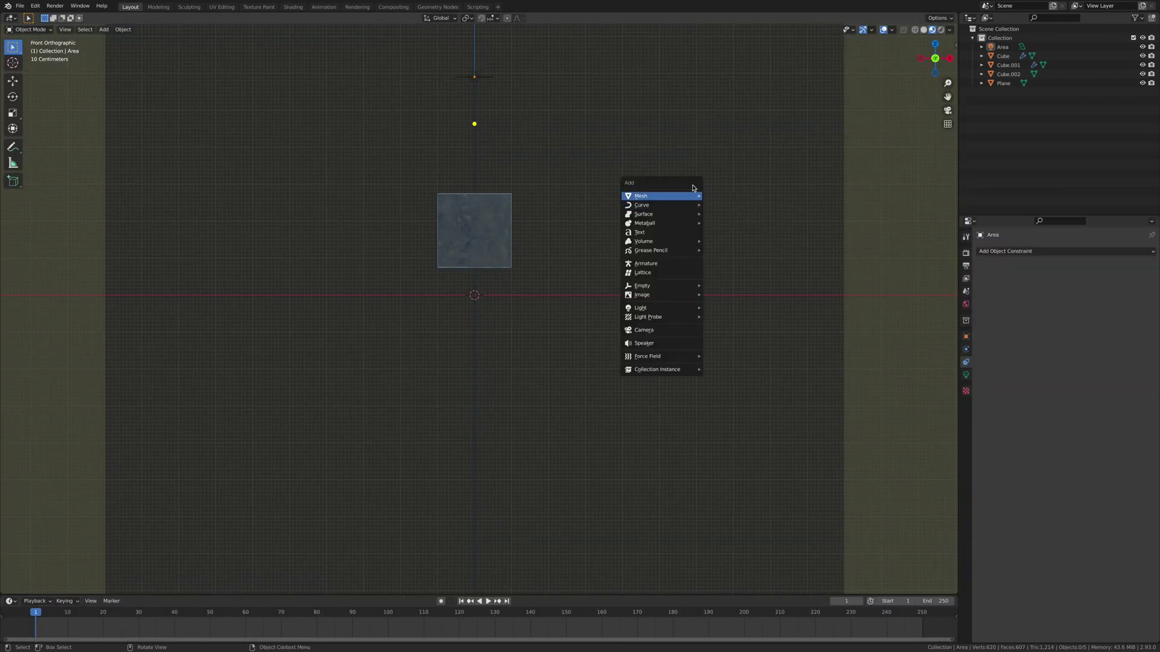
mouse_move(685, 196)
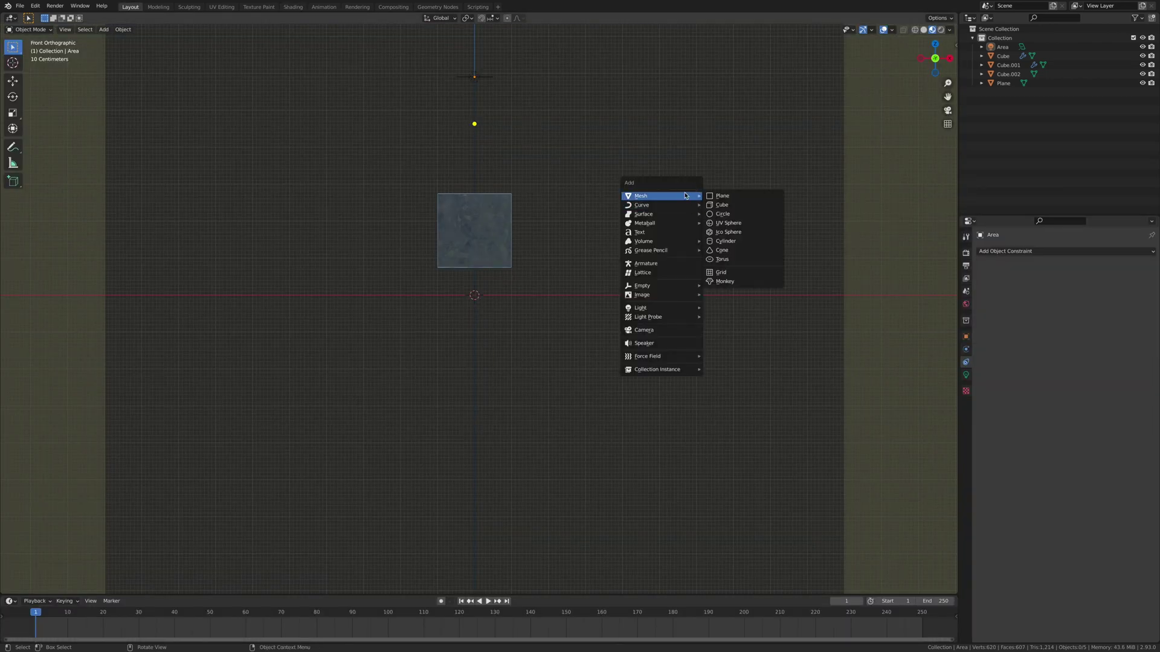
left_click(661, 330)
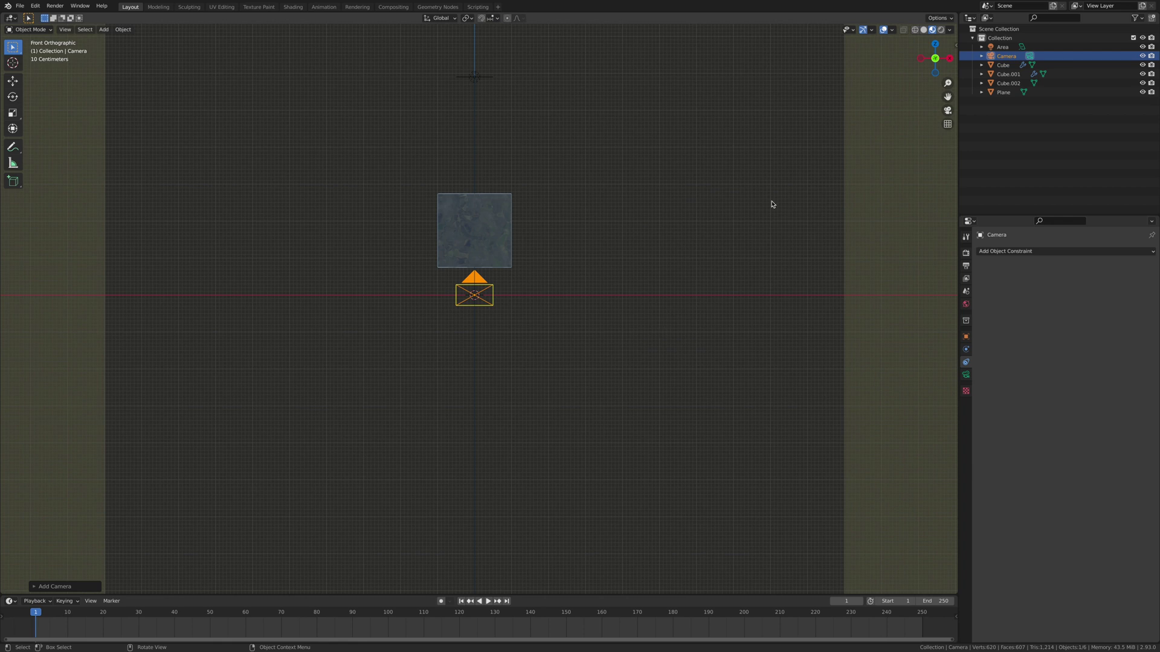
left_click(890, 128)
Step: Add a BezierCircle curve at the origin, then select the camera
key("shift+a")
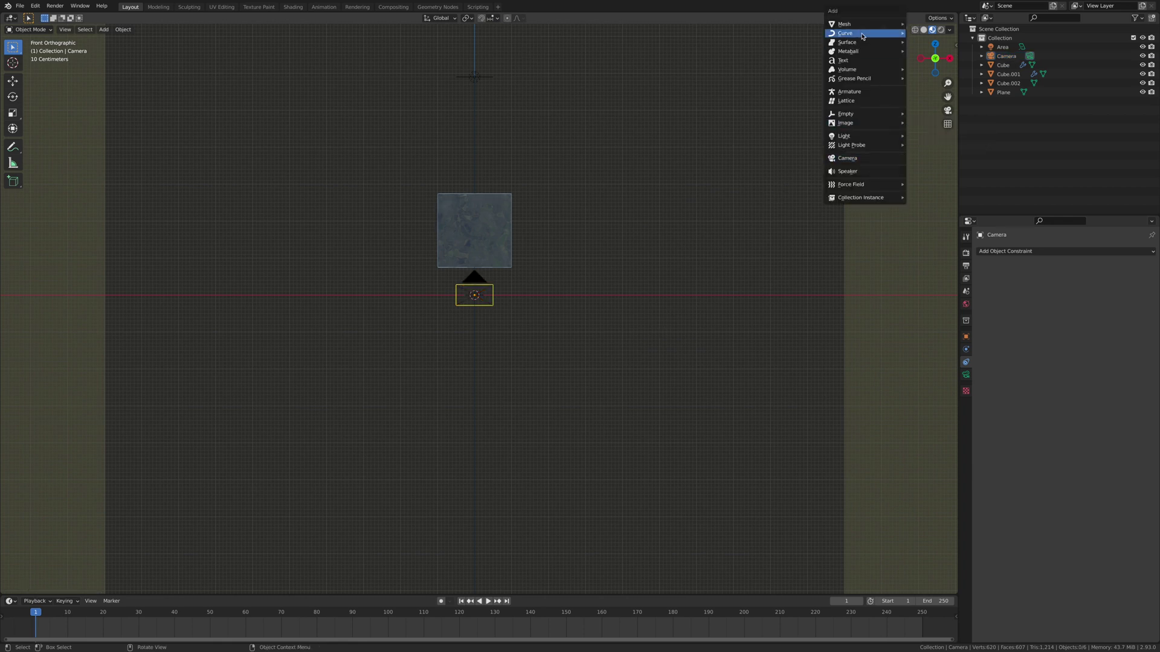
mouse_move(862, 34)
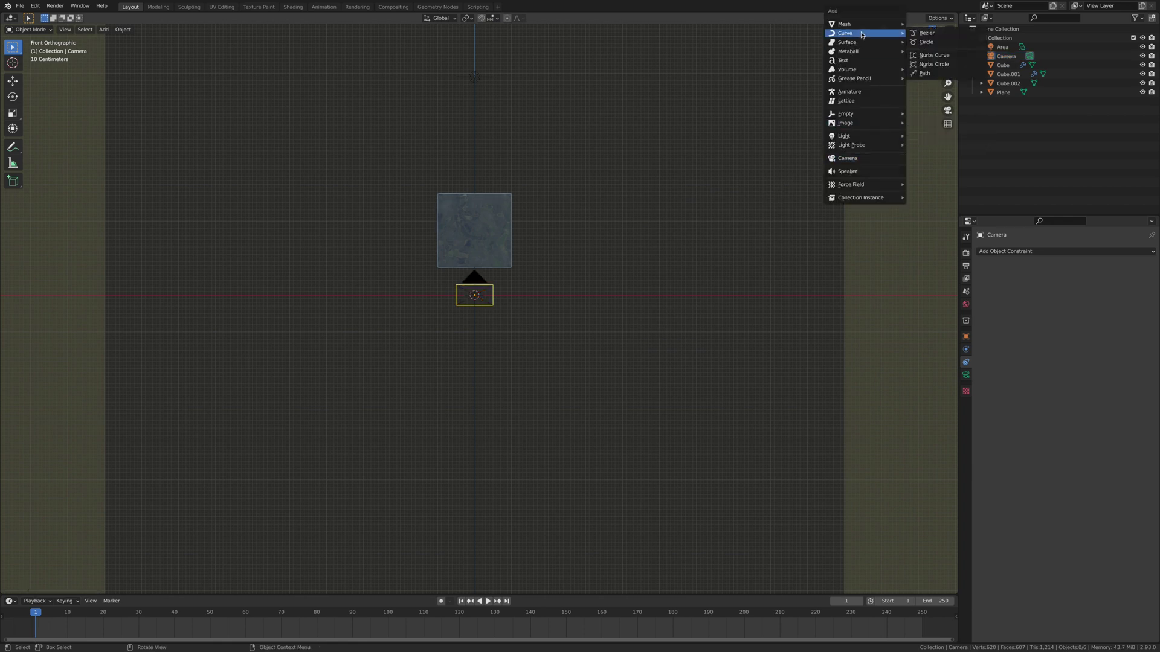
left_click(926, 41)
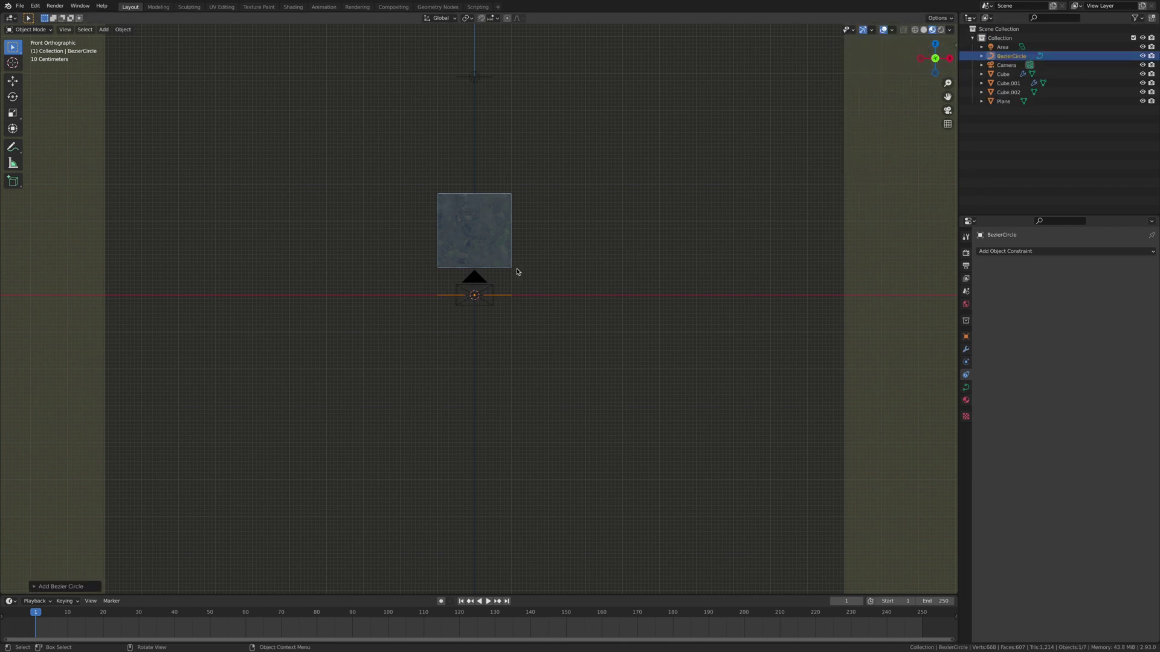
left_click(481, 281)
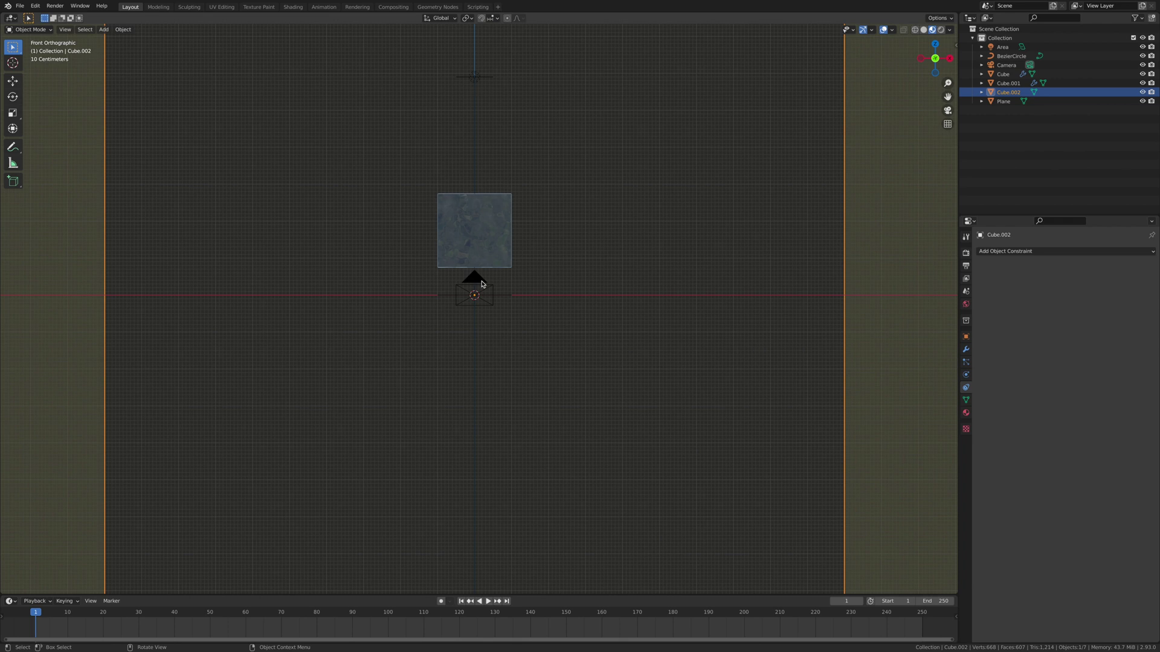
Step: Give the camera a Follow Path constraint on BezierCircle with Follow Curve and -X forward axis
left_click(477, 289)
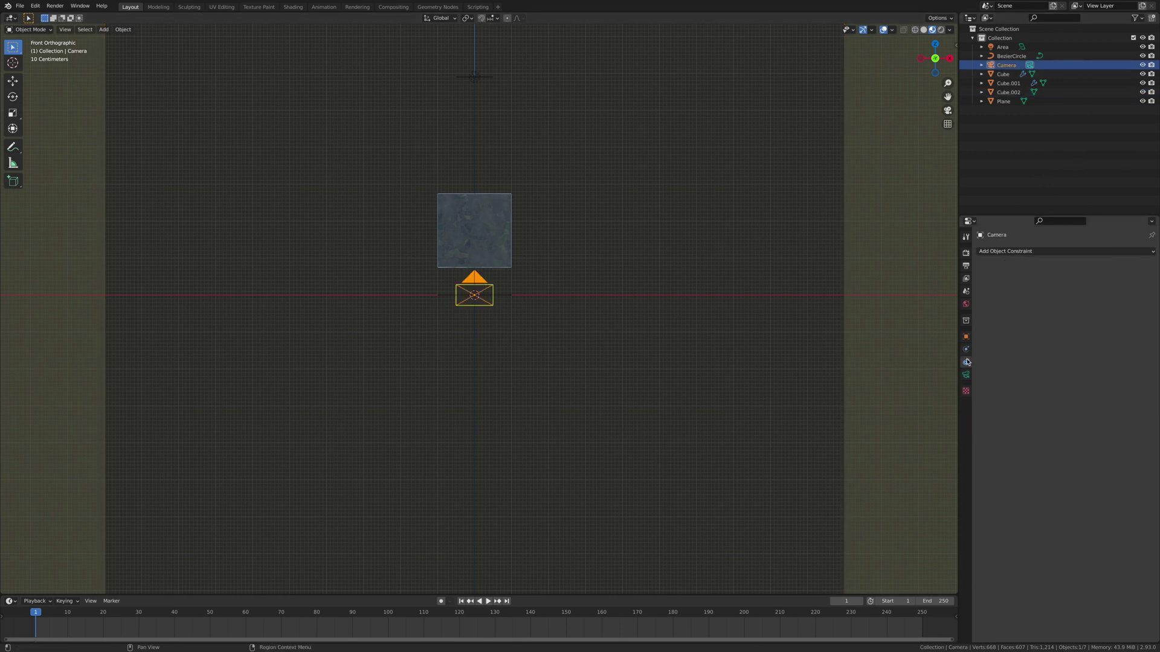
left_click(1010, 252)
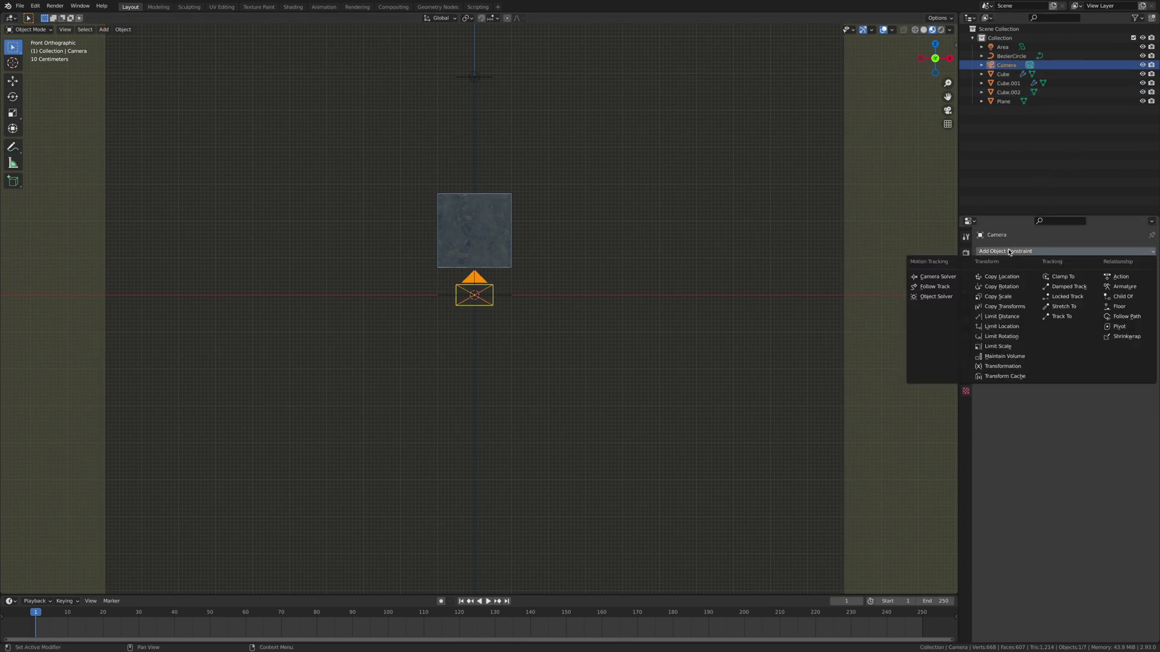
left_click(1128, 318)
left_click(1052, 281)
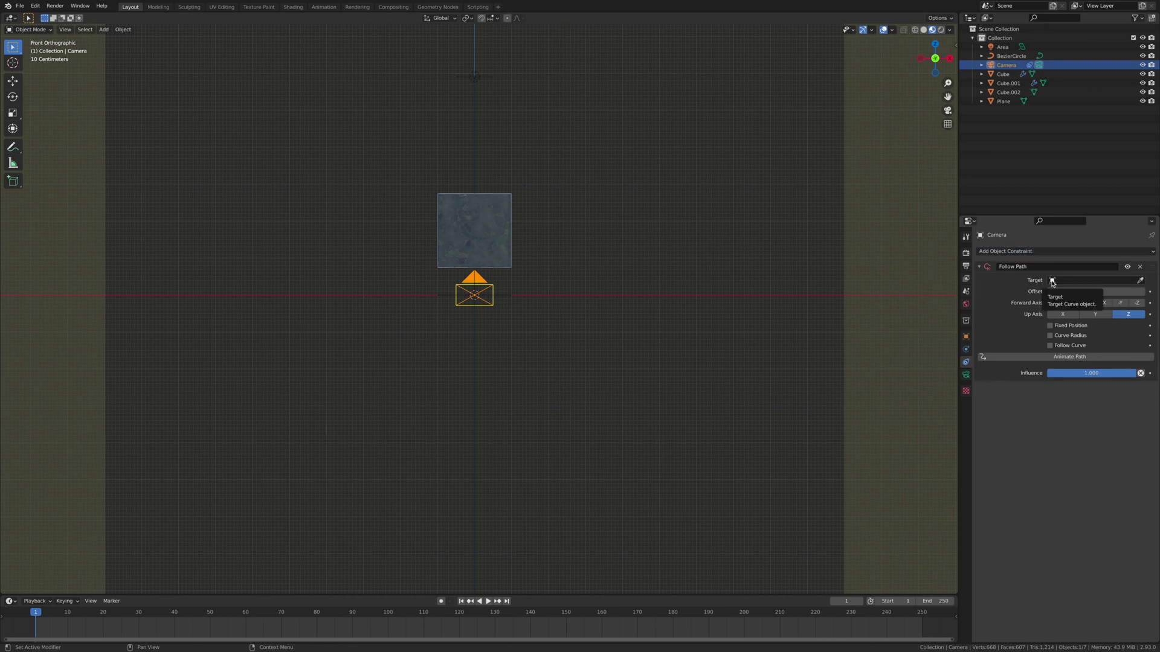
left_click(1065, 294)
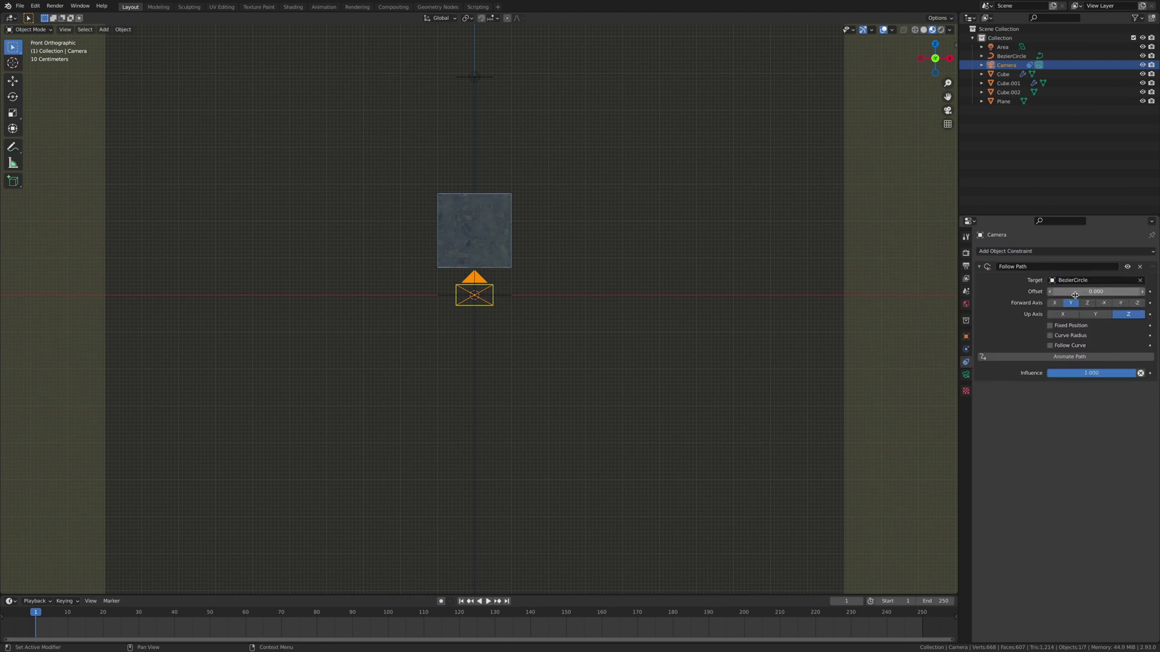
left_click(1050, 346)
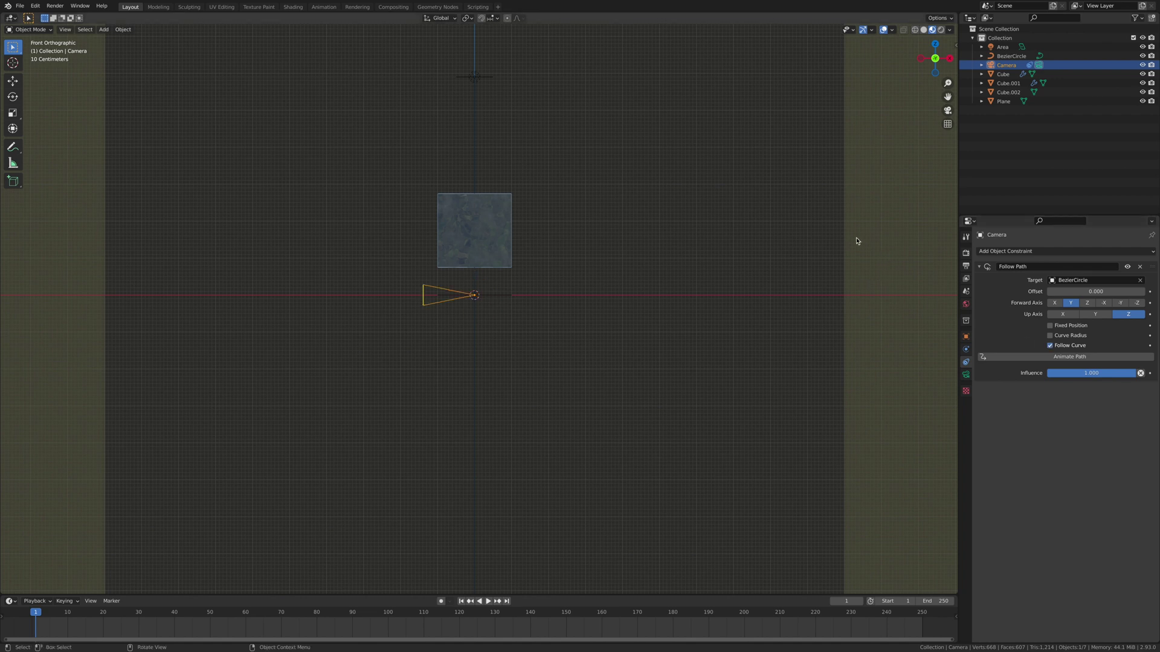
middle_click_drag(857, 241, 894, 257)
left_click(1104, 303)
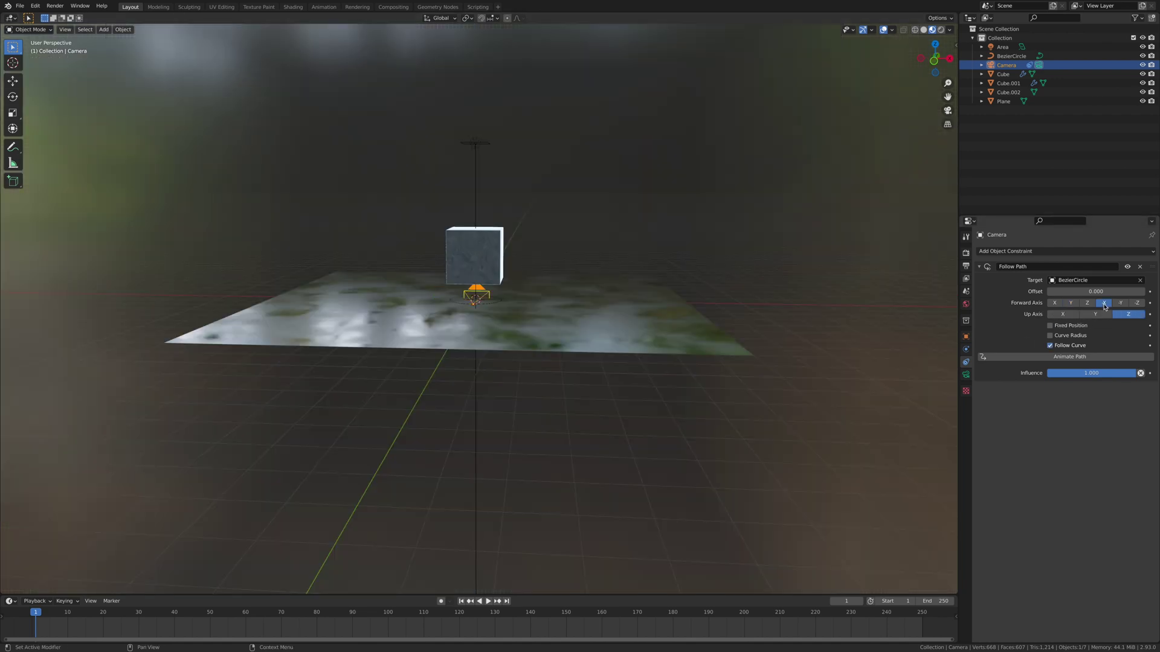
left_click_drag(1095, 291, 1148, 291)
key("ctrl+z")
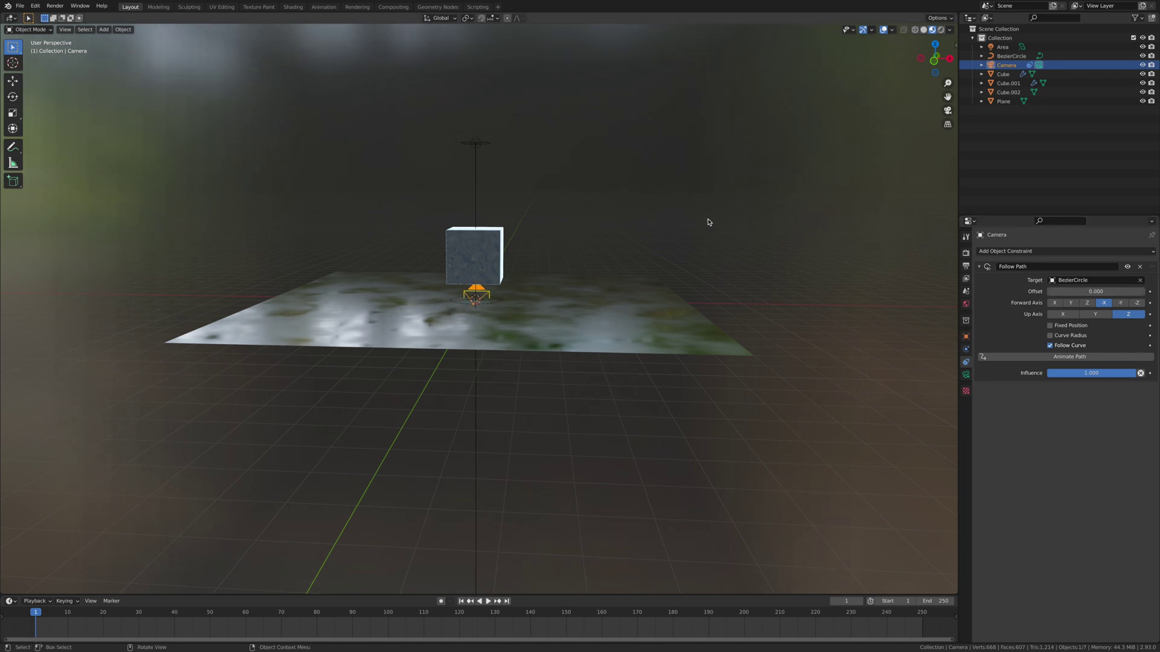
Step: Switch the viewport to look through the active camera
left_click(70, 32)
mouse_move(95, 121)
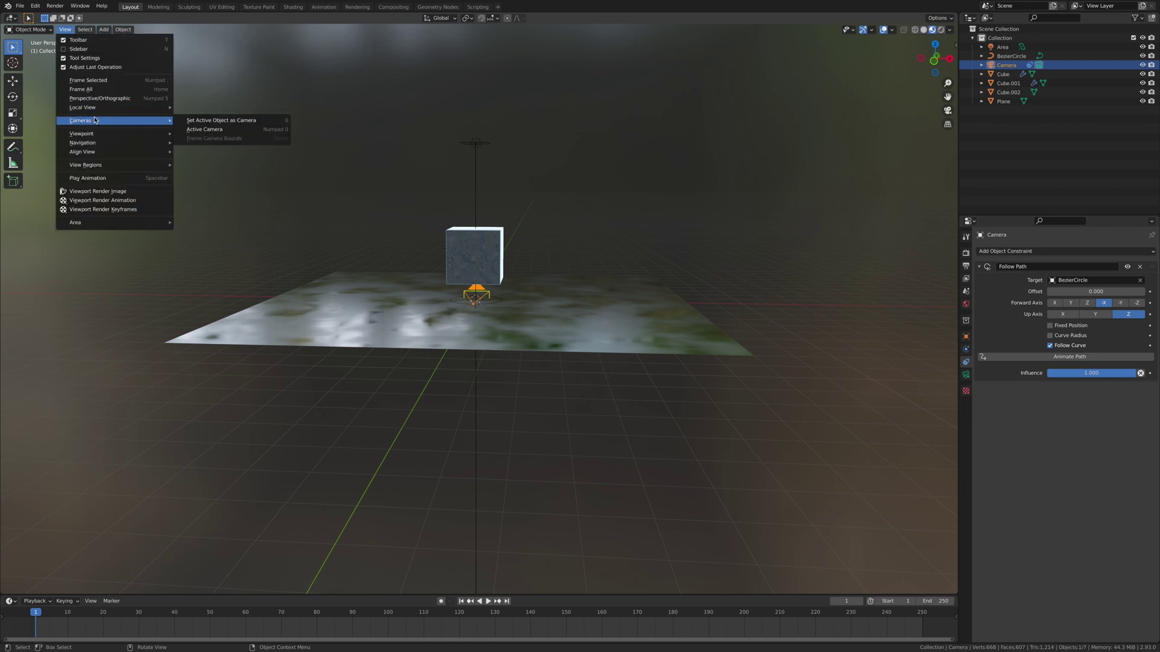
left_click(221, 131)
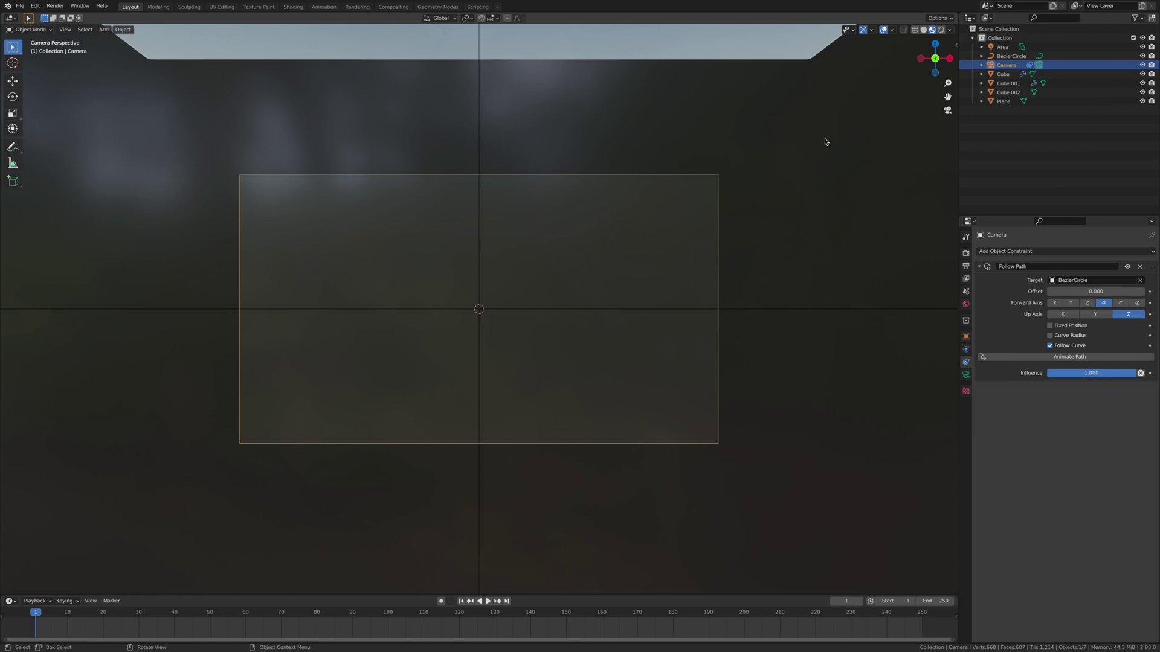
Step: Move the BezierCircle along Z and rescale it until the ice cube is centred in frame
left_click(1011, 55)
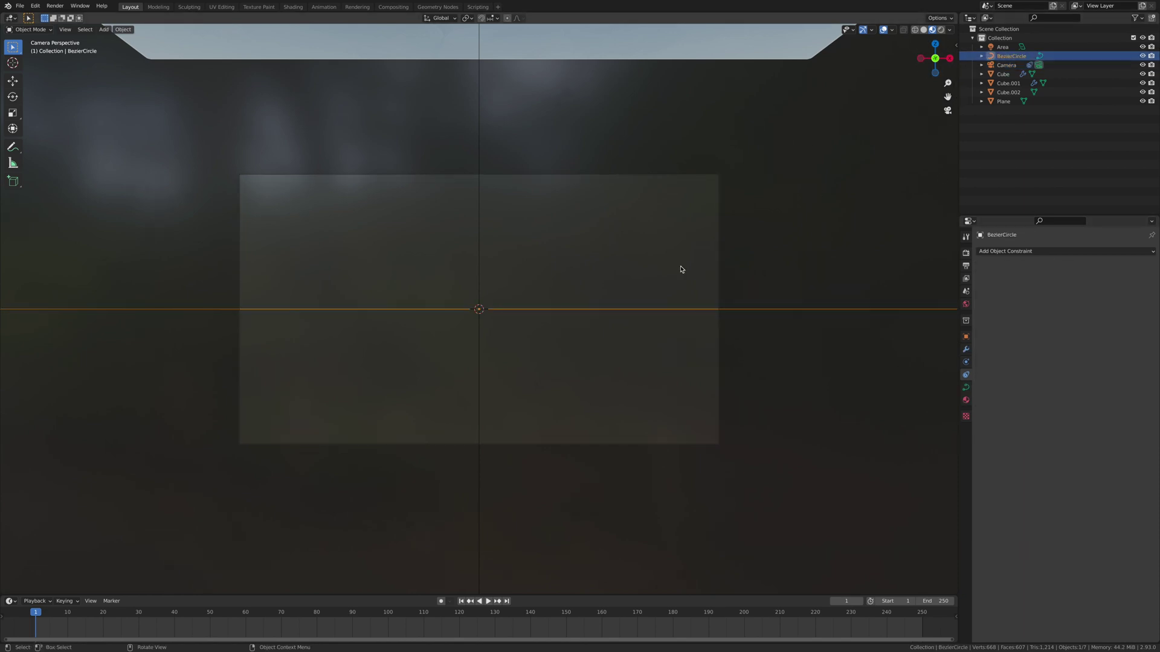
key("g")
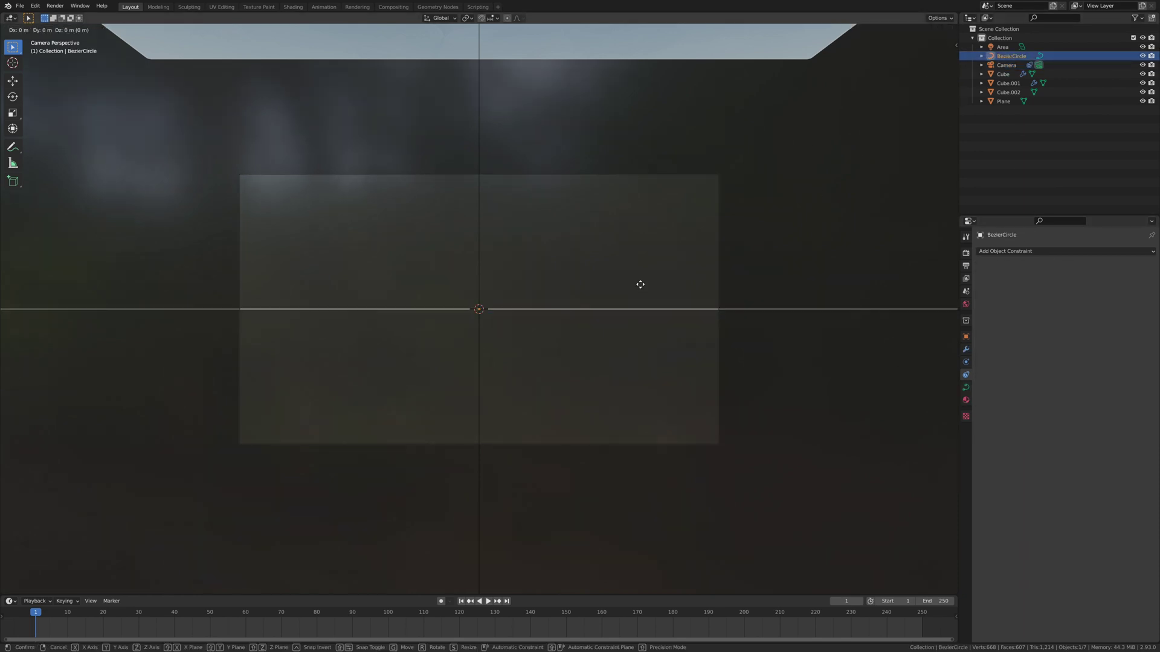
key("z")
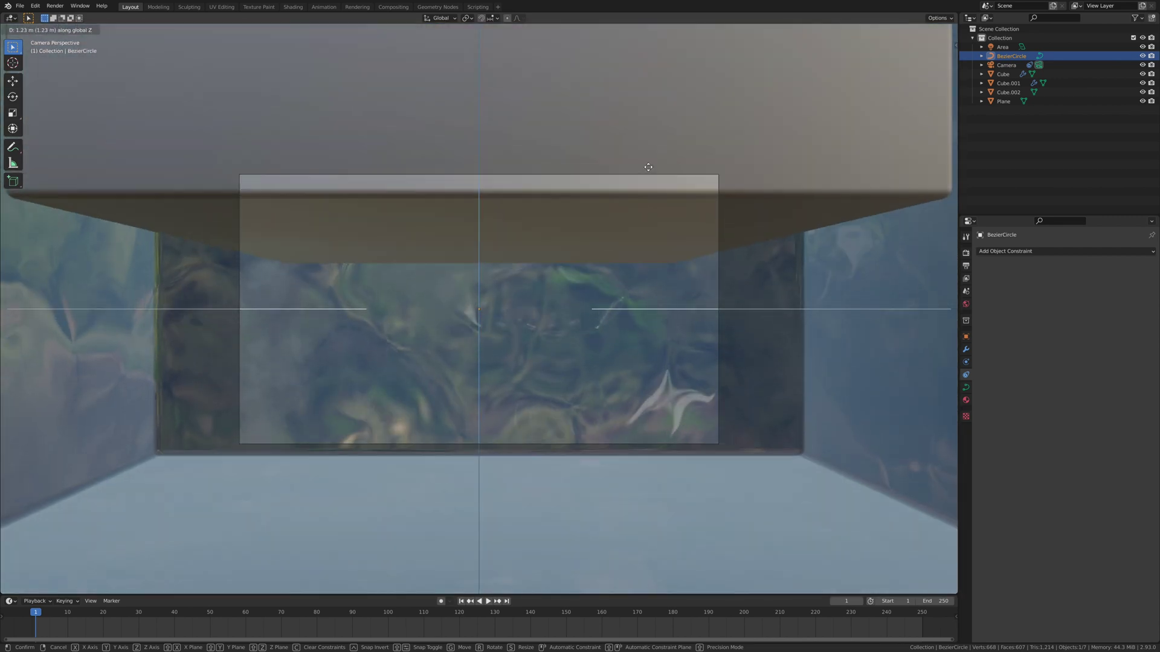
left_click(650, 165)
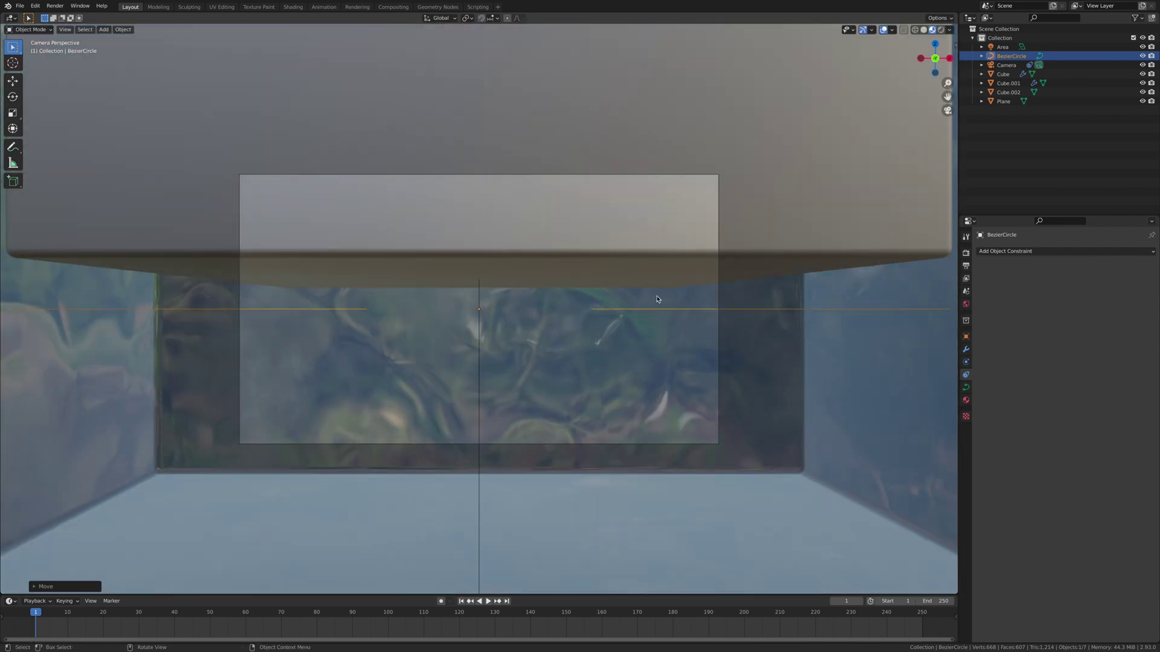
key("s")
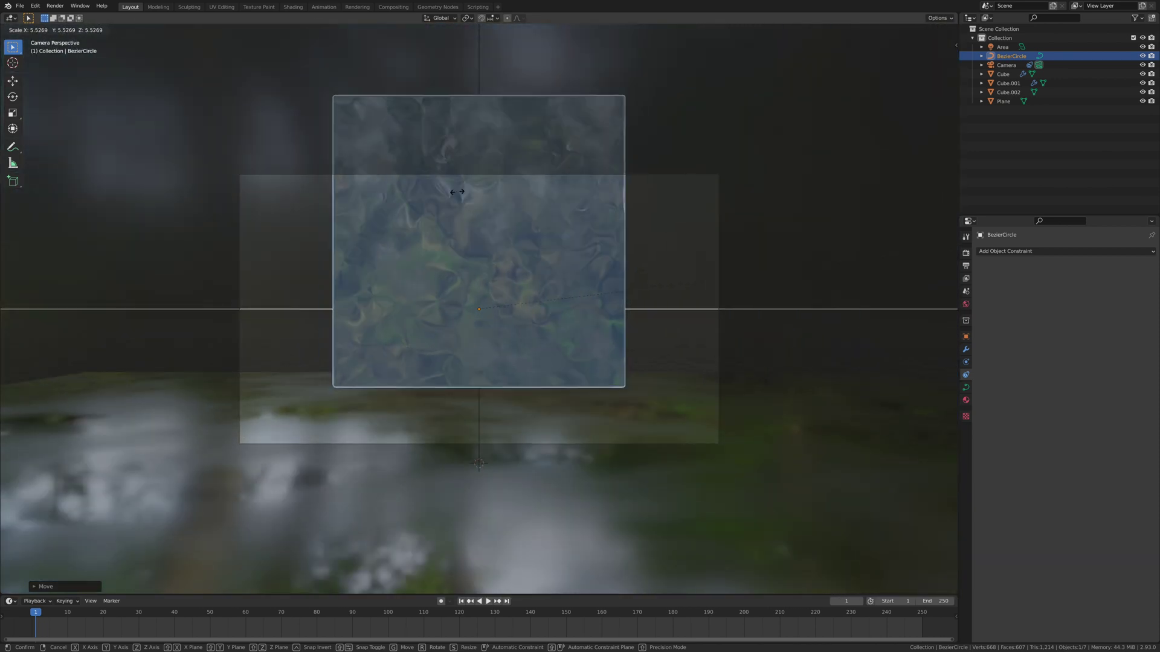
left_click(511, 152)
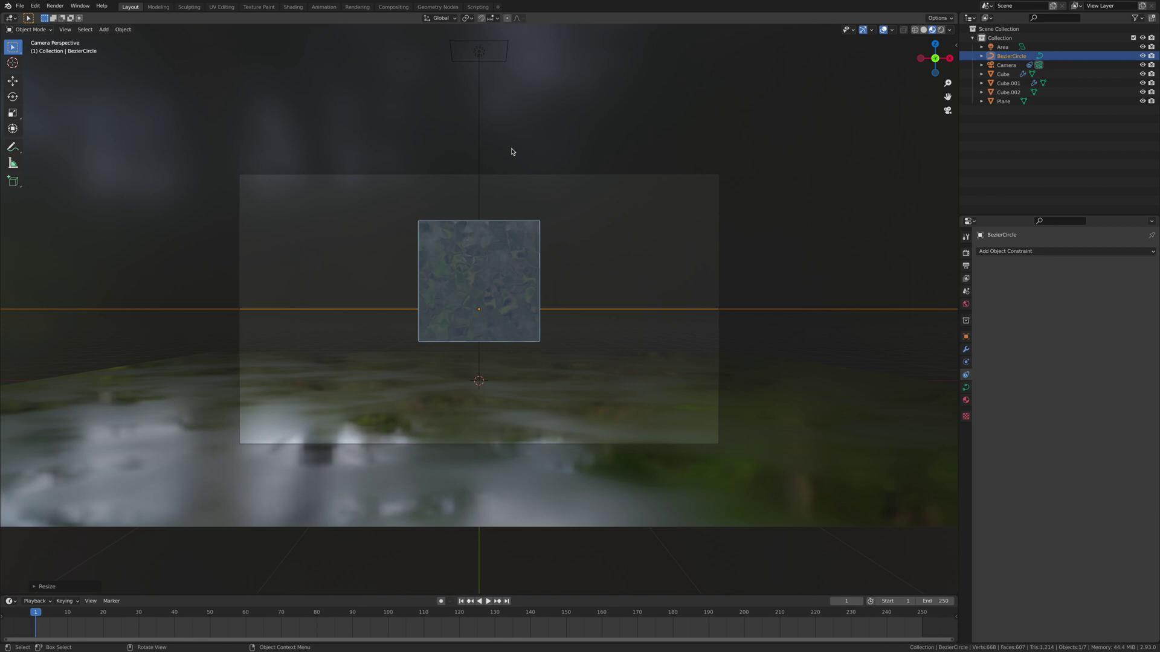
key("g")
key("z")
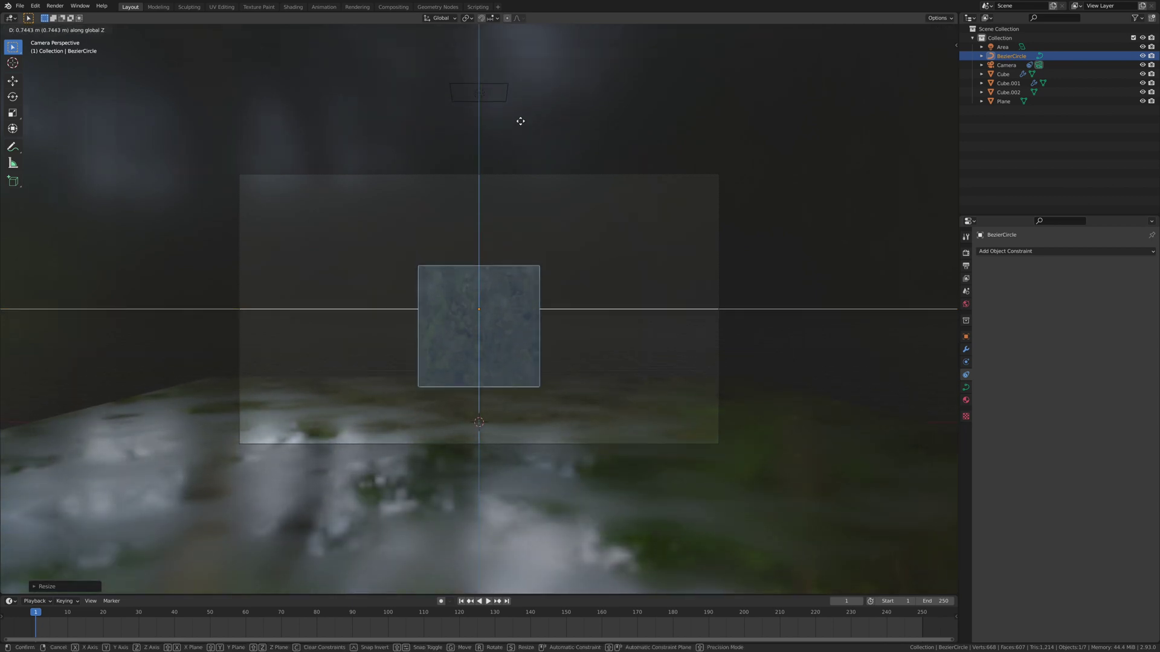
left_click(520, 119)
key("s")
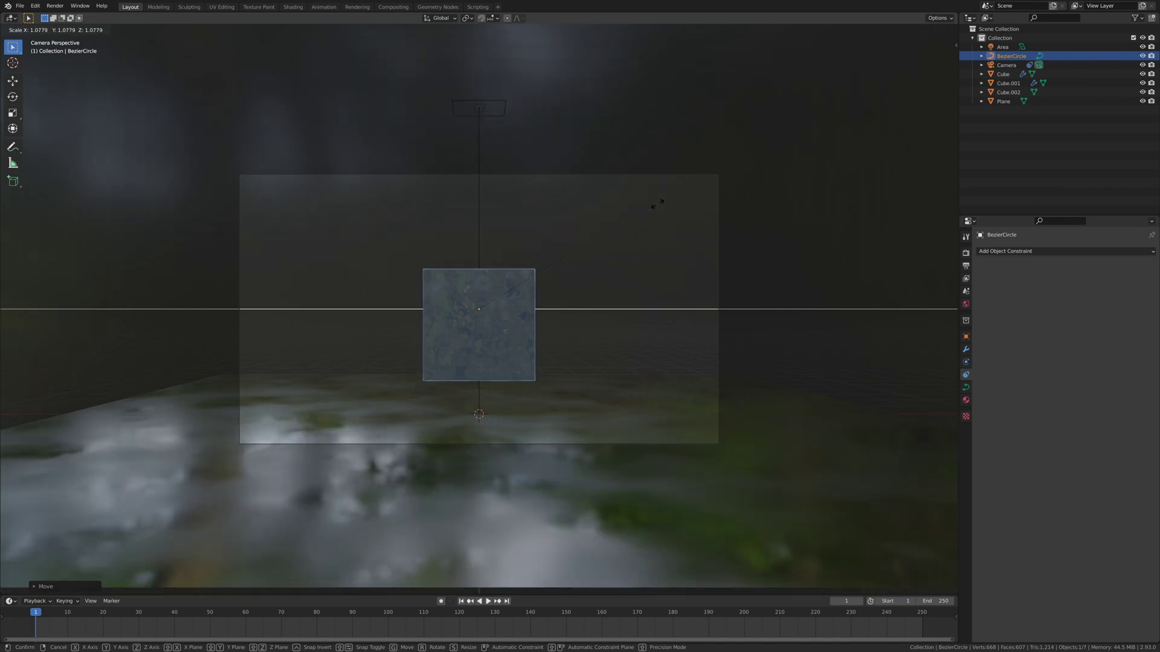
left_click(669, 203)
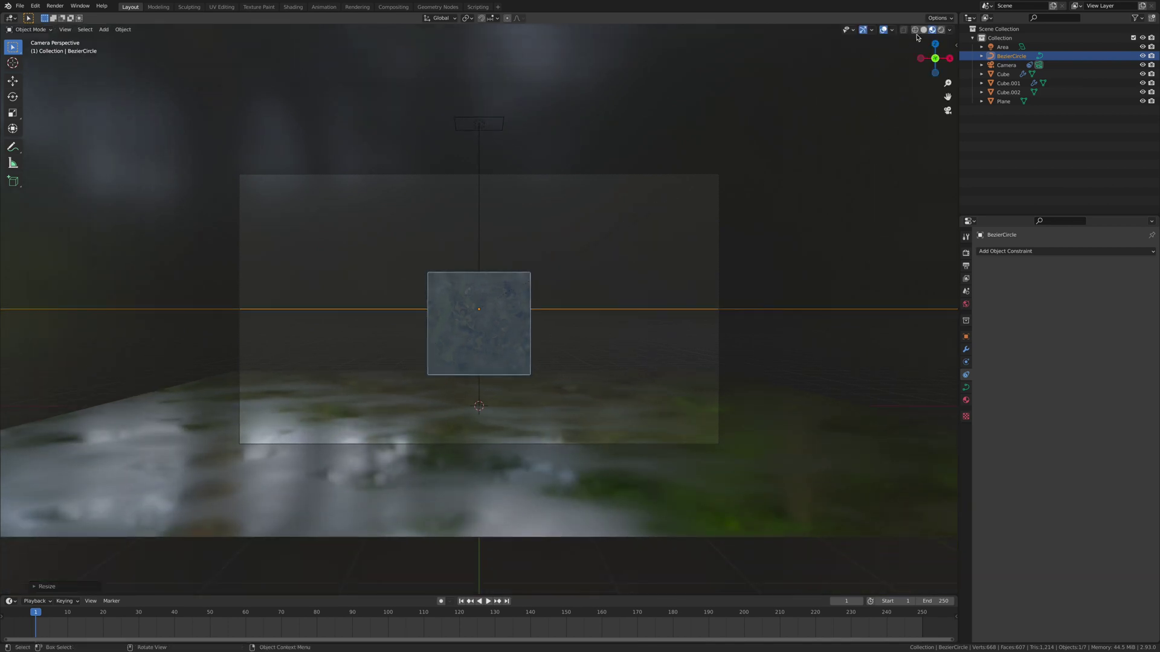
Step: Preview with Rendered shading, set the render engine to Cycles, then return to solid shading
left_click(942, 31)
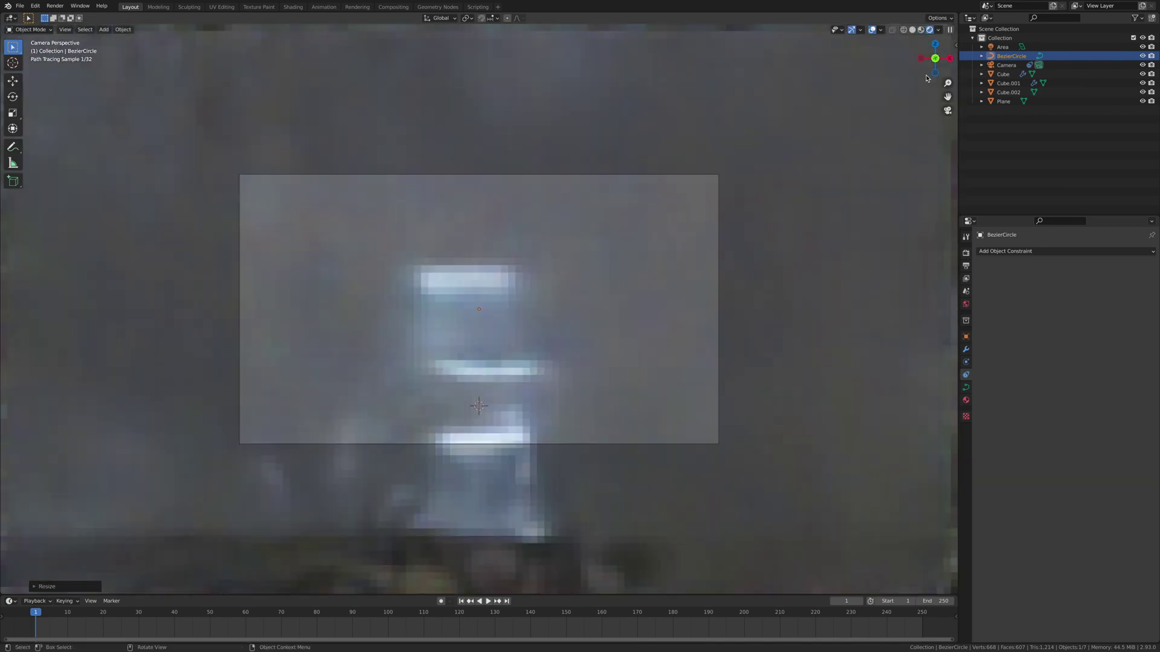
left_click(966, 253)
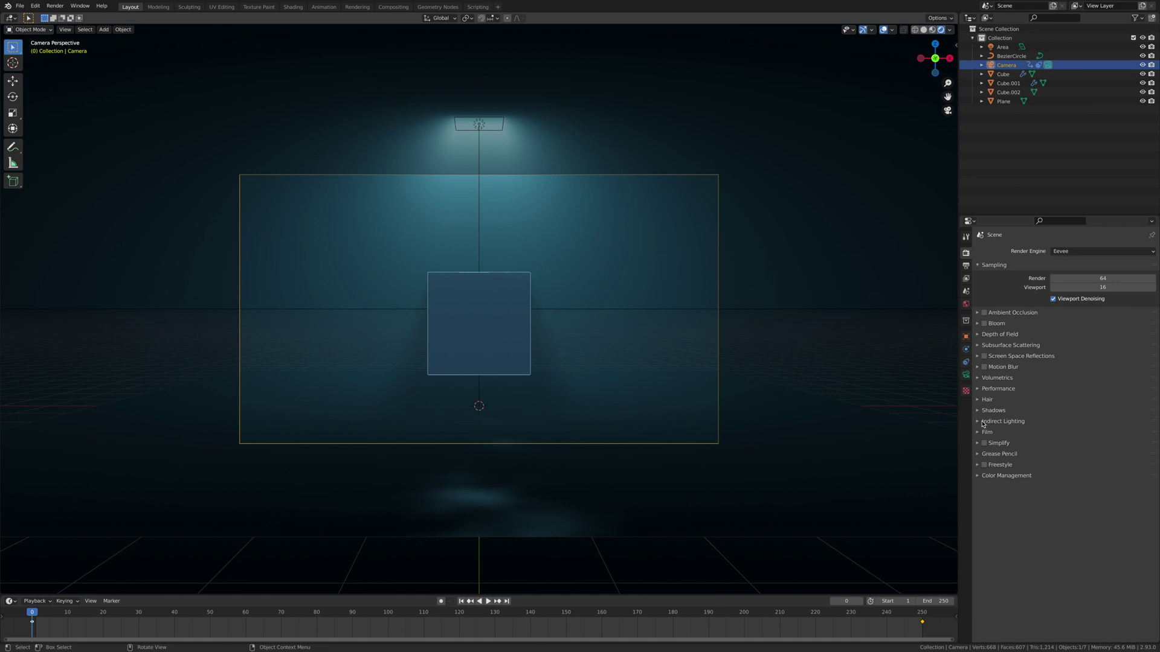
left_click(1091, 252)
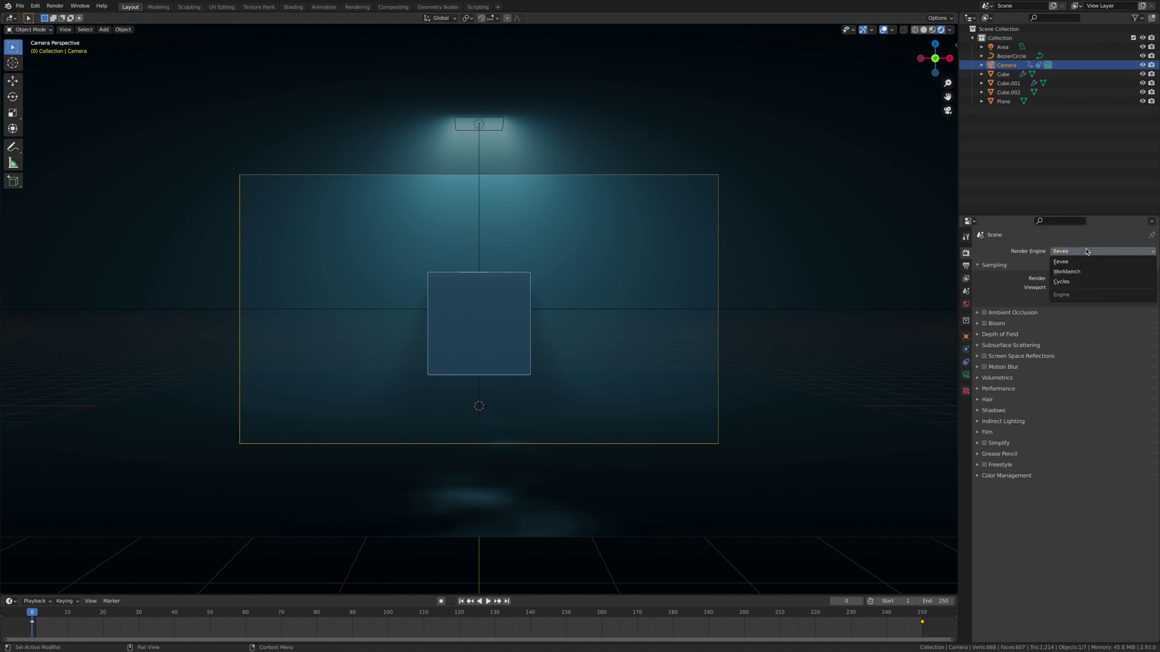
left_click(1078, 281)
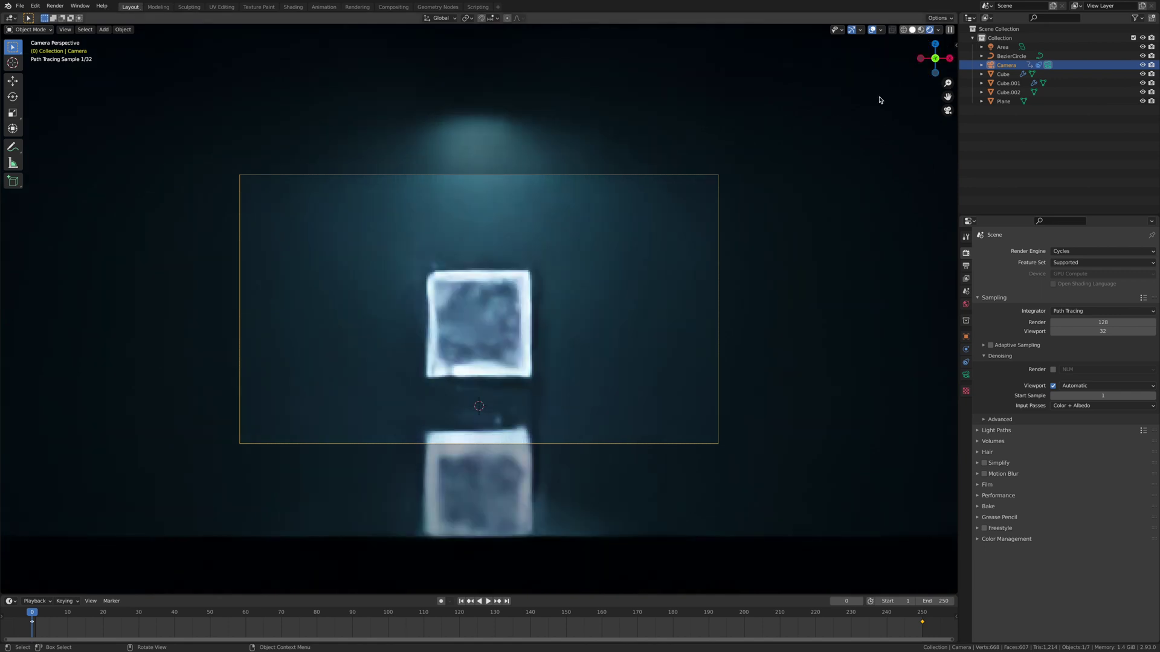
key("z")
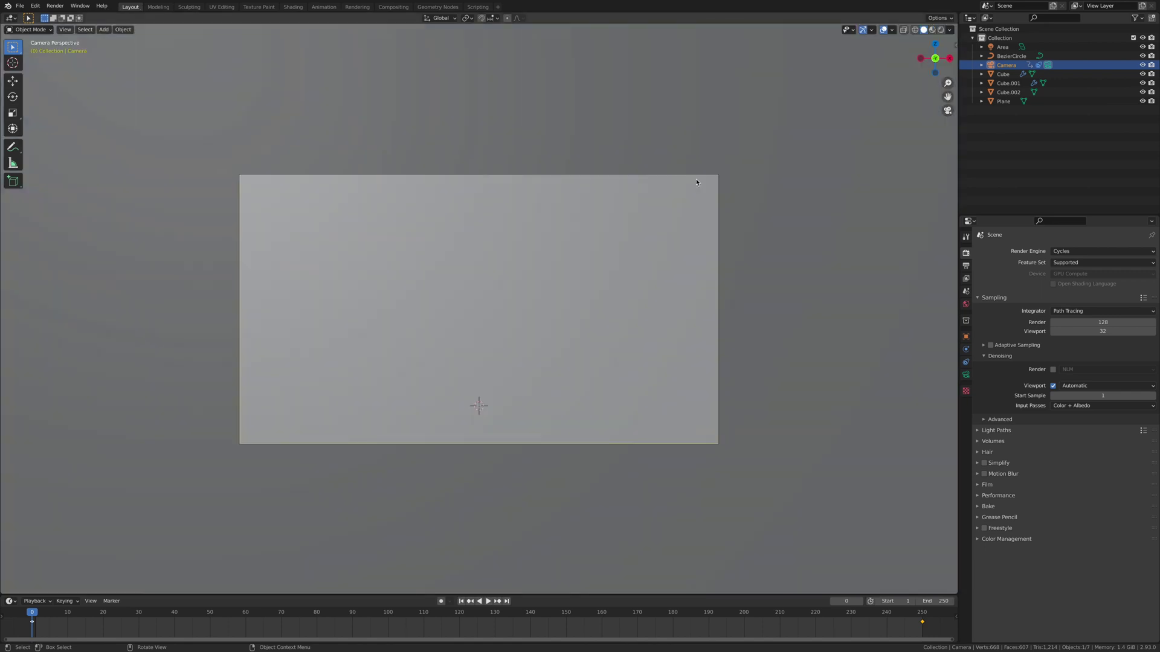
Step: Hide the outer cube Cube.002 to expose the plane and small cube
scroll(696, 182, "down", 5)
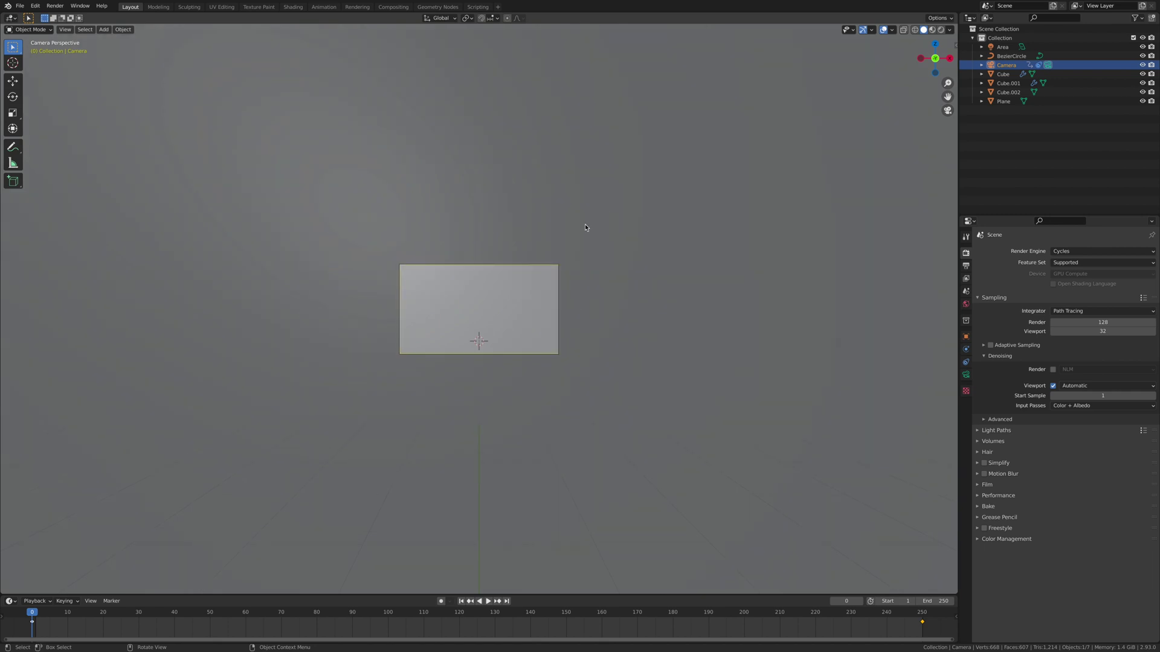
middle_click_drag(585, 228, 554, 302)
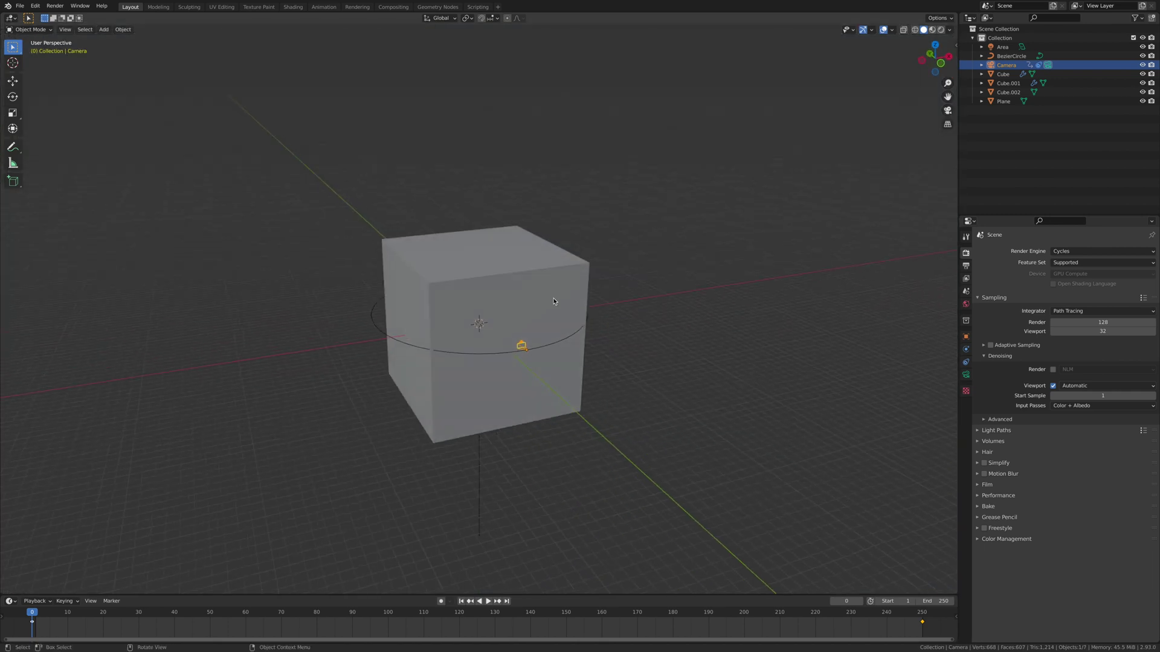
left_click(554, 302)
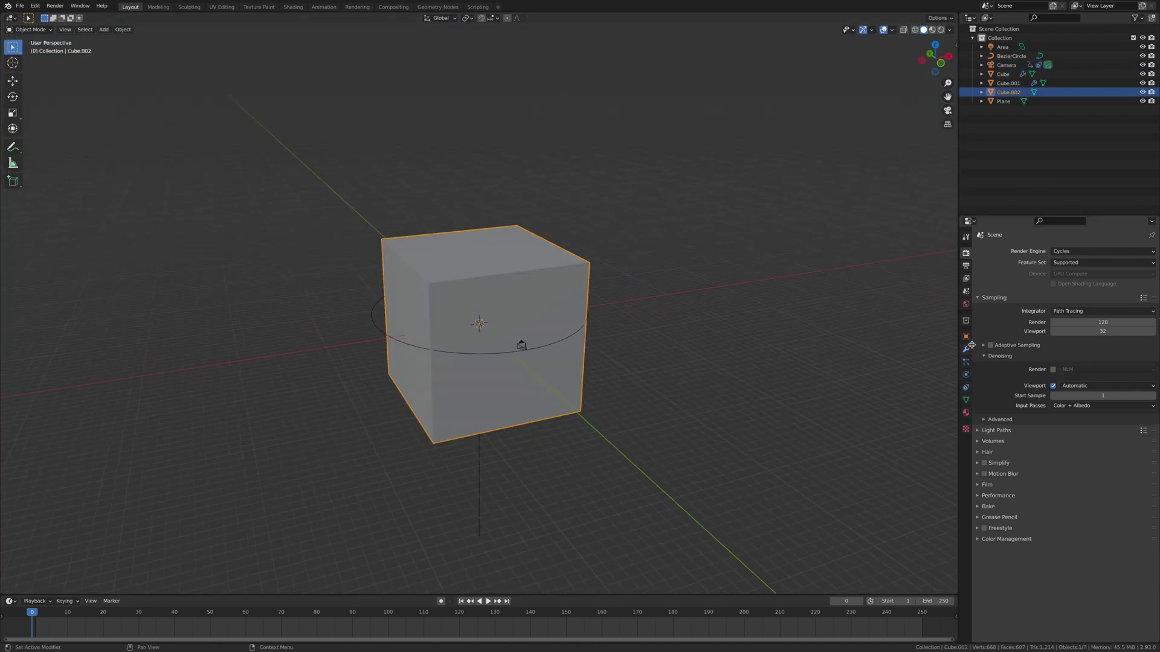
left_click(966, 375)
key("h")
middle_click_drag(664, 181, 699, 214)
scroll(699, 214, "up", 3)
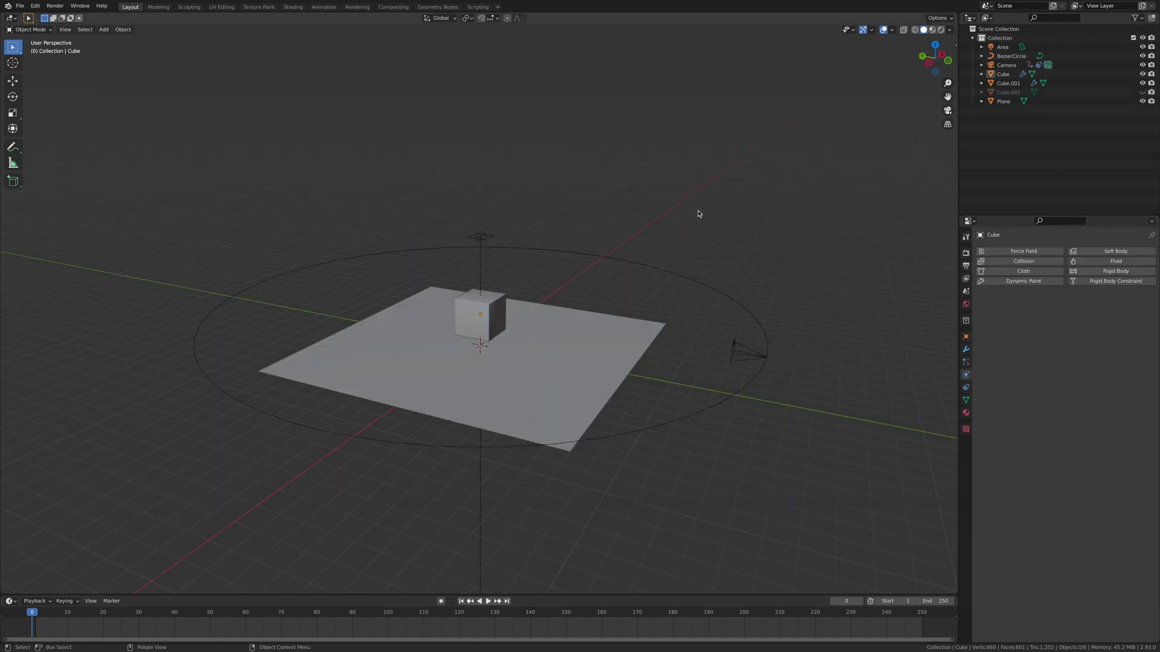
Step: Add a new plane, scale it by 8, and shift it slightly along Z
key("shift+a")
mouse_move(699, 214)
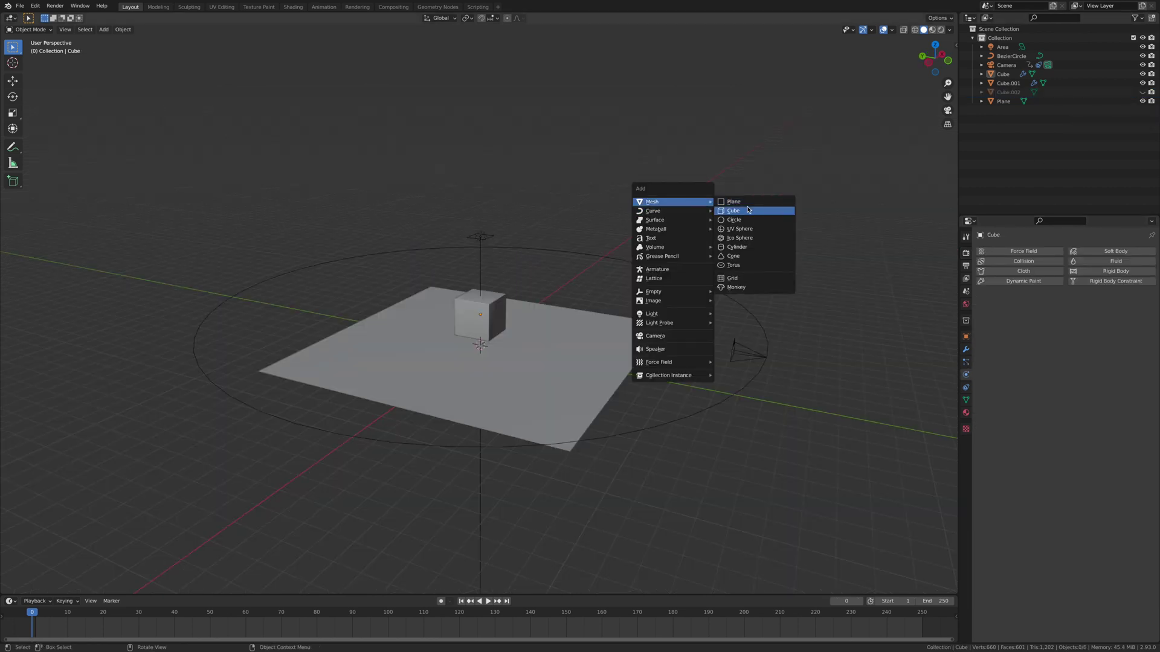
left_click(747, 201)
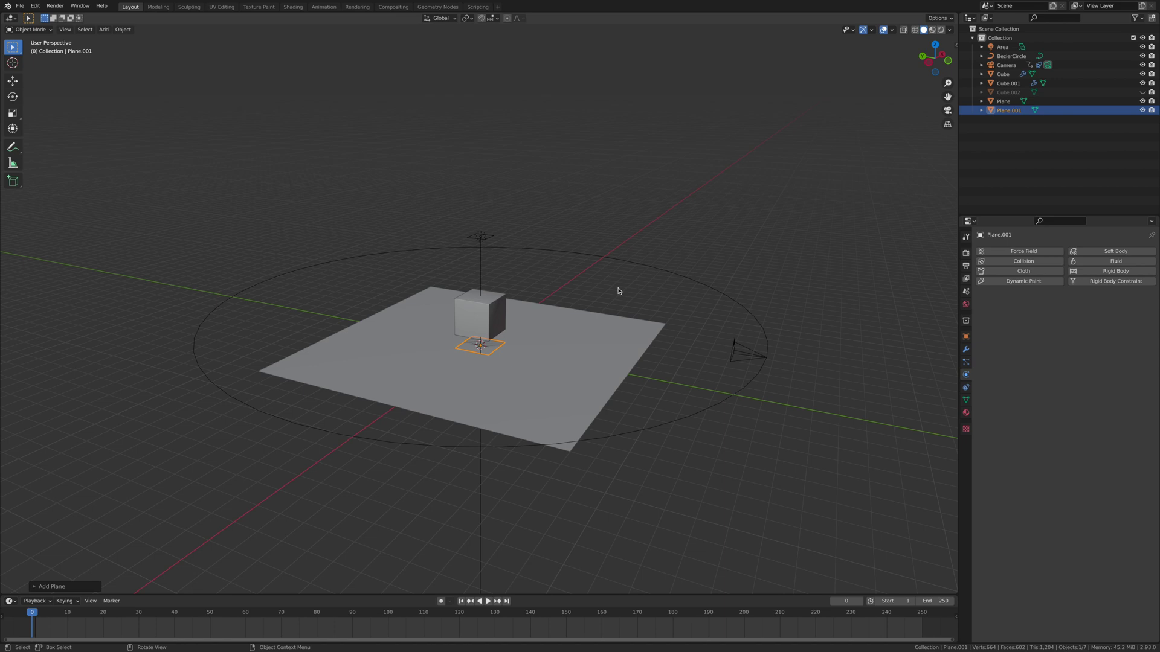
type("s8")
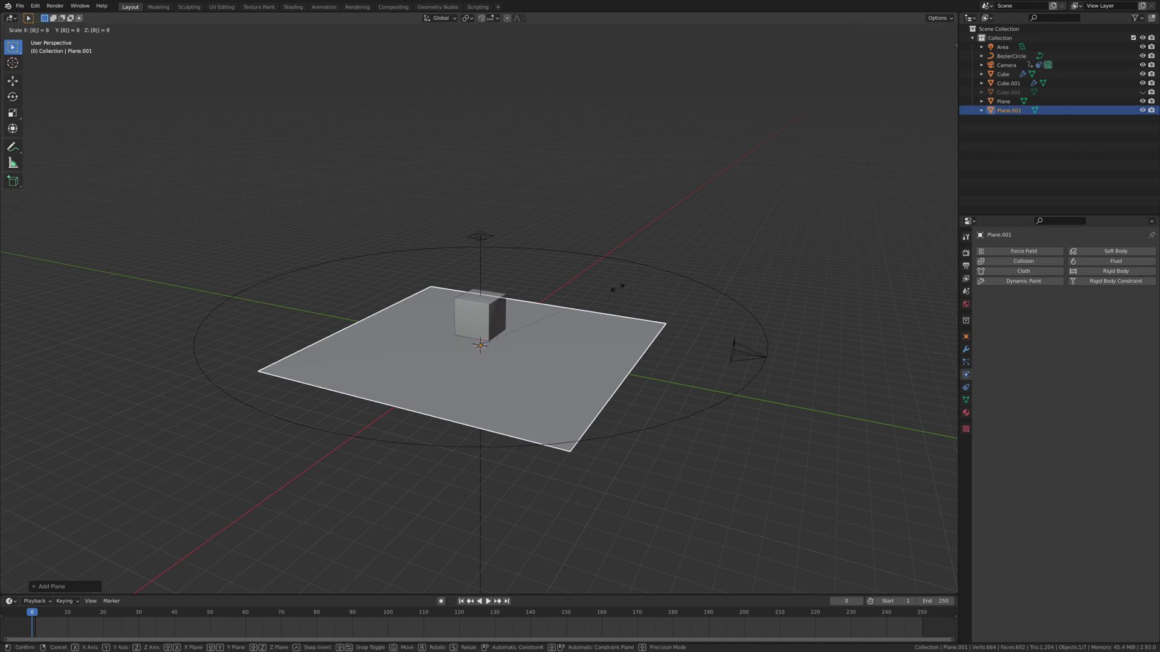
key("Return")
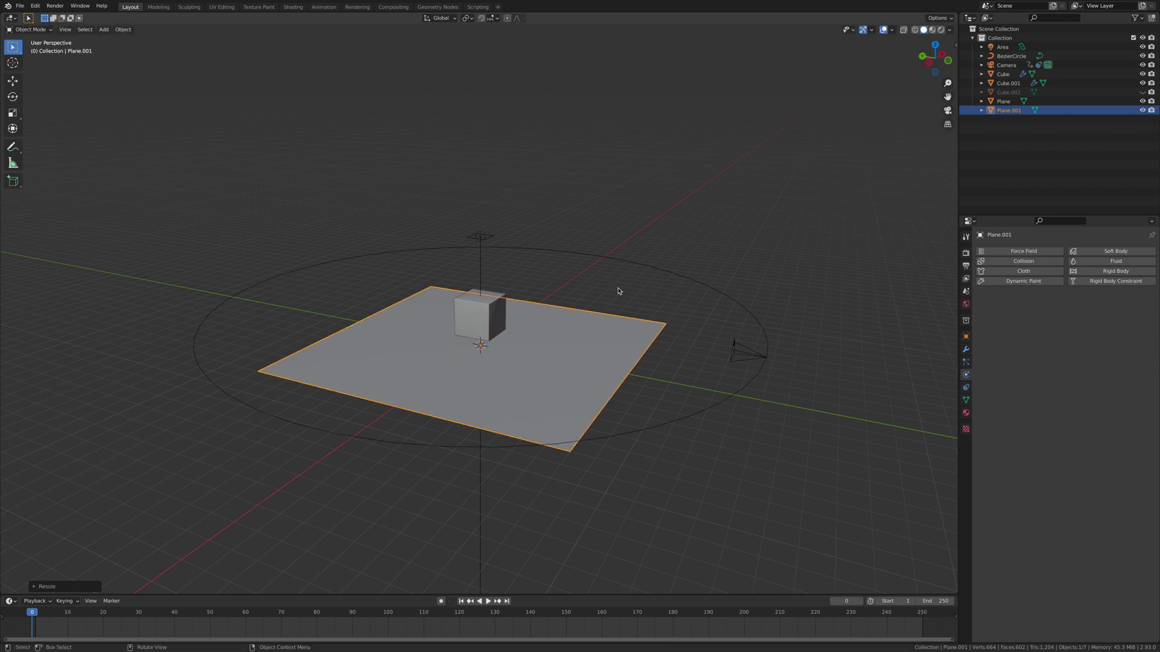
key("g")
key("z")
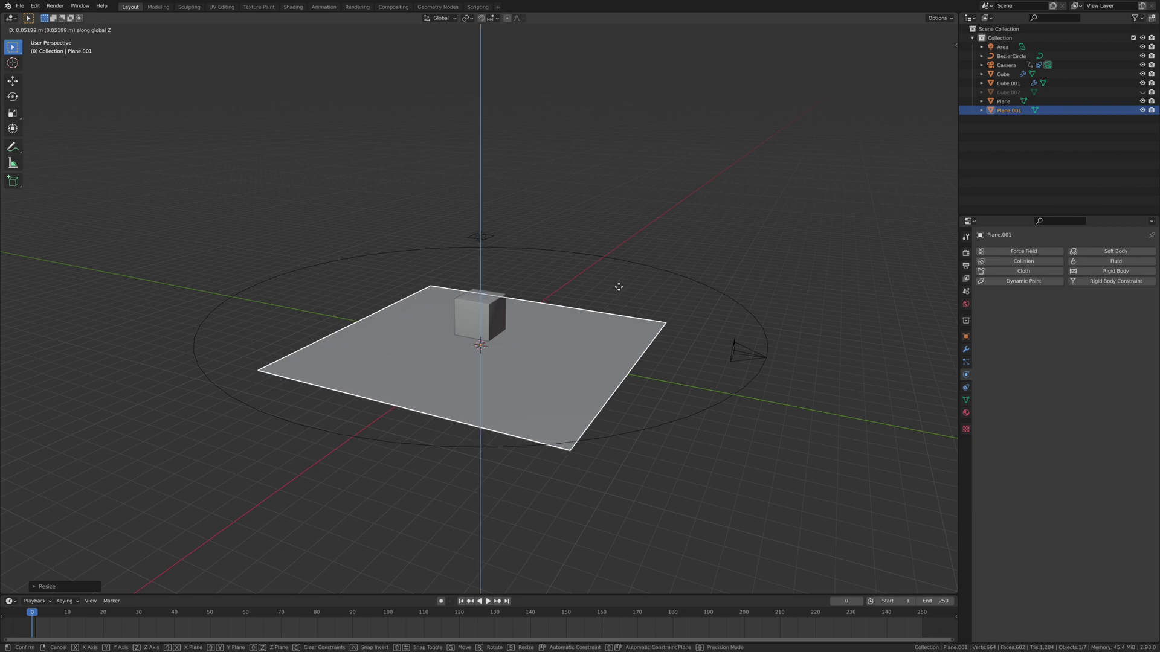
left_click(618, 287)
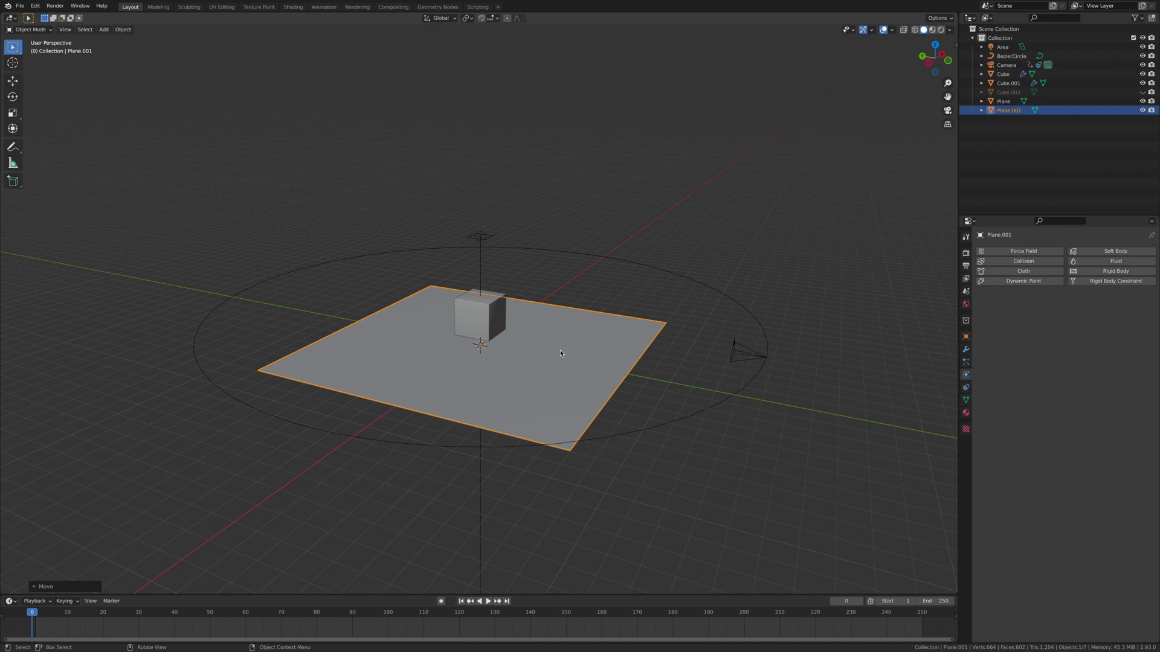
Step: Subdivide the plane's mesh with 50 cuts in Edit Mode, then return to Object Mode
key("Tab")
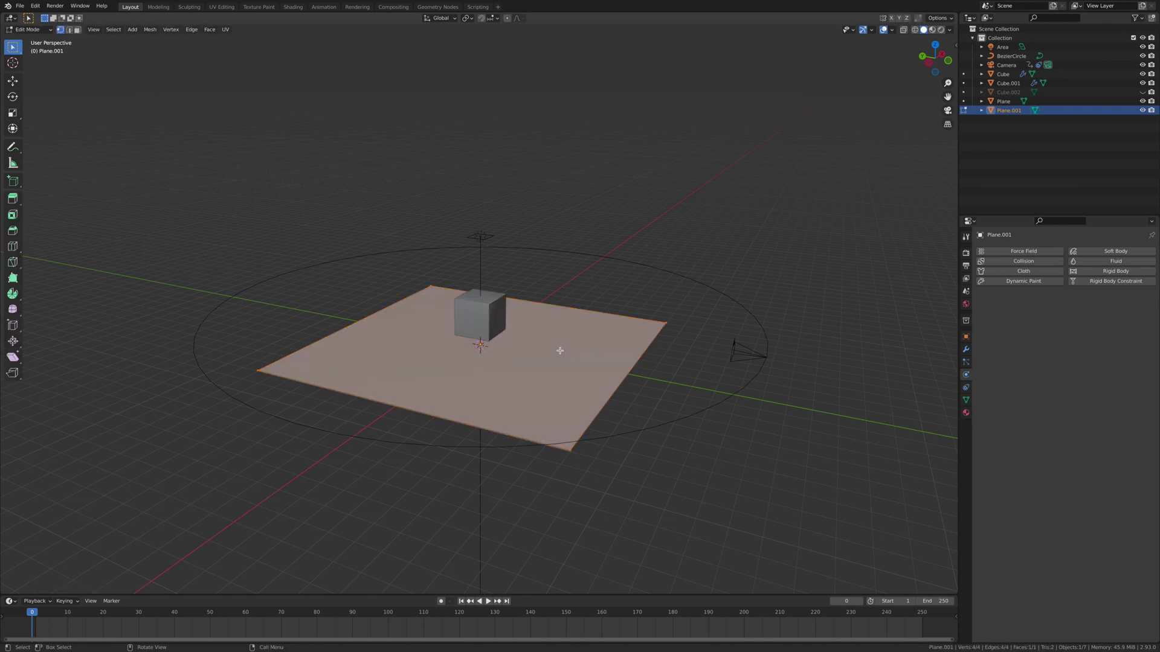
right_click(560, 351)
left_click(561, 352)
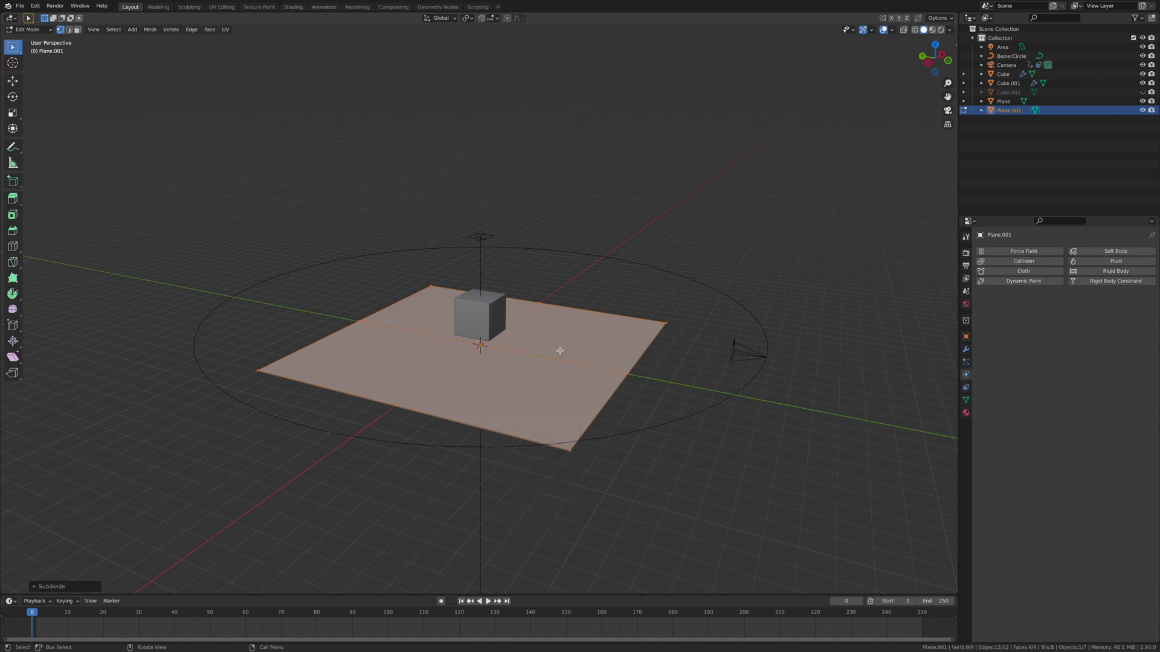
left_click(38, 587)
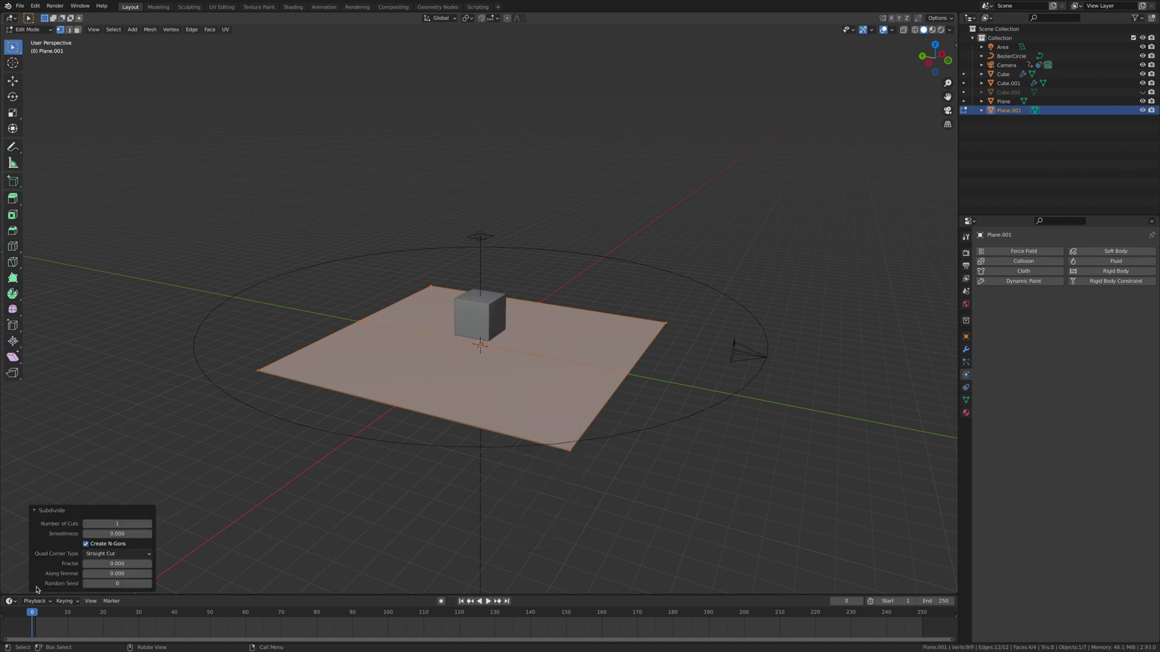
left_click(116, 527)
key("Return")
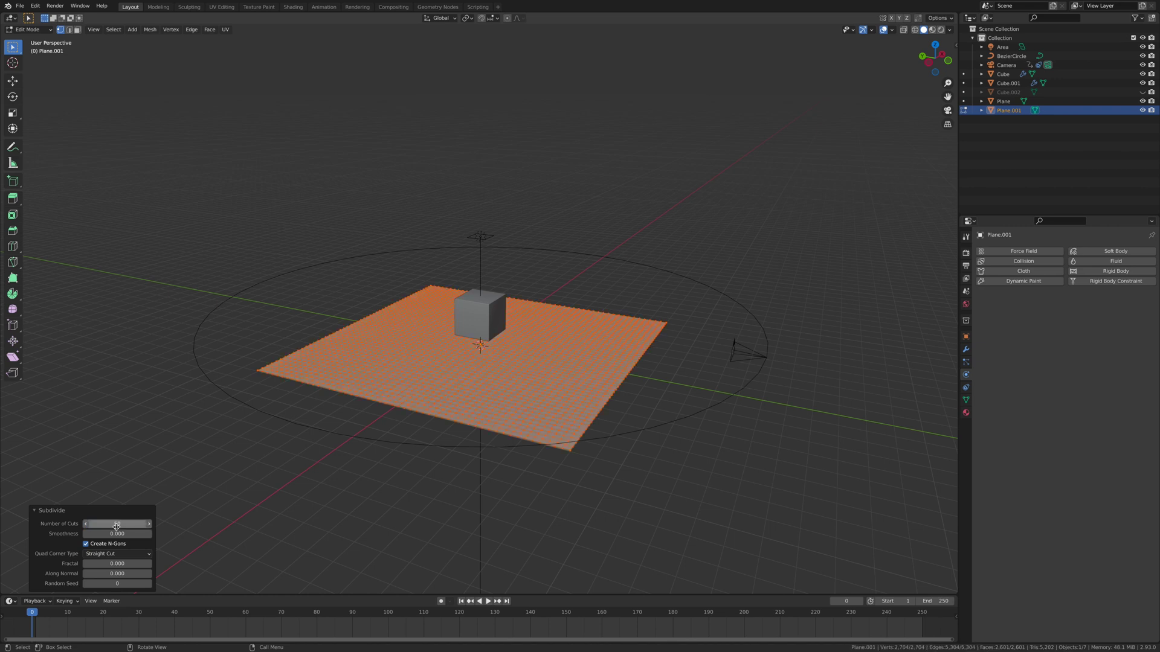
key("Tab")
middle_click_drag(242, 532, 394, 466)
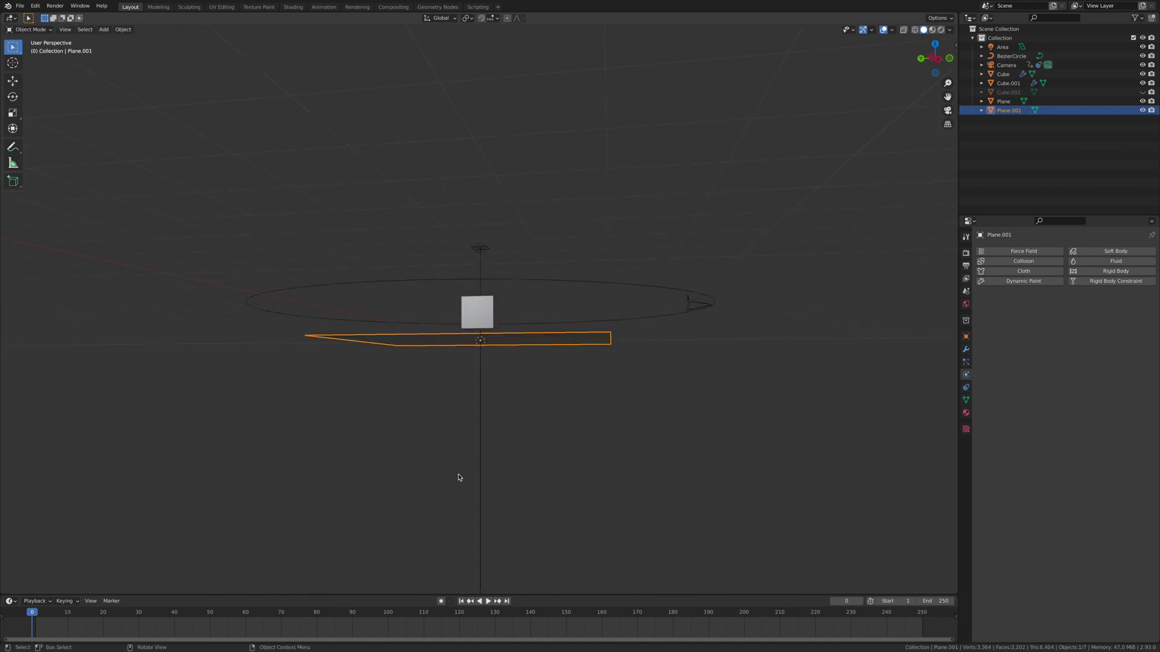
scroll(482, 469, "up", 4)
left_click(529, 484)
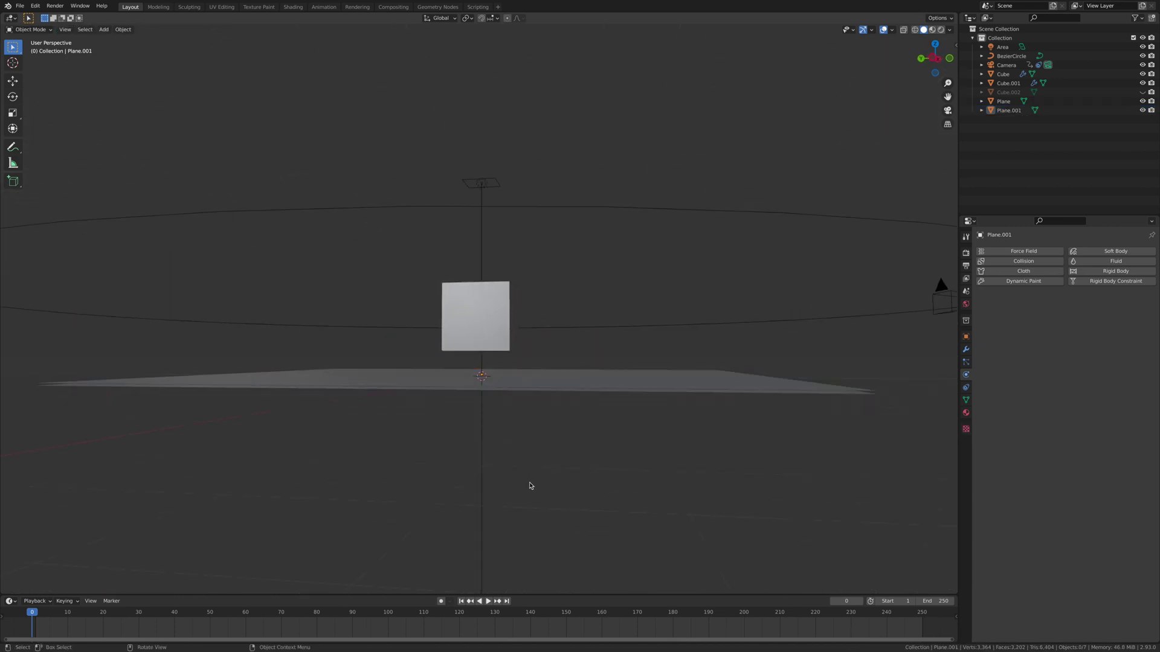
Step: Add an icosphere with 3 subdivisions and lower it below the floor along Z
key("shift")
key("shift+a")
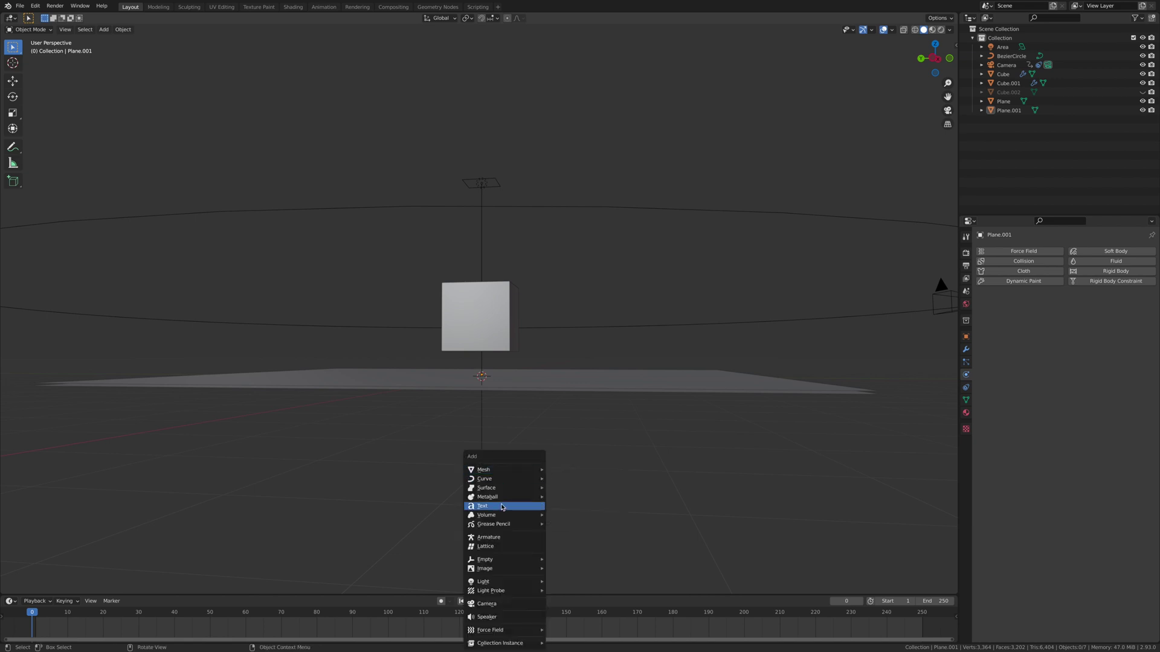
mouse_move(511, 474)
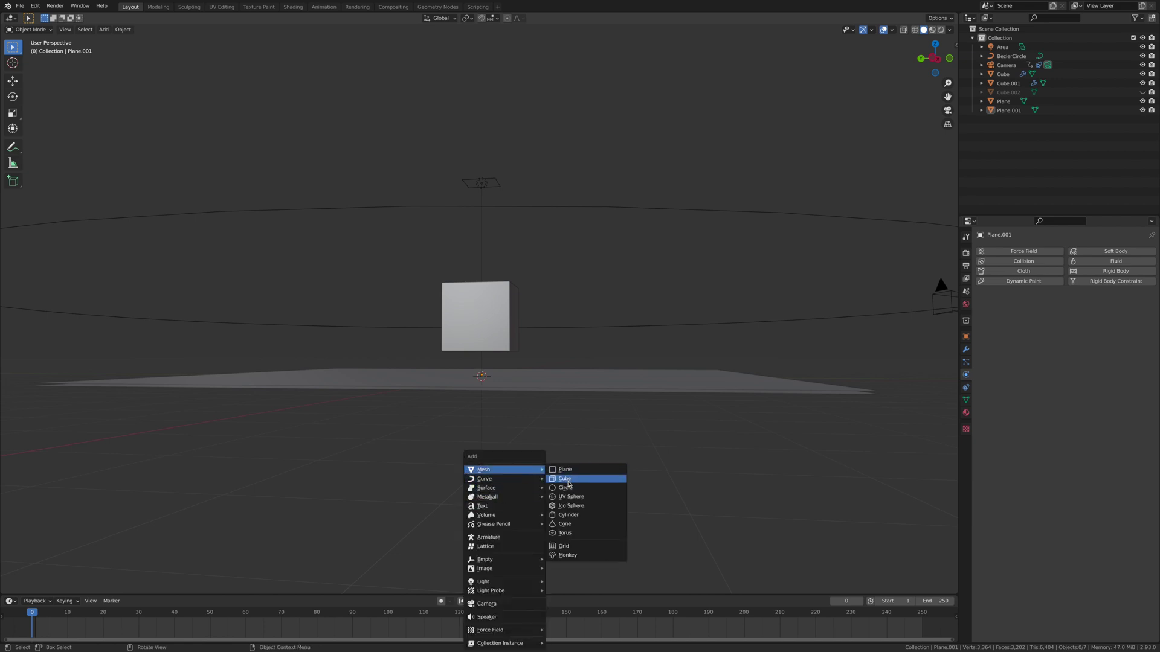
left_click(558, 506)
left_click(127, 498)
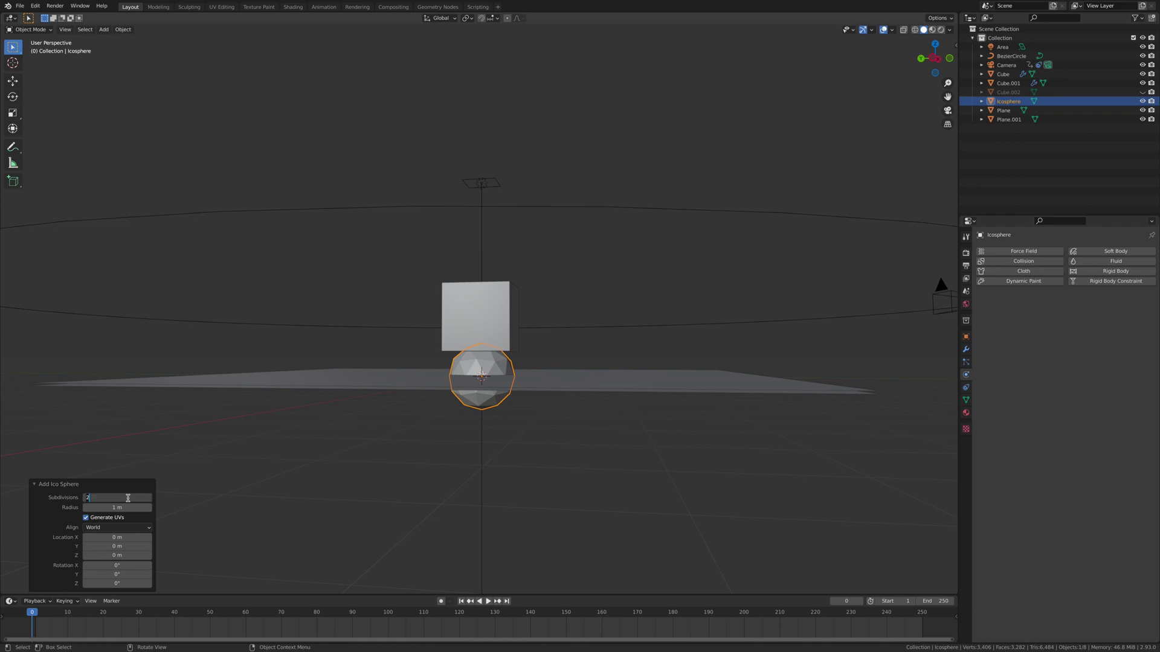
key("Return")
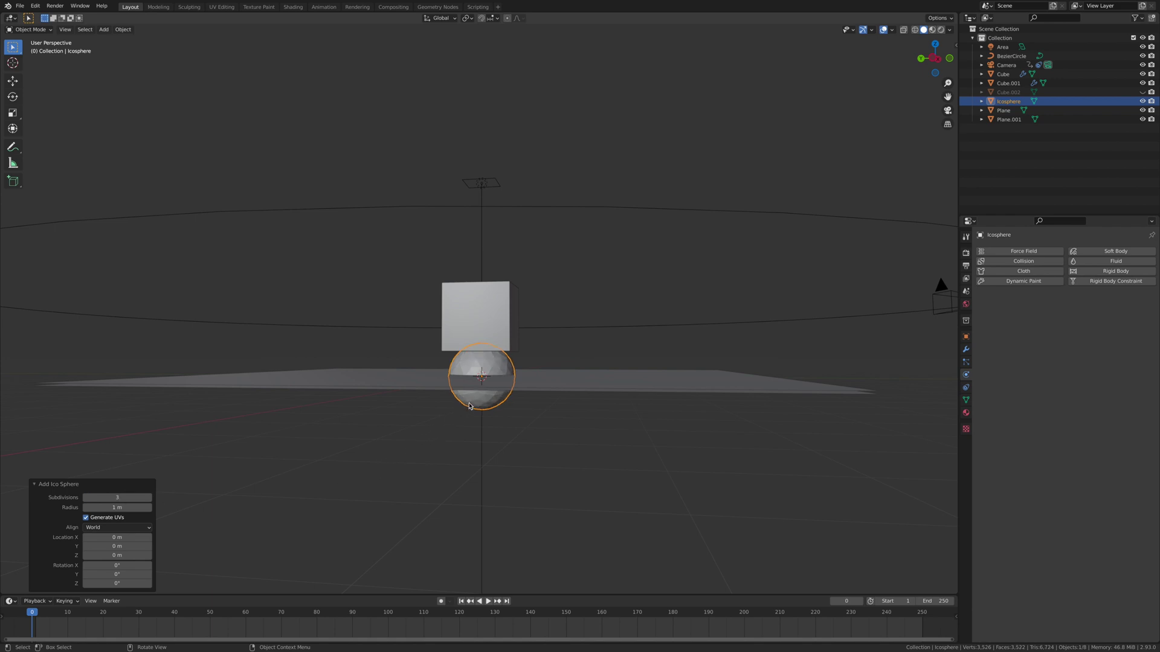
key("g")
key("z")
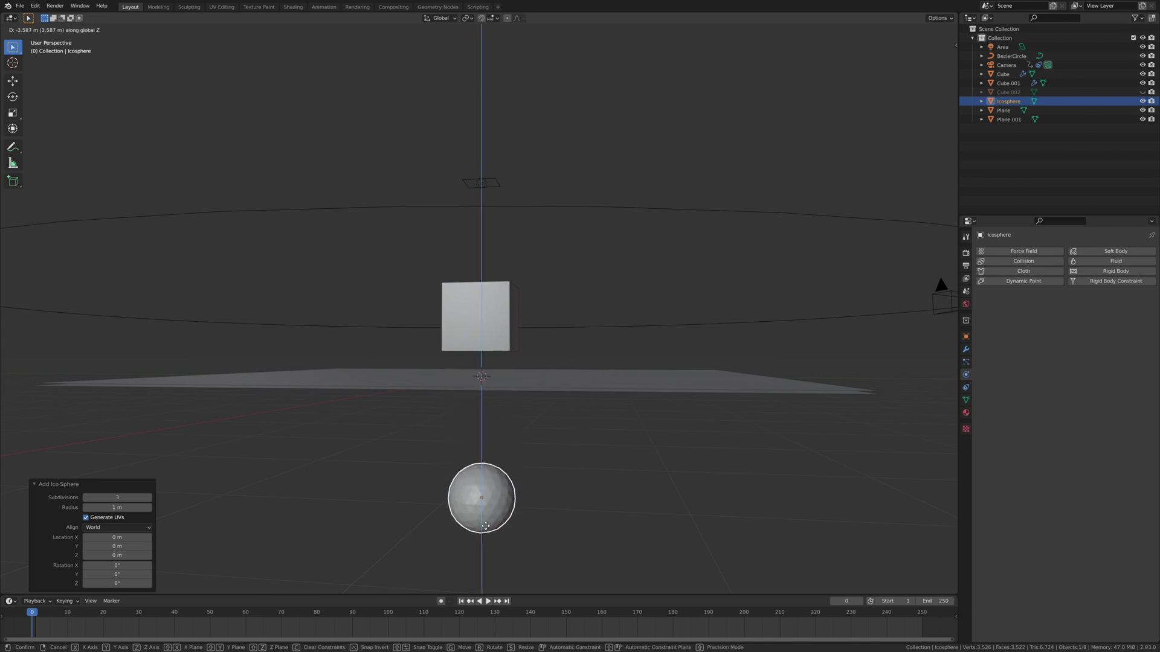
left_click(499, 518)
scroll(500, 492, "down", 4)
middle_click_drag(500, 493, 505, 461)
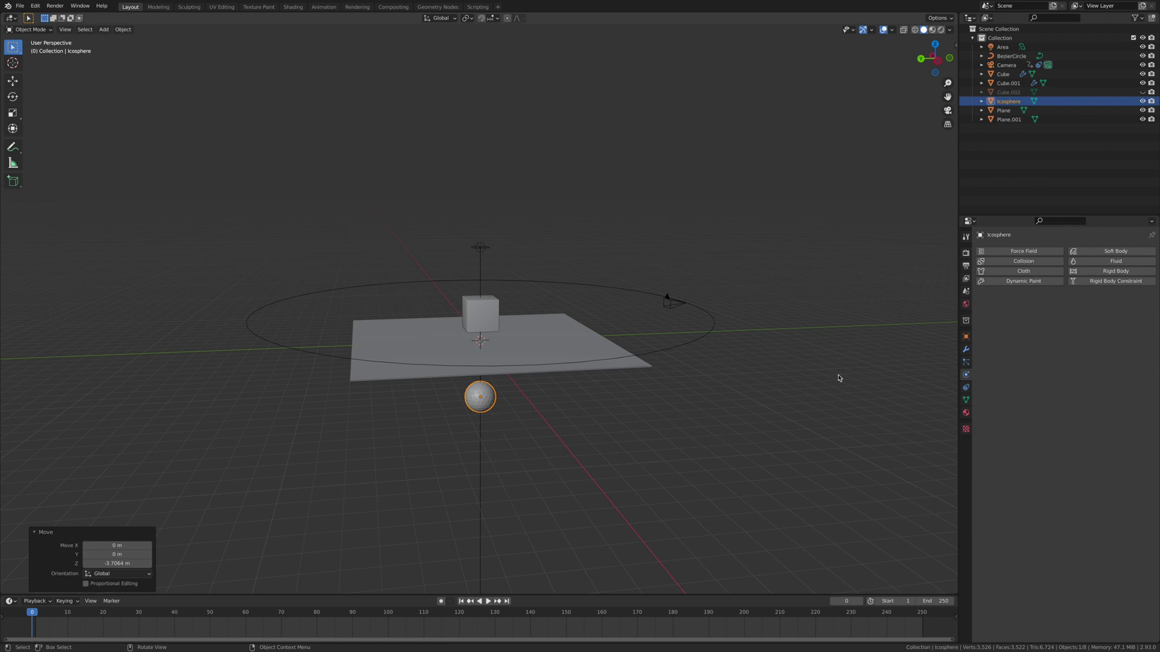
Step: Give the icosphere a new light blue Emission material at strength 30 and preview it rendered
left_click(965, 413)
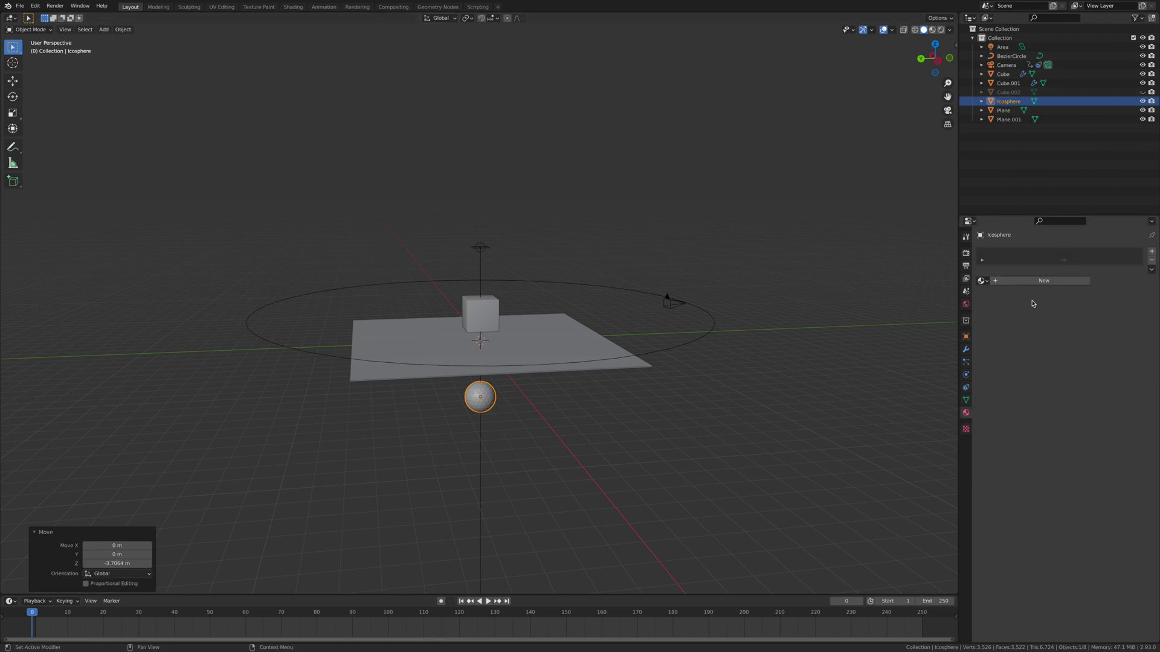
left_click(1019, 283)
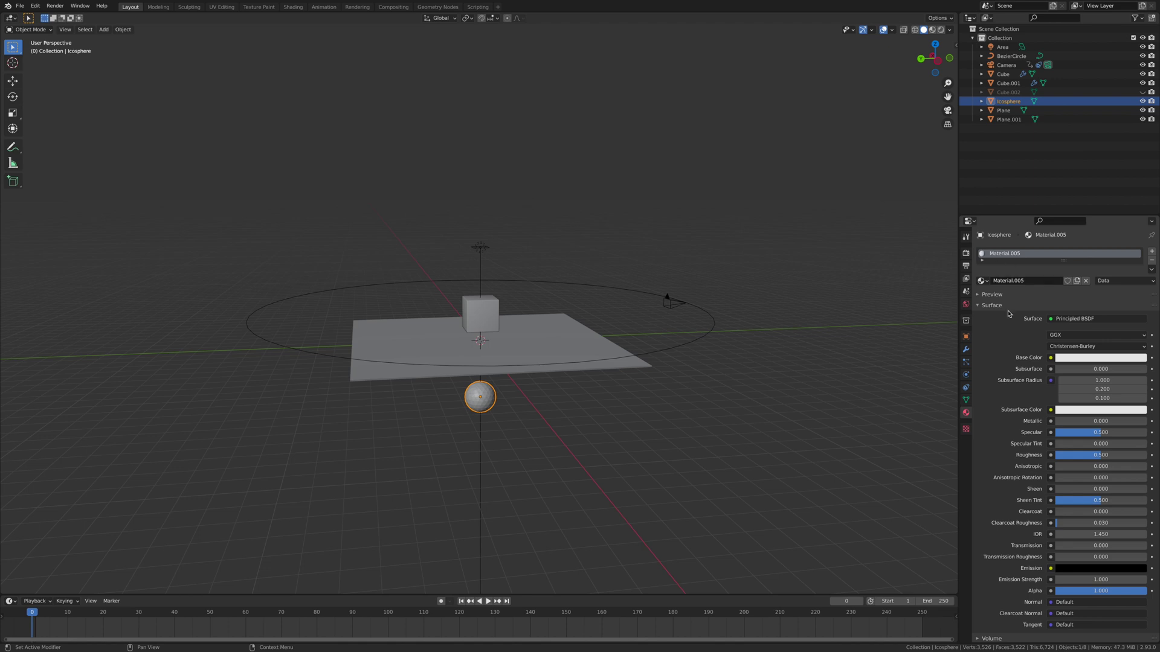
left_click(1053, 320)
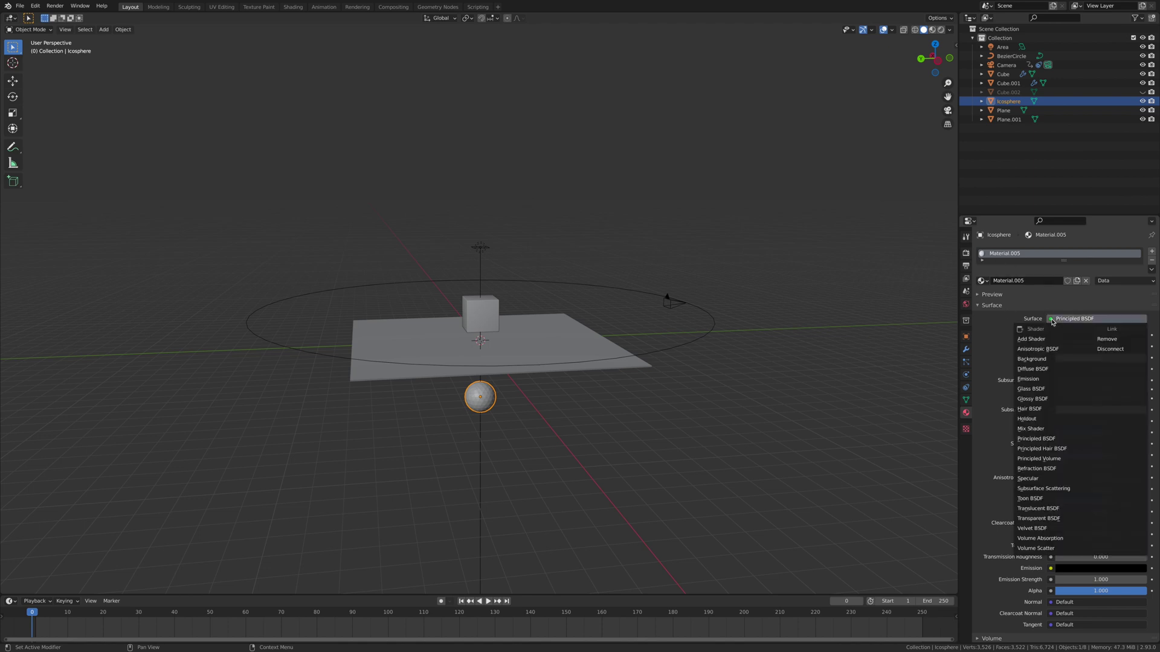
left_click(1041, 380)
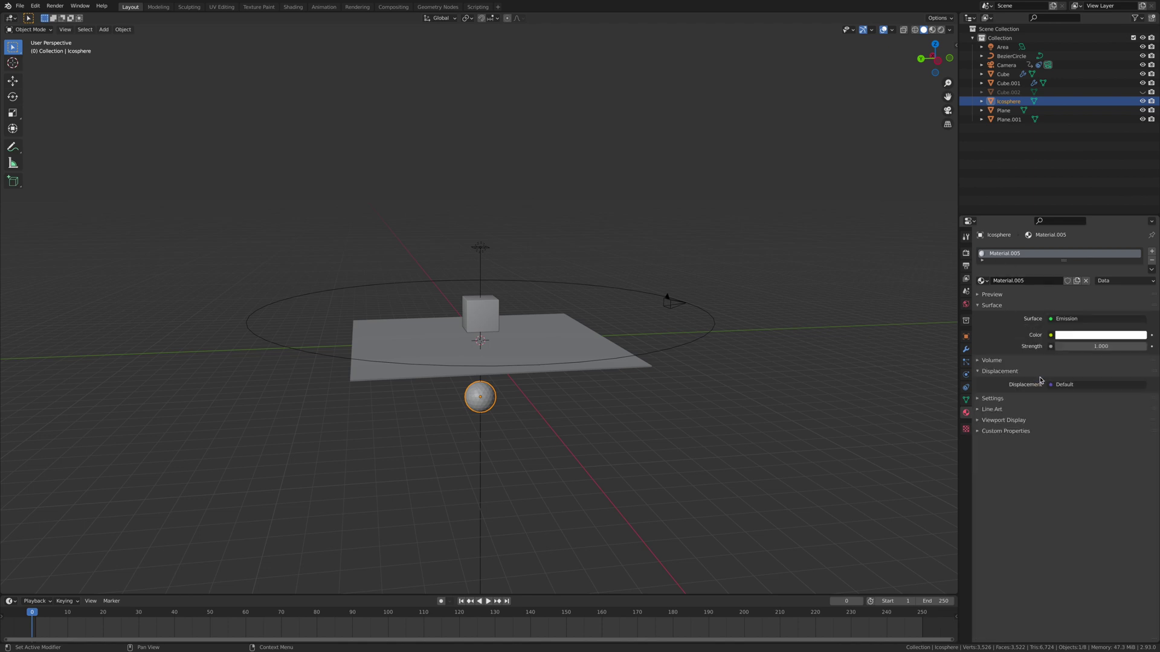
left_click(1083, 337)
left_click_drag(1101, 239, 1091, 236)
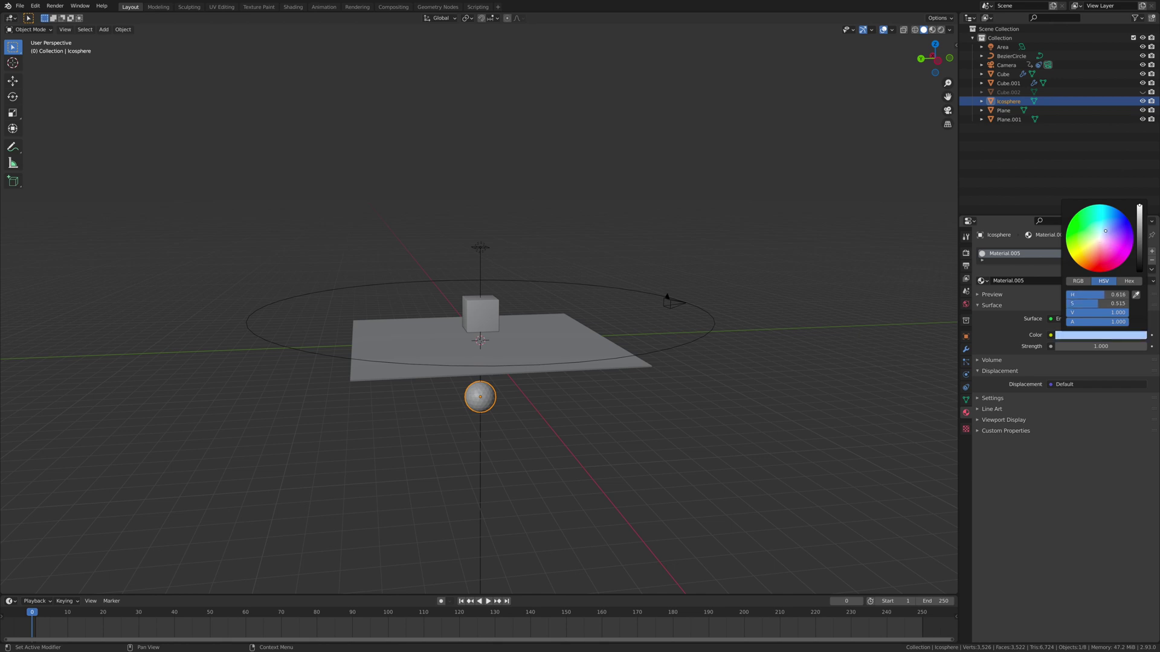
left_click(1086, 347)
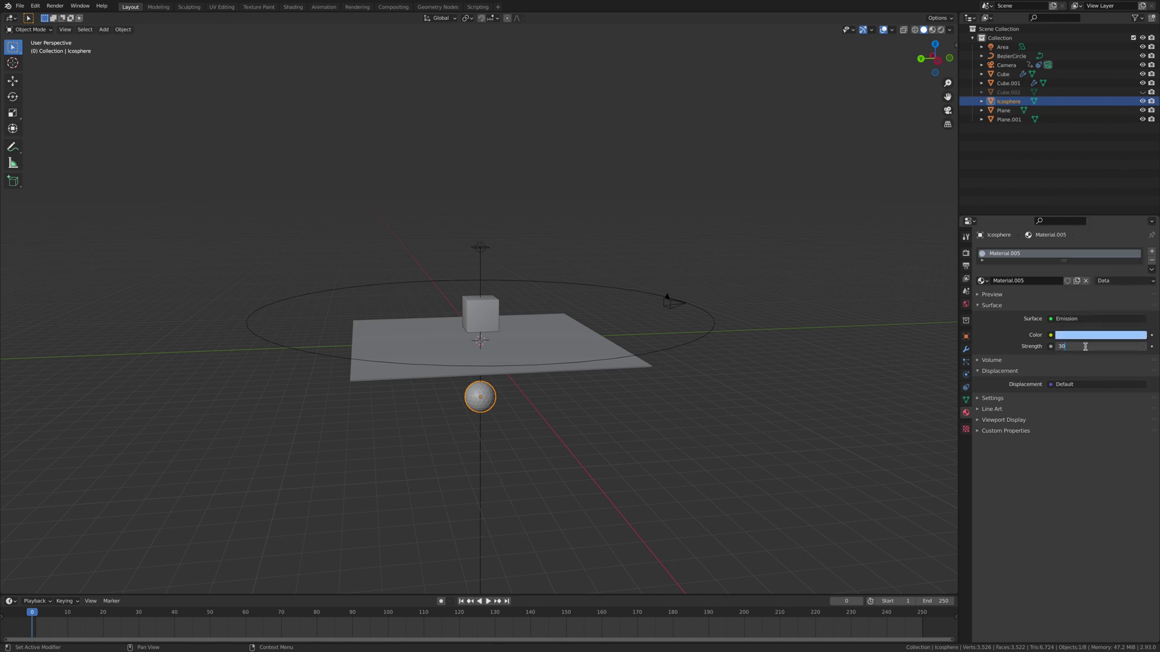
key("Return")
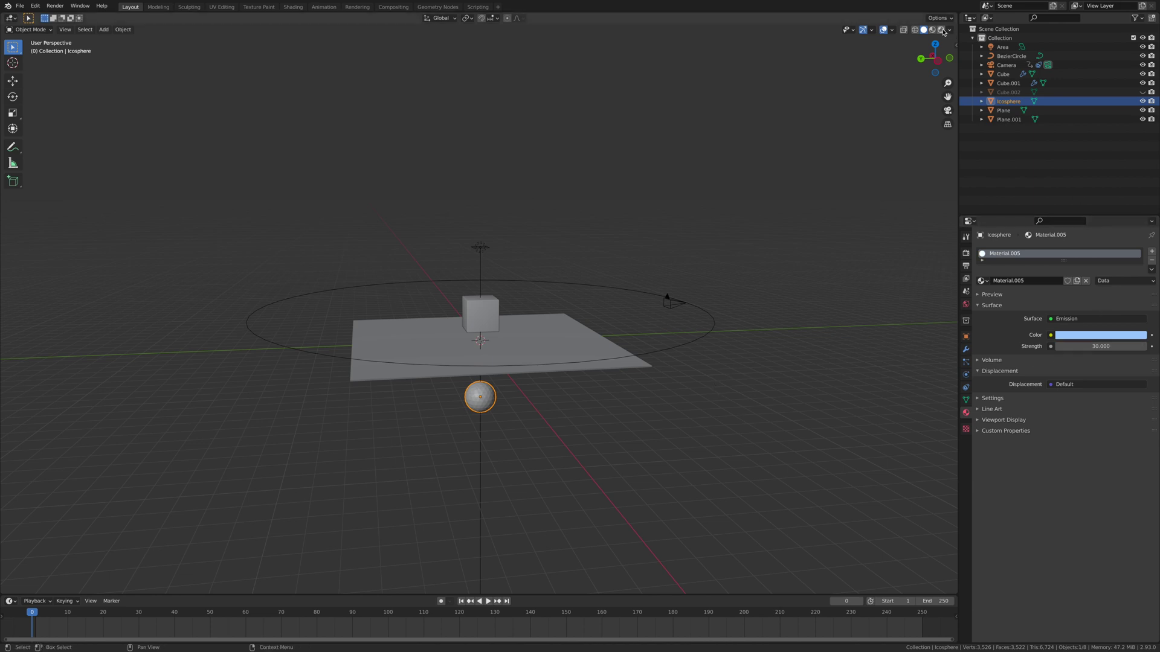
left_click(941, 30)
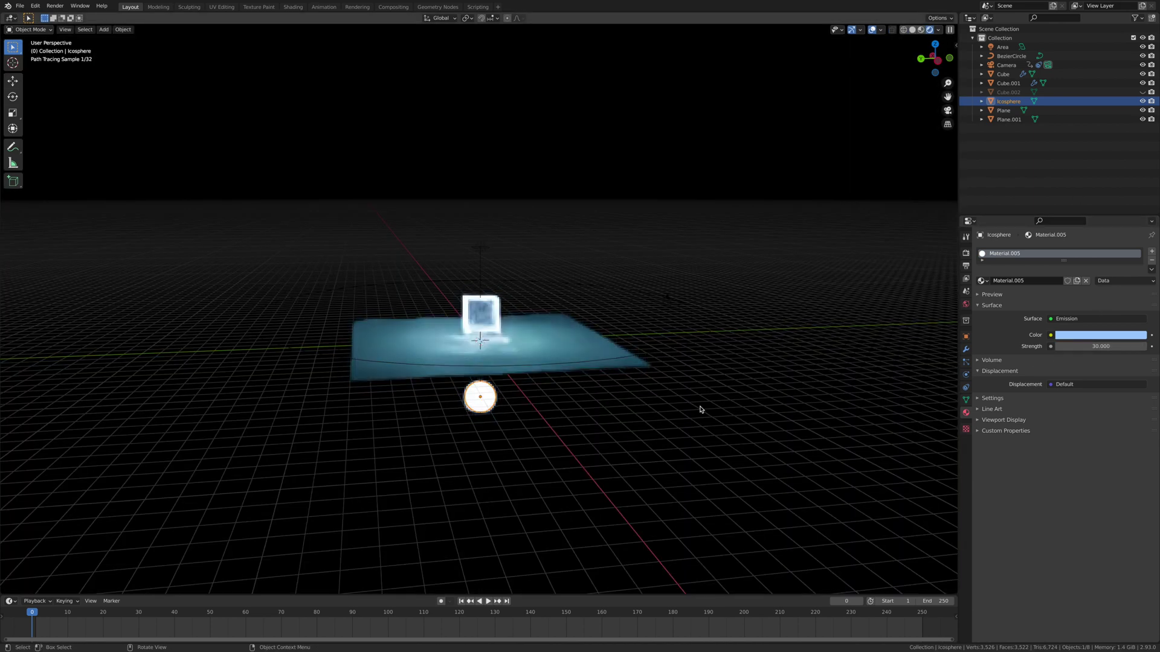
right_click(488, 401)
Step: Add a hair particle system to the subdivided floor plane Plane.001
left_click(586, 349)
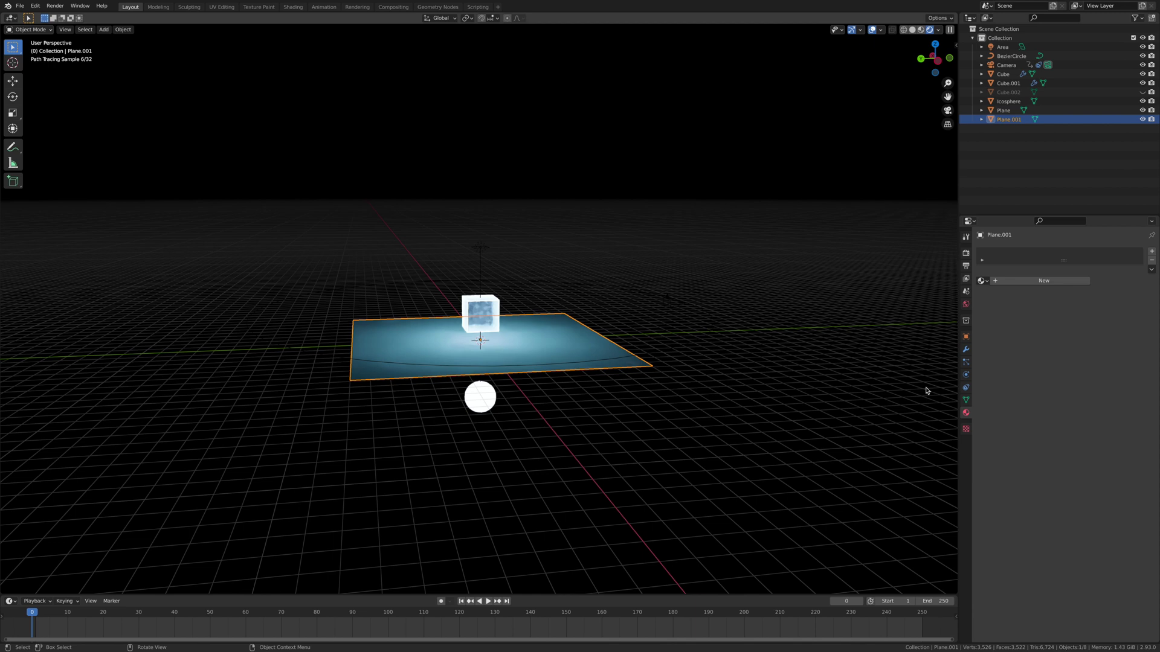
left_click(966, 363)
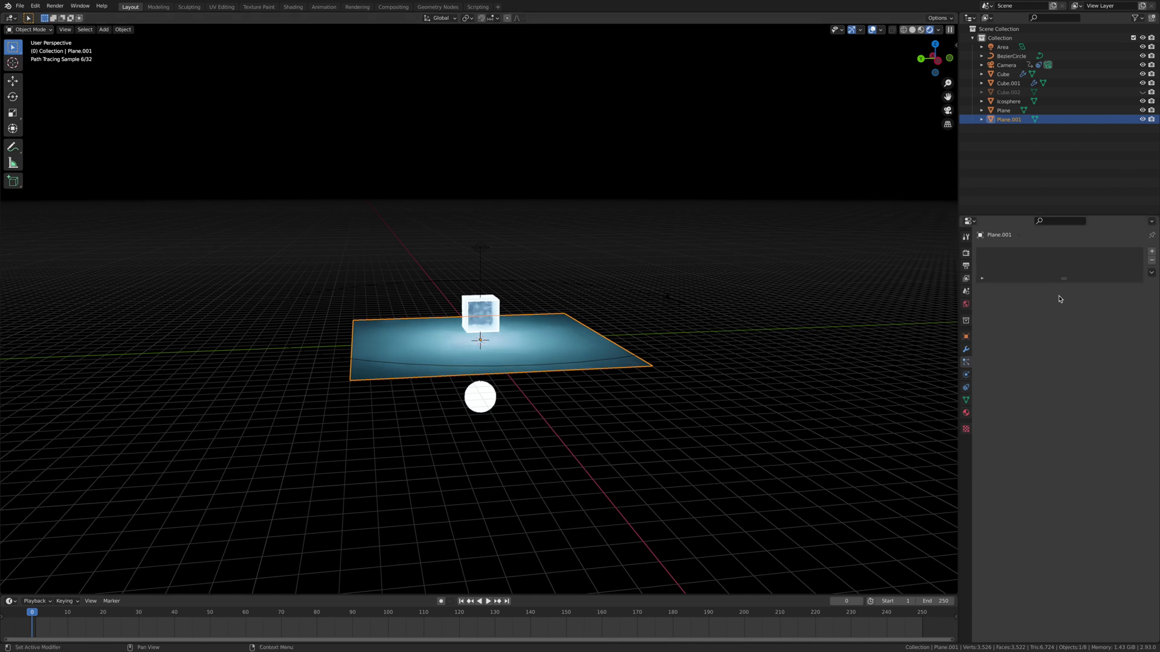
left_click(1152, 252)
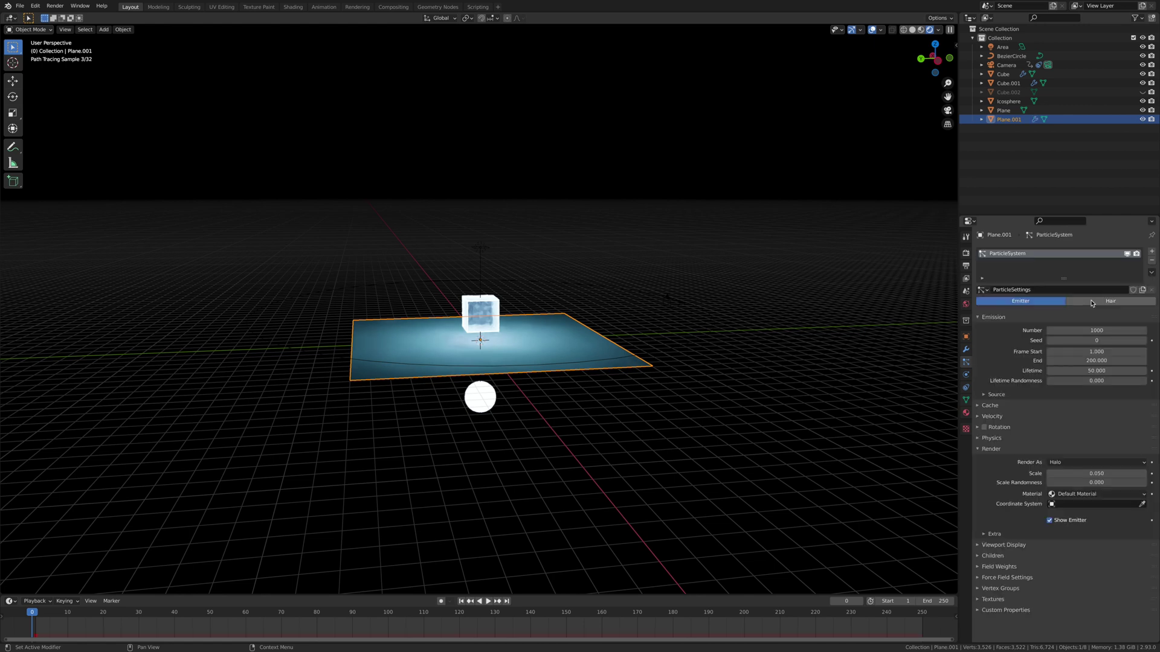
left_click(1092, 302)
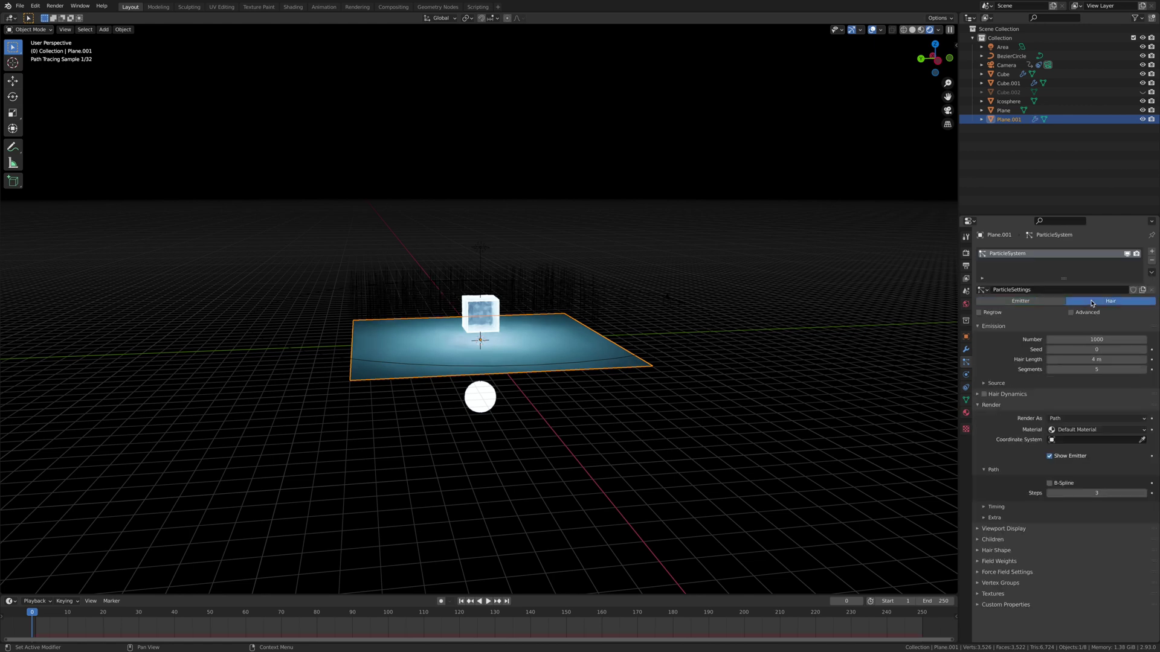
left_click(1092, 361)
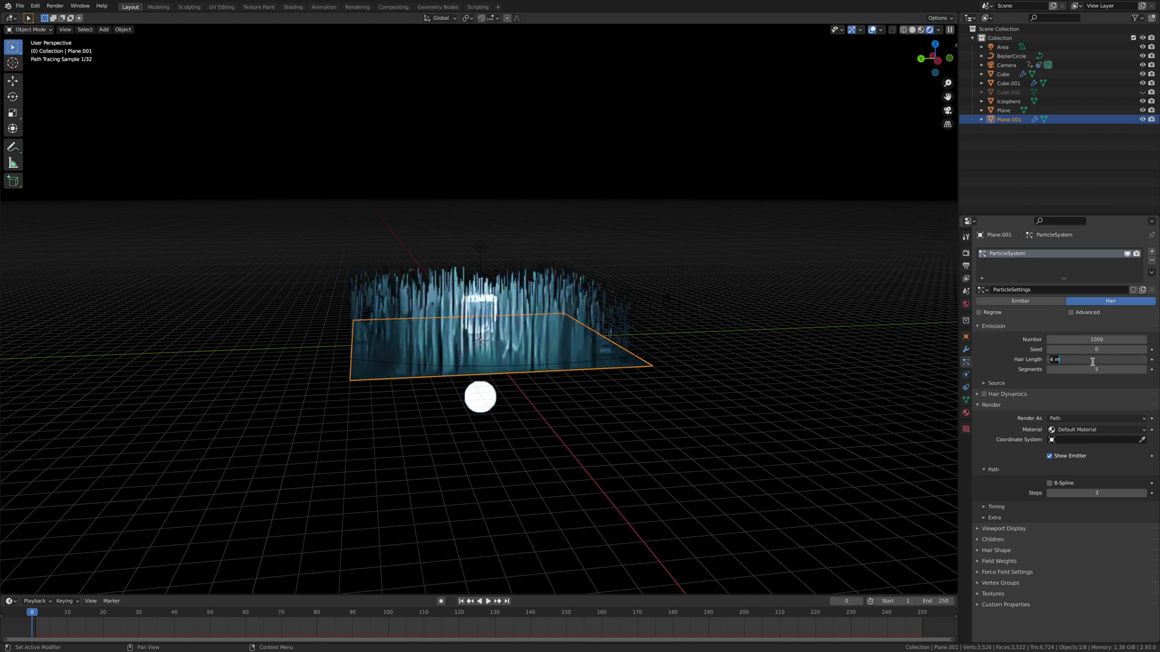
Step: Render the hair particles as Icosphere object instances with scale randomness 1.000
left_click(1060, 420)
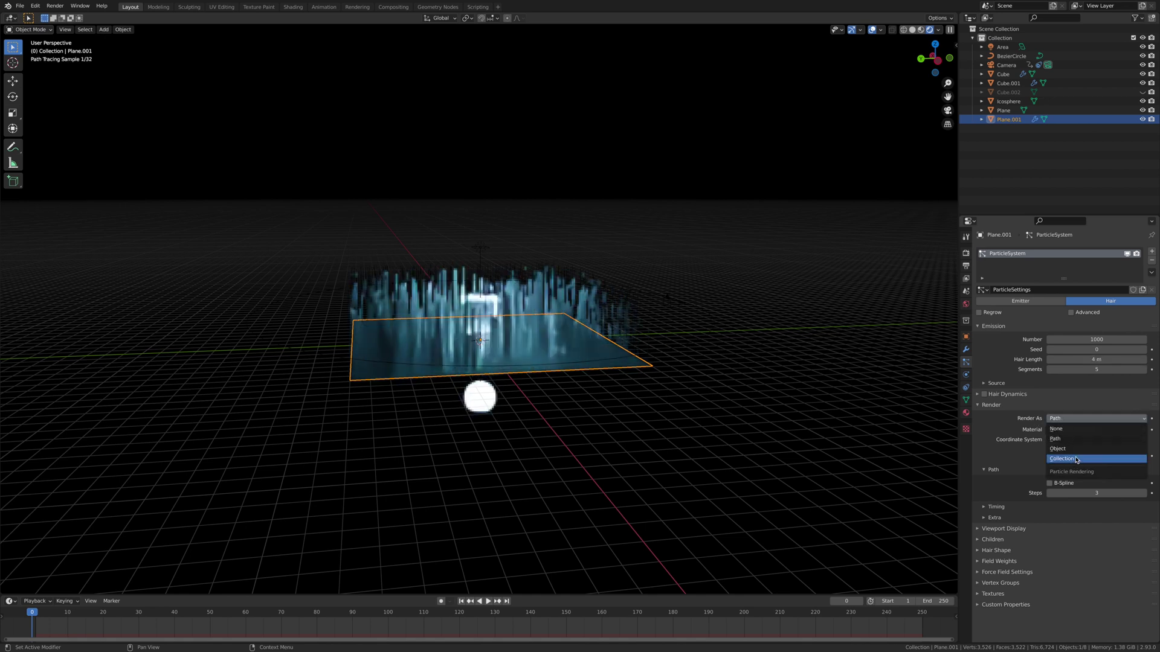
left_click(1058, 449)
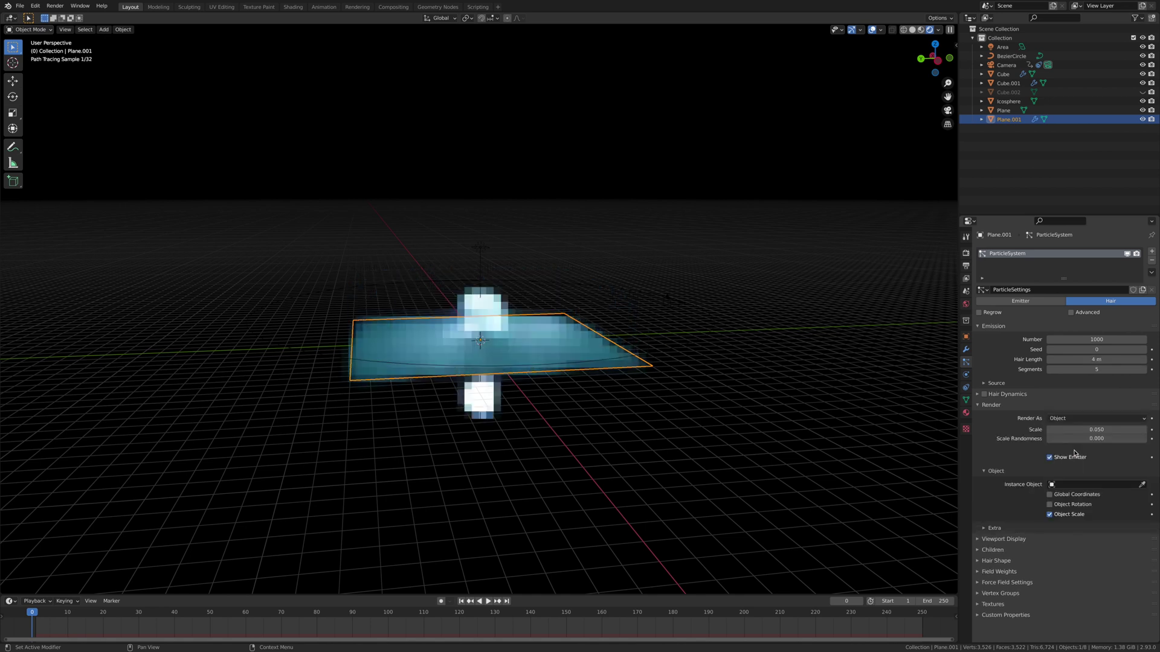
left_click(1051, 485)
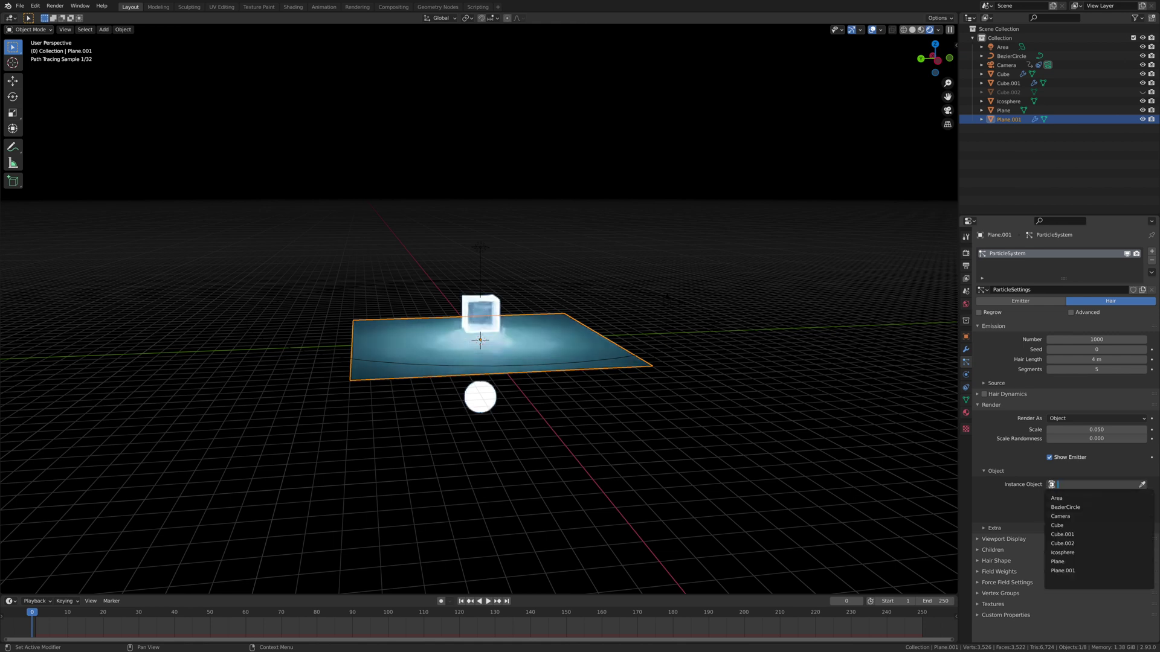
left_click(1084, 554)
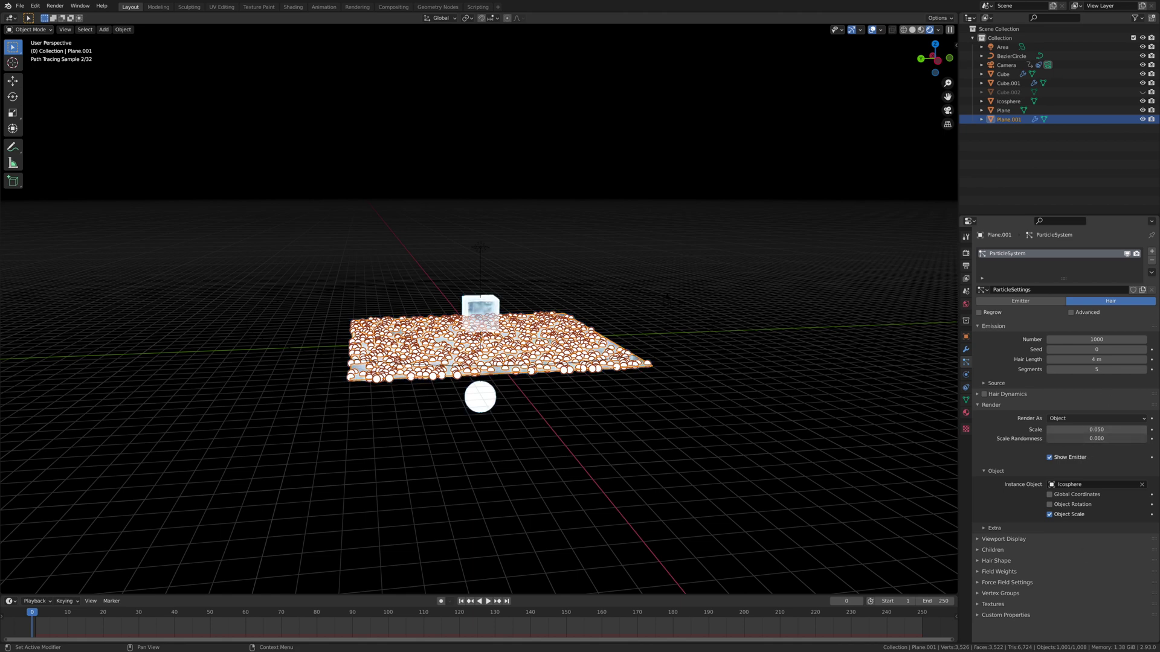
left_click_drag(1049, 440, 1147, 439)
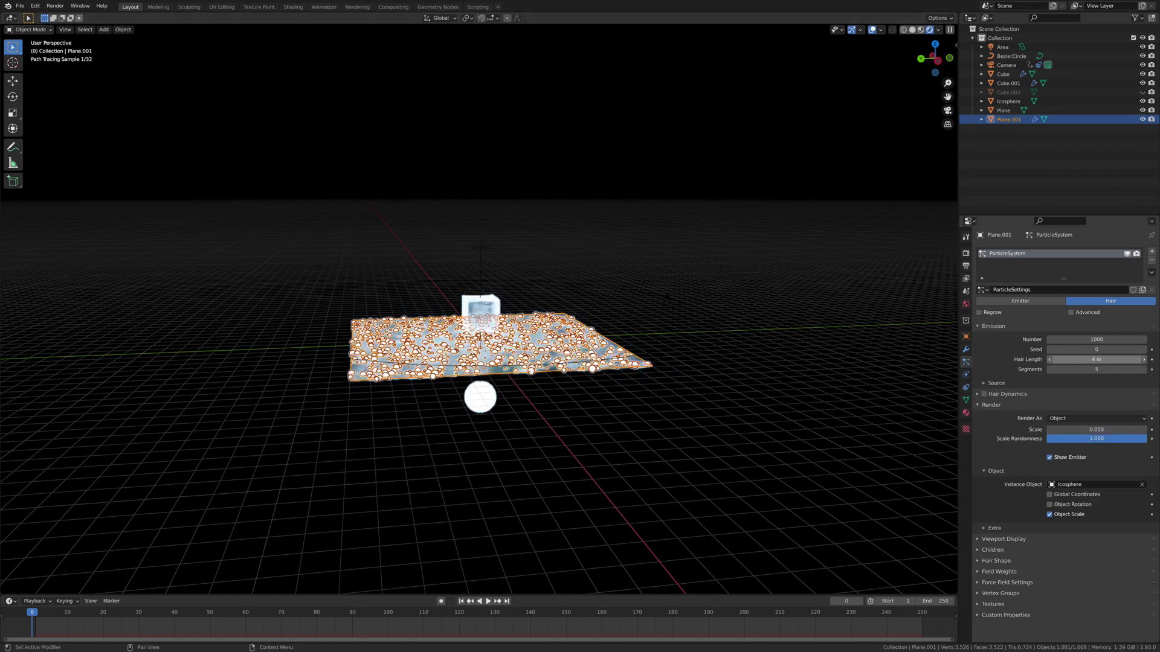
Step: Shrink the instanced spheres to scale 0.010 and set the hair length to 1.5 m
left_click(1108, 360)
key("BackSpace")
key("BackSpace")
key("BackSpace")
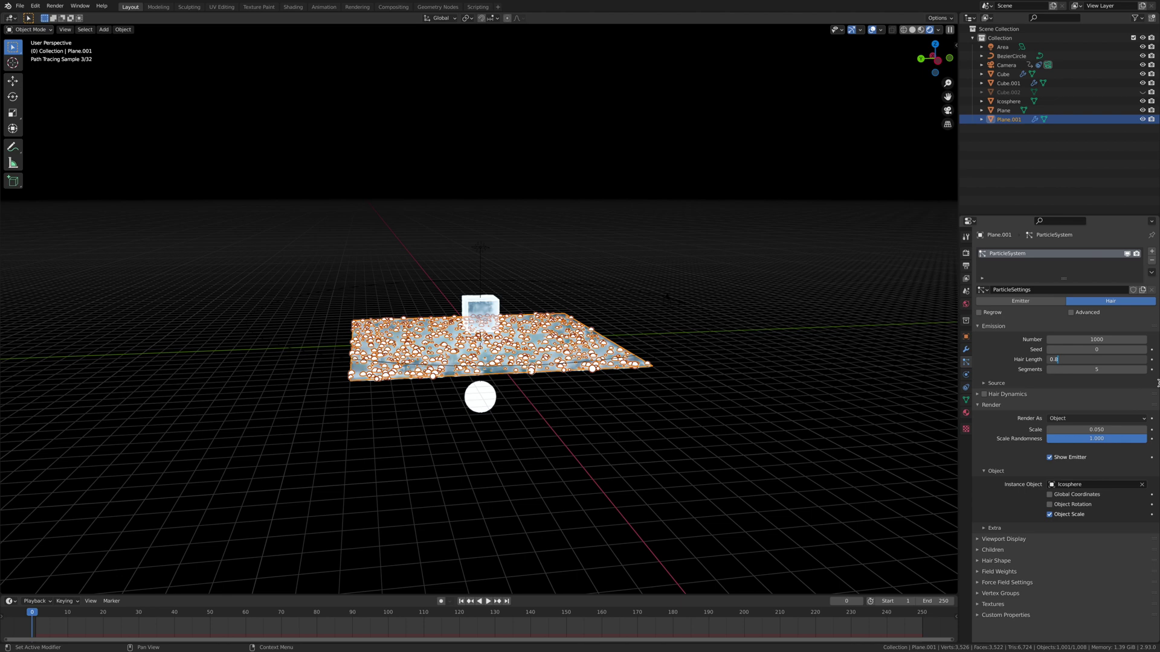
type("0.8")
key("Return")
scroll(631, 387, "up", 5)
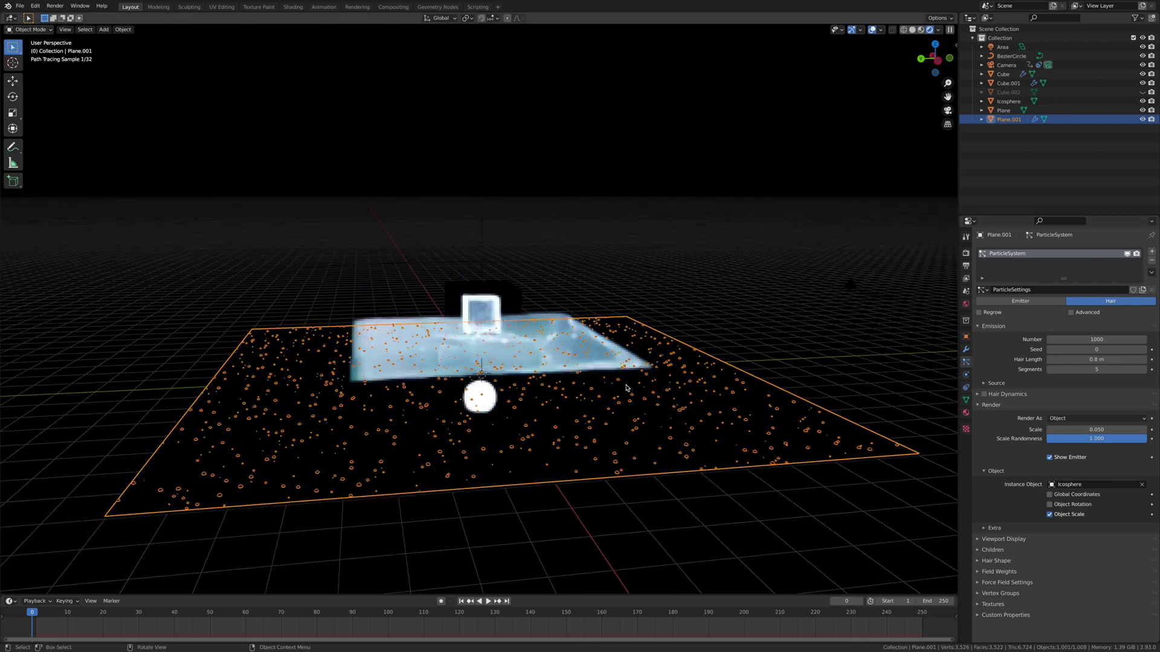
scroll(665, 381, "down", 3)
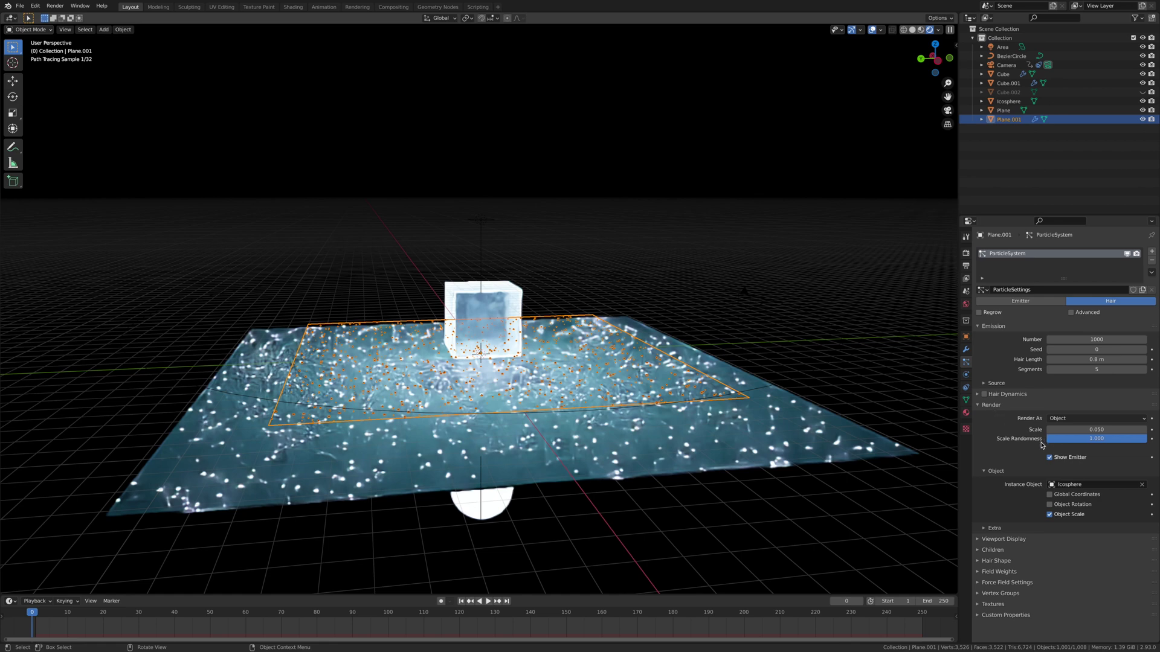
left_click_drag(1054, 429, 1015, 429)
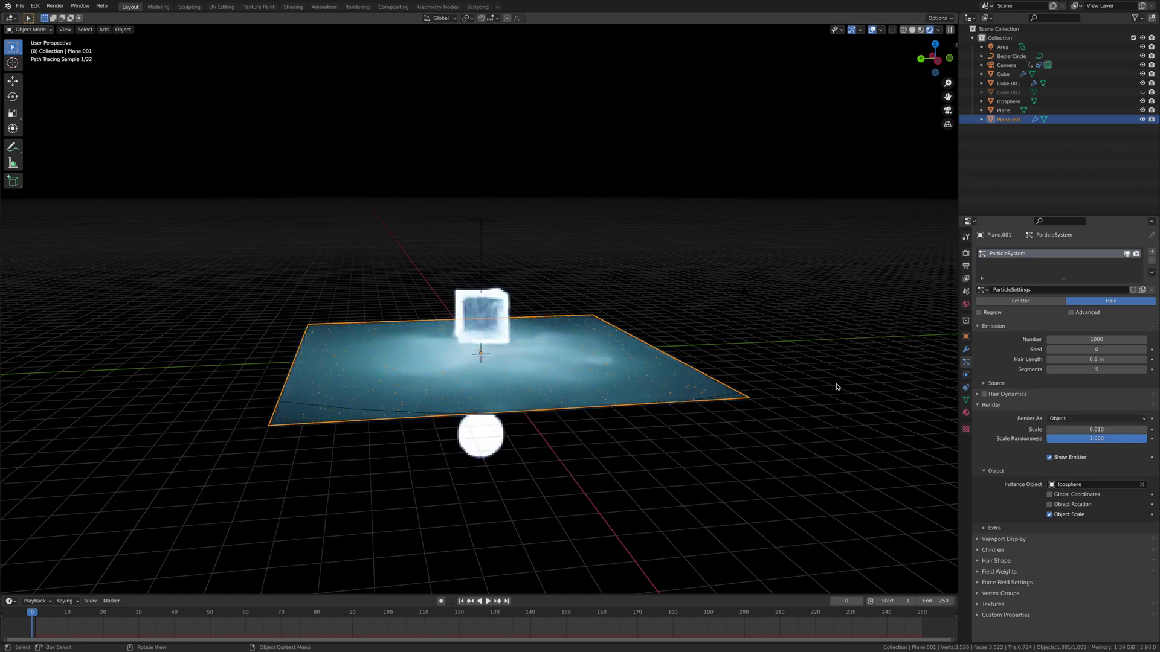
left_click(1091, 357)
key("BackSpace")
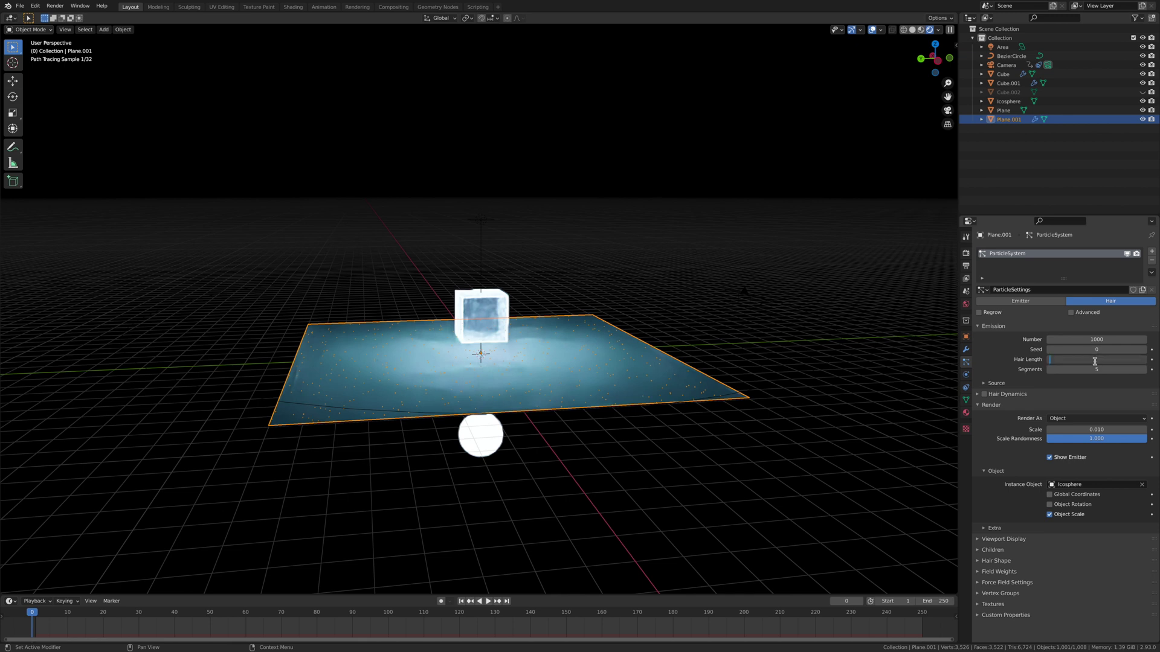
type("1.5")
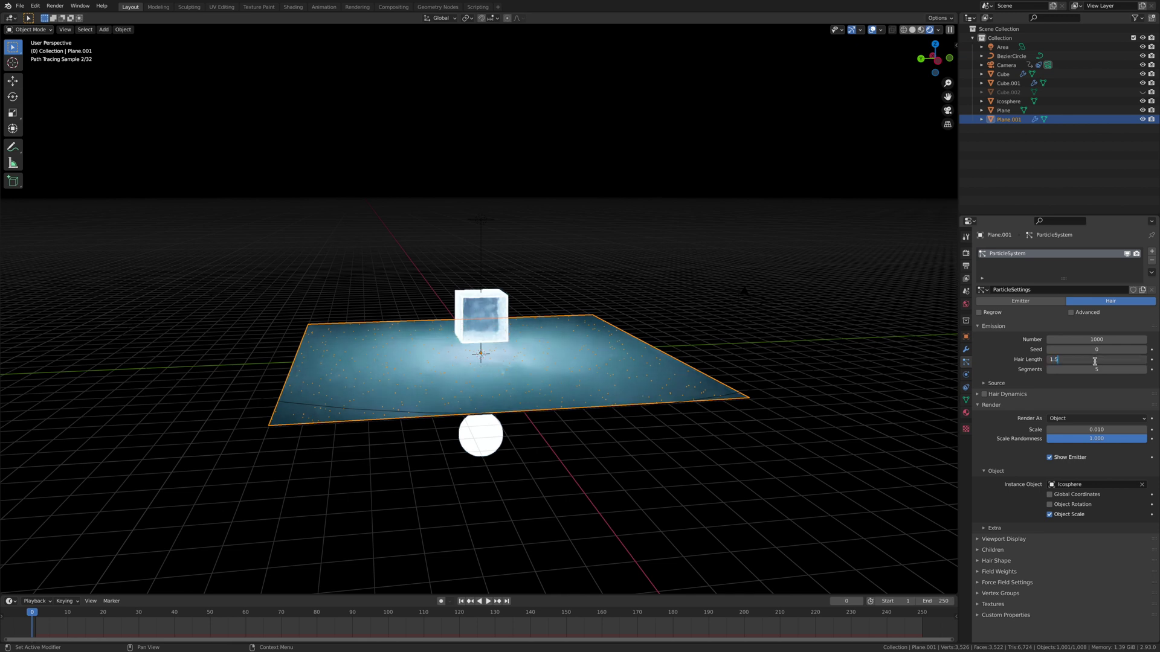
key("Return")
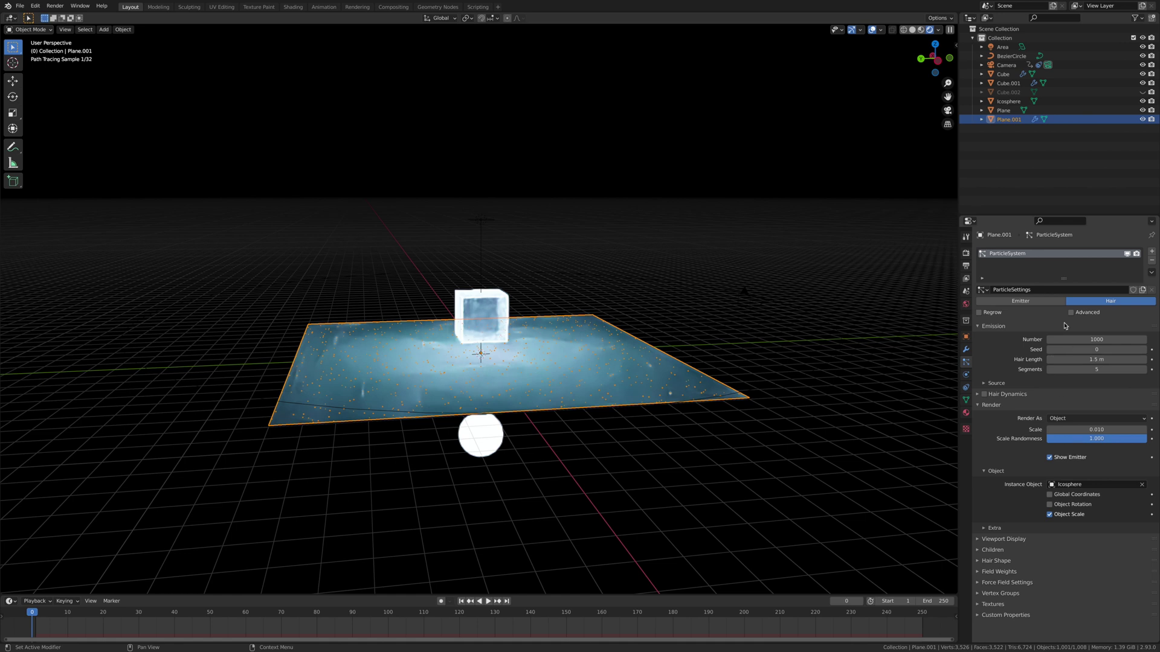
left_click(966, 350)
Step: Add a Displace modifier above the ParticleSystem using a new Clouds texture
left_click(1125, 251)
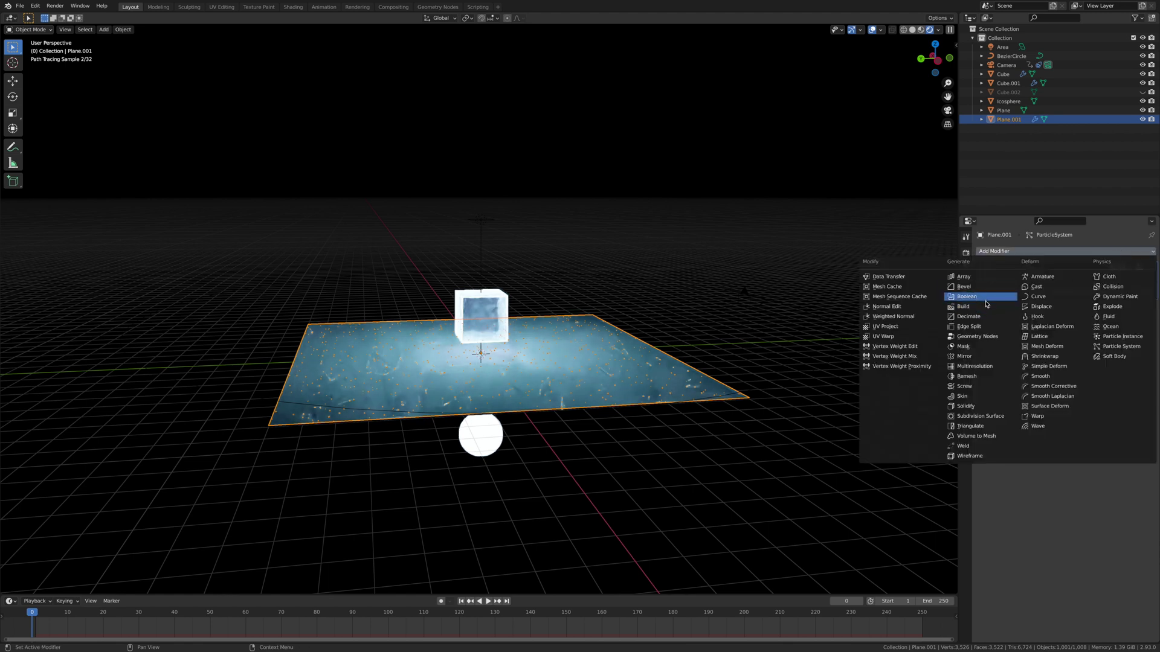
left_click(1049, 310)
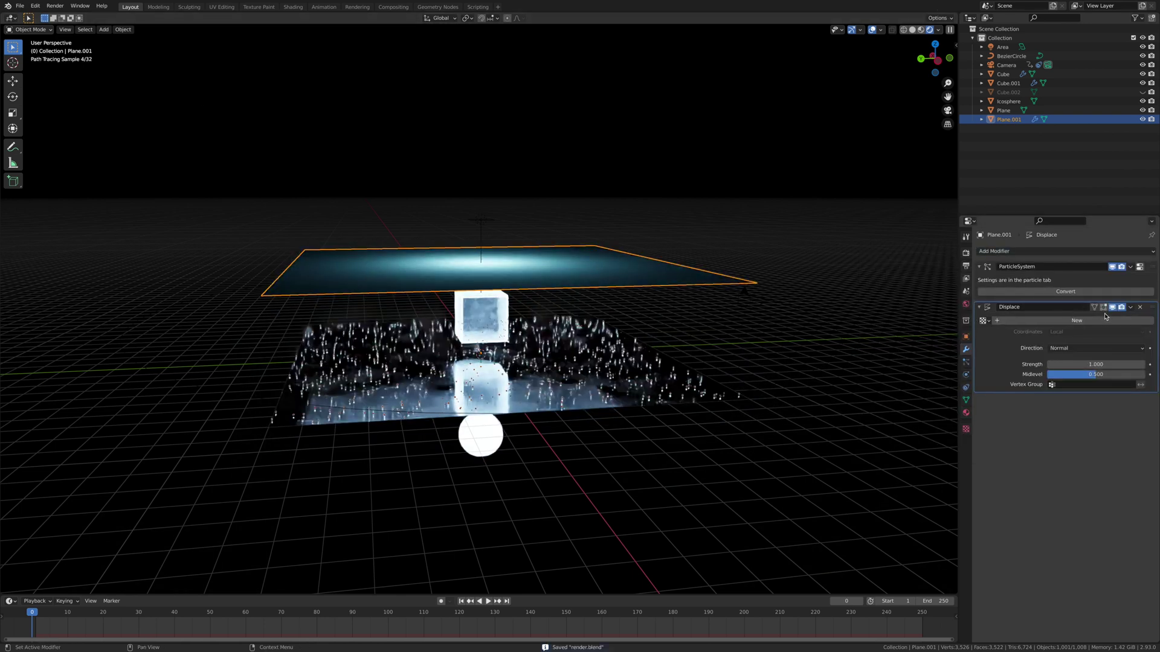
left_click_drag(1150, 310, 1148, 262)
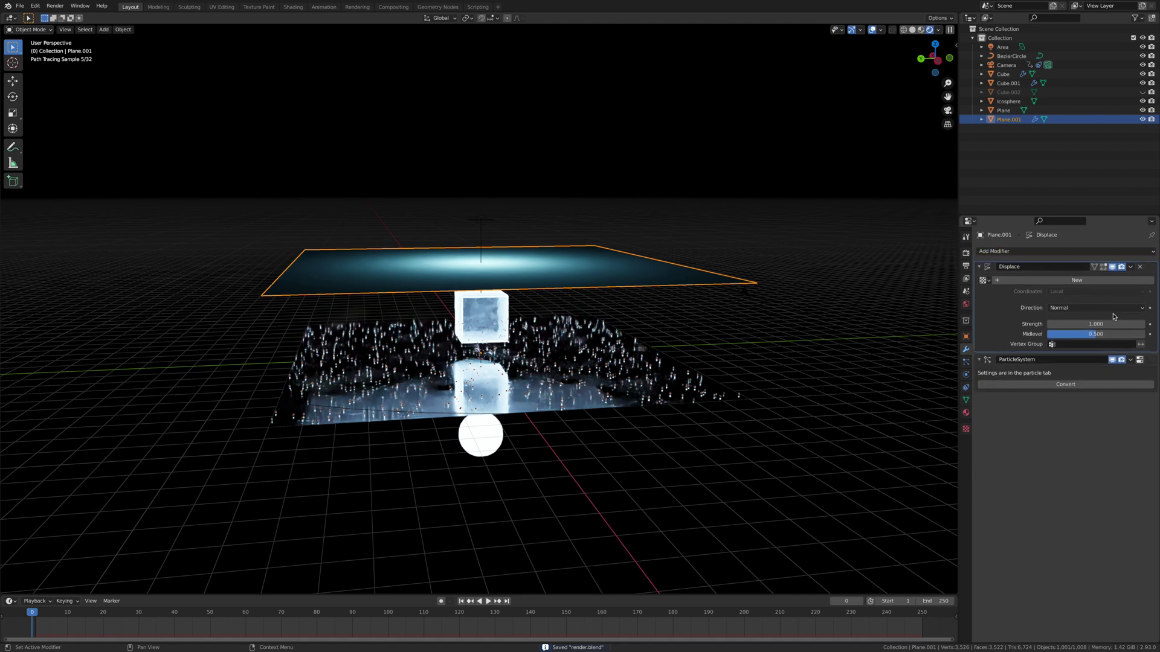
left_click(1125, 283)
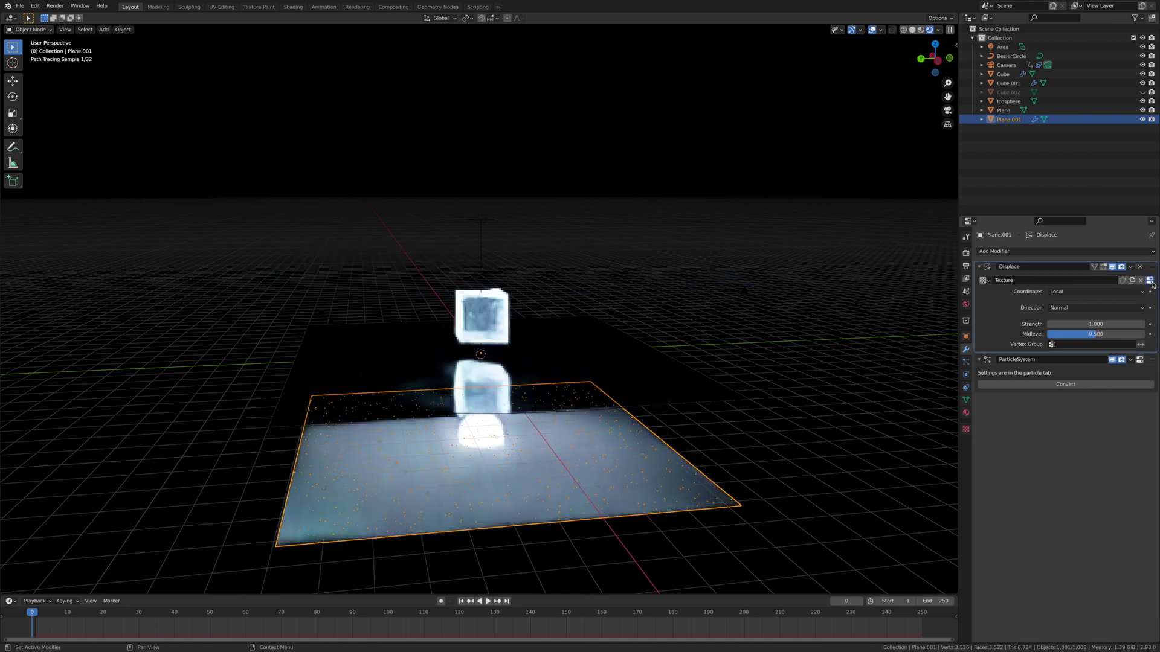
left_click(1121, 283)
left_click(1121, 279)
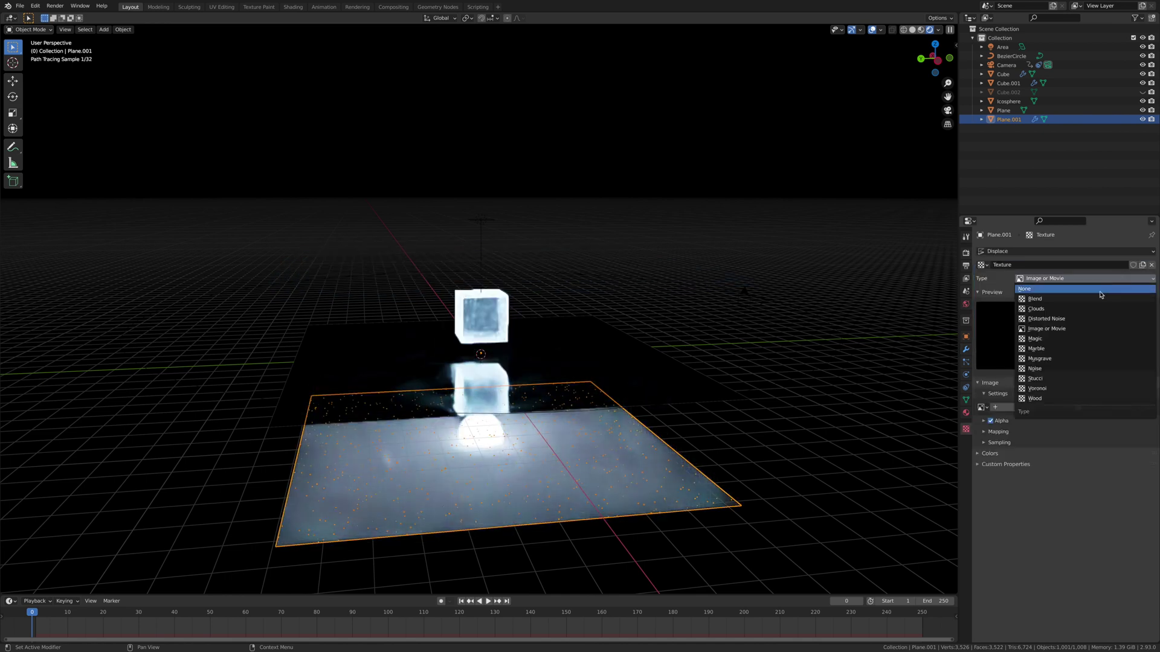
left_click(1074, 310)
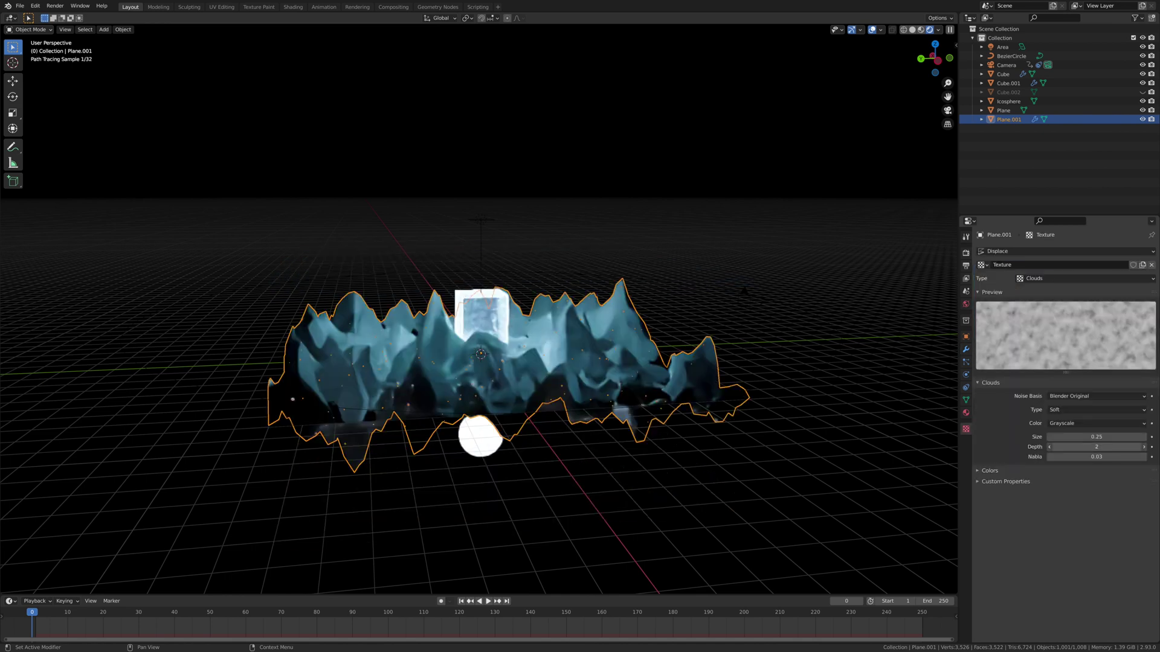
Step: Set the Clouds depth to 0 and size to 1.08, then apply the plane's scale
left_click_drag(1122, 447, 1093, 447)
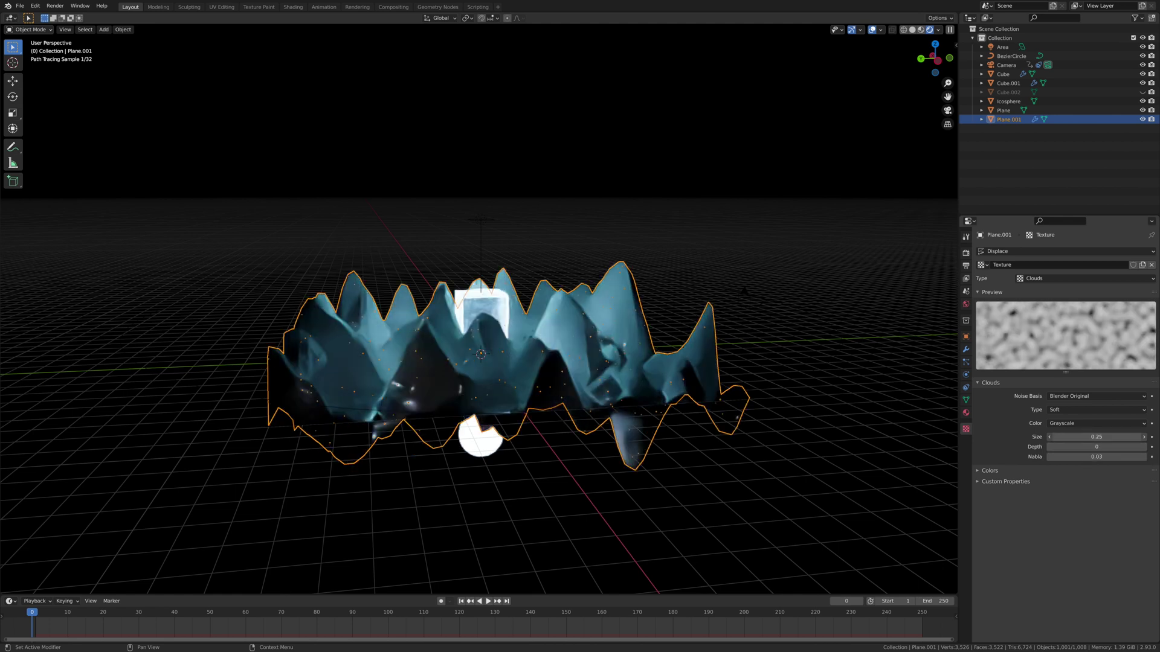
left_click(1120, 437)
key("BackSpace")
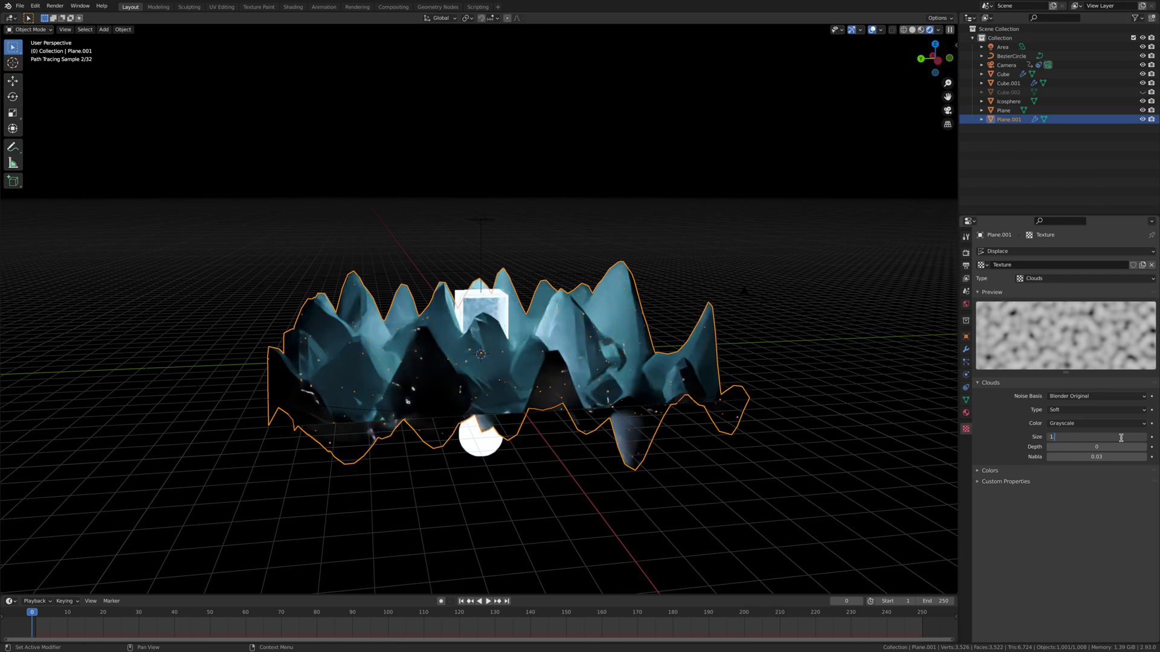
type("1.08")
key("Return")
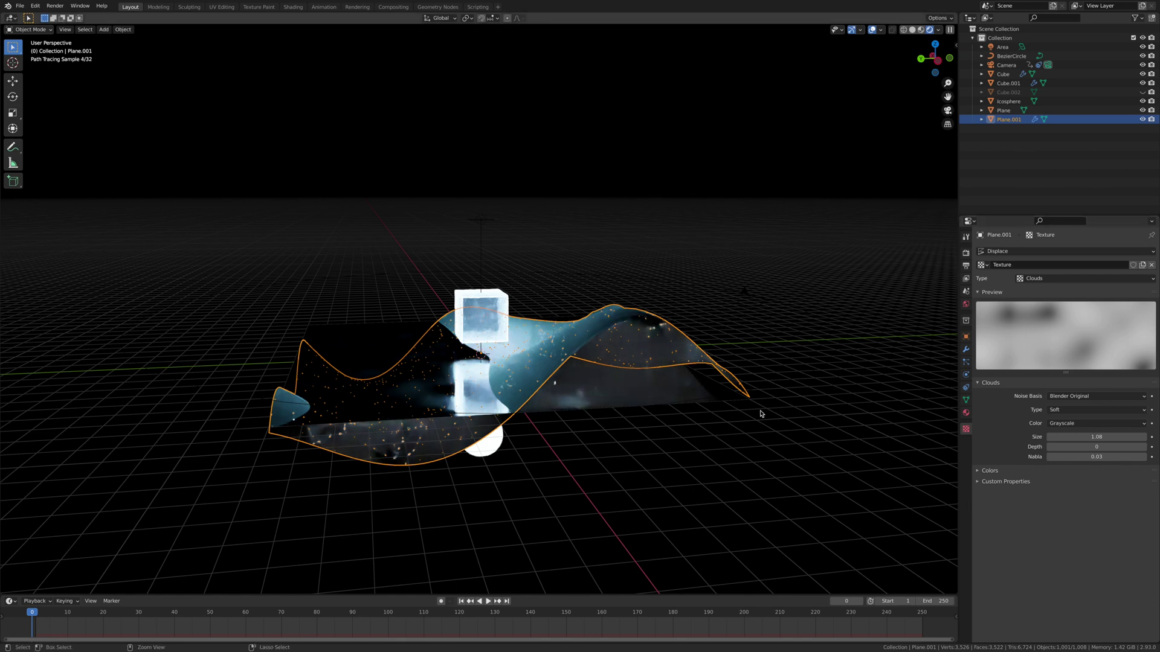
key("ctrl+a")
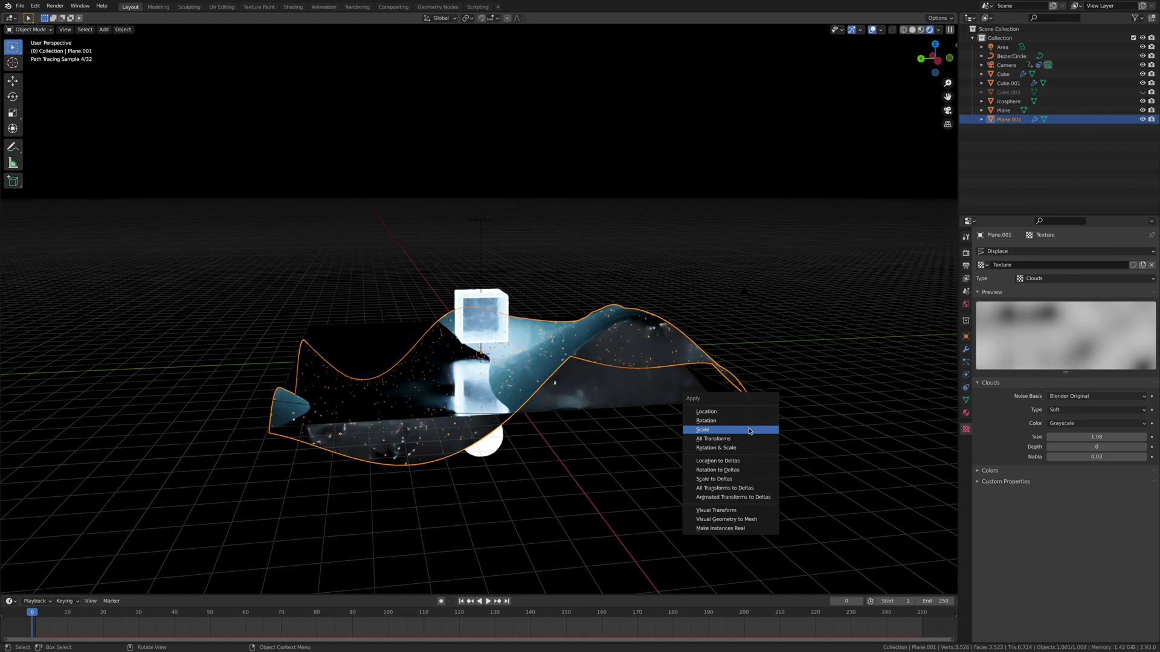
left_click(749, 430)
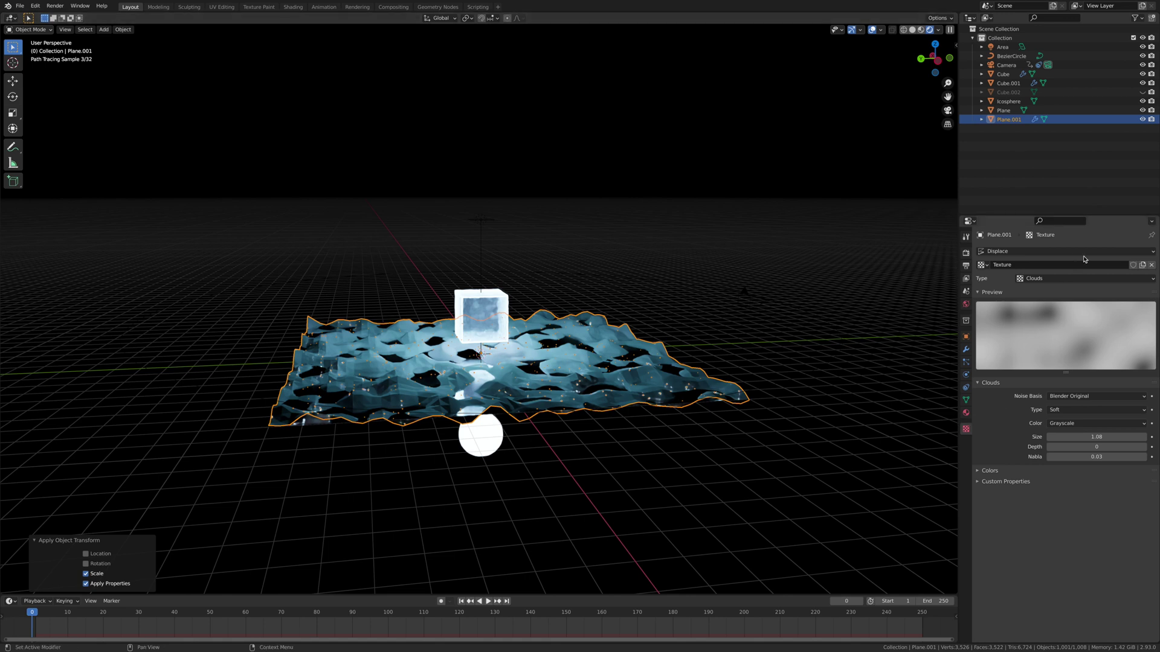
Step: Add a Wireframe modifier to Plane.001 with its thickness set to 0 m
left_click(966, 349)
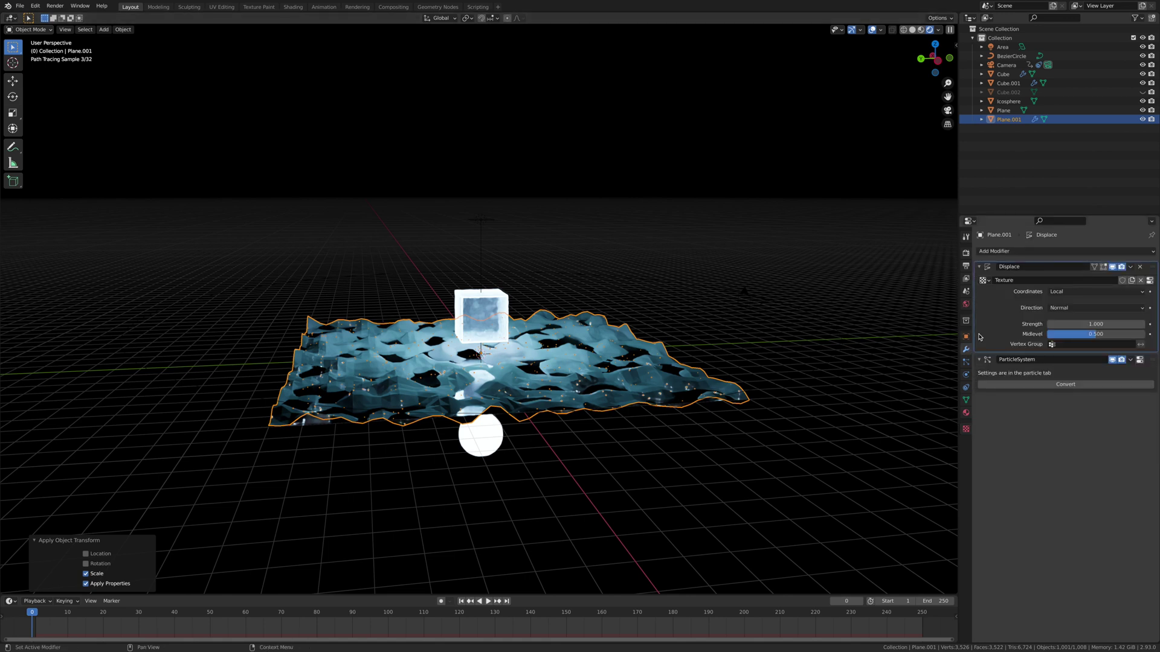
left_click(1092, 251)
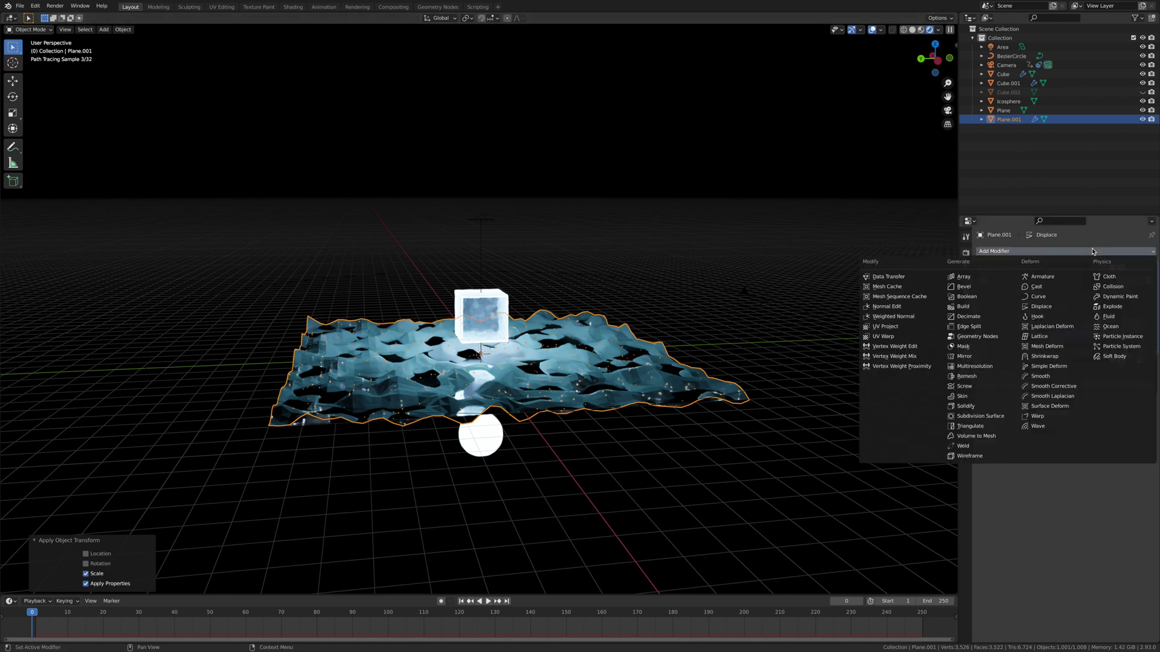
left_click(967, 457)
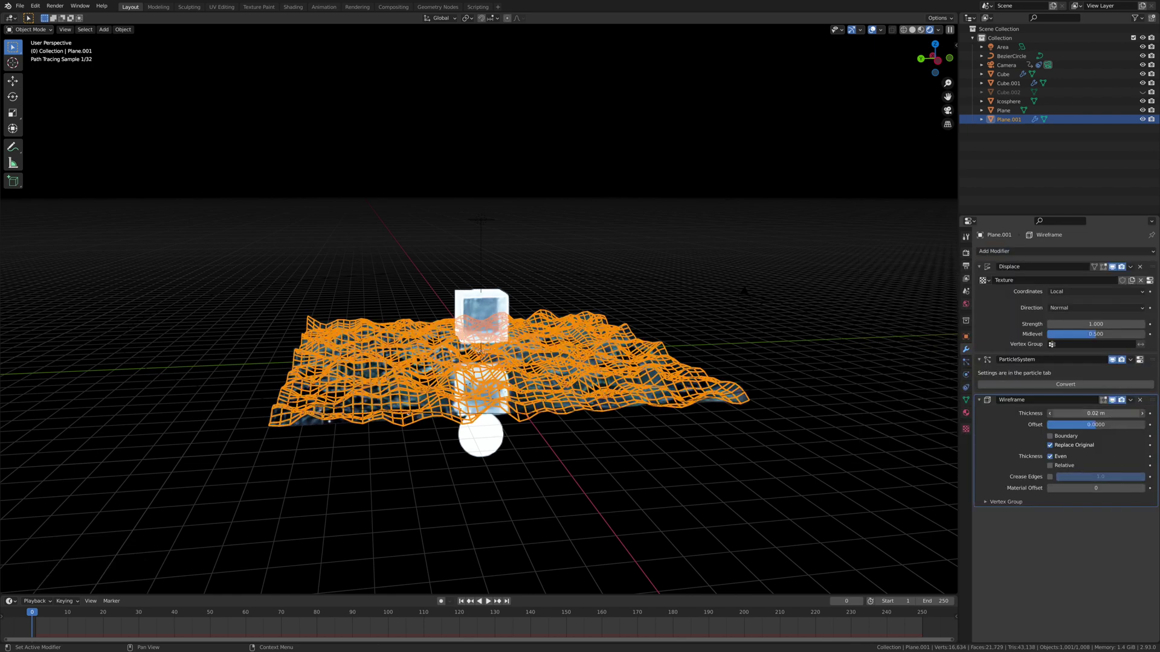
left_click_drag(1096, 413, 1063, 414)
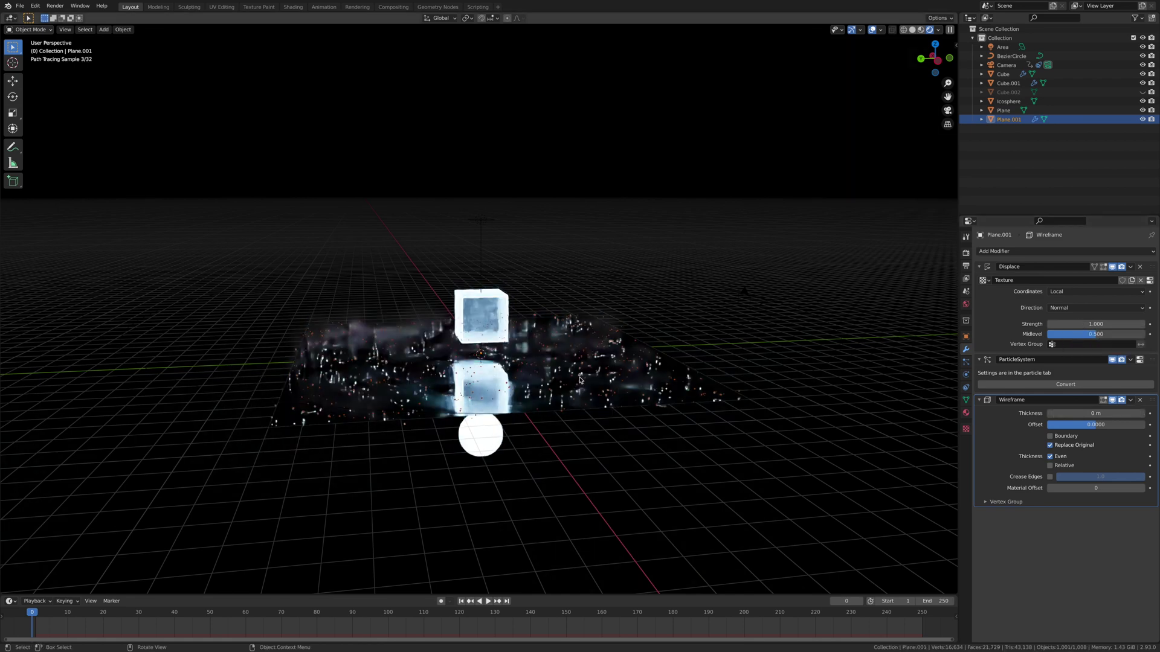
Step: Switch to Solid shading, try a higher Displace strength, then undo it back to 1.000
left_click(912, 30)
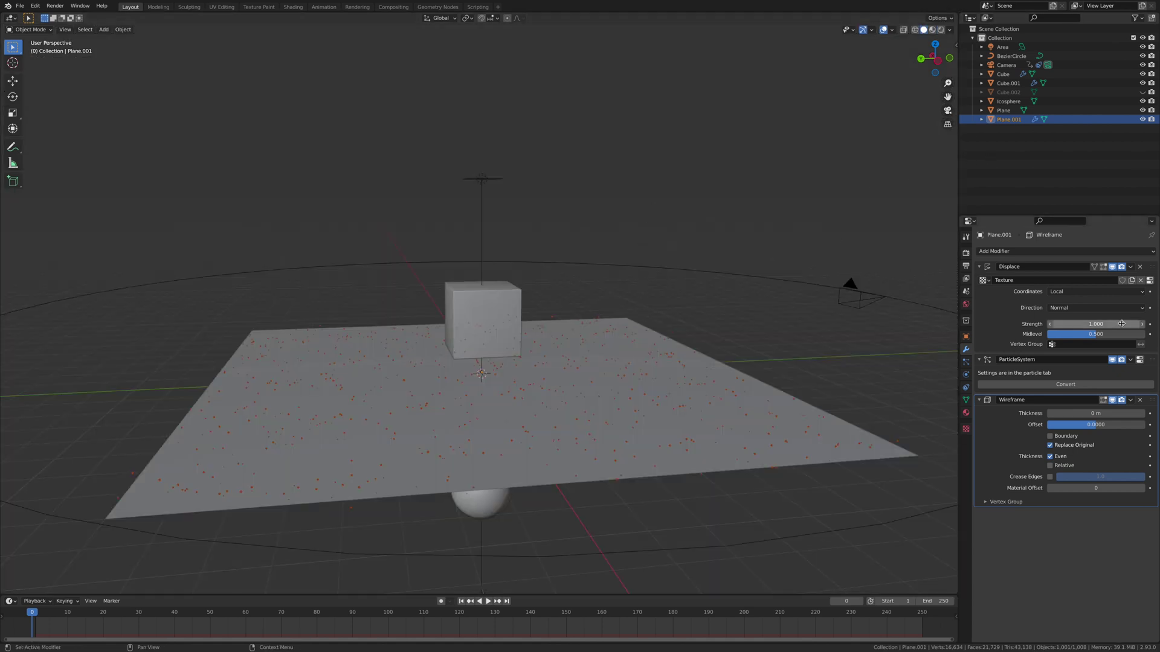
left_click_drag(1065, 324, 1101, 324)
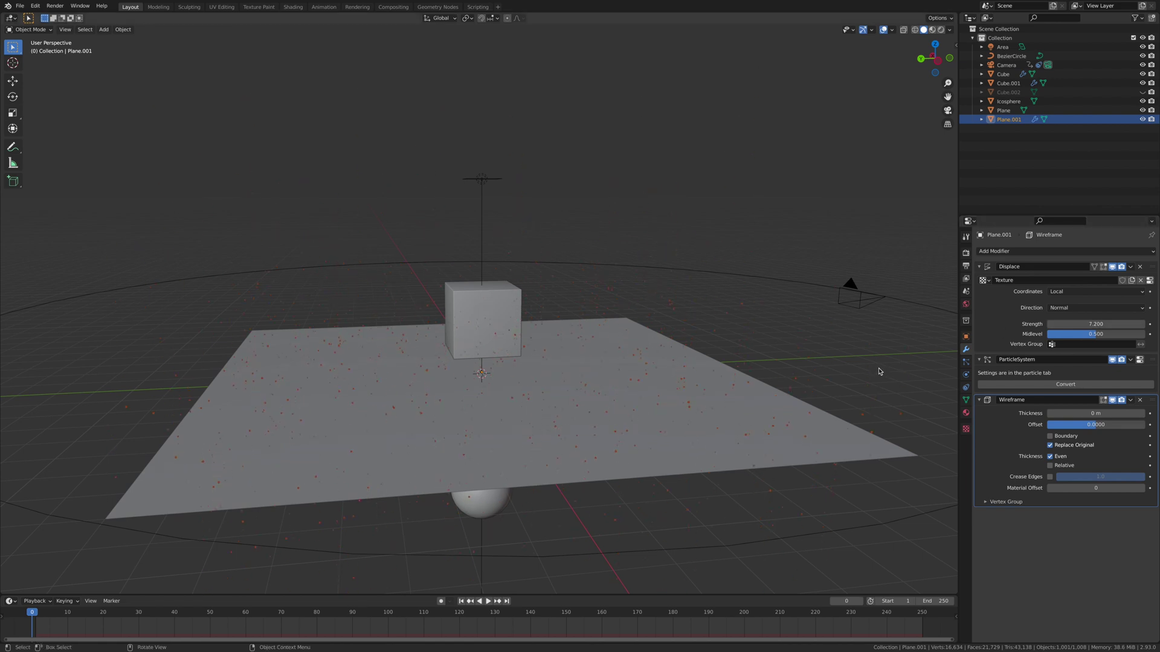
key("ctrl+z")
Step: View through the scene camera in Rendered shading and raise the Displace strength to 25.8
left_click_drag(1088, 323, 1117, 324)
left_click(66, 29)
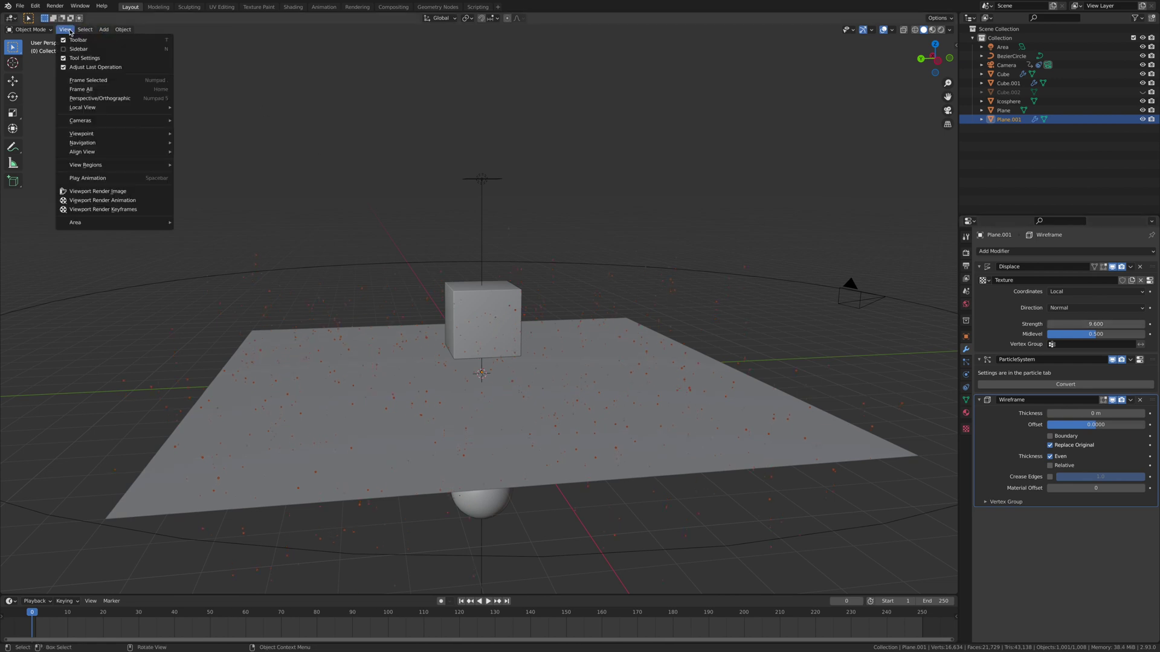
mouse_move(81, 120)
left_click(188, 129)
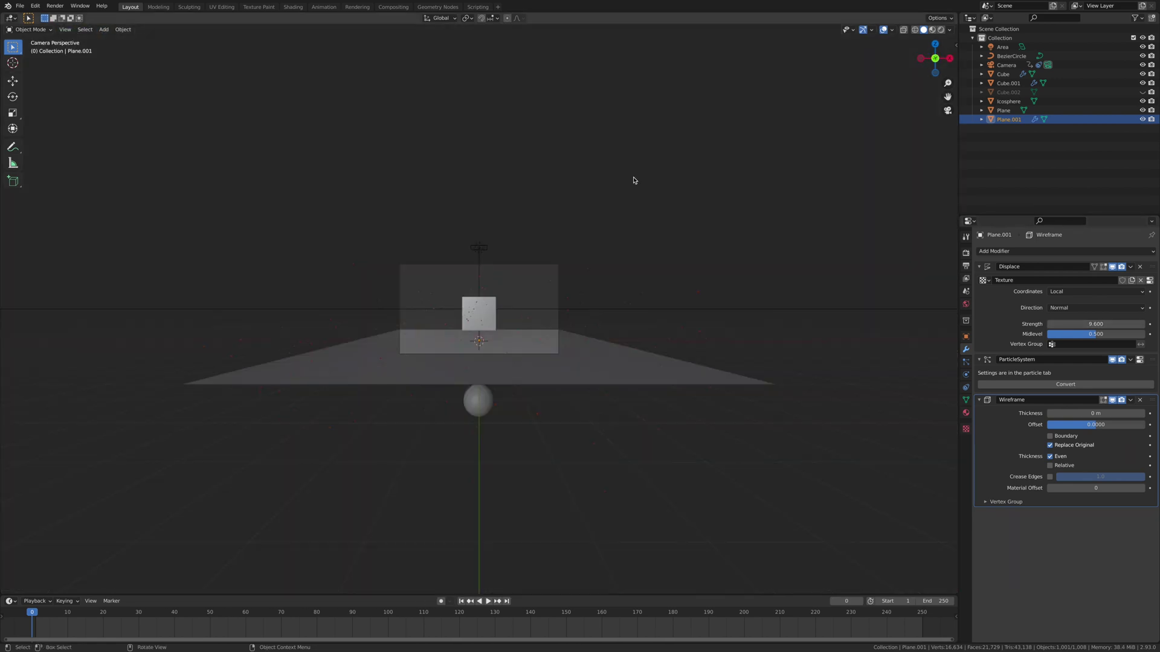
scroll(485, 296, "up", 5)
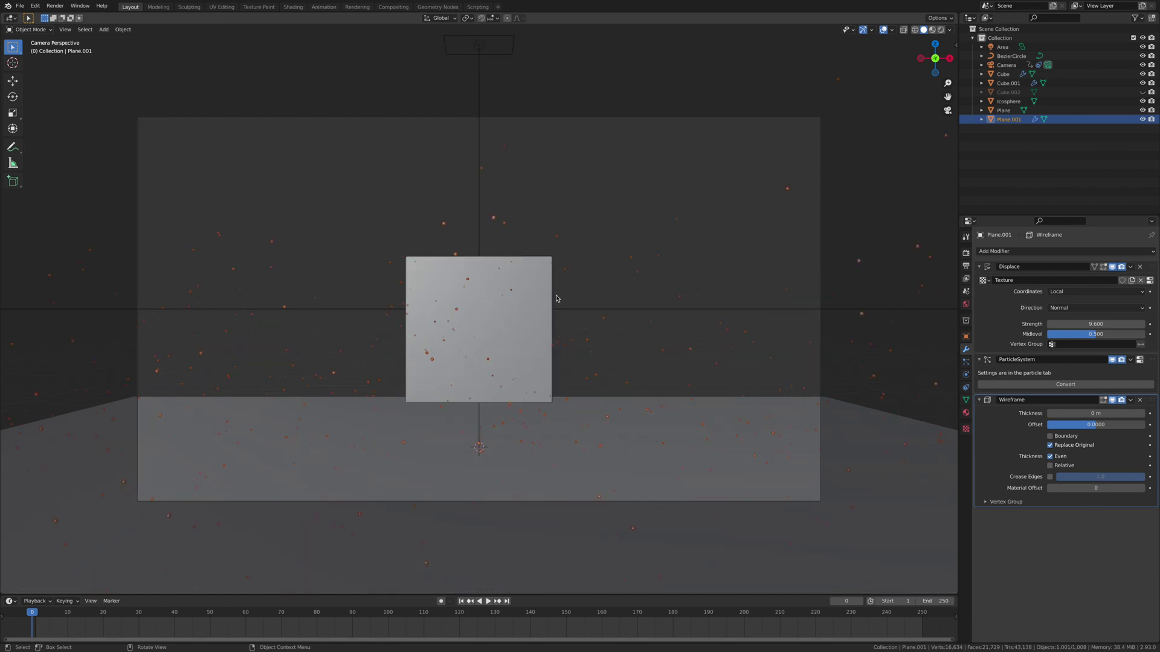
left_click(940, 29)
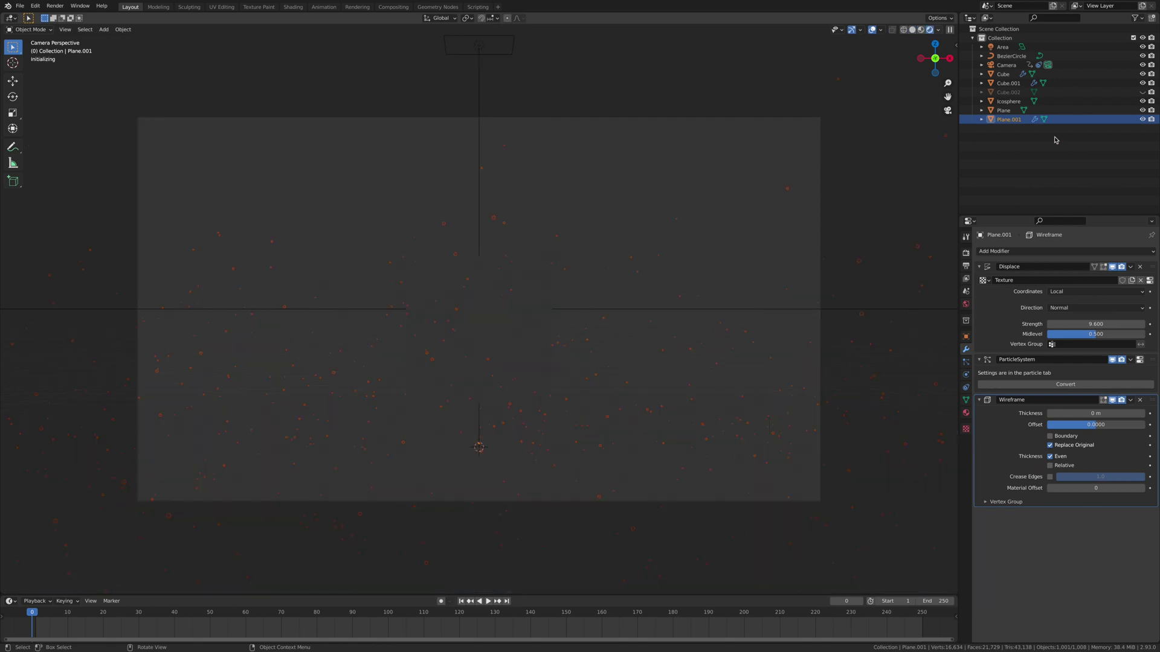
left_click_drag(1095, 324, 1127, 324)
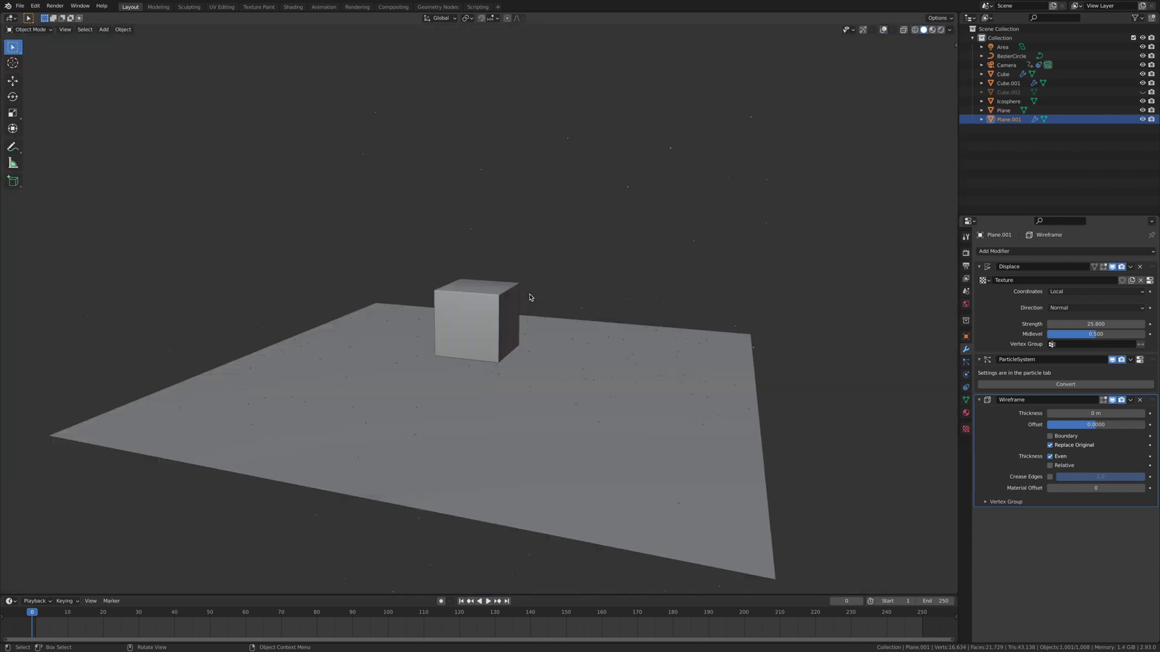
Step: Select the Cube and turn on X-ray and viewport overlays
left_click(494, 336)
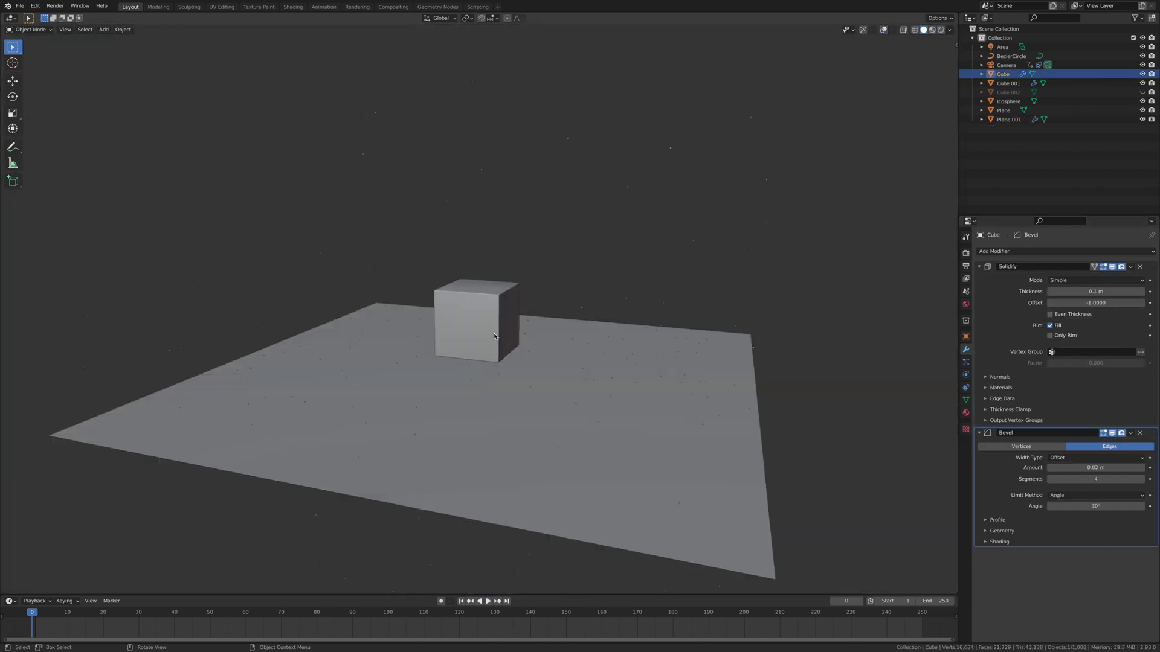
left_click(902, 30)
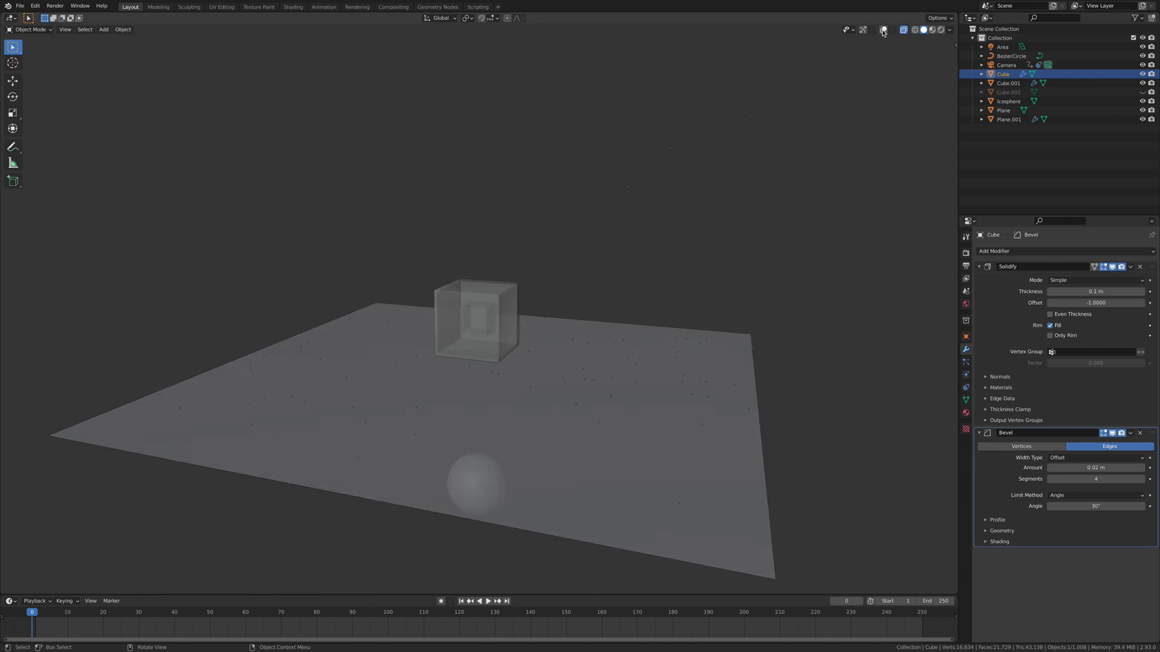
left_click(884, 31)
Step: Select the inner Cube.001 and keyframe its 0° rotation at frame 0
left_click(487, 323)
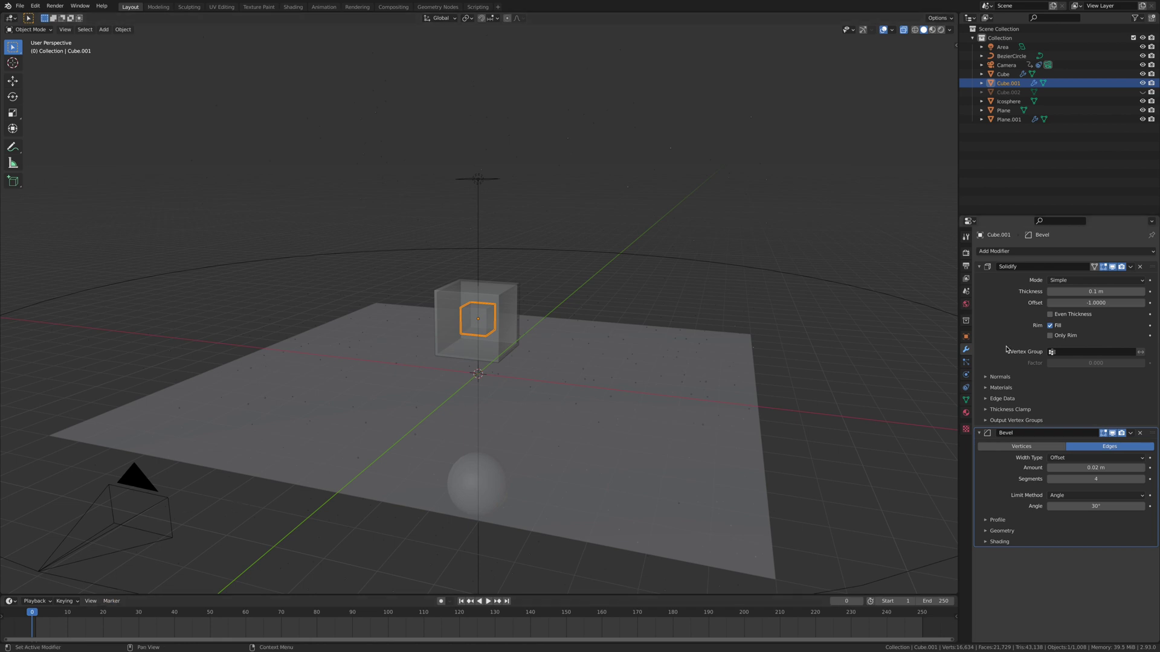
left_click(967, 337)
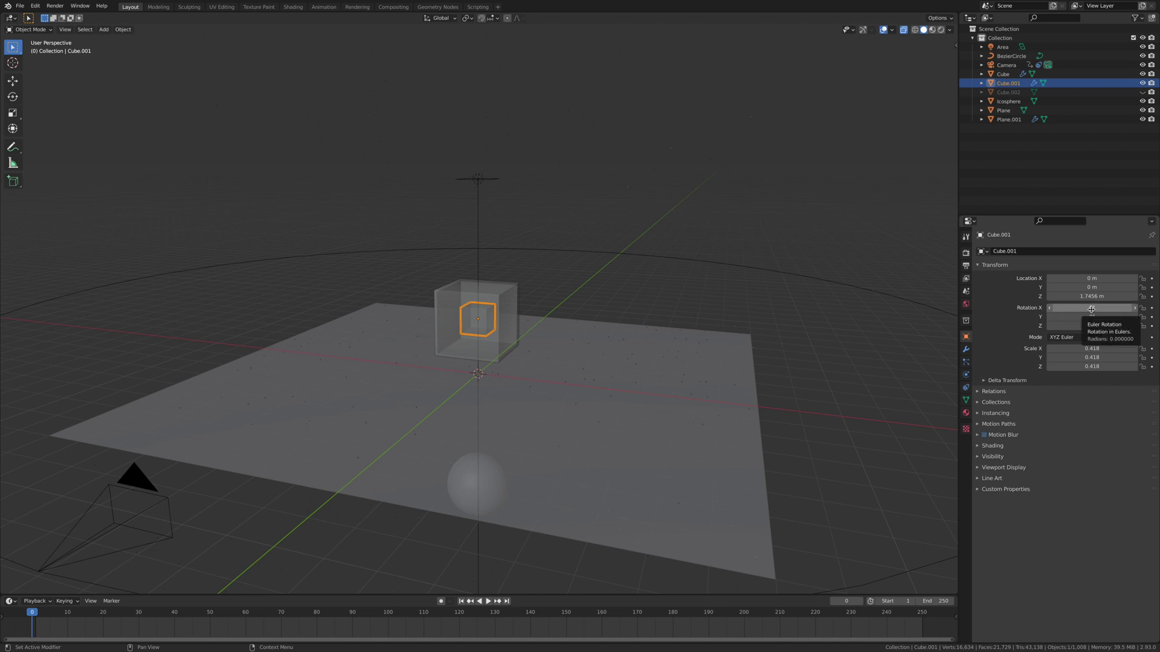
key("i")
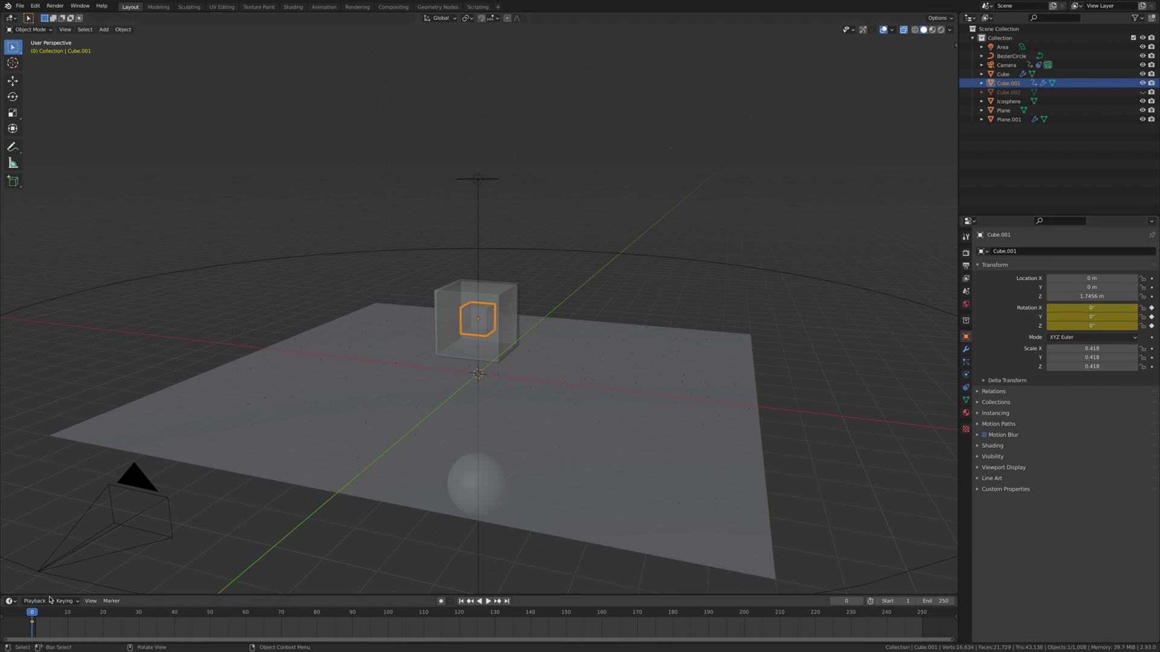
Step: At frame 250, set Cube.001's rotation to X -720° and Y 360° and keyframe it
left_click_drag(29, 615, 924, 617)
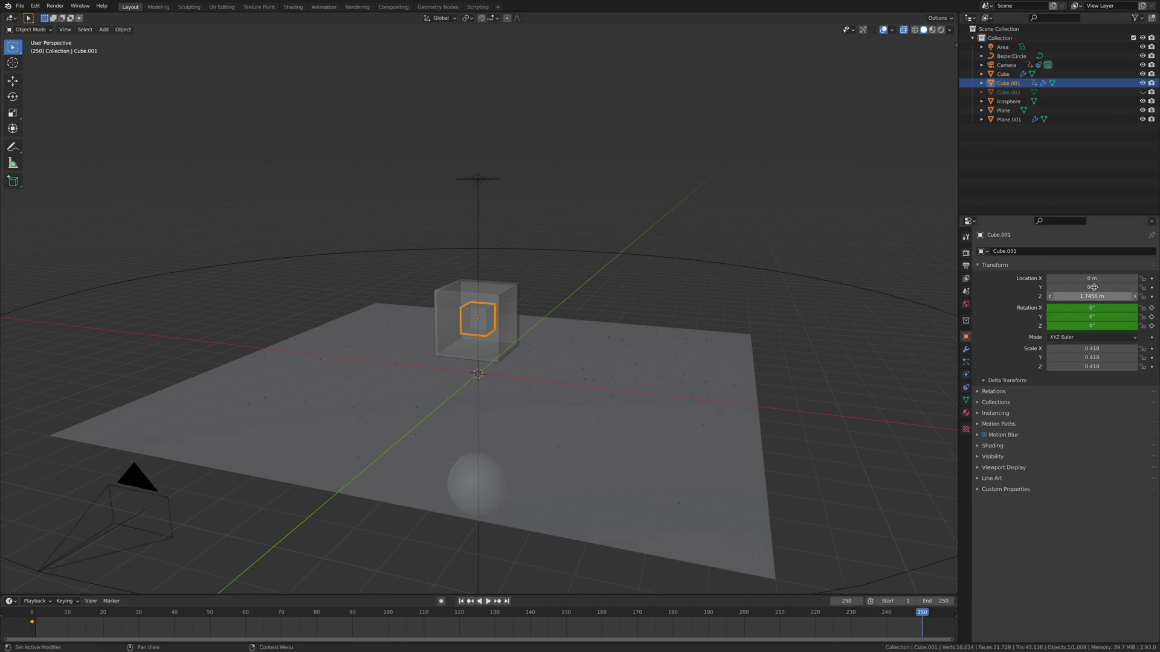
left_click(1098, 308)
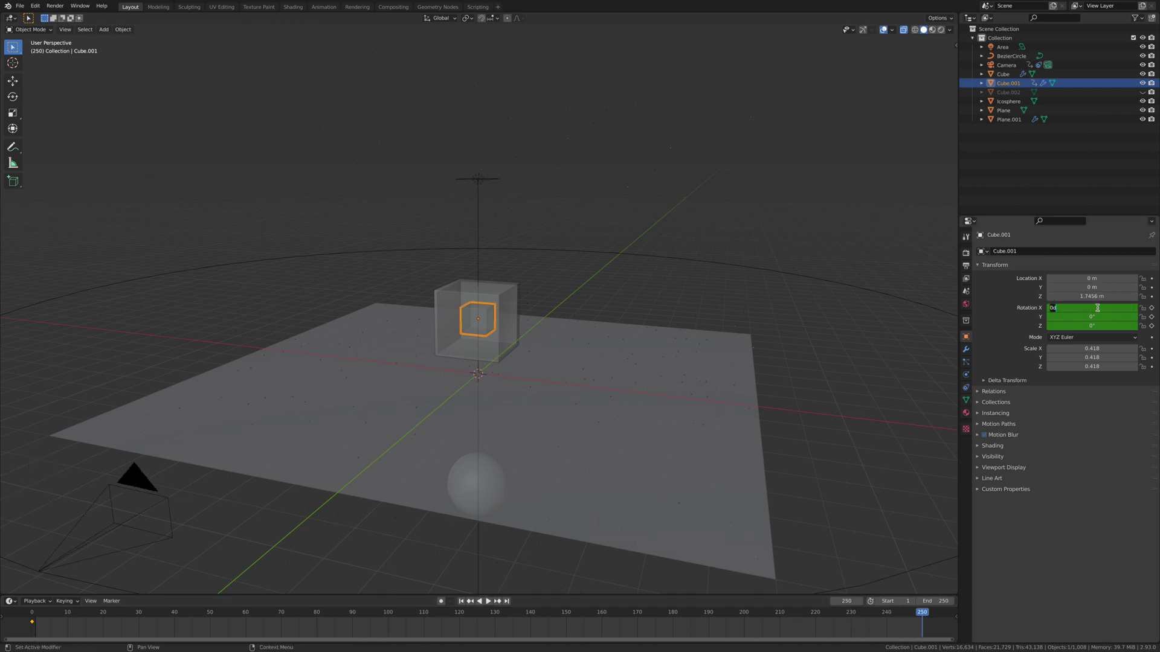
key("BackSpace")
key("BackSpace")
type("-720")
key("Return")
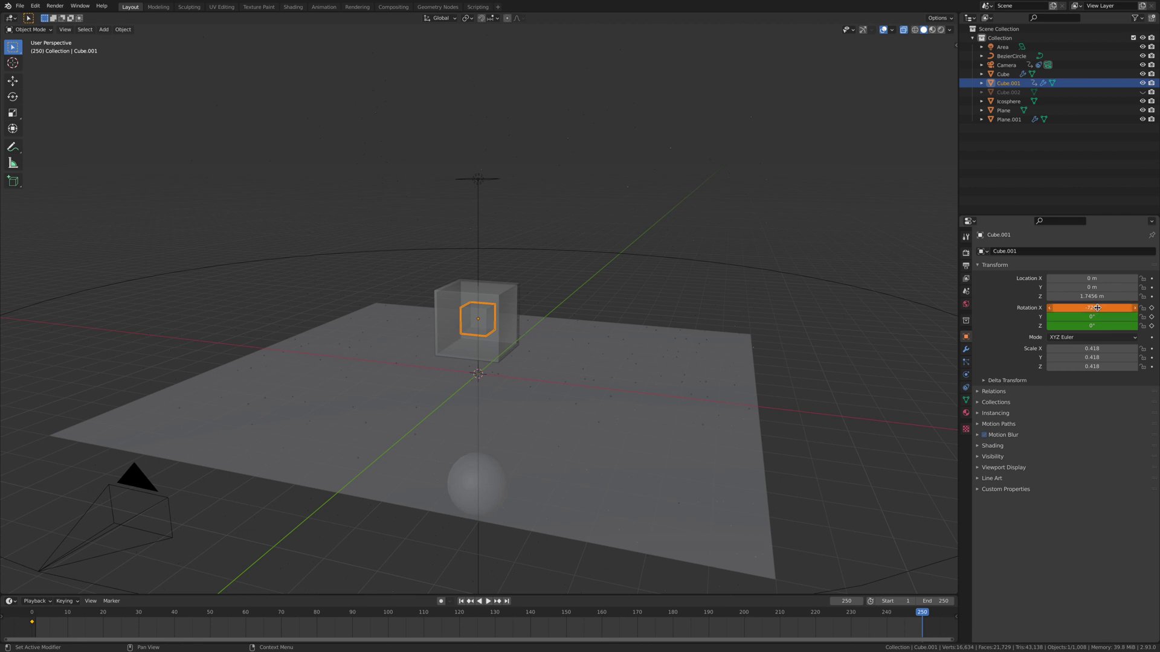
key("i")
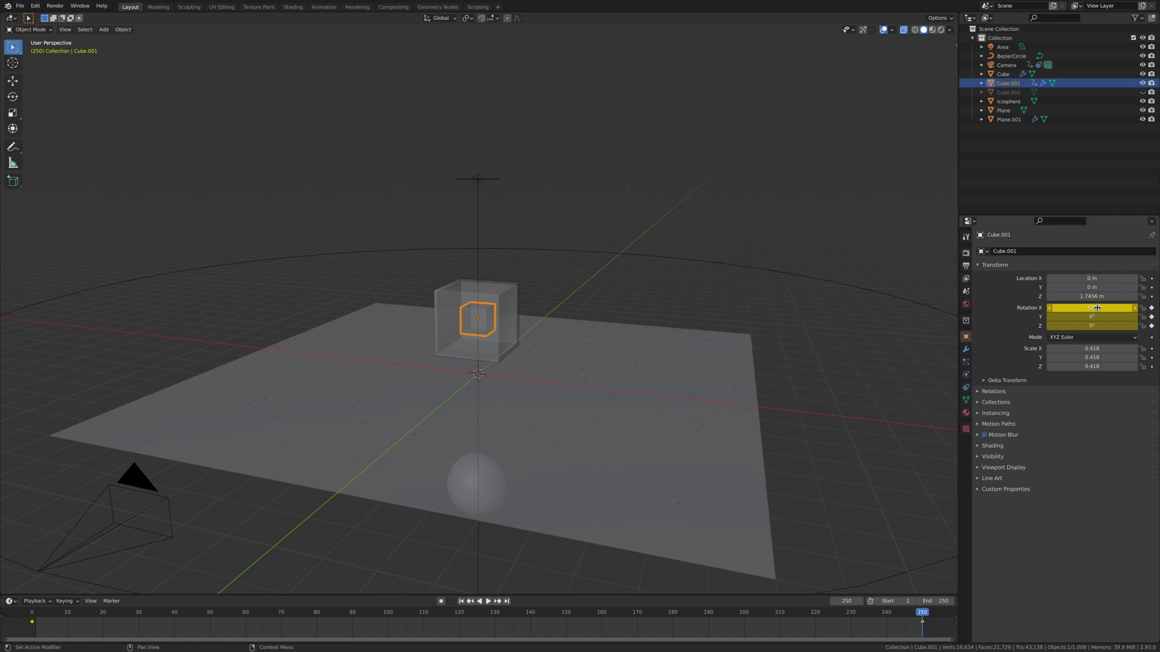
left_click(1099, 316)
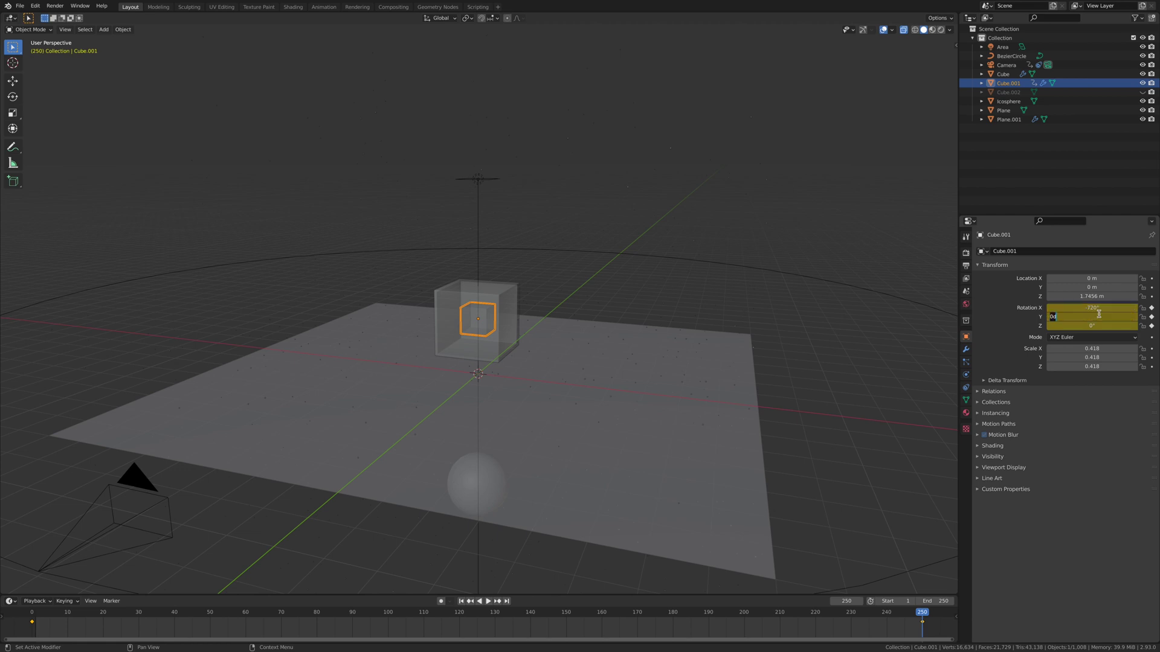
type("360")
key("Return")
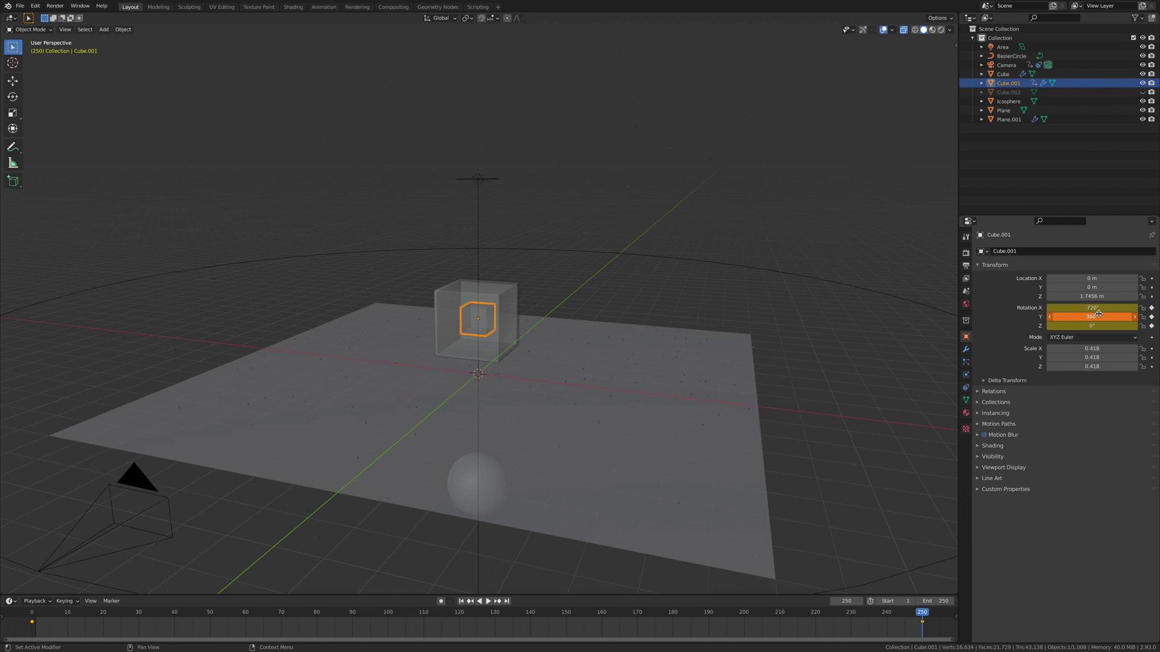
key("i")
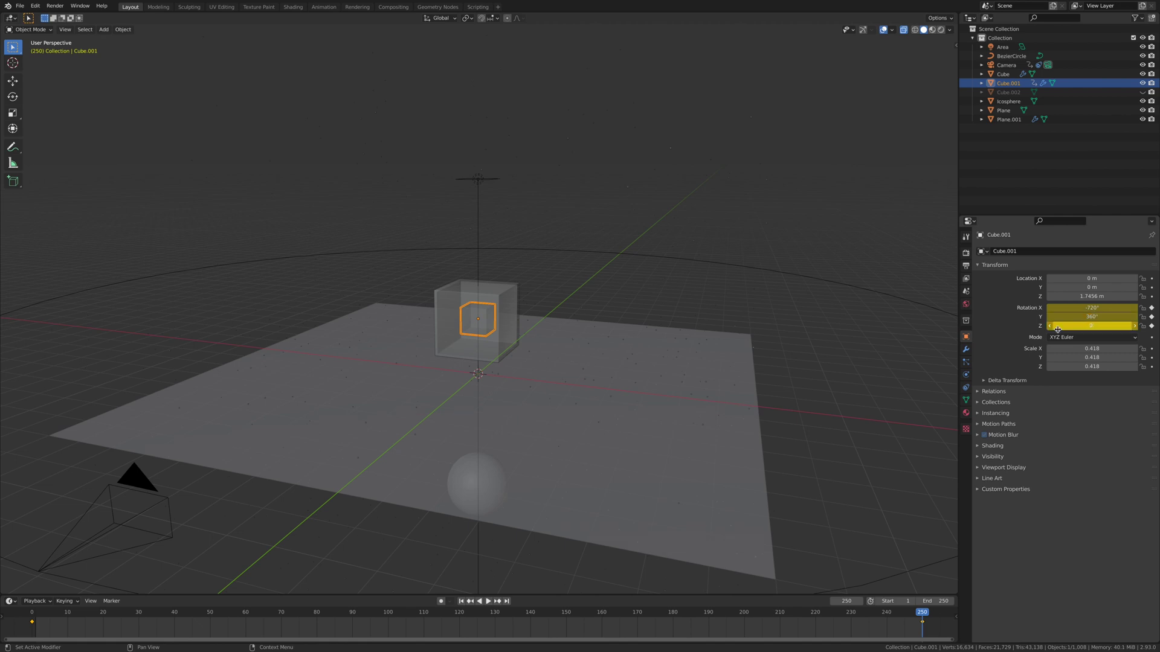
Step: Preview the spin, then select the outer Cube and keyframe its rotation at frame 0
key("space")
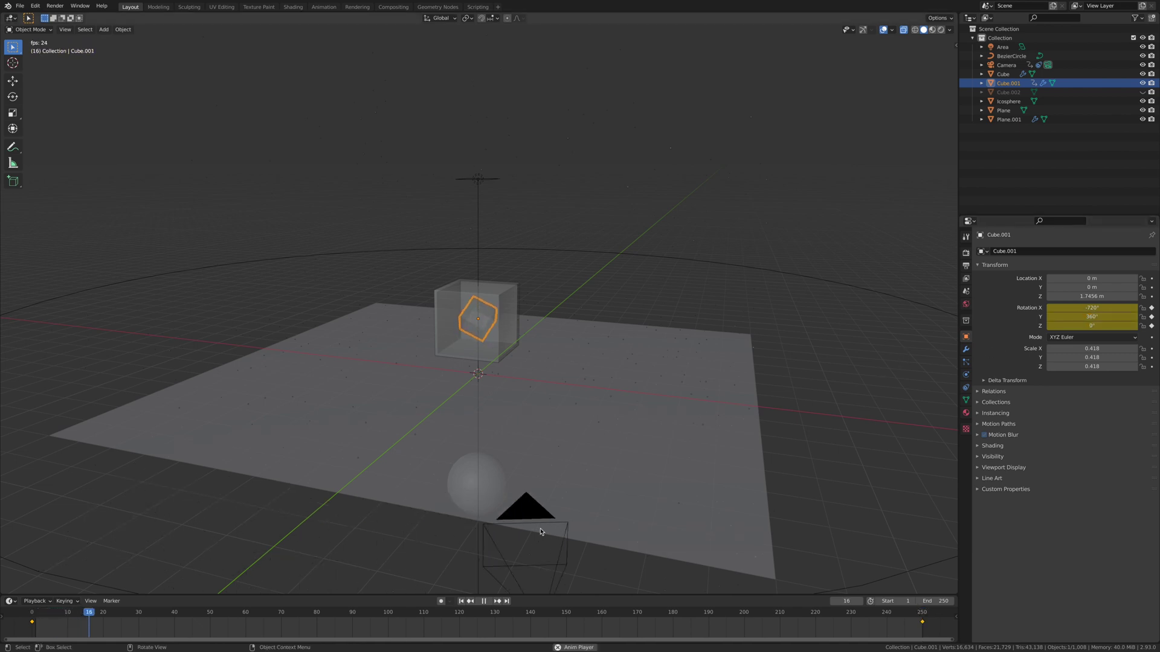
left_click(25, 619)
key("space")
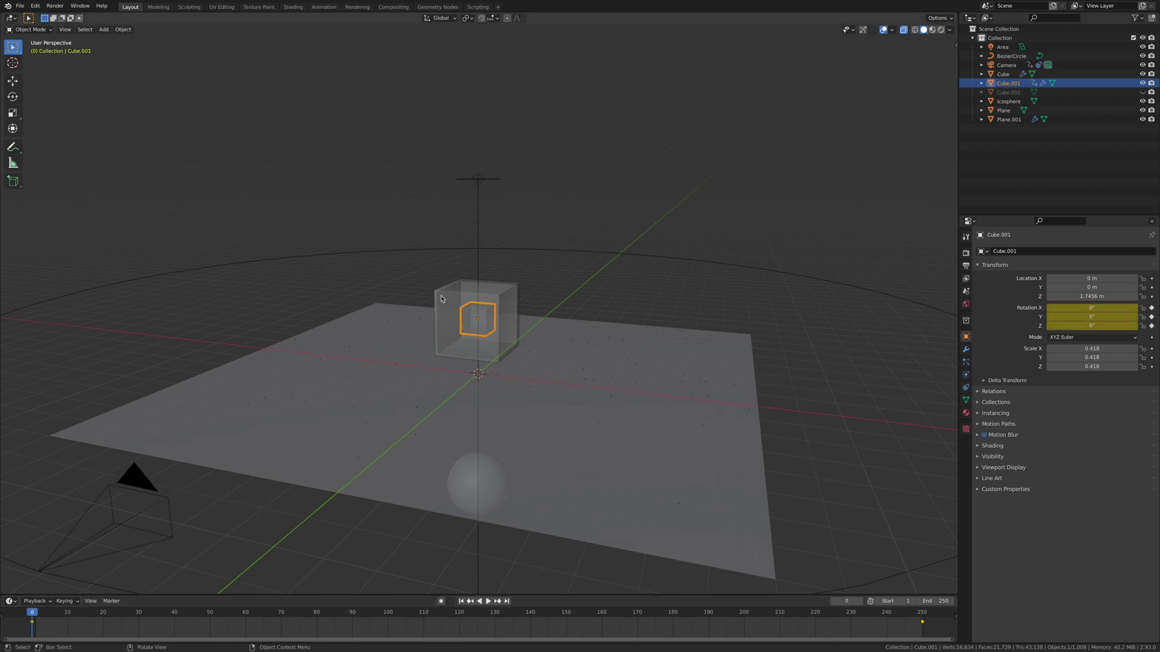
left_click(443, 305)
left_click(445, 300)
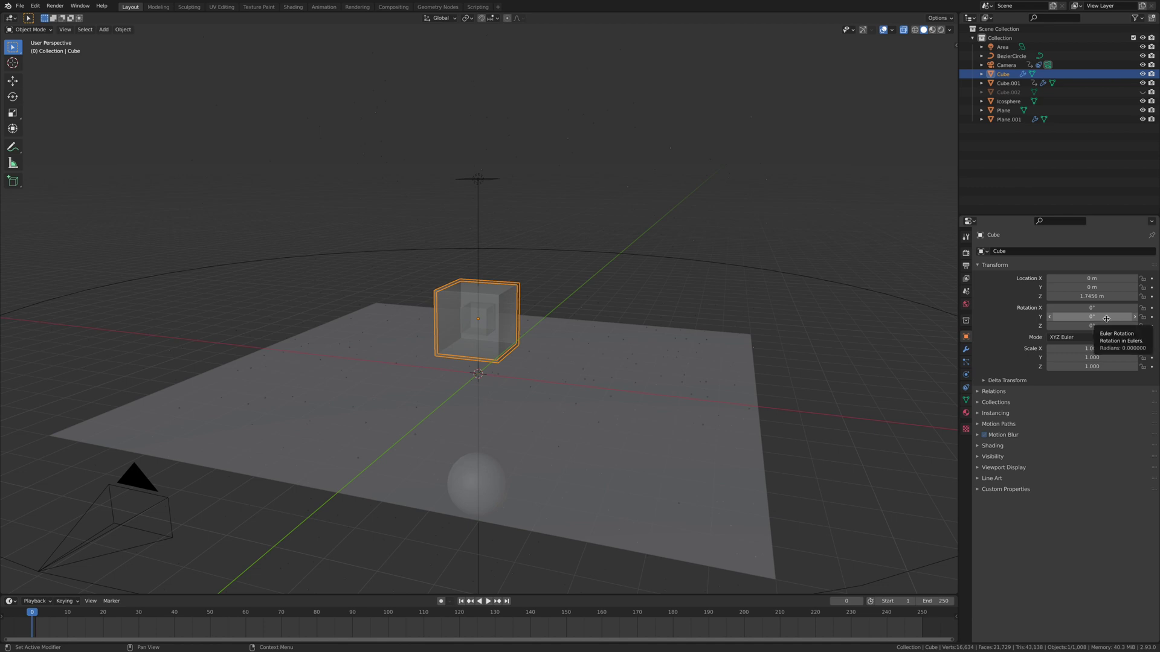
key("i")
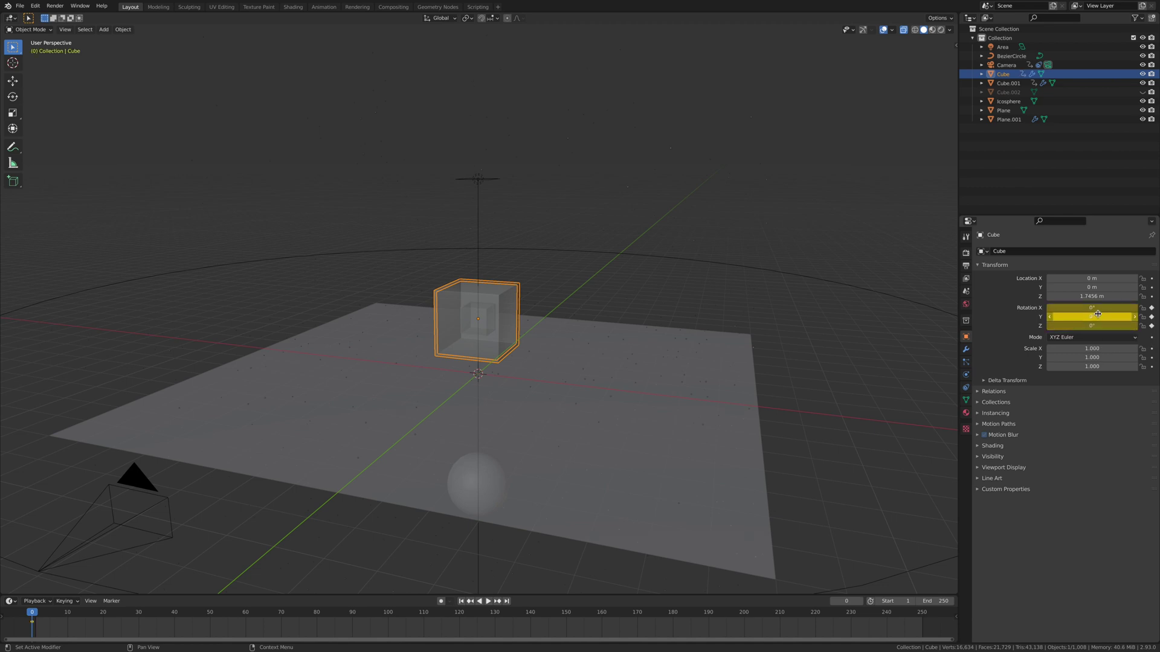
Step: At frame 250, keyframe the Cube's rotation at Y 360° and Z 720°, then preview both spins
left_click_drag(31, 613, 922, 618)
left_click(1091, 317)
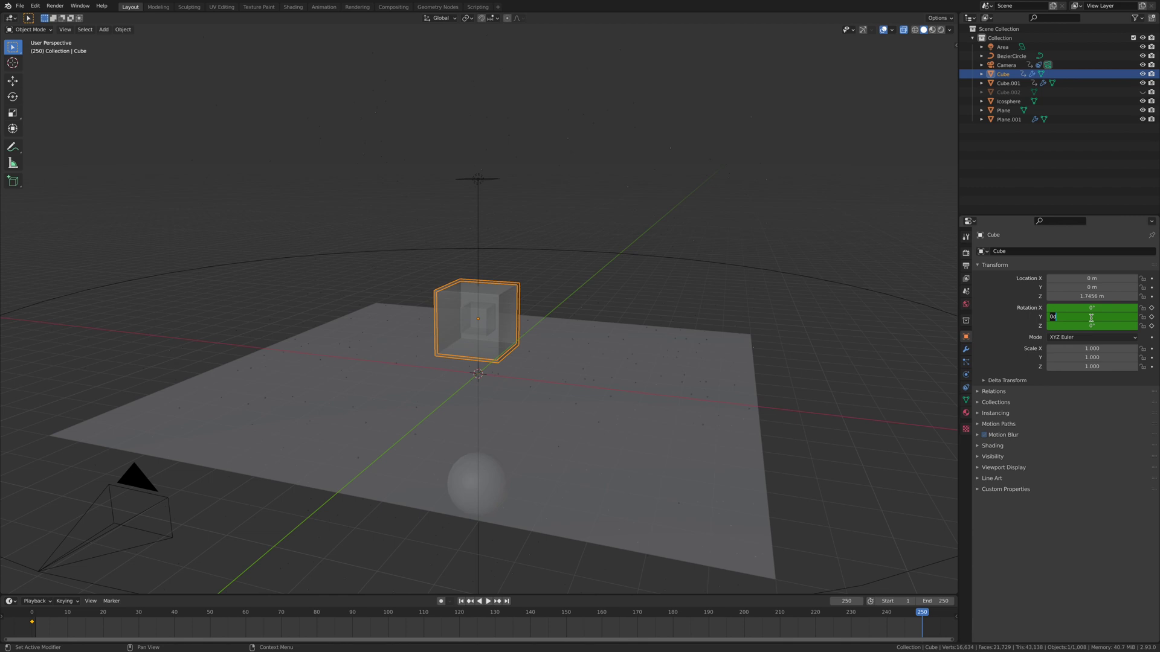
key("BackSpace")
key("Return")
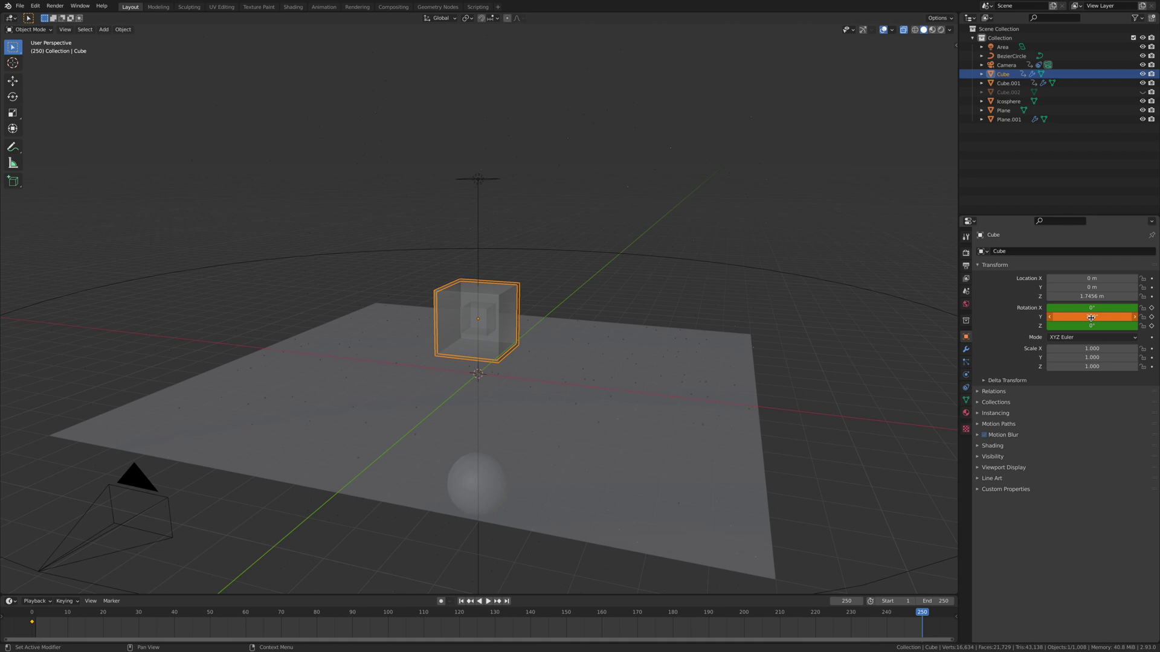
left_click(1091, 327)
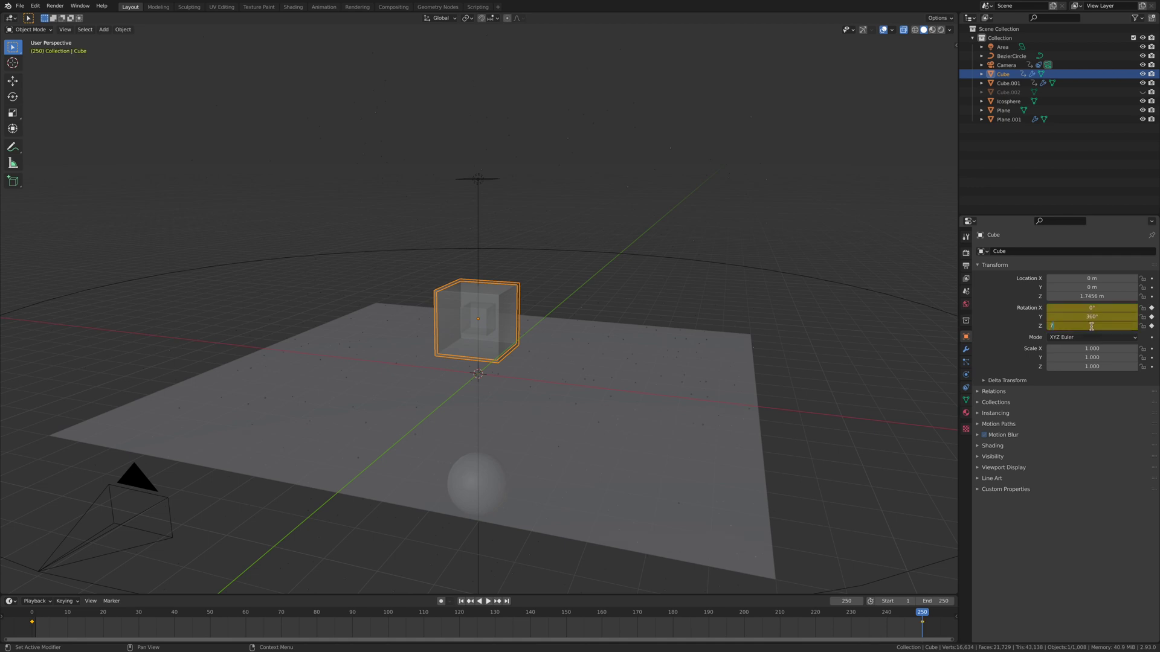
key("Return")
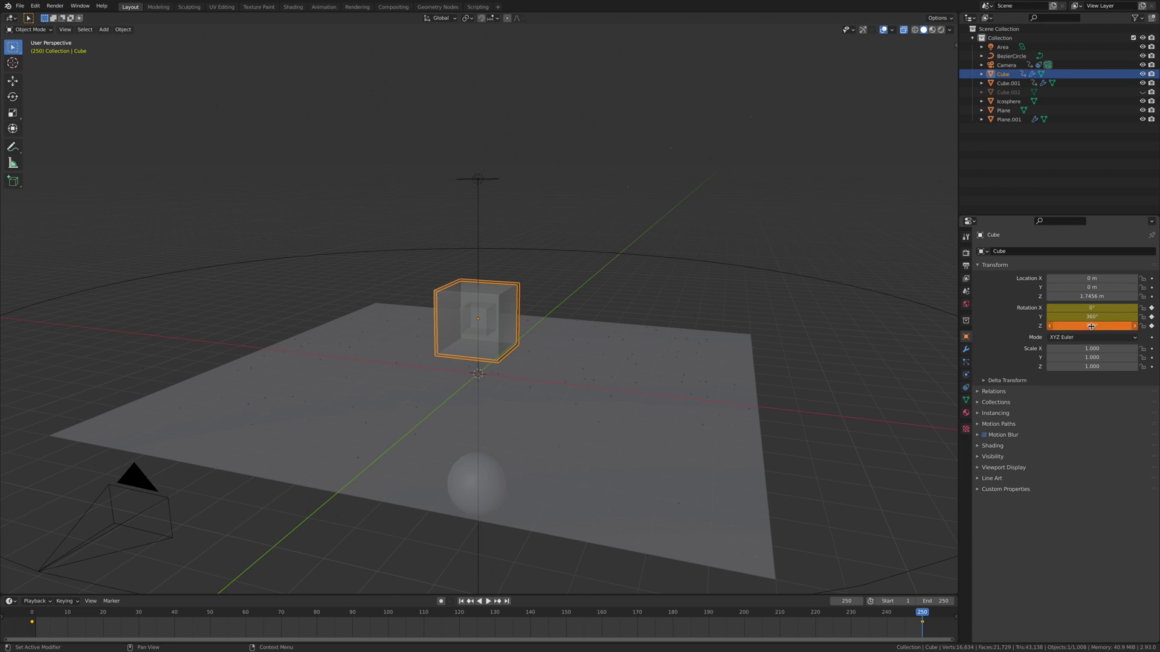
key("i")
key("space")
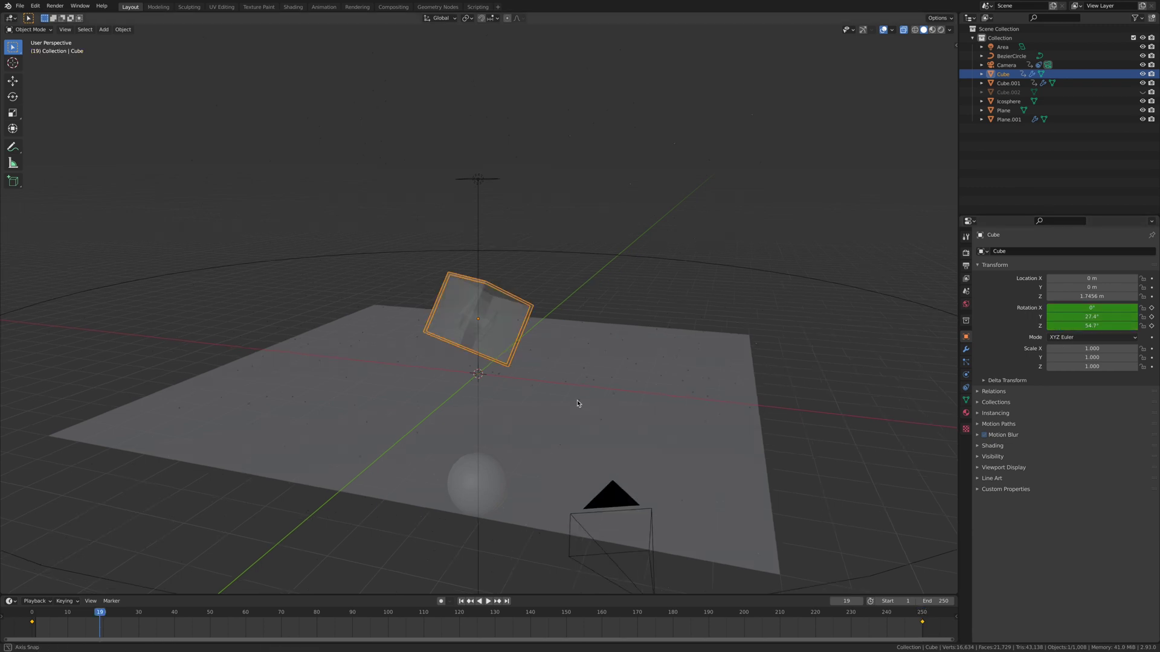
middle_click_drag(578, 403, 648, 378)
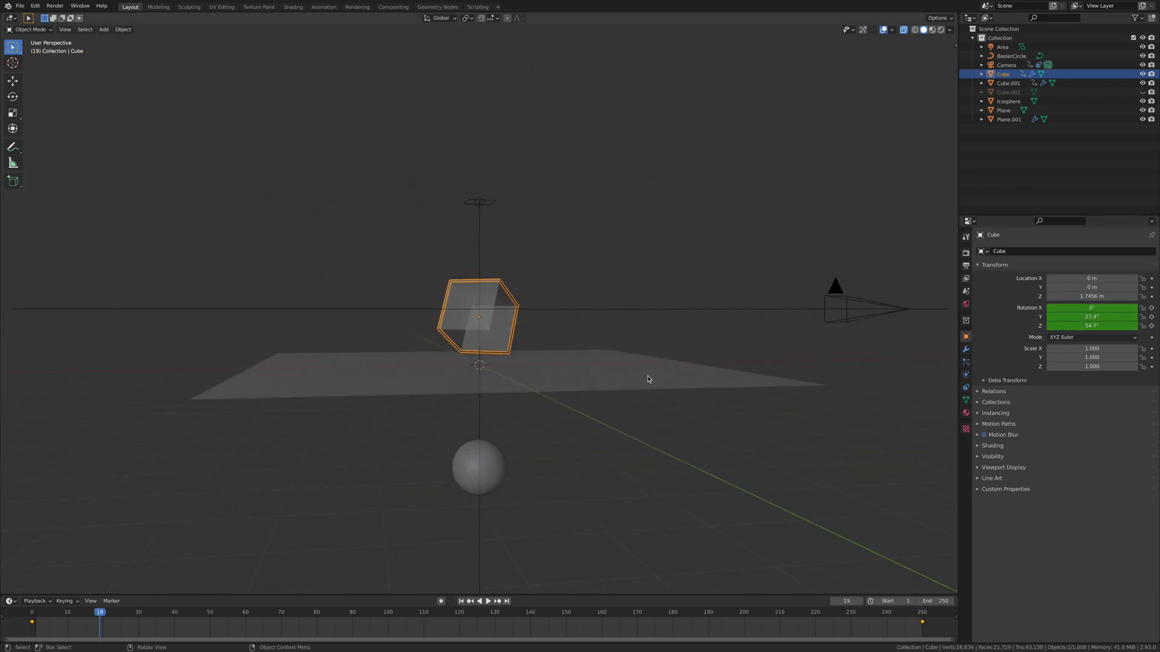
Step: Make Cube.002 visible again in the Outliner and view the cube from an angle above
middle_click_drag(557, 406, 568, 402)
middle_click_drag(779, 322, 713, 355)
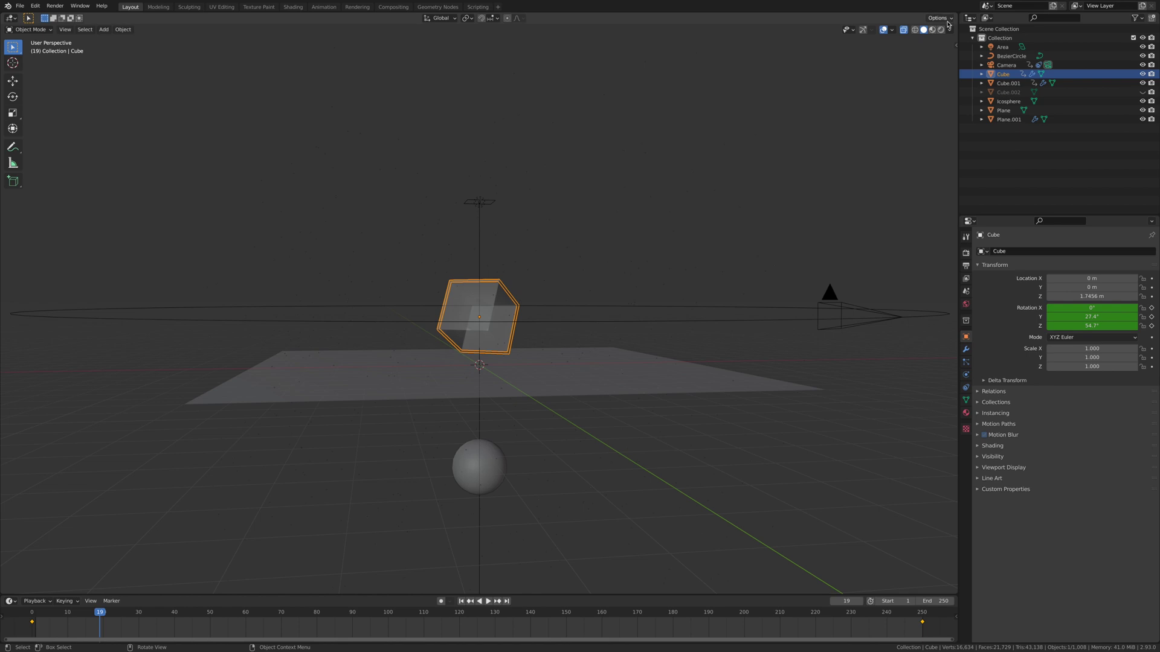
left_click(1143, 92)
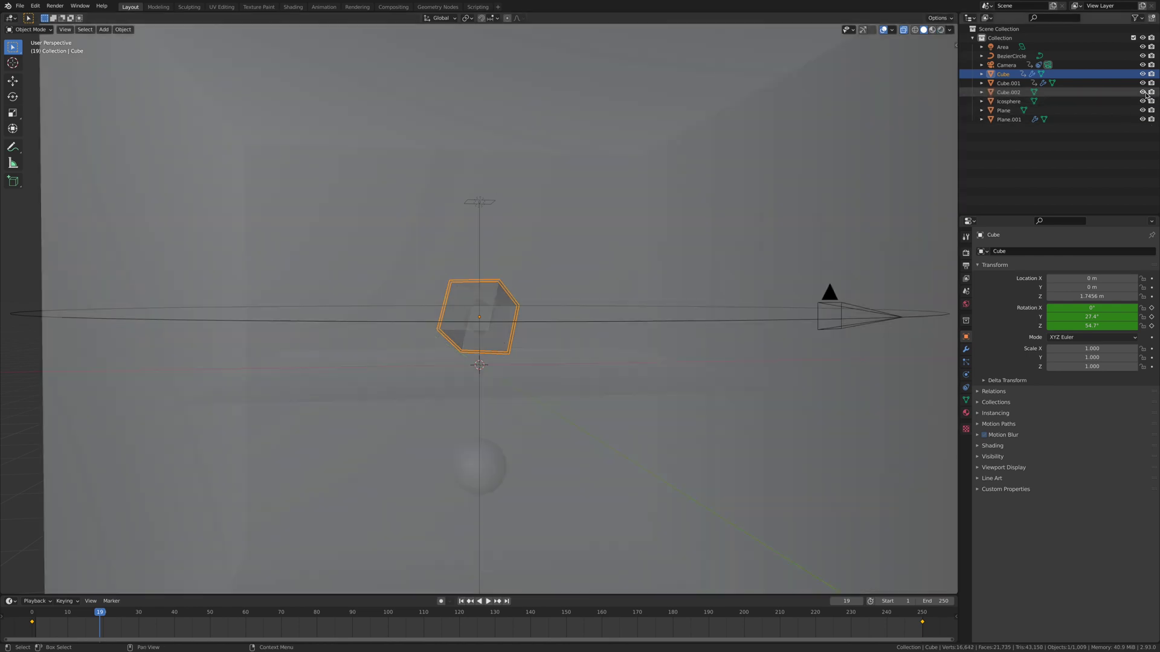
scroll(490, 358, "down", 5)
middle_click_drag(490, 358, 607, 477)
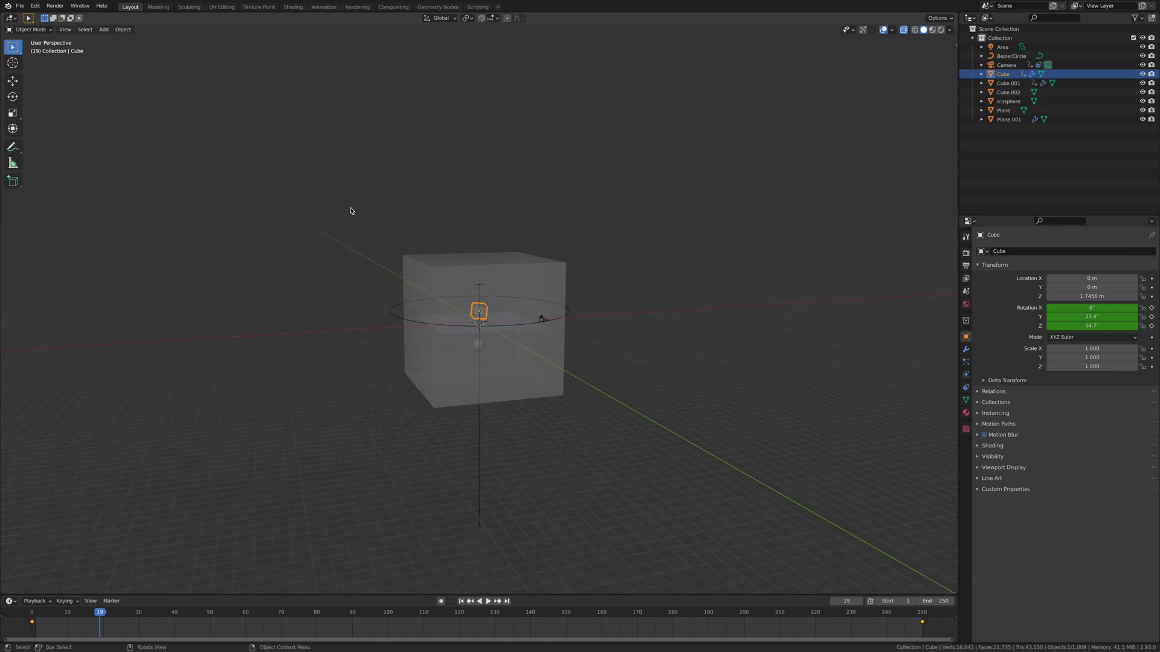
Step: Render the current frame with Render Image and move to the Compositing workspace
left_click(53, 7)
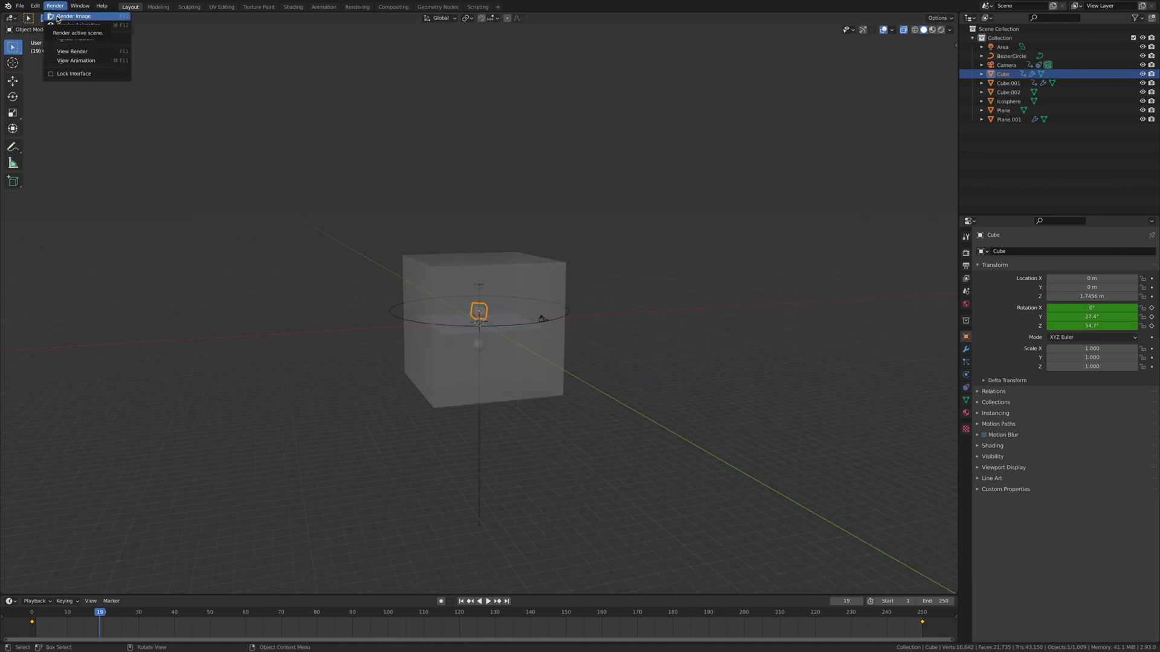
left_click(58, 16)
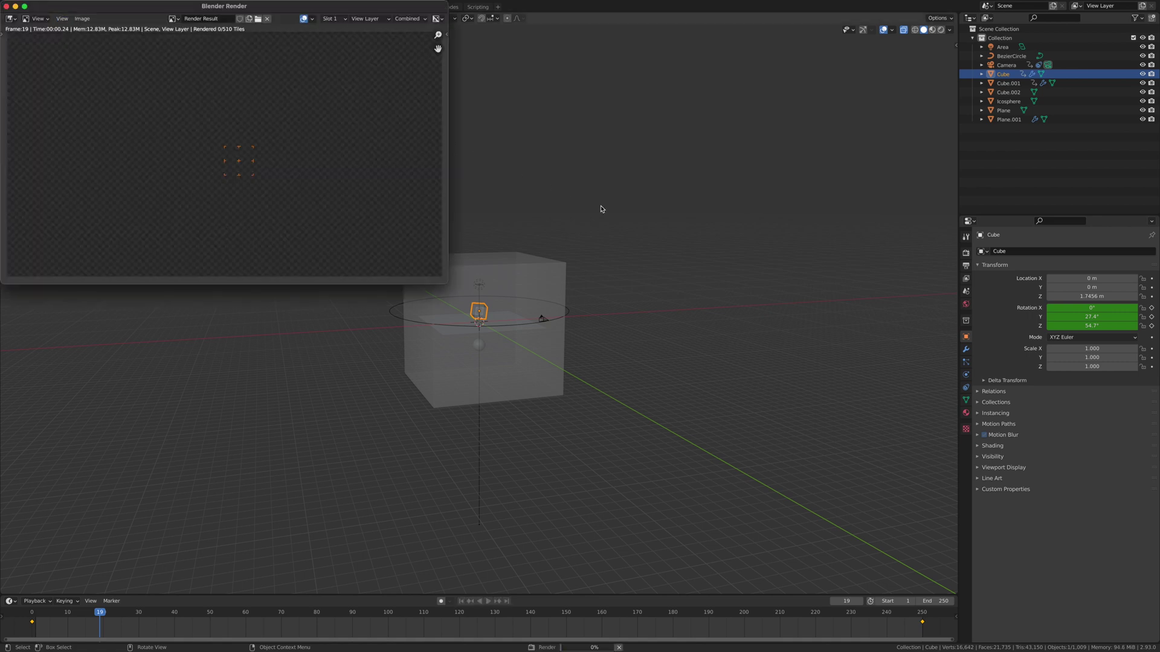
left_click(393, 6)
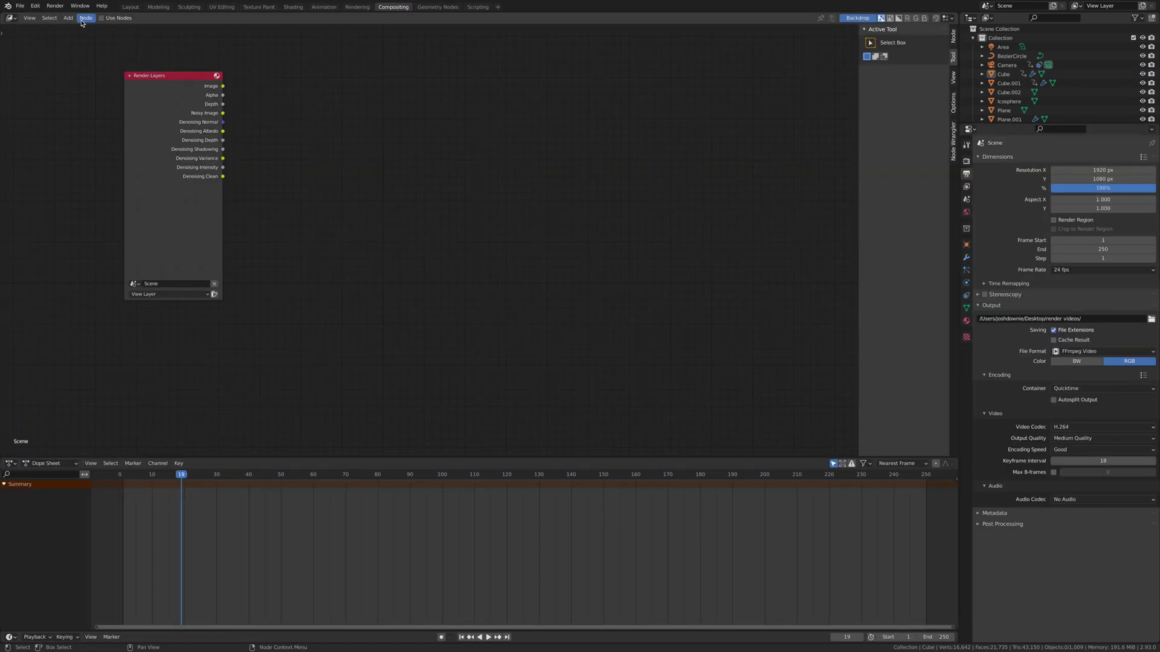
Step: Add a Composite node to the right of the Render Layers node
key("shift+a")
left_click(485, 199)
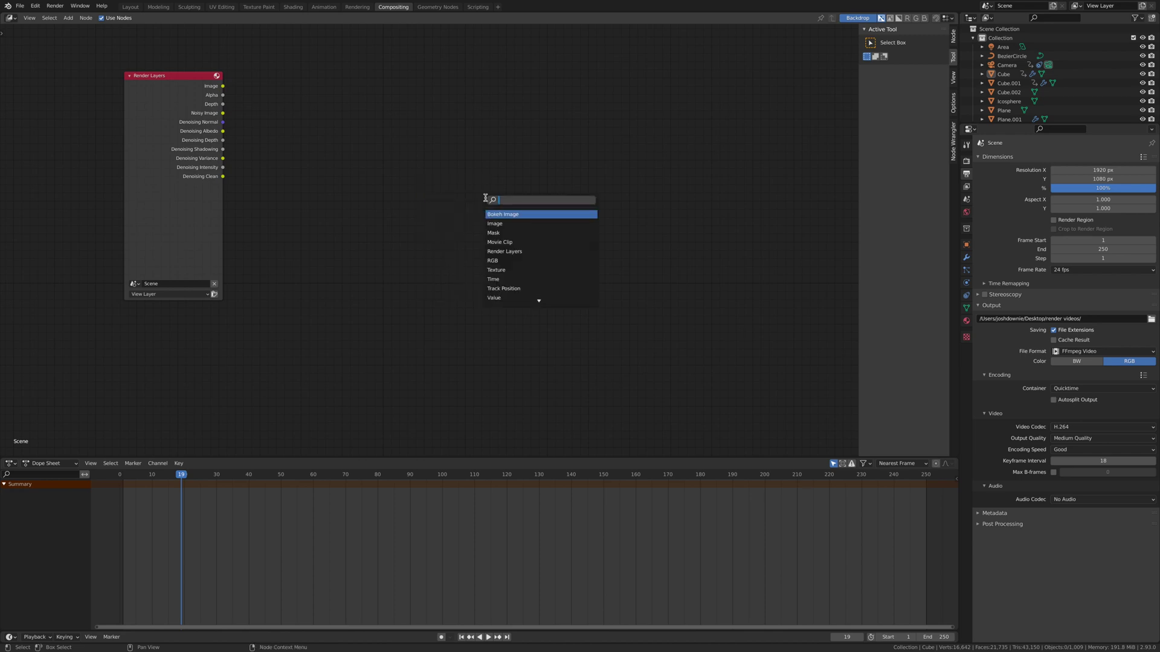
type("com")
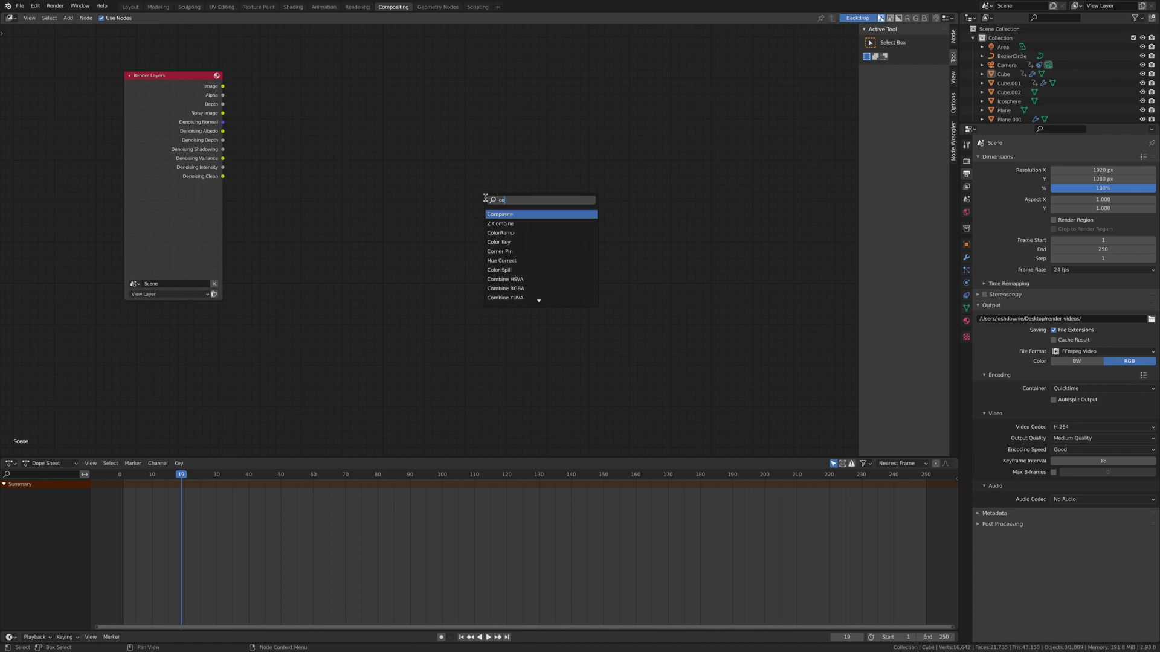
left_click(517, 214)
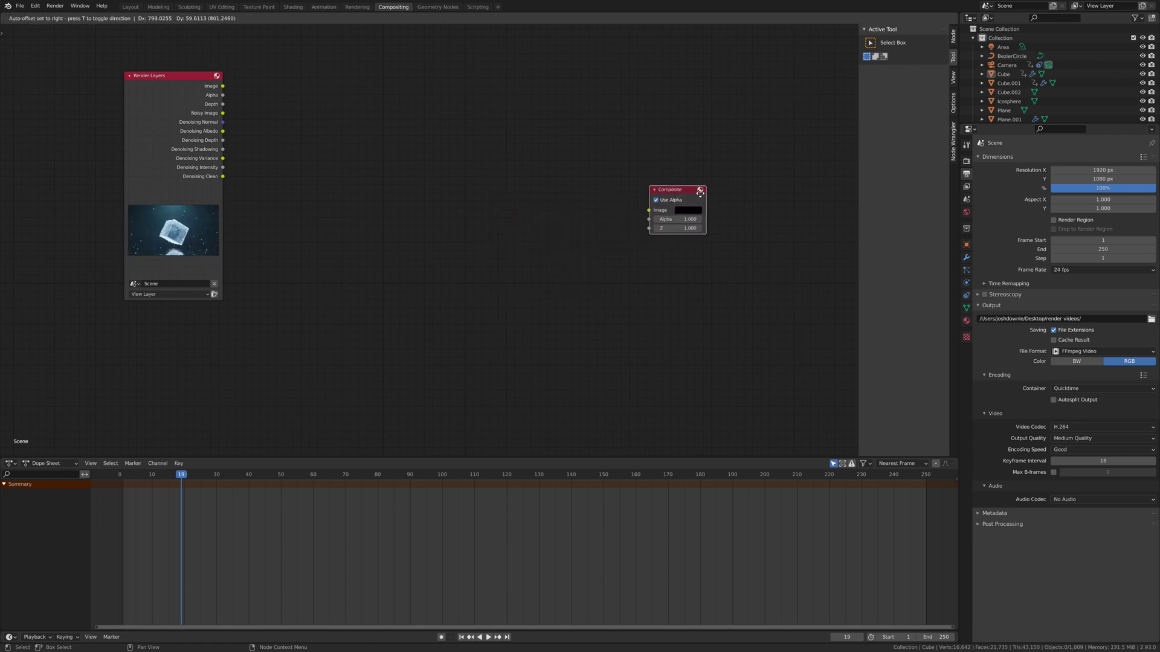
left_click(686, 165)
left_click(679, 250)
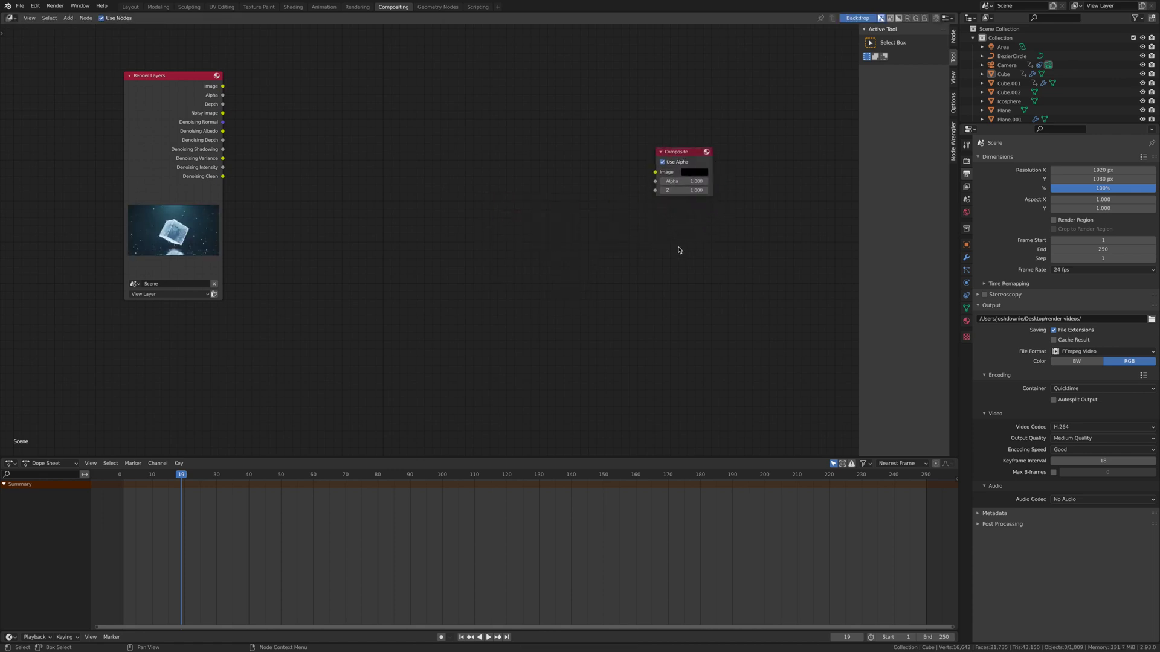
Step: Add a Viewer node and link the Render Layers image to Composite and, via a reroute, to Viewer
key("shift+a")
left_click(679, 248)
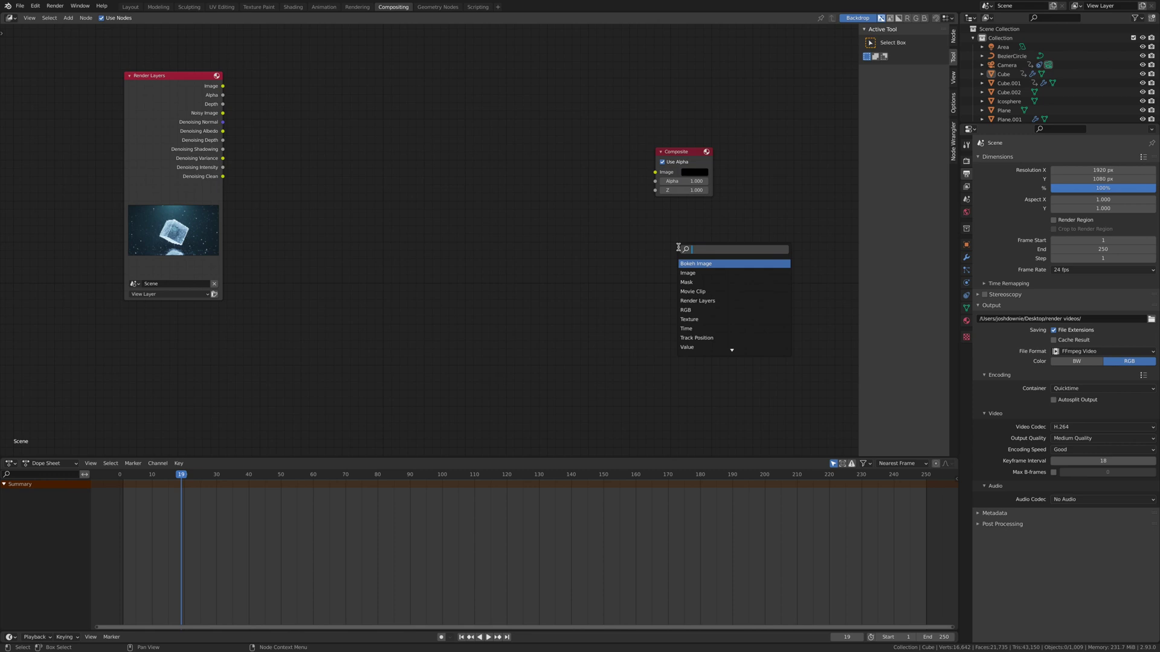
type("vel")
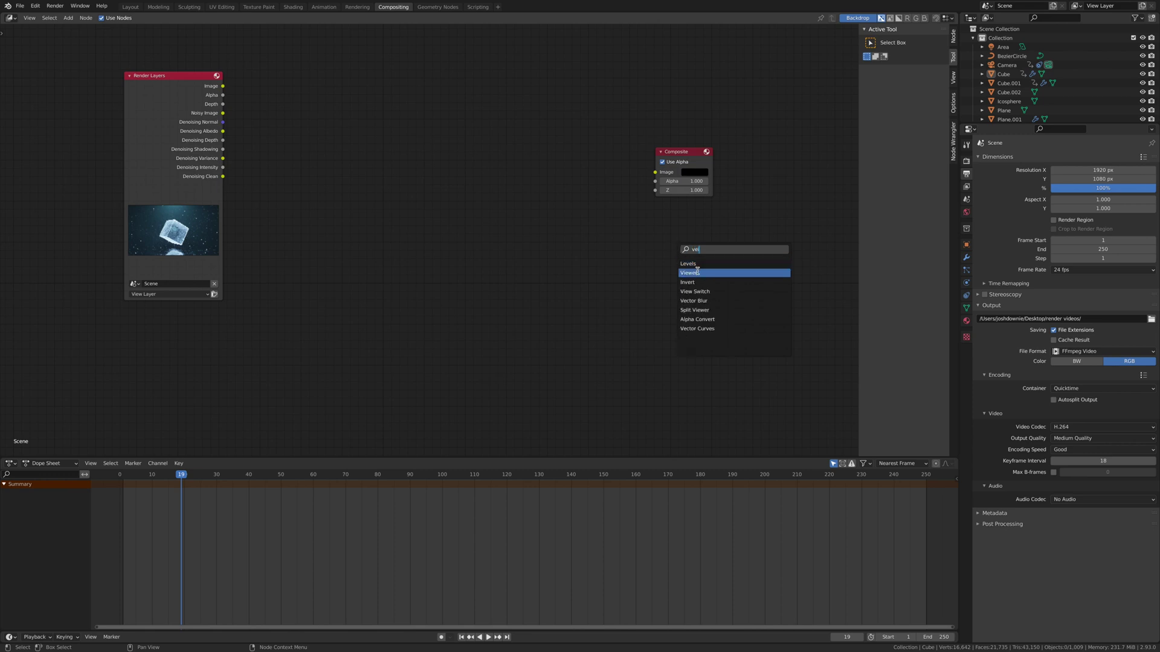
left_click(695, 273)
left_click(671, 224)
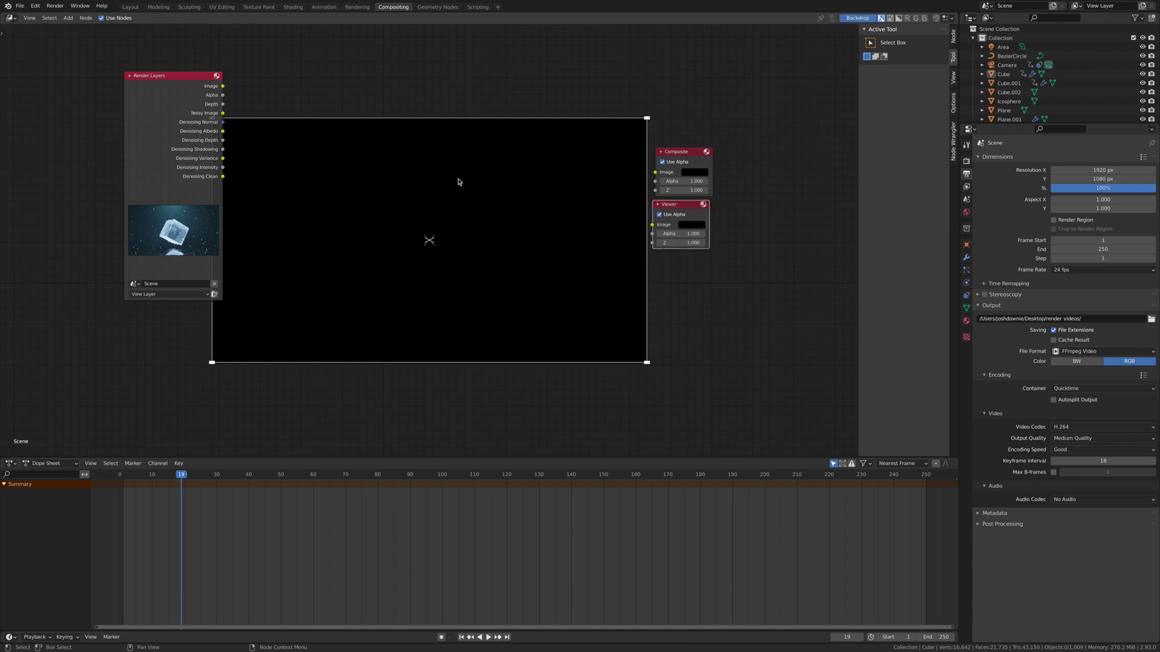
left_click_drag(222, 87, 655, 174)
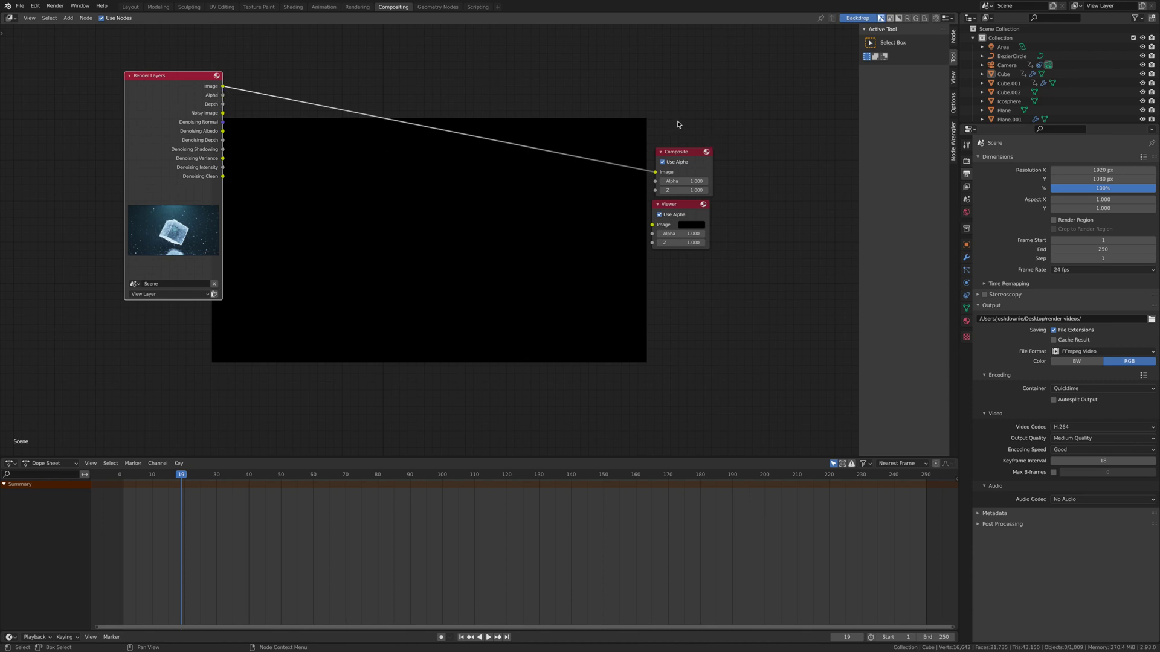
right_click_drag(650, 121, 622, 215, "shift")
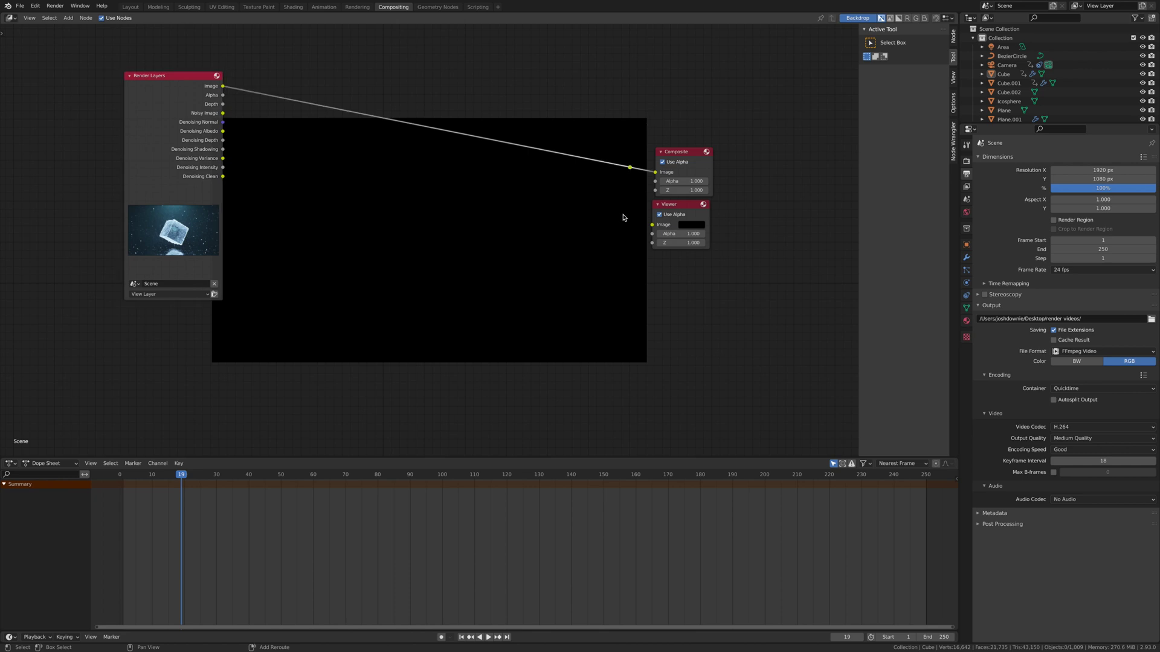
left_click_drag(630, 168, 653, 225)
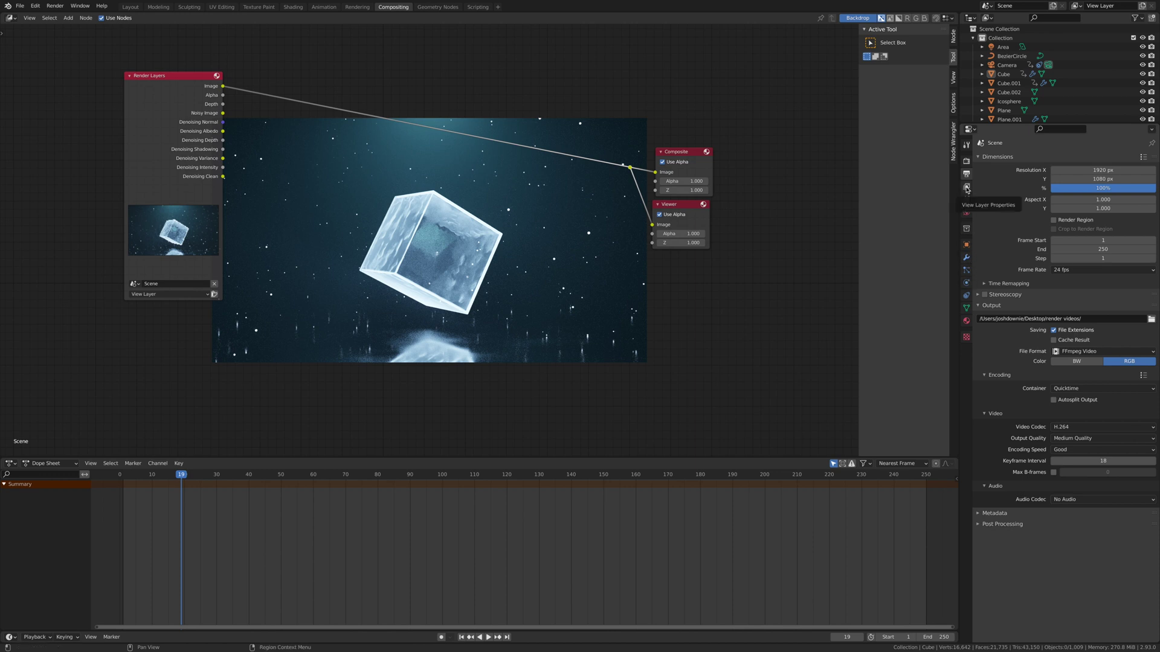
Step: Drop a Denoise node onto the image link, fed by the Noisy Image, Denoising Normal and Albedo passes
left_click(966, 188)
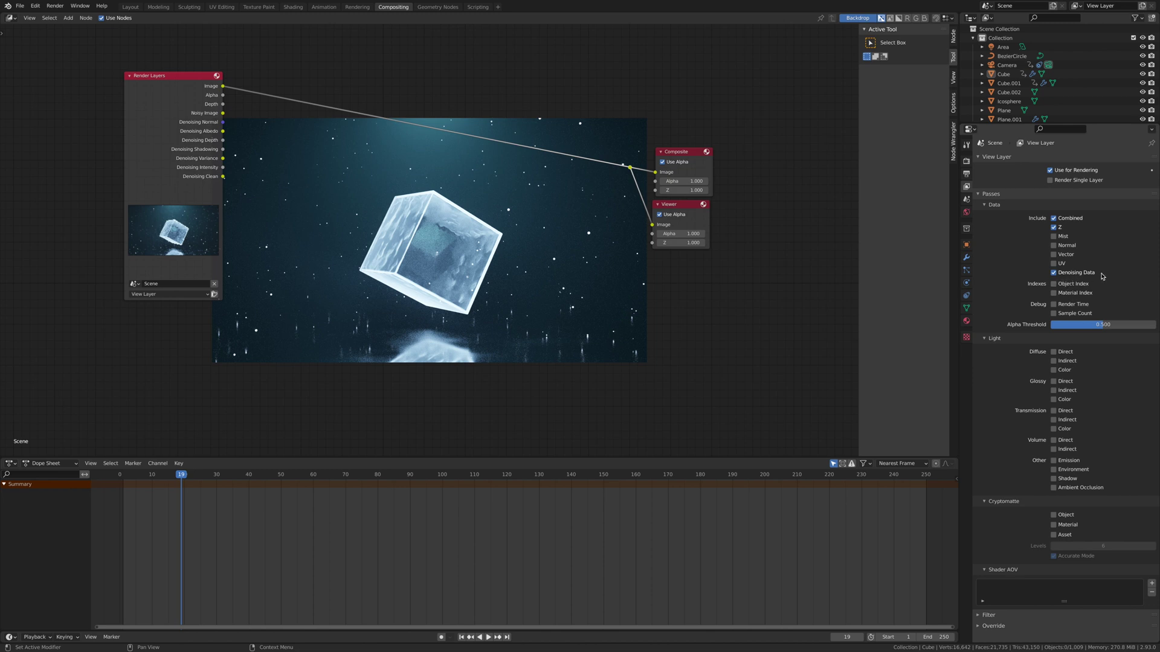
key("shift+a")
left_click(815, 289)
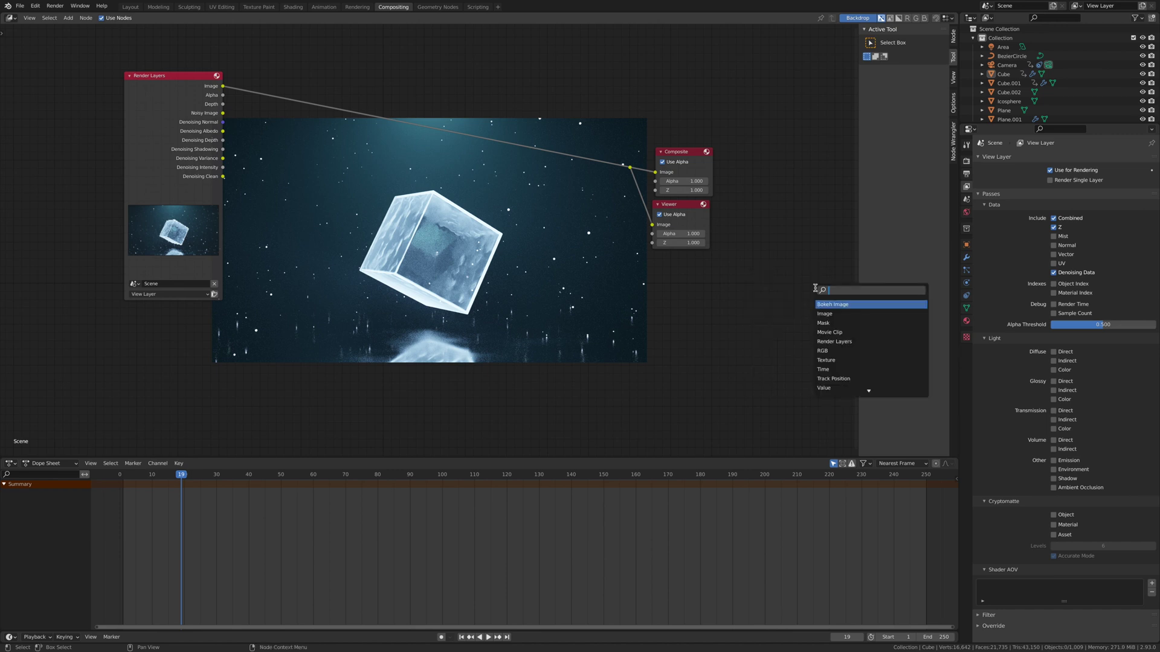
type("de")
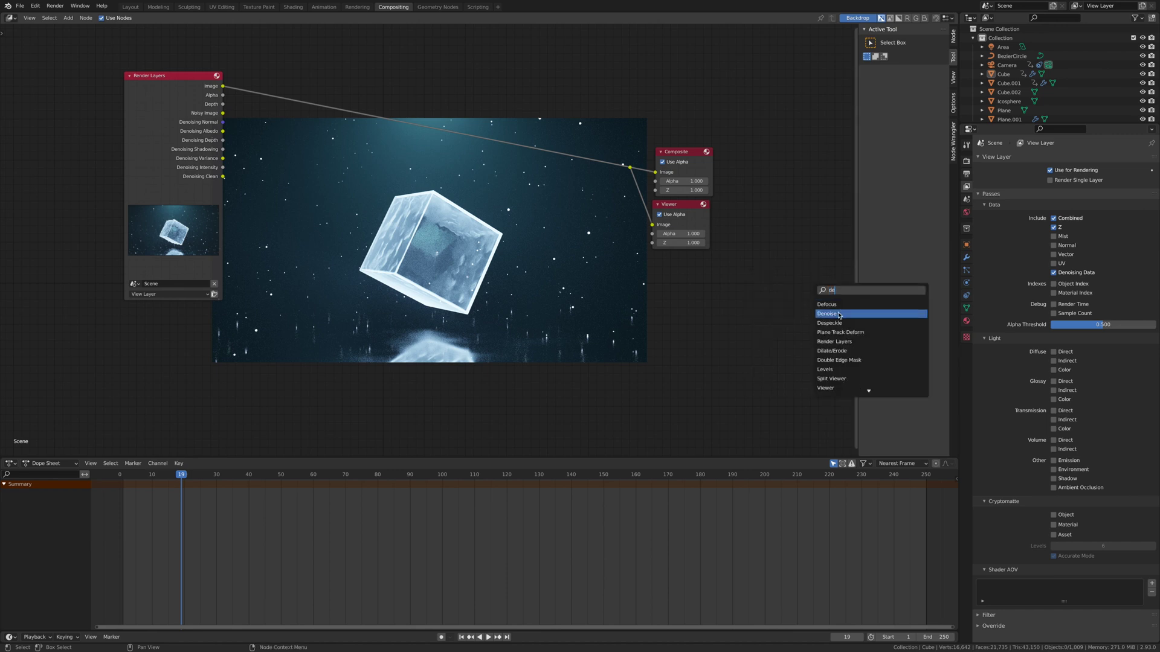
left_click(839, 315)
left_click(281, 91)
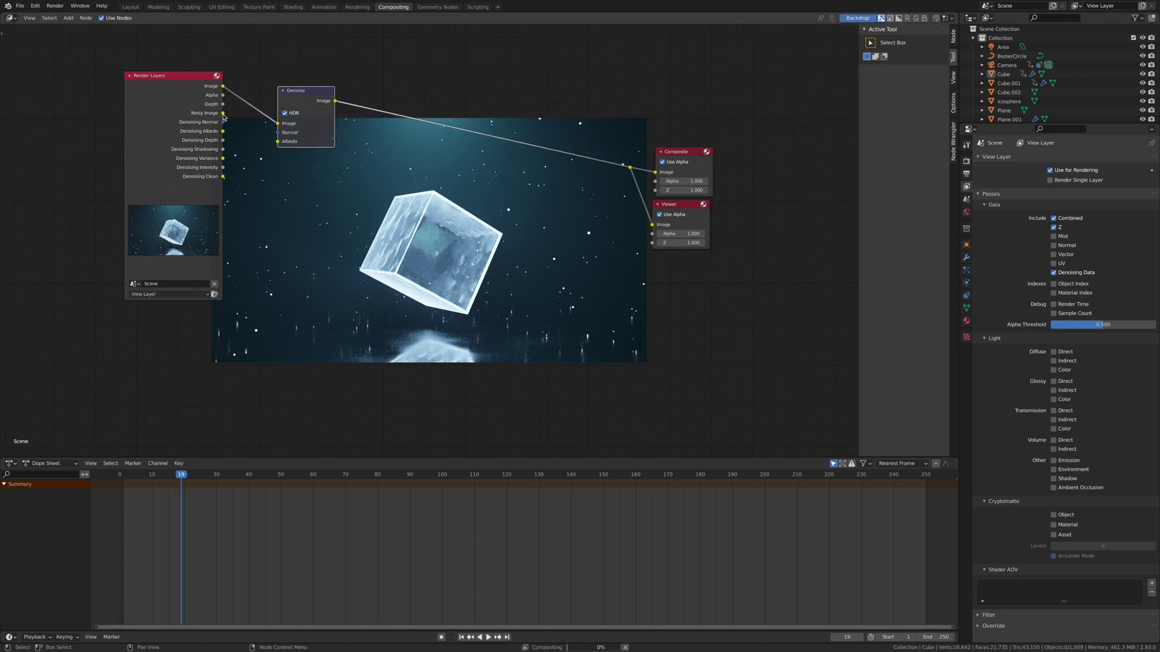
left_click_drag(224, 114, 277, 141)
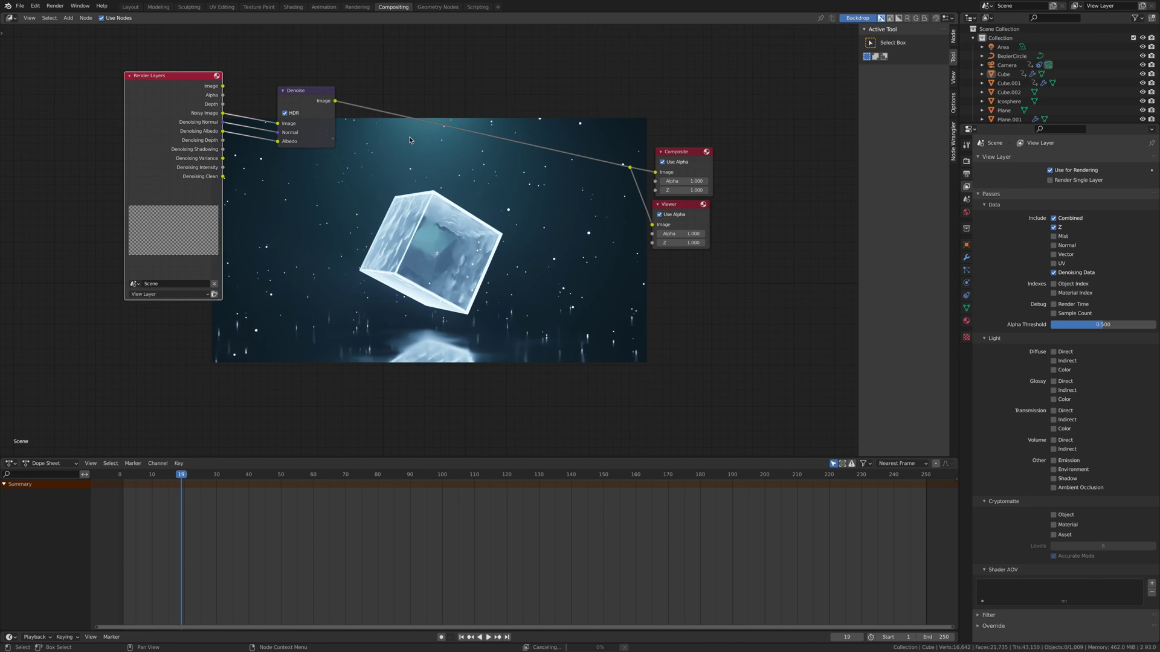
left_click(559, 83)
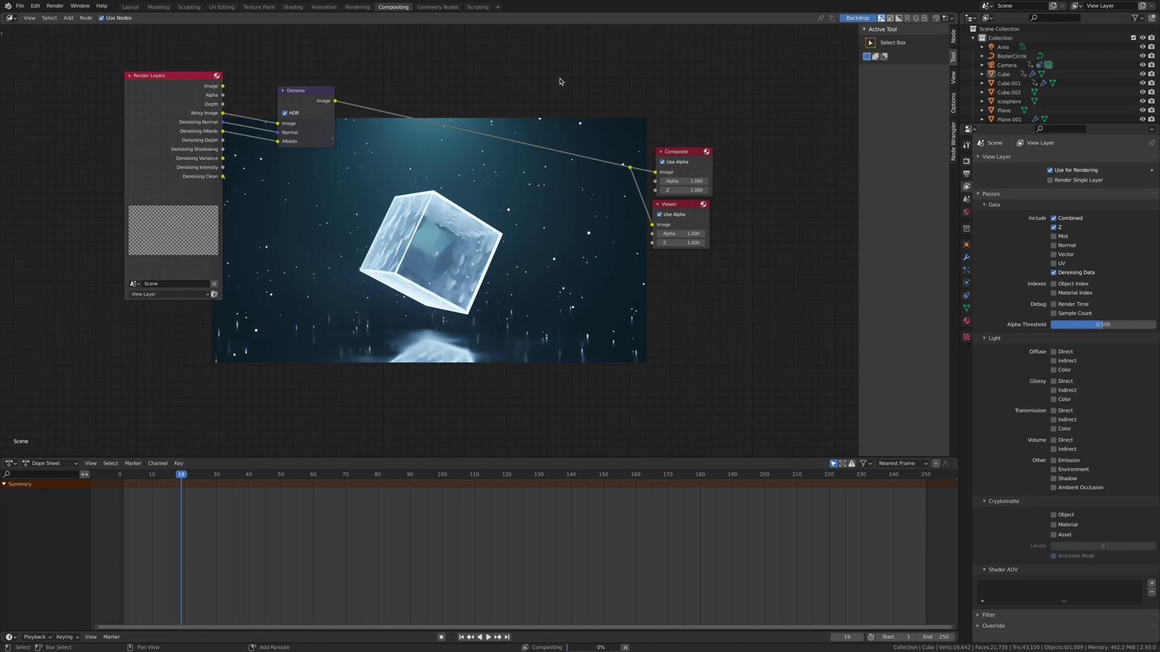
Step: Insert a Glare node on the Denoise-to-Composite link and set its type to Fog Glow
key("shift+a")
left_click(561, 81)
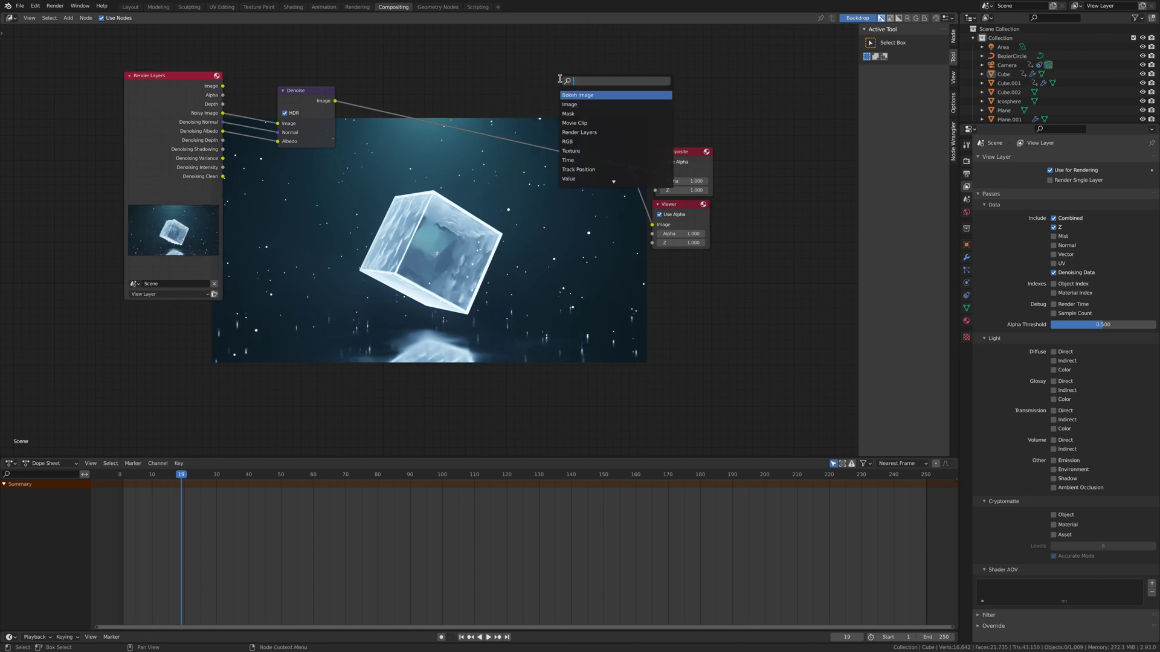
type("glare")
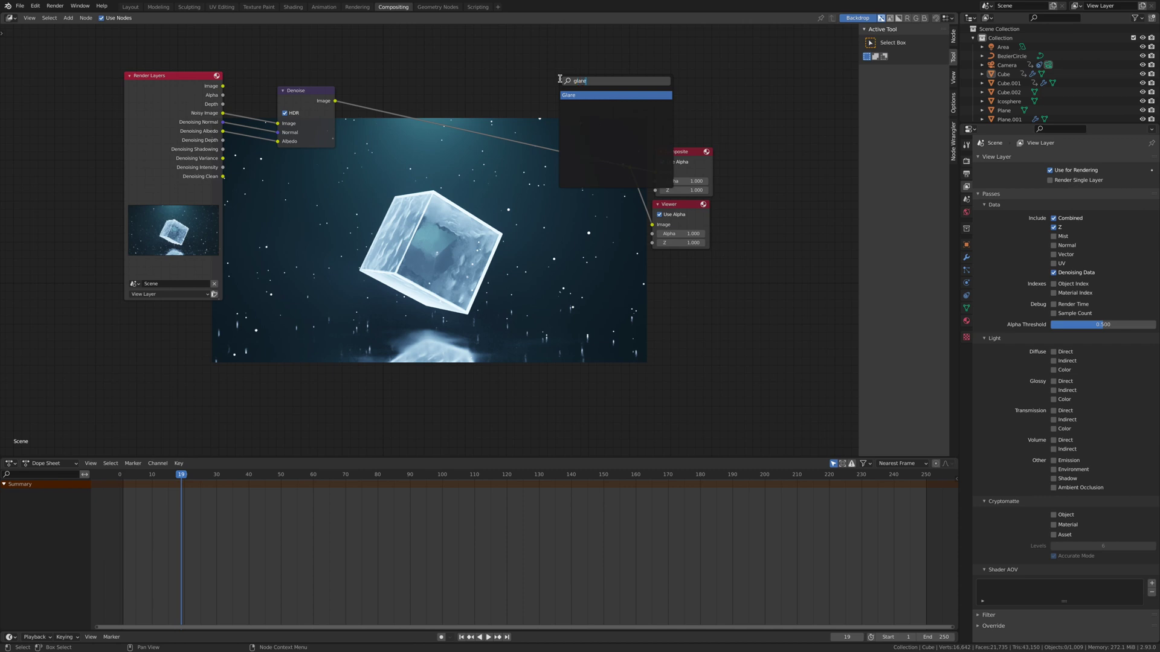
left_click(568, 95)
left_click(444, 130)
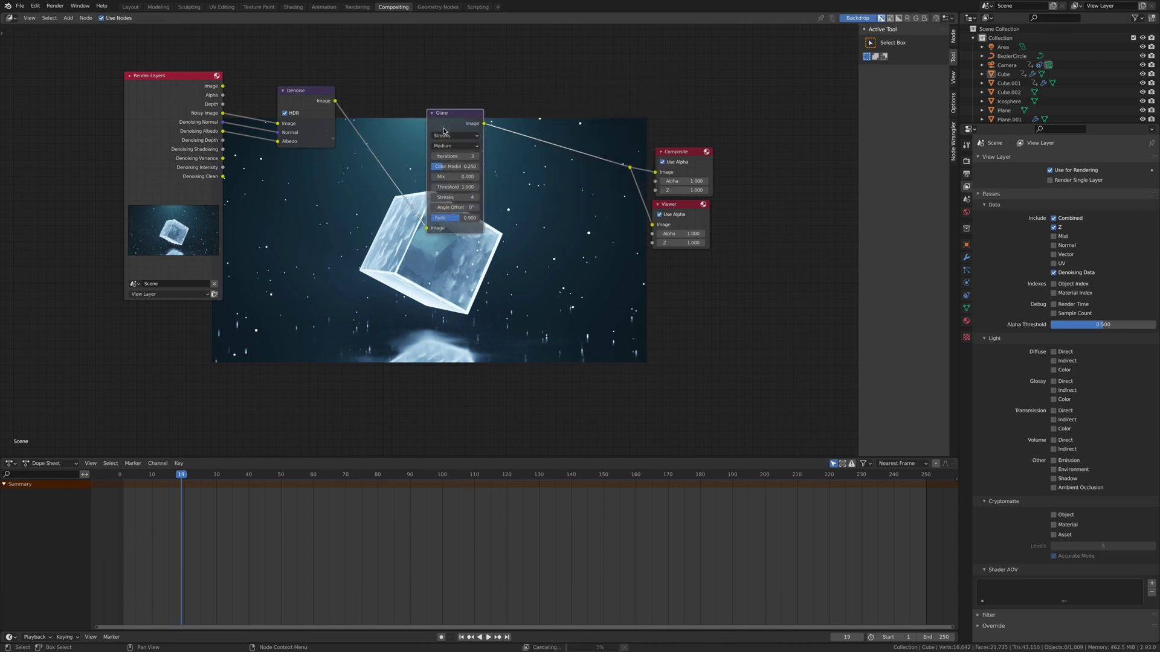
left_click(463, 137)
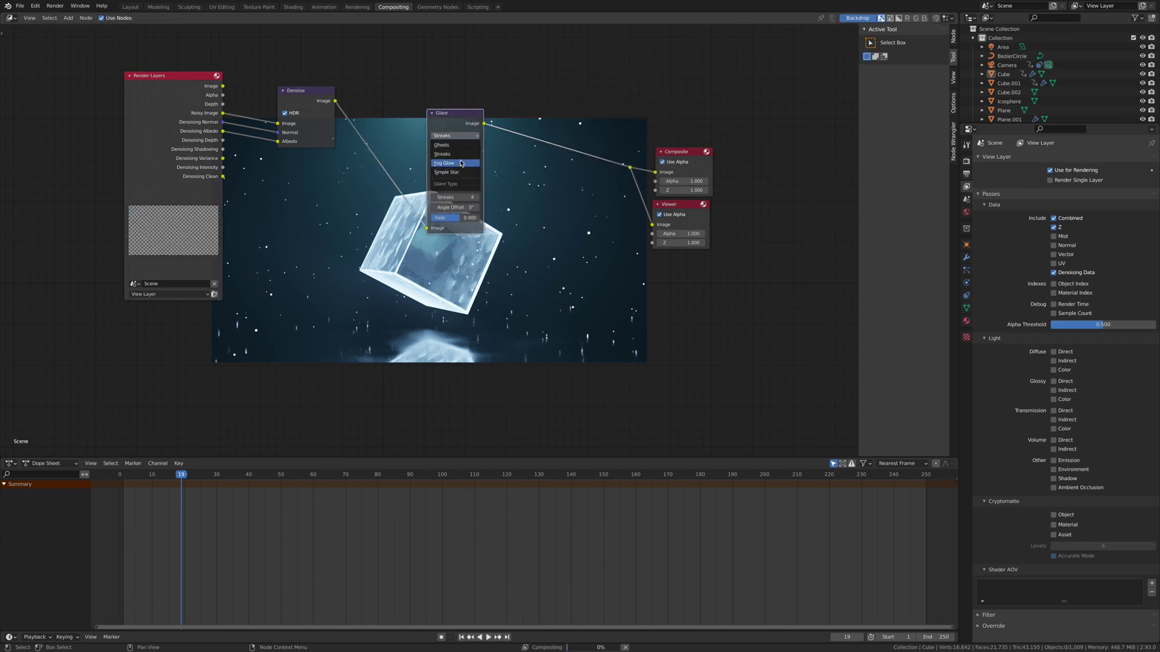
left_click(462, 163)
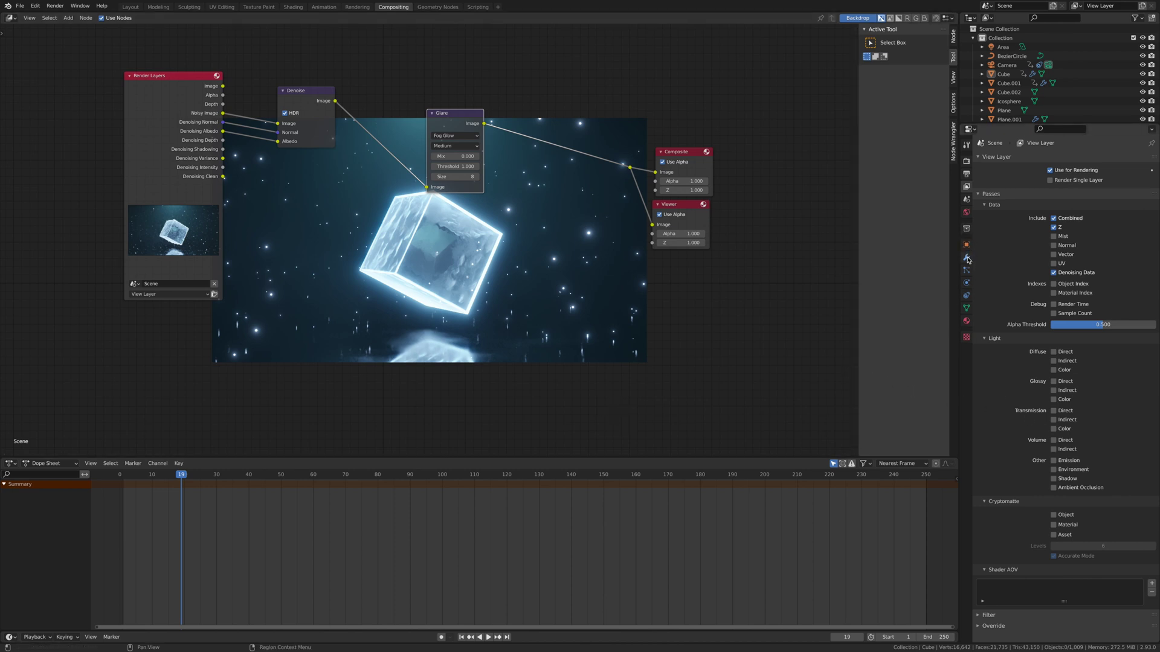
Step: Set the output file format to FFmpeg Video with a Quicktime encoding container
left_click(966, 199)
left_click(966, 173)
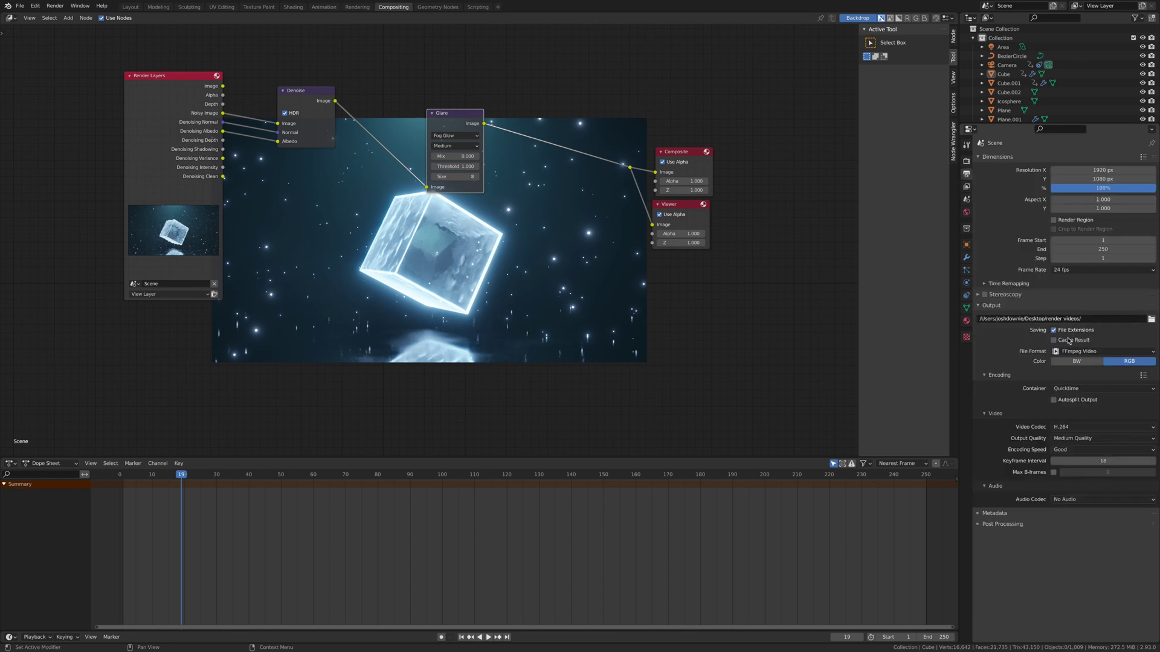
left_click(1103, 352)
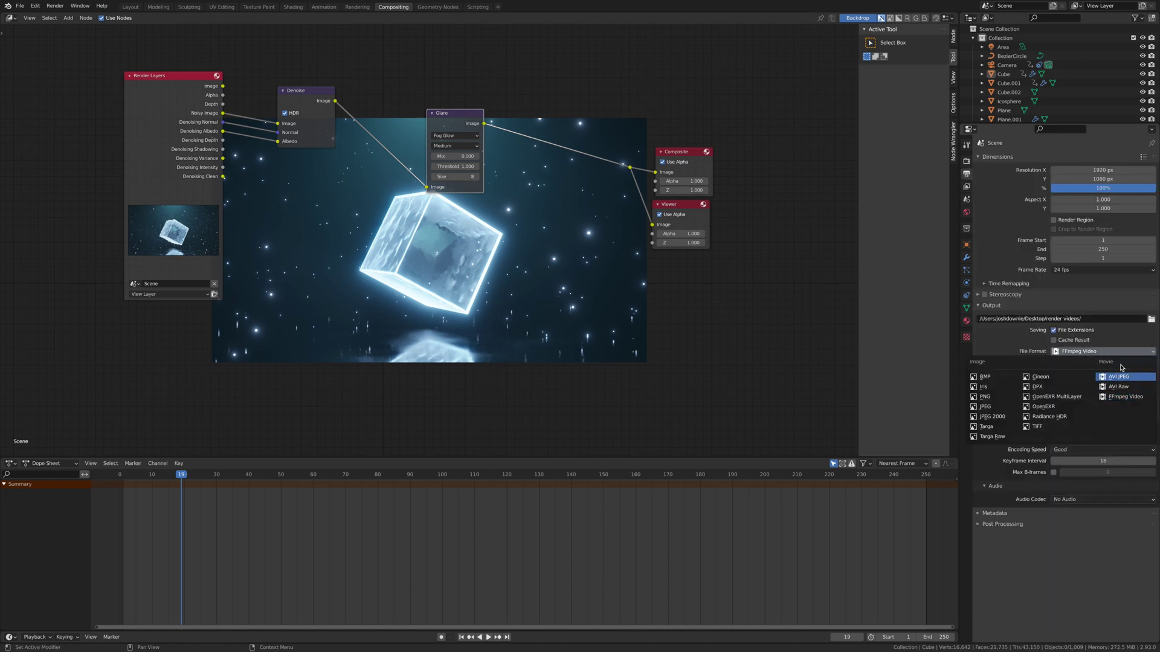
left_click(1125, 397)
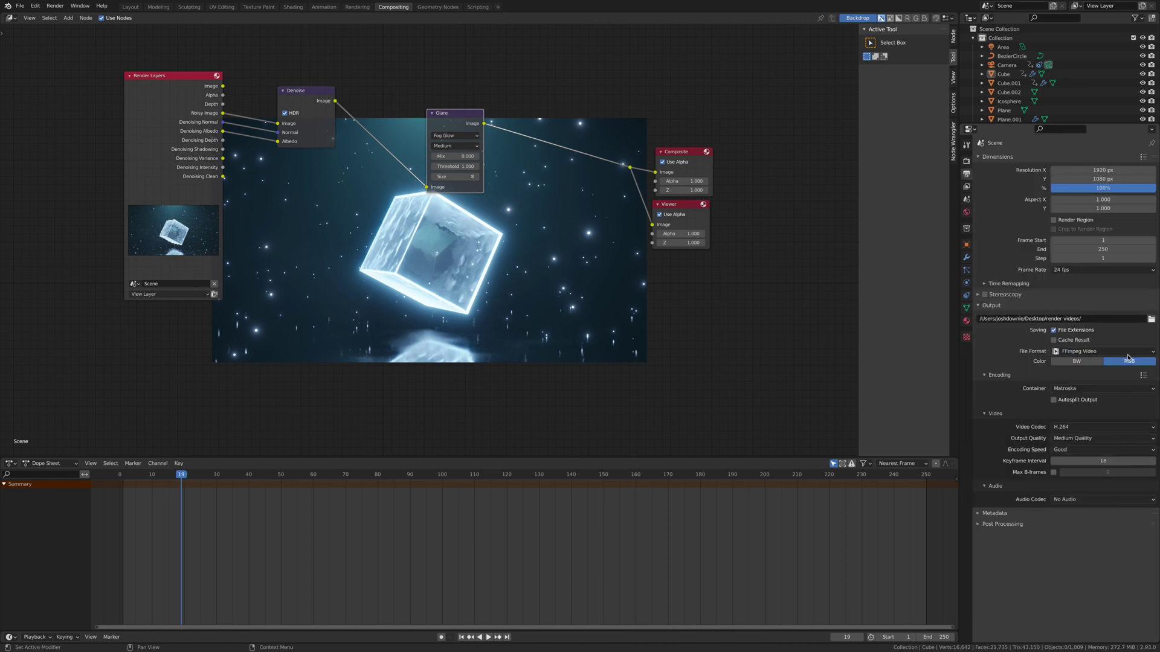
left_click(1067, 390)
left_click(1076, 439)
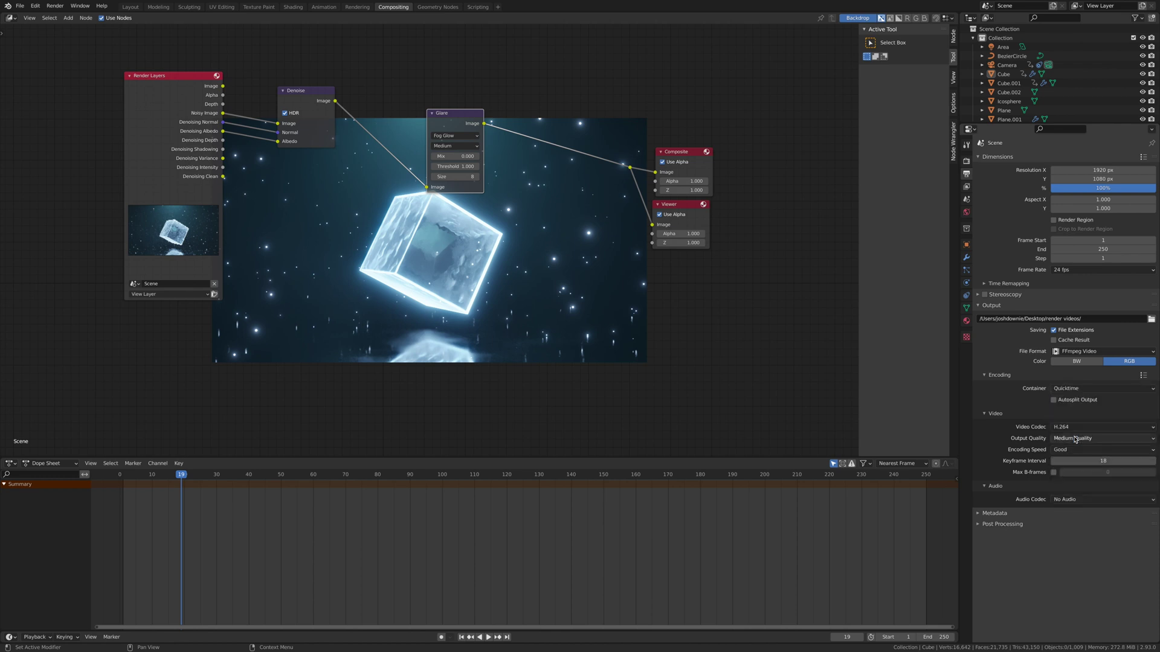